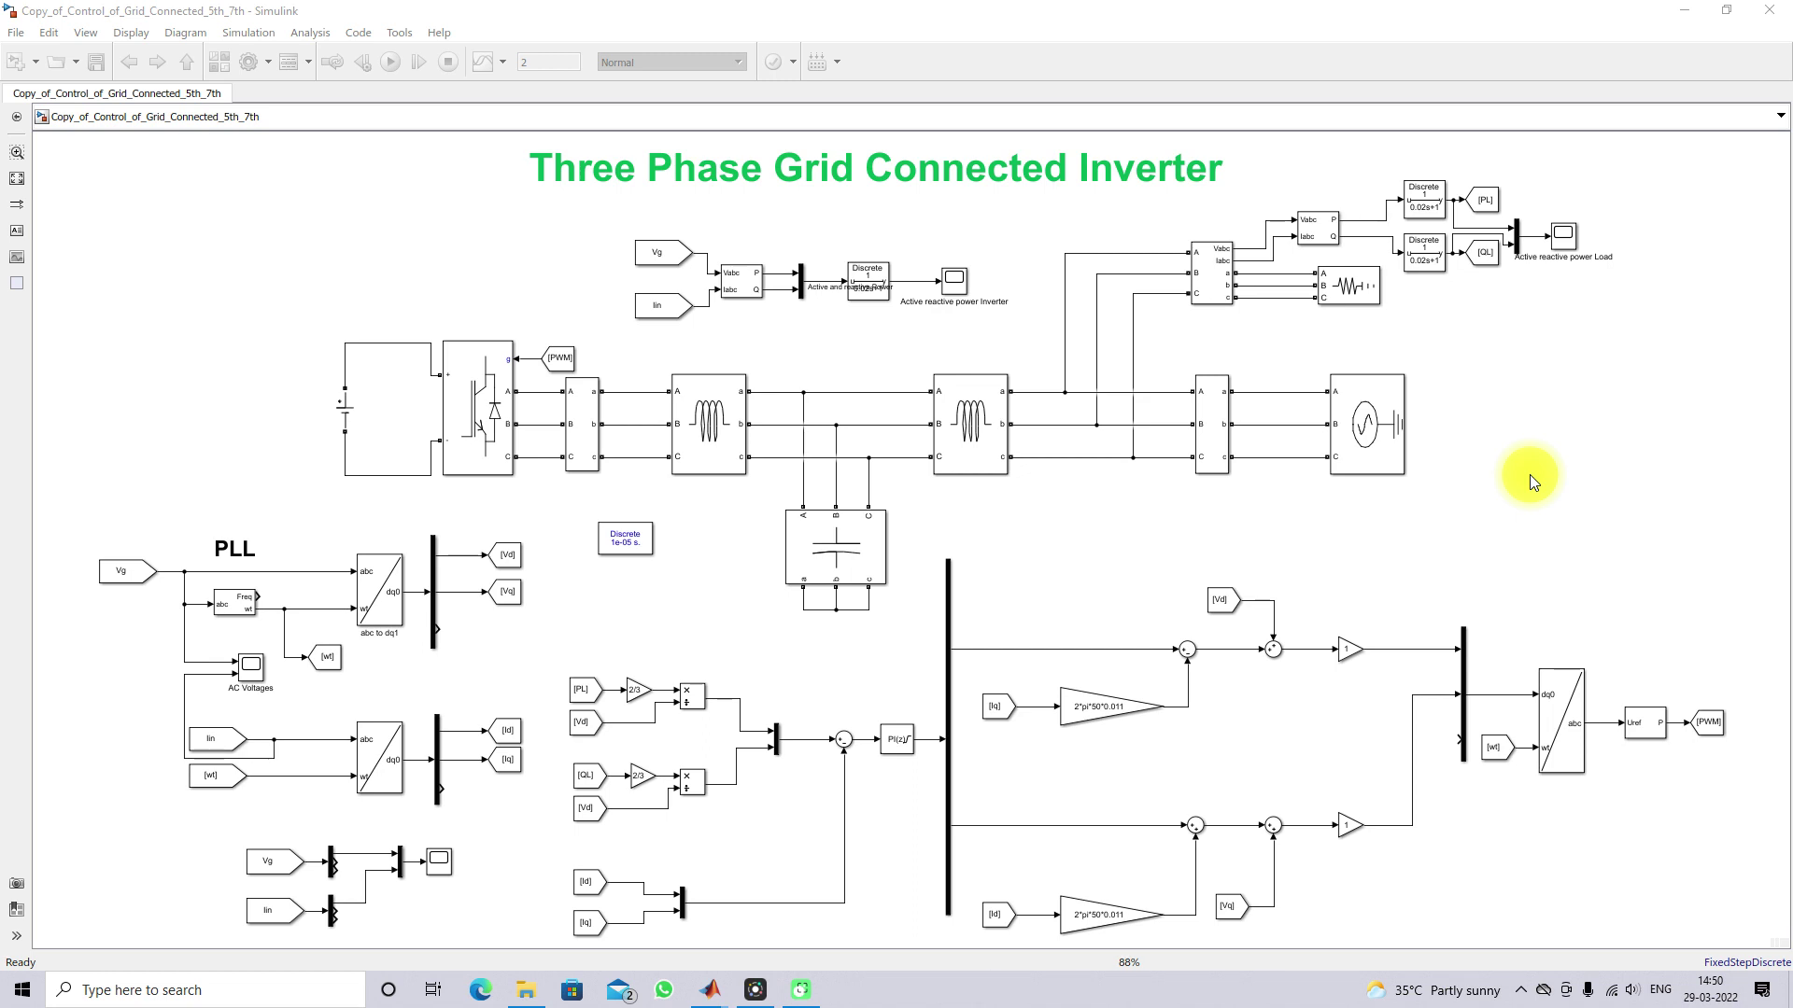
Point out the LCL filter branches between the inverter and the grid, along with the DC voltage source.
left_click(680, 396)
left_click_drag(646, 360, 1008, 554)
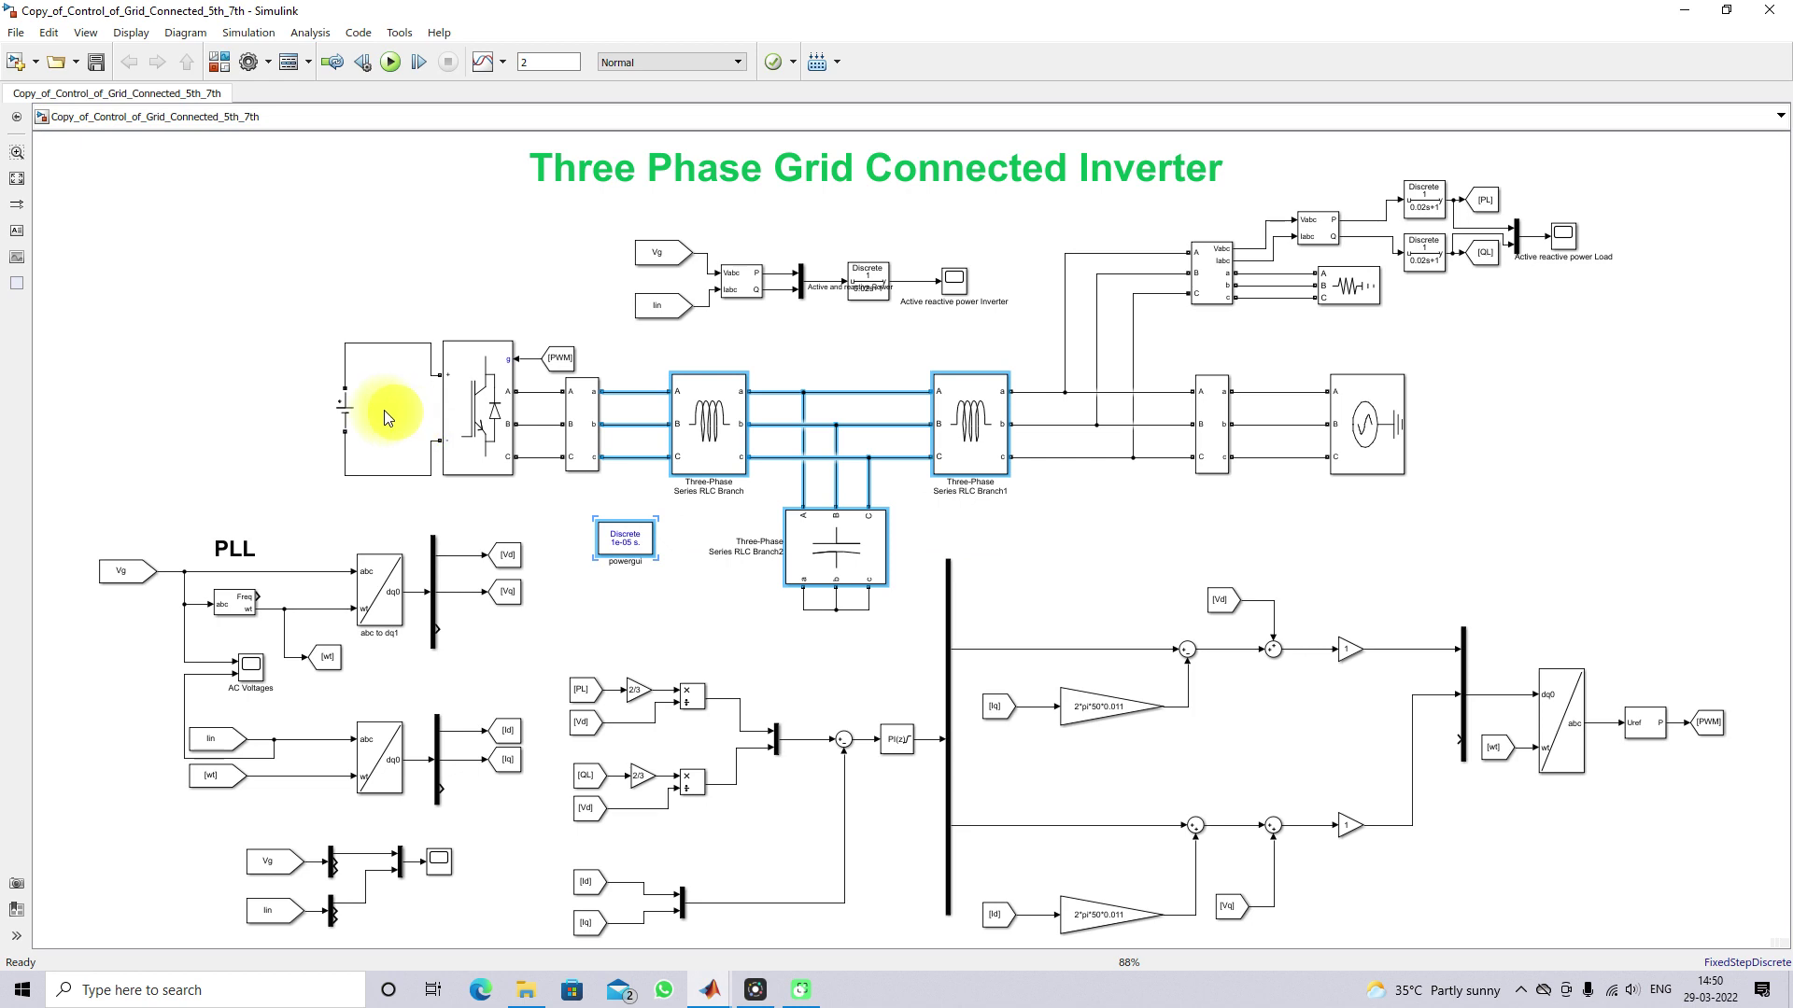
left_click(342, 410)
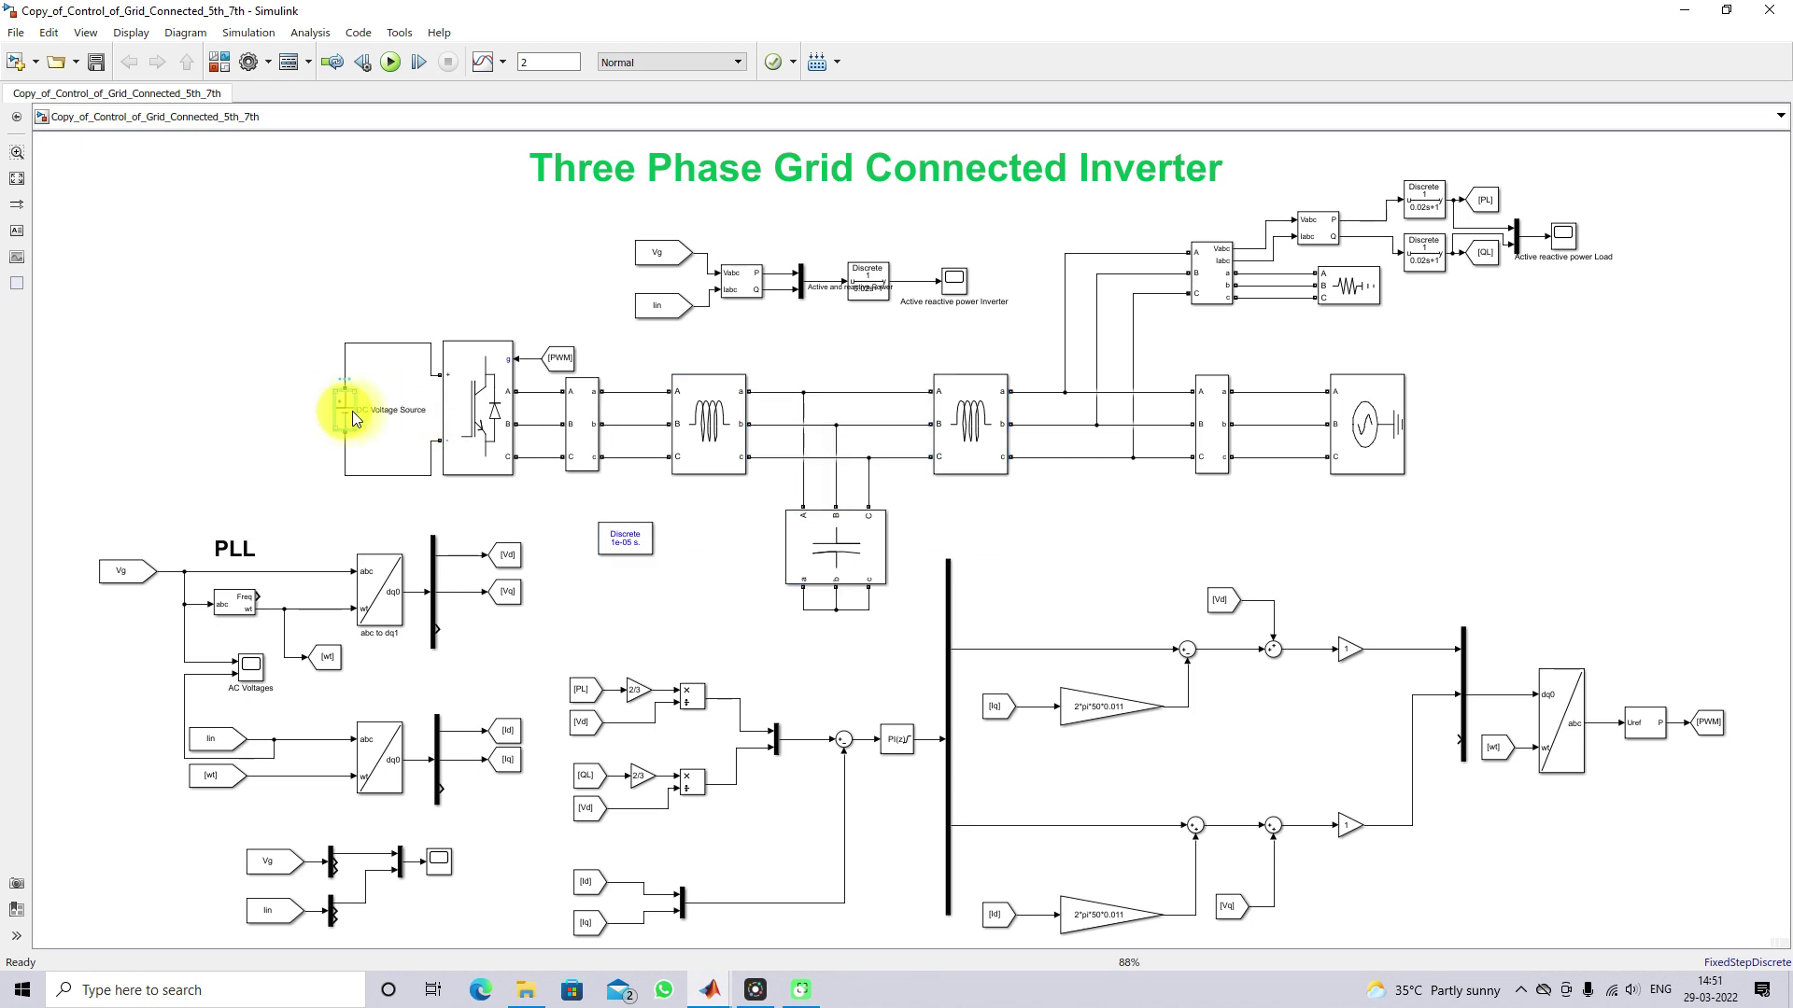
Check the phase-to-phase voltage and frequency of the grid-side Three-Phase Source, then close its parameters.
double_click(1347, 445)
double_click(1198, 375)
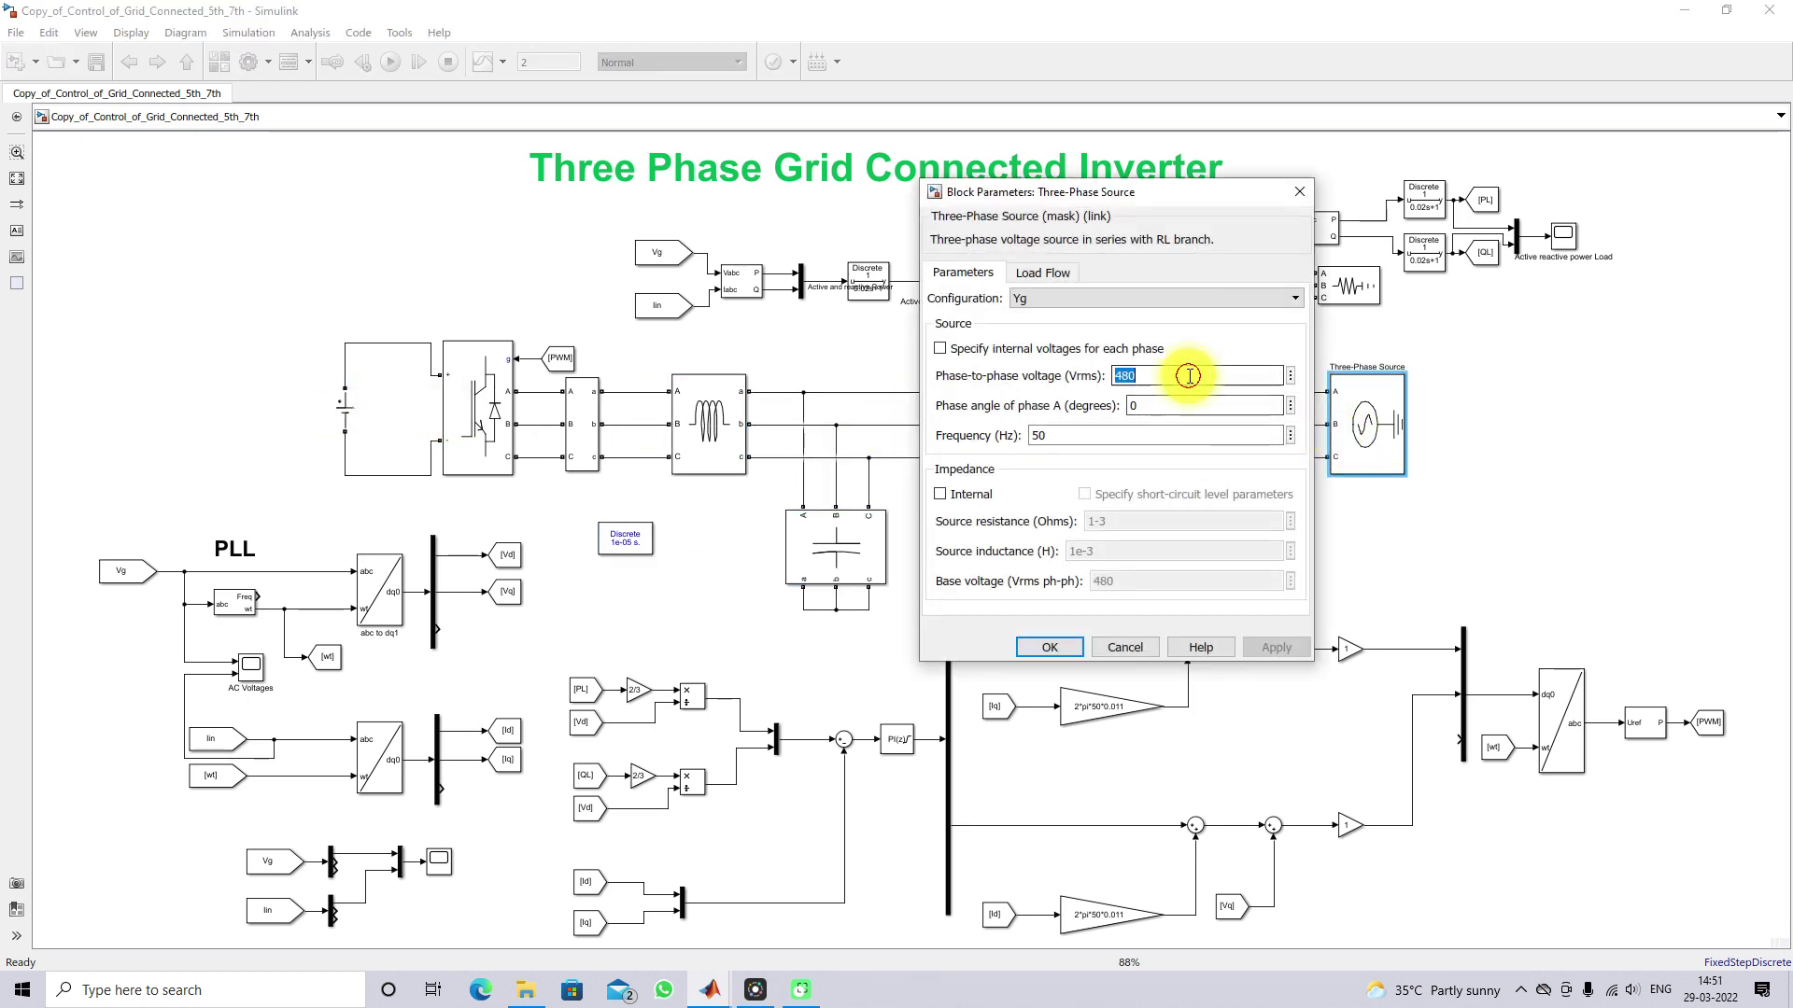
left_click(1089, 434)
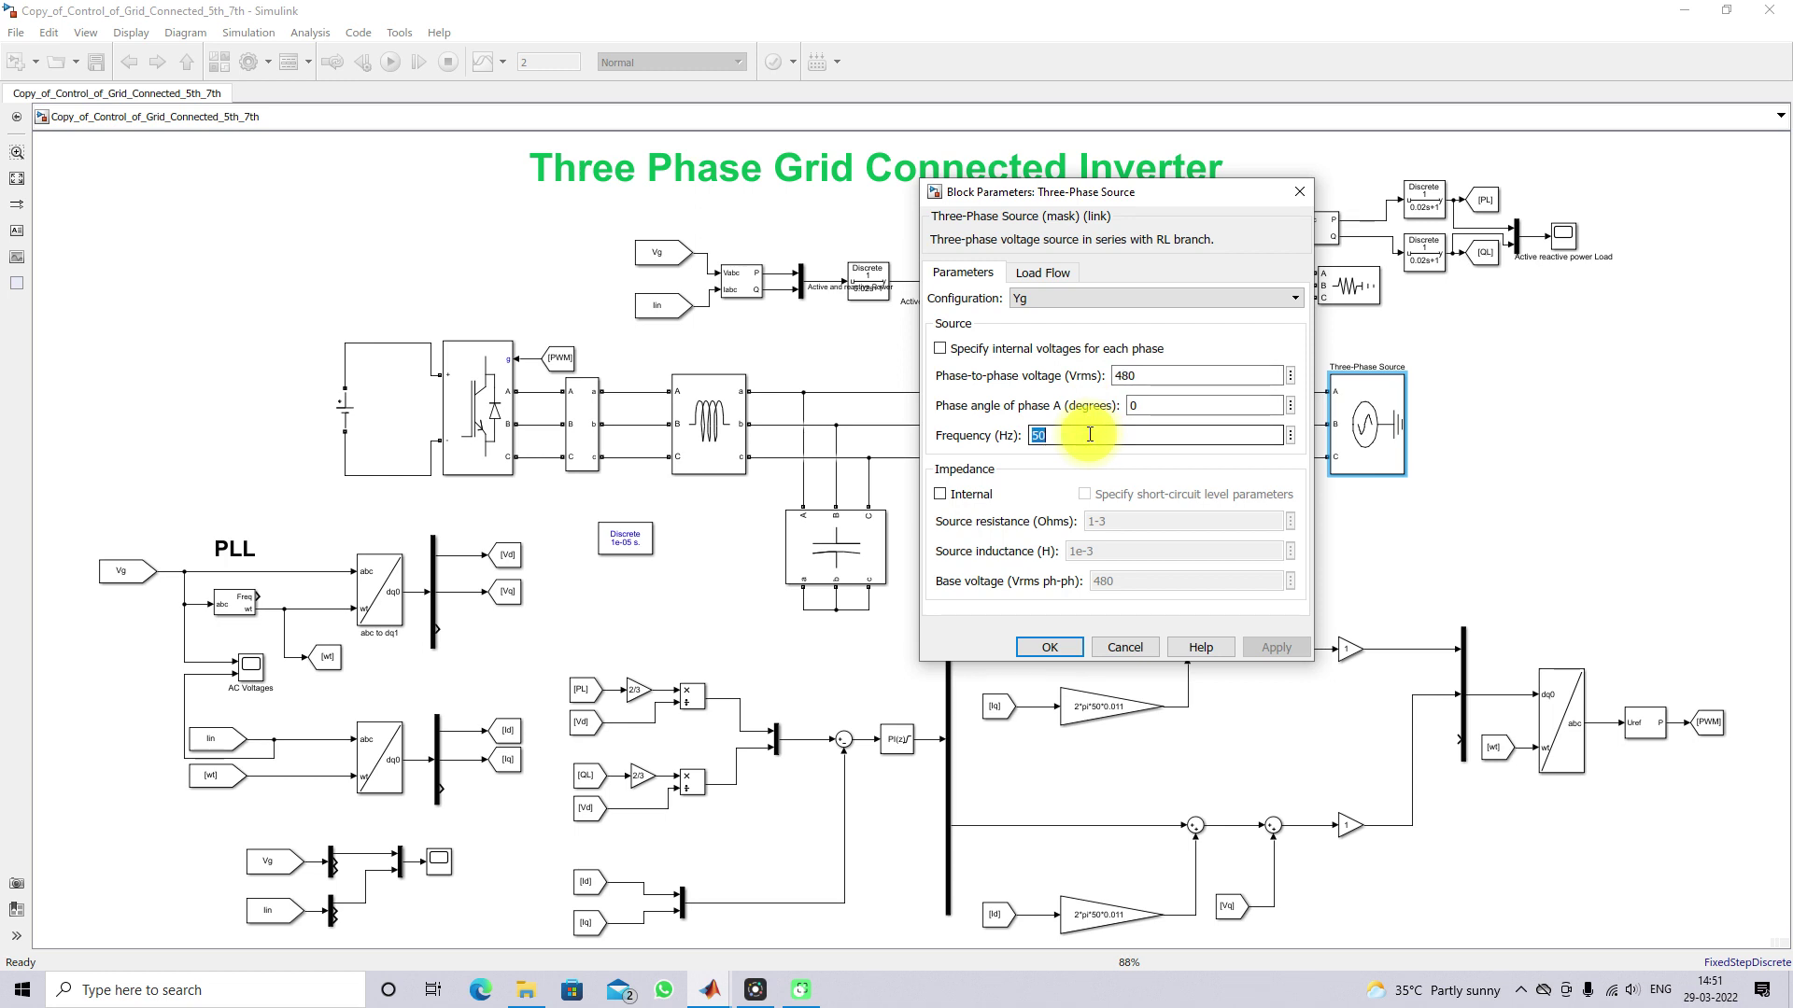
left_click(1051, 648)
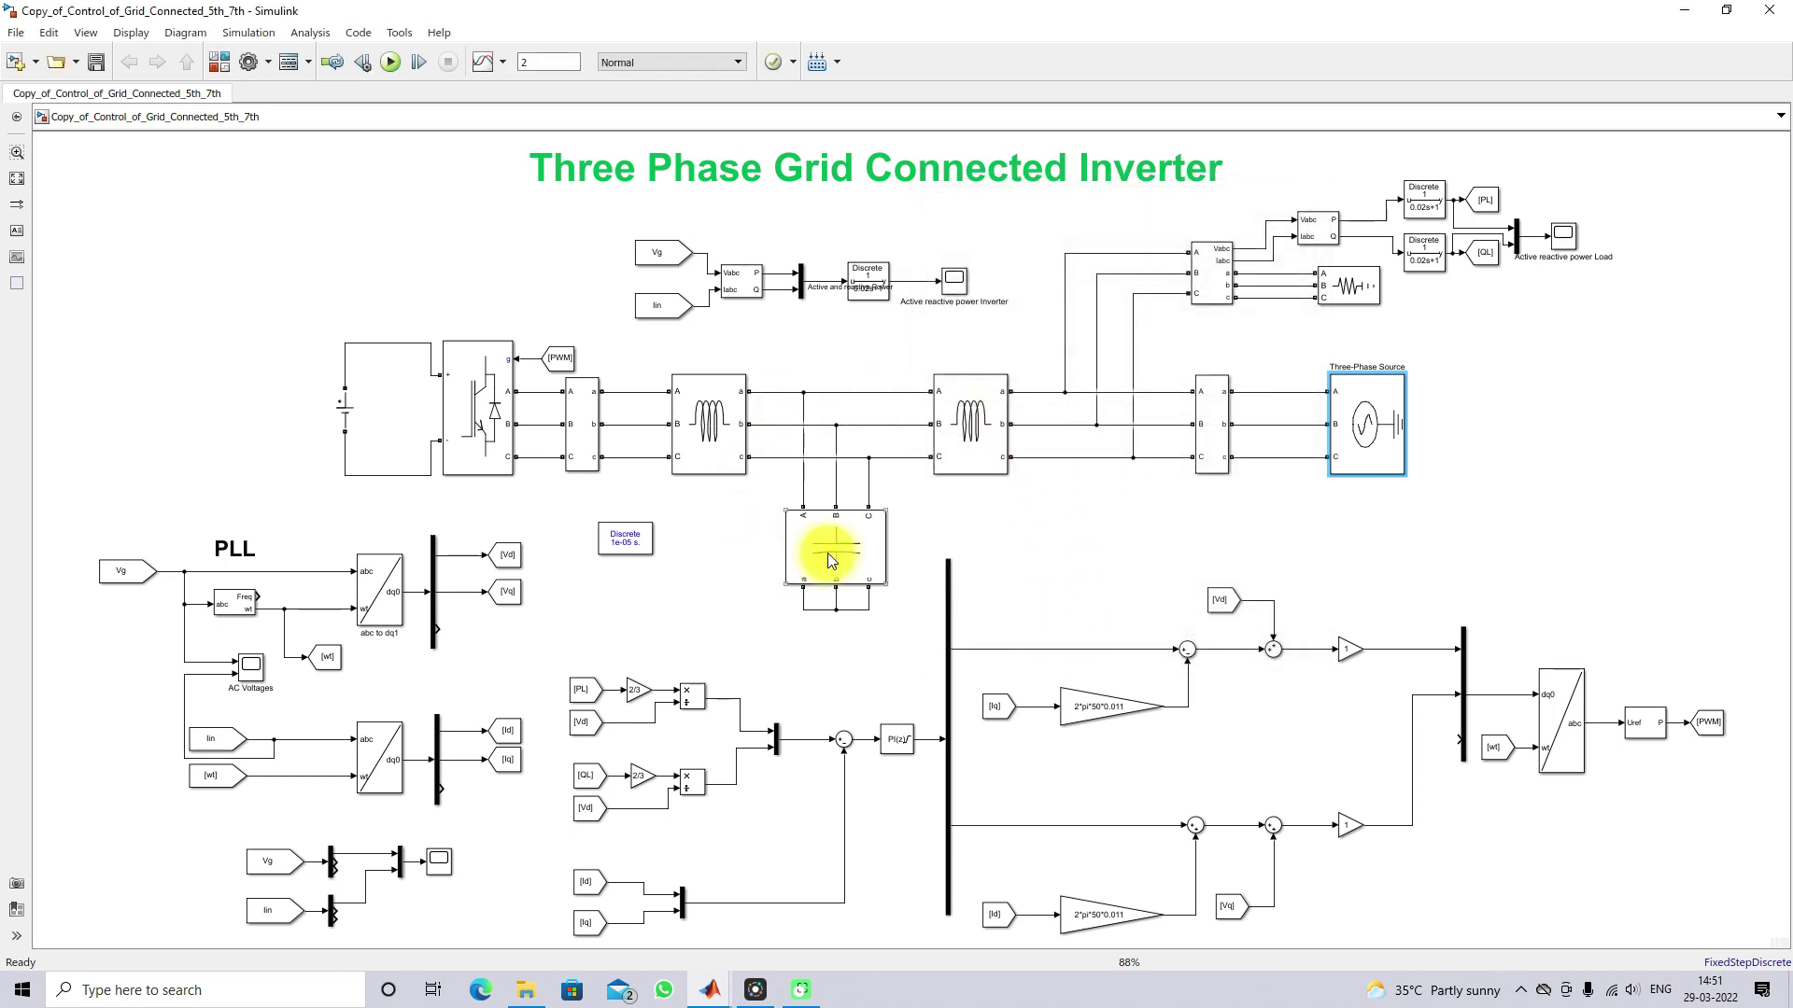
Switch to the MATLAB main window to view the LCL_Calculation.m script.
mouse_move(709, 989)
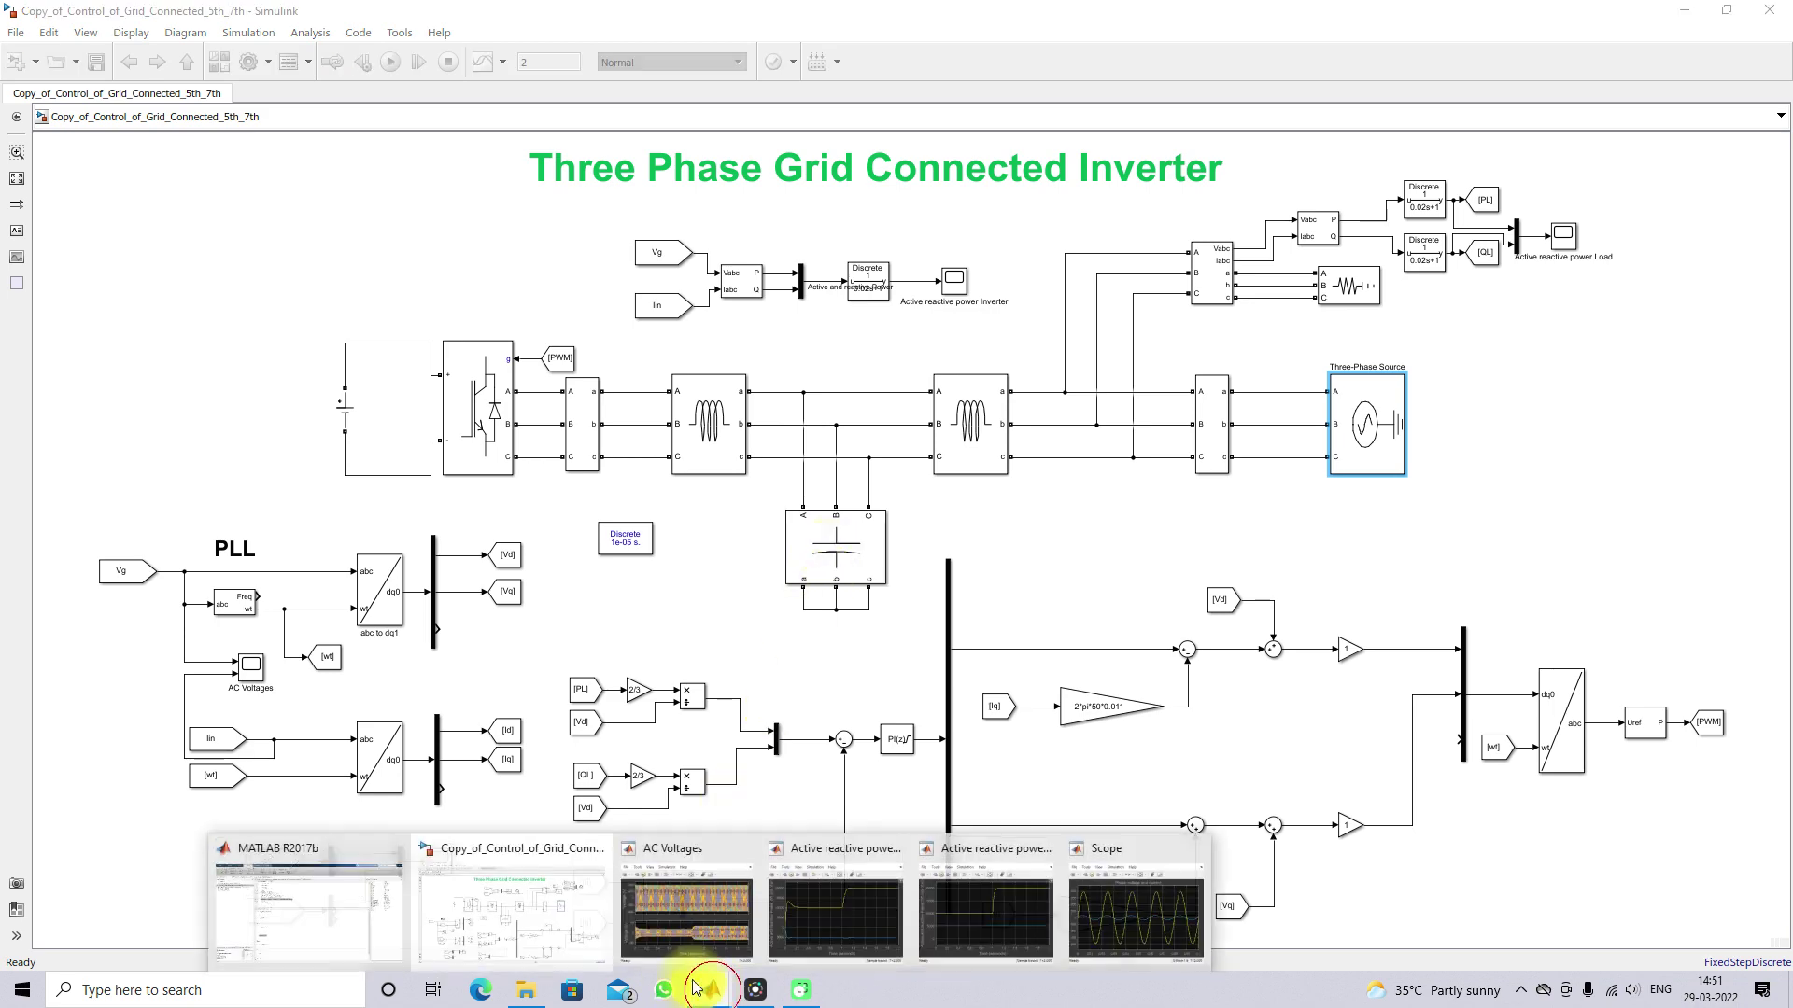
left_click(366, 892)
left_click(620, 374)
left_click_drag(560, 436, 552, 505)
left_click(588, 454)
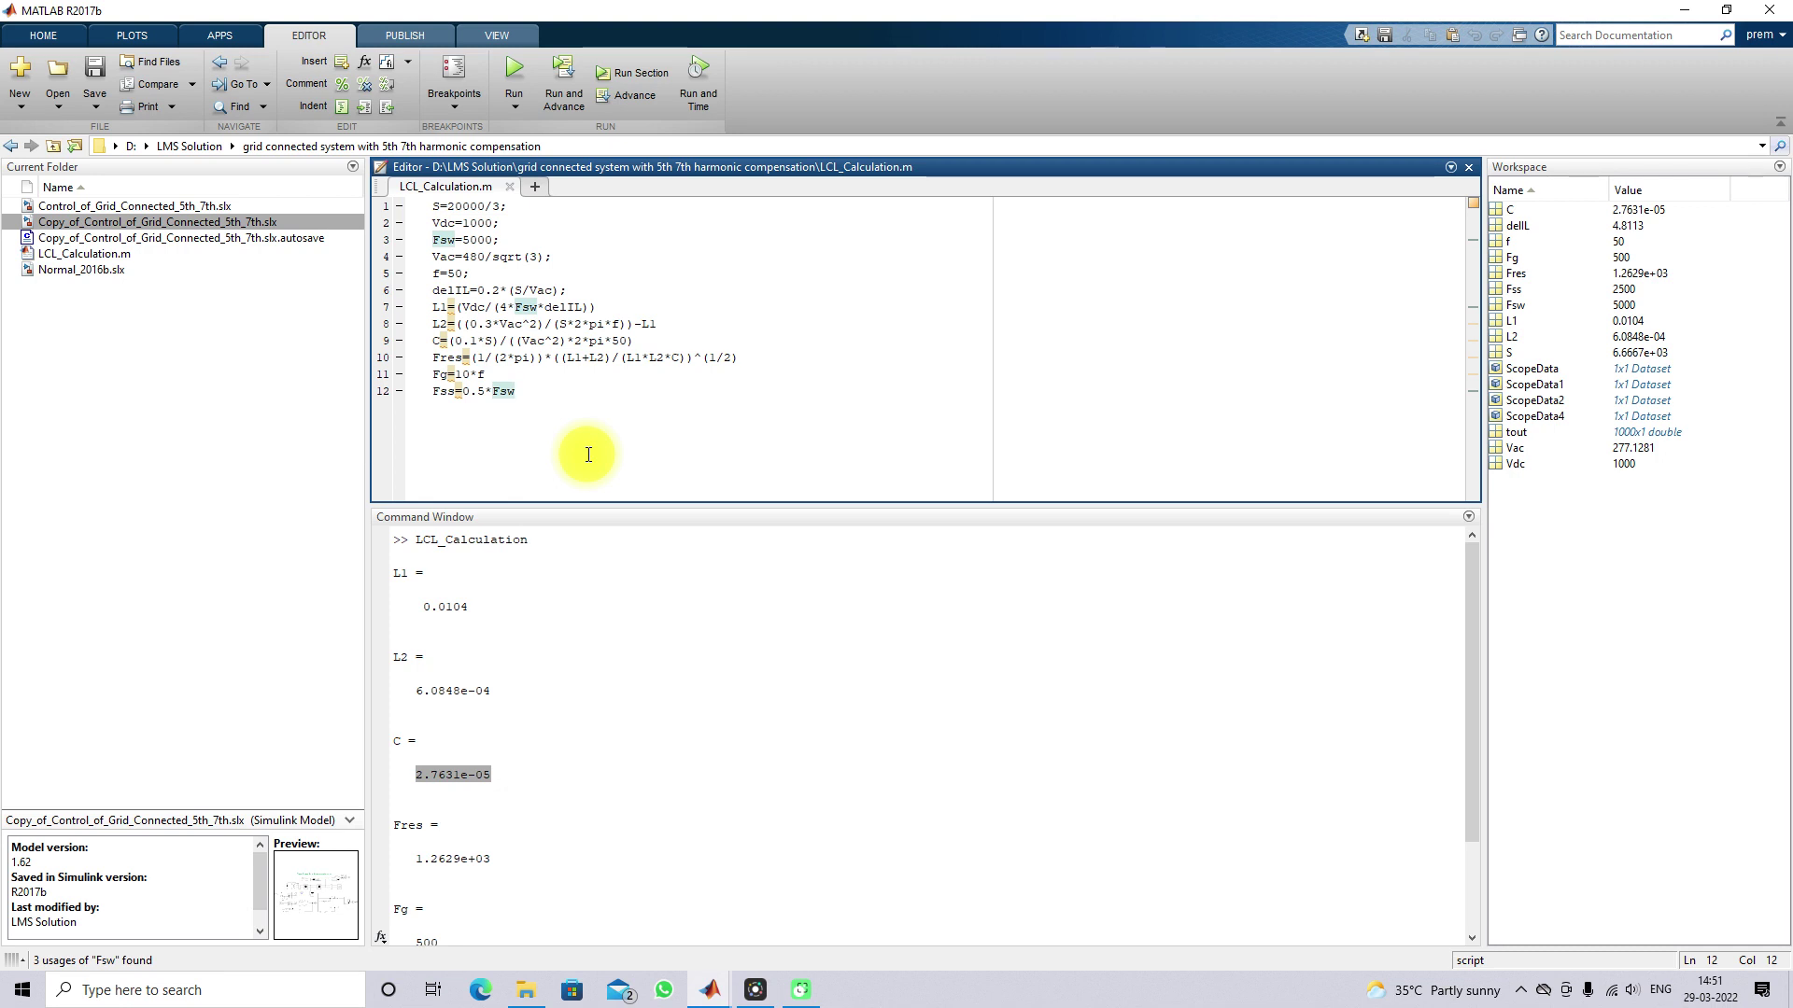
Review the script's input lines for S, Vdc, Fsw, Vac, f and the ripple current delIL.
left_click_drag(509, 206, 424, 207)
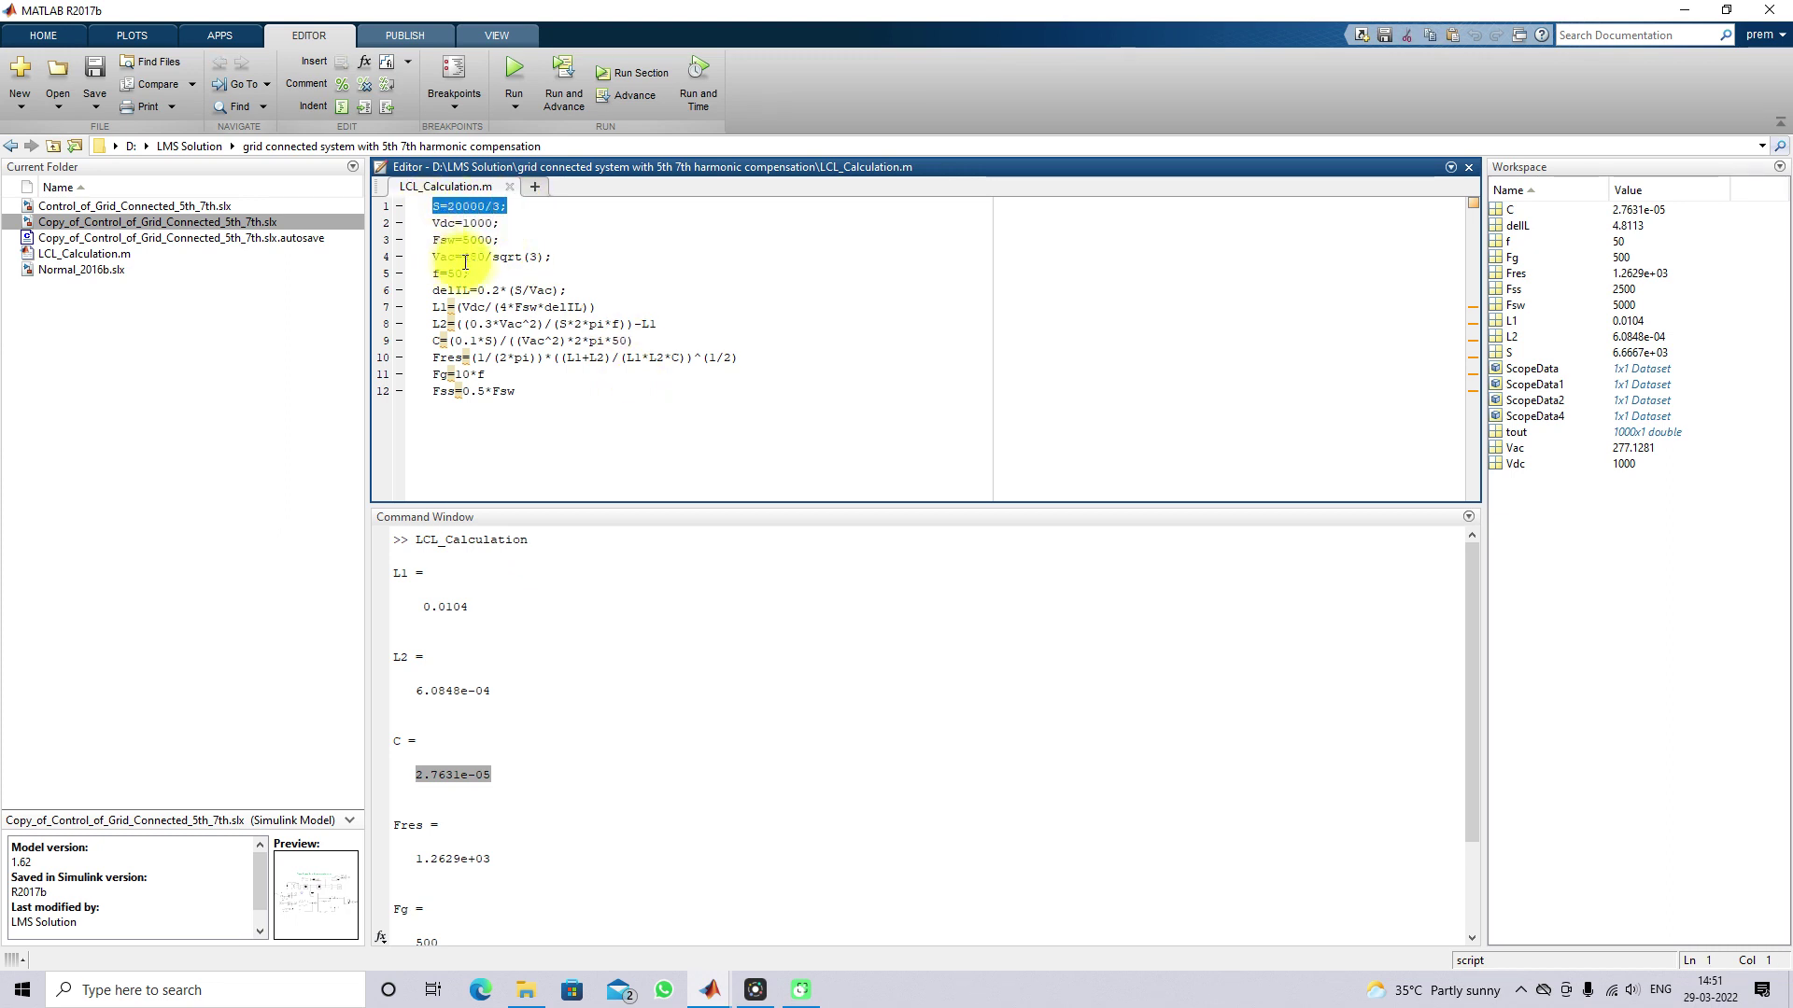
left_click_drag(500, 224, 434, 224)
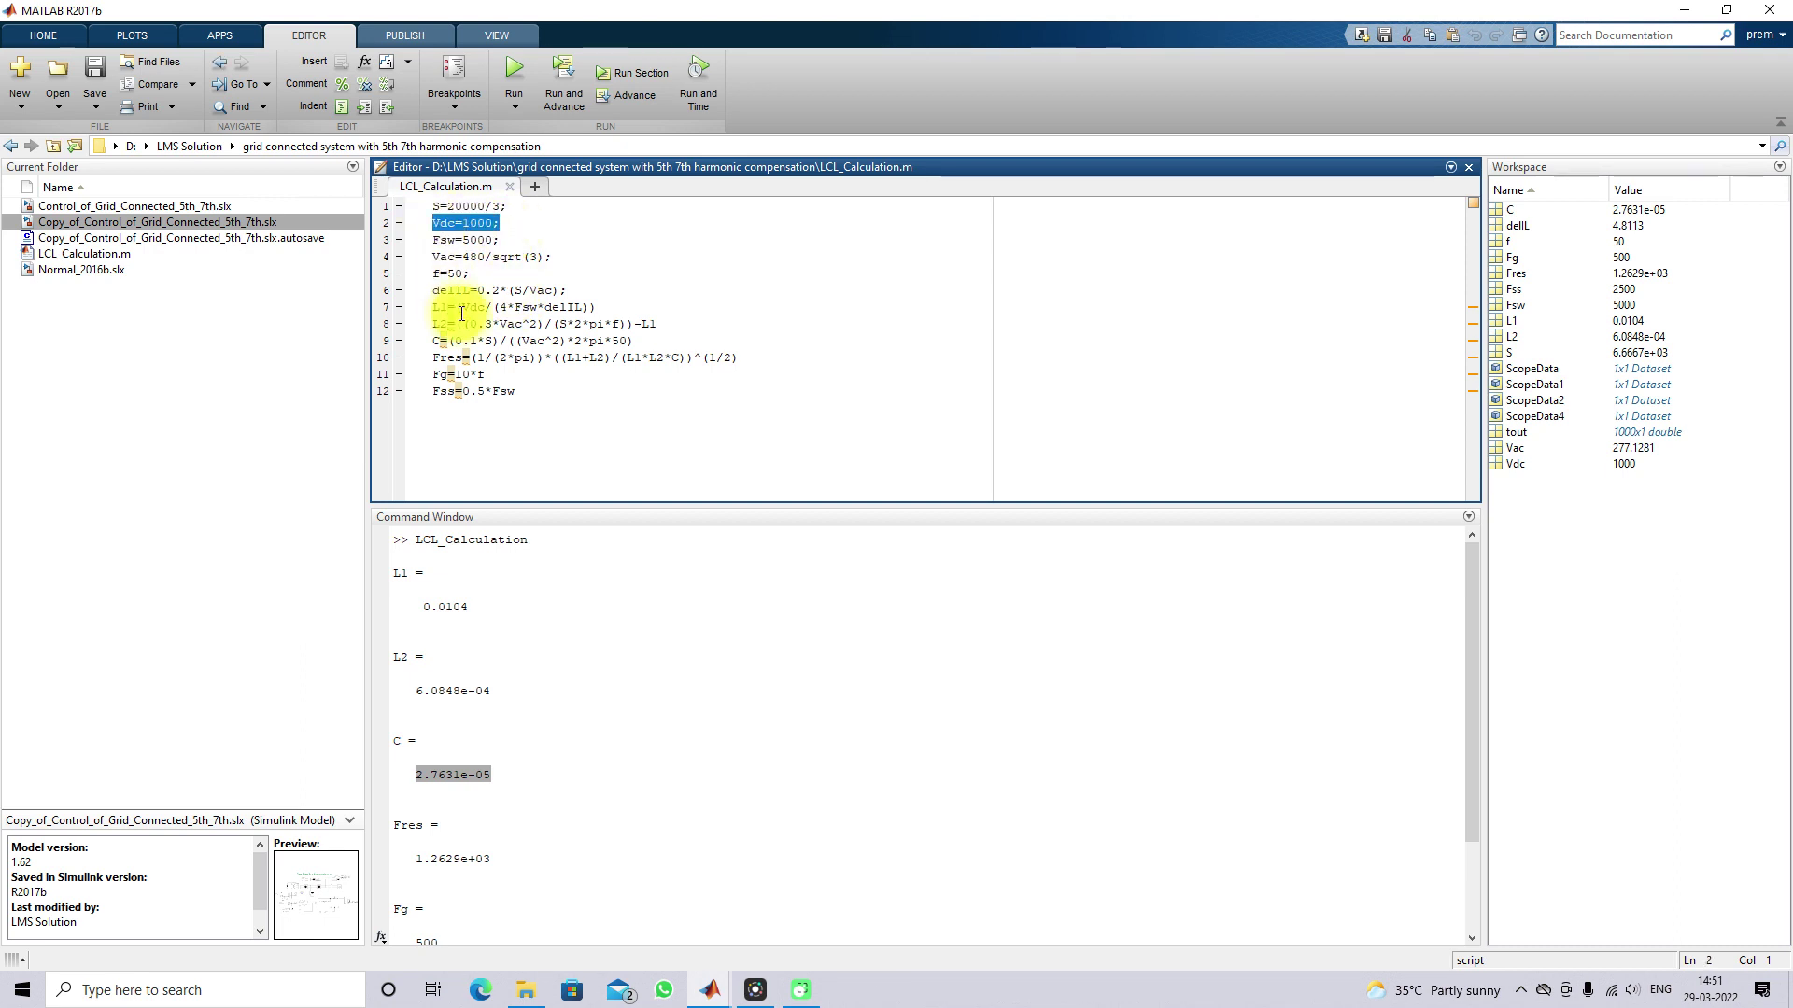
left_click(492, 239)
left_click_drag(493, 239, 433, 240)
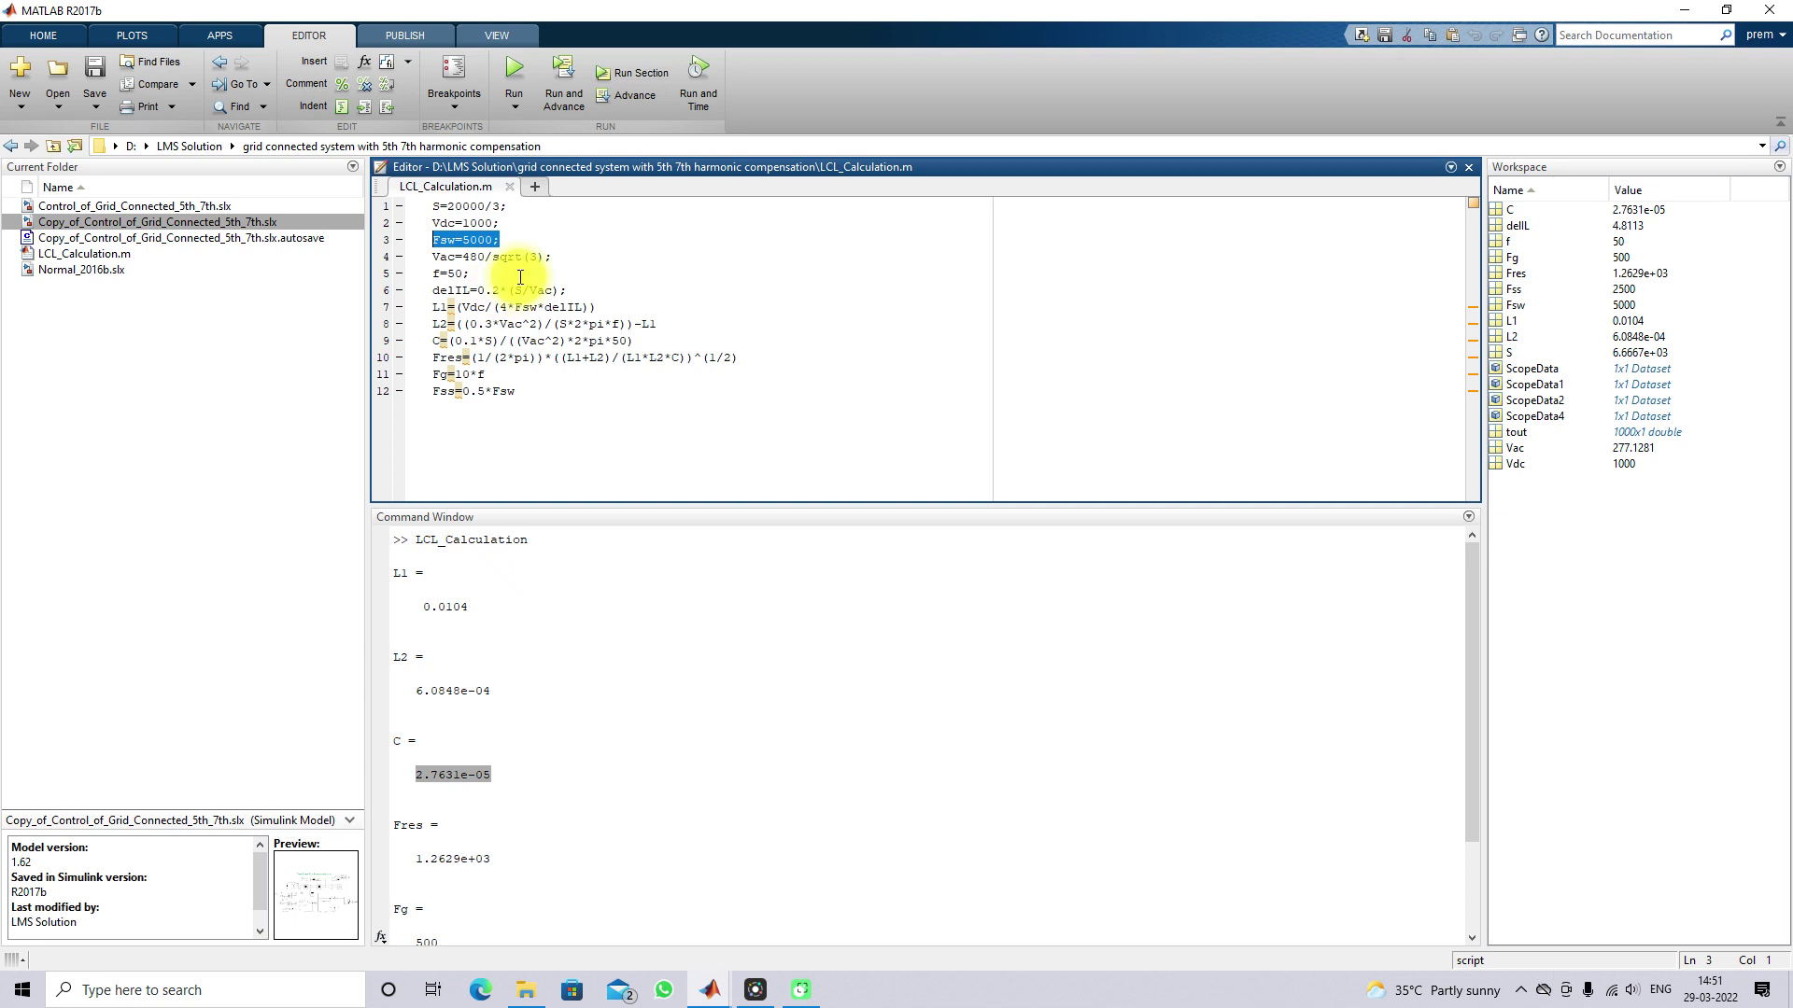
left_click_drag(563, 256, 431, 255)
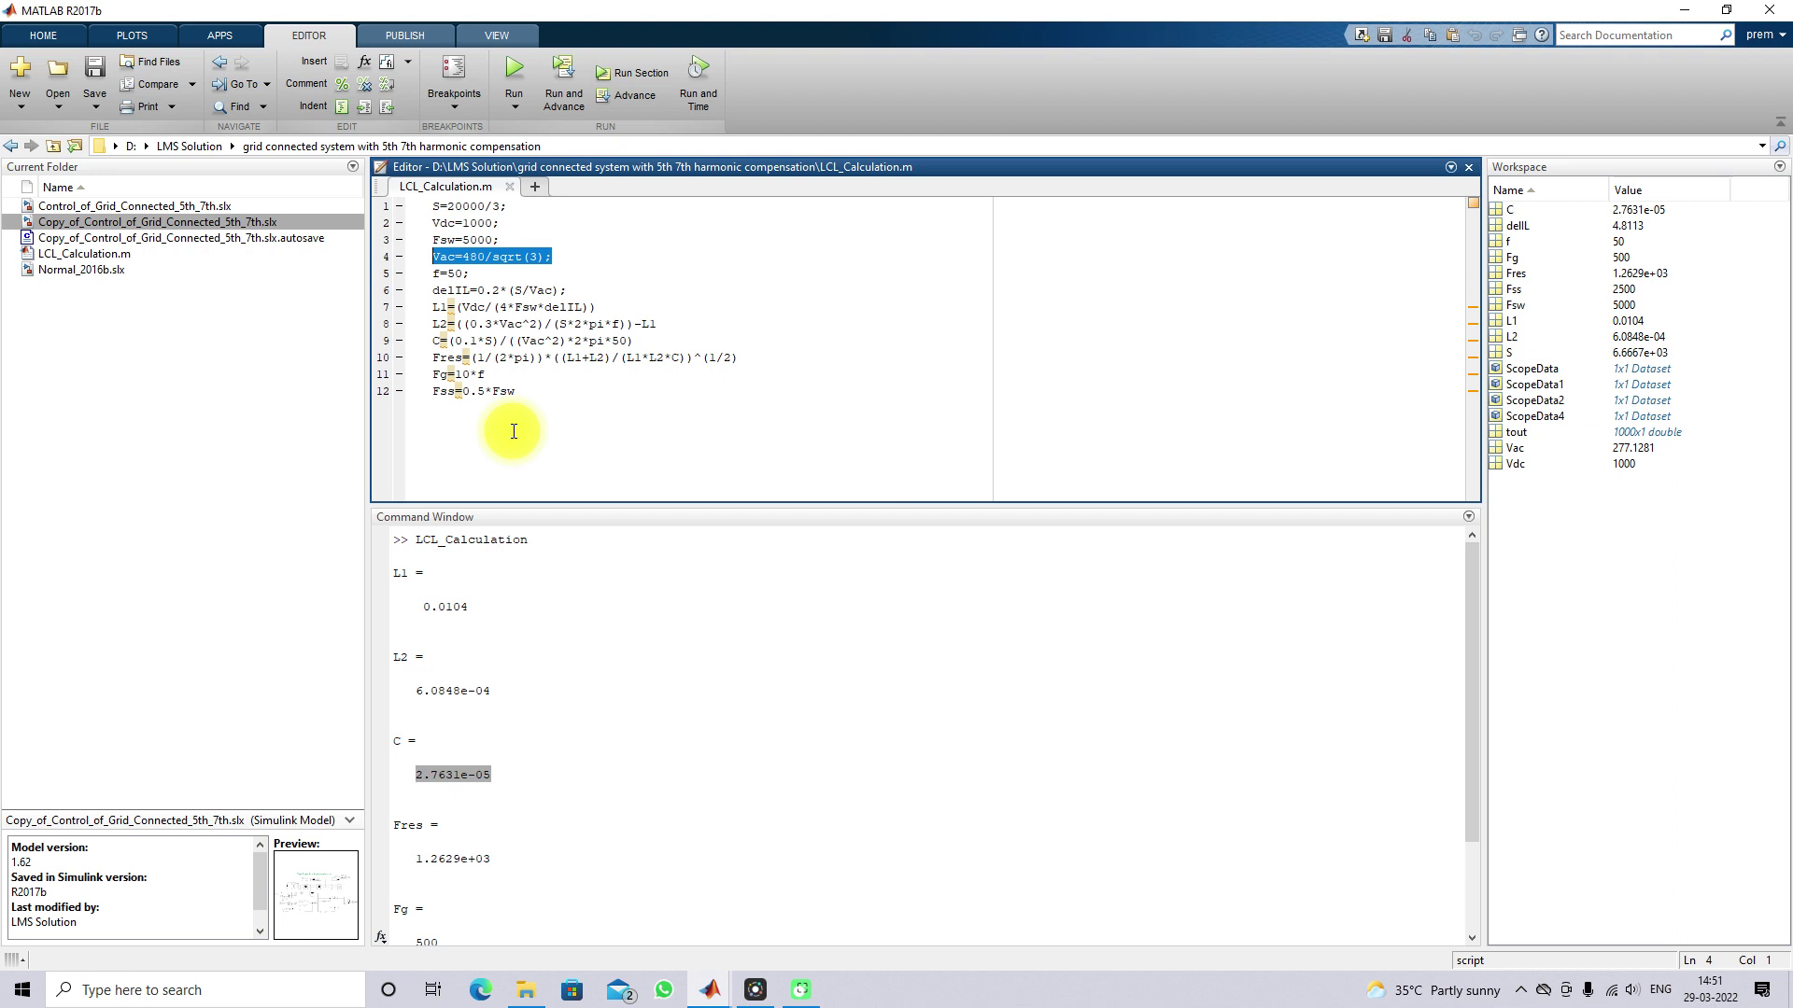
left_click_drag(476, 277, 412, 276)
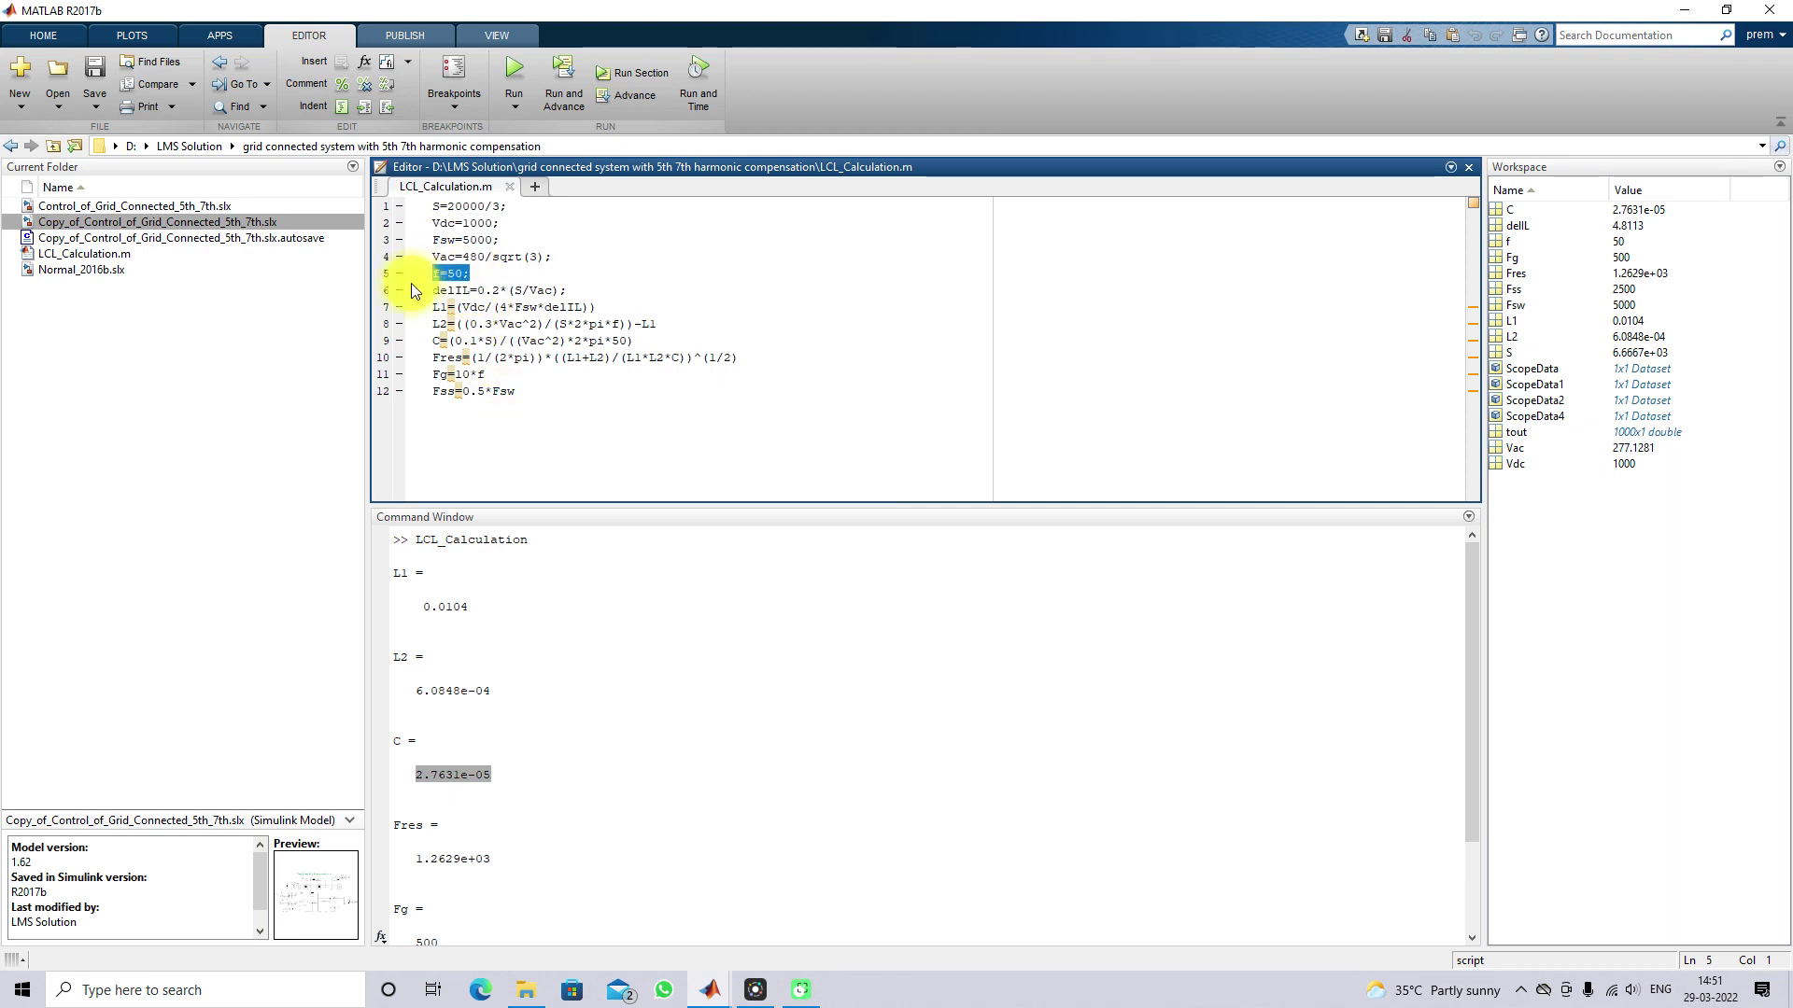
left_click_drag(575, 294, 392, 295)
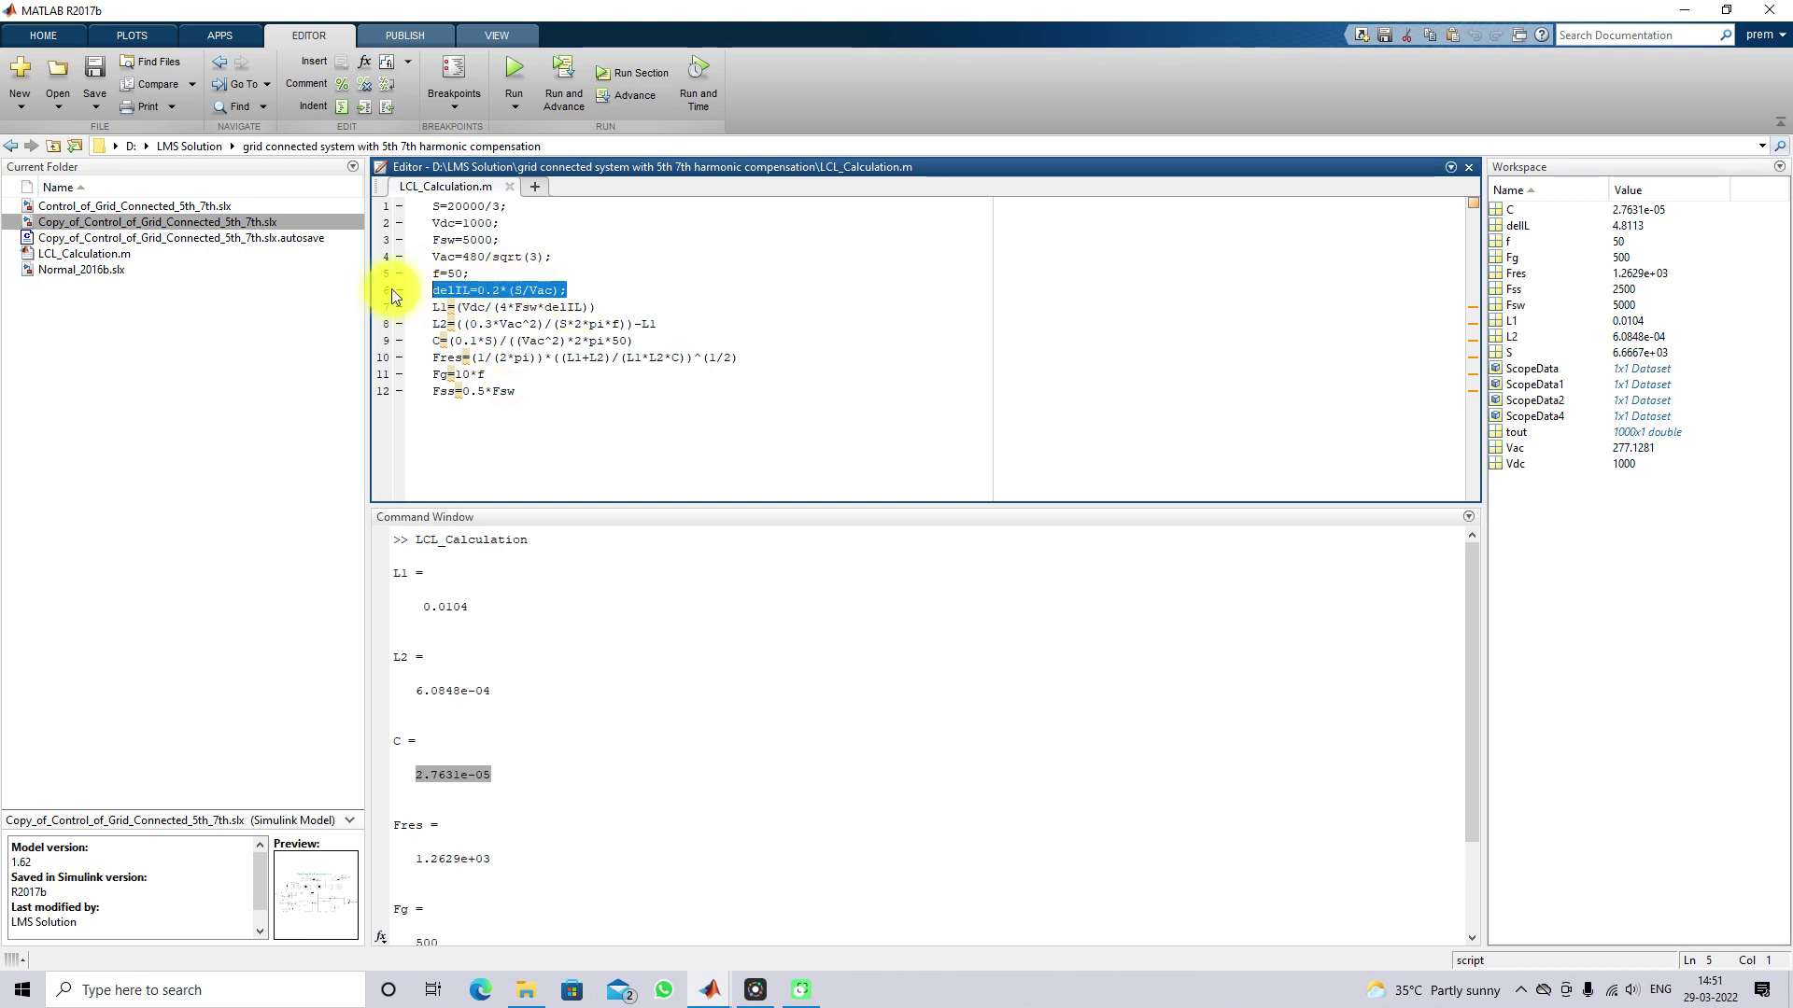
Review the script's formulas for L1, L2, C and the resonance frequency Fres.
left_click(434, 310)
left_click_drag(451, 305, 601, 305)
left_click_drag(432, 322, 754, 361)
left_click(428, 344)
triple_click(428, 349)
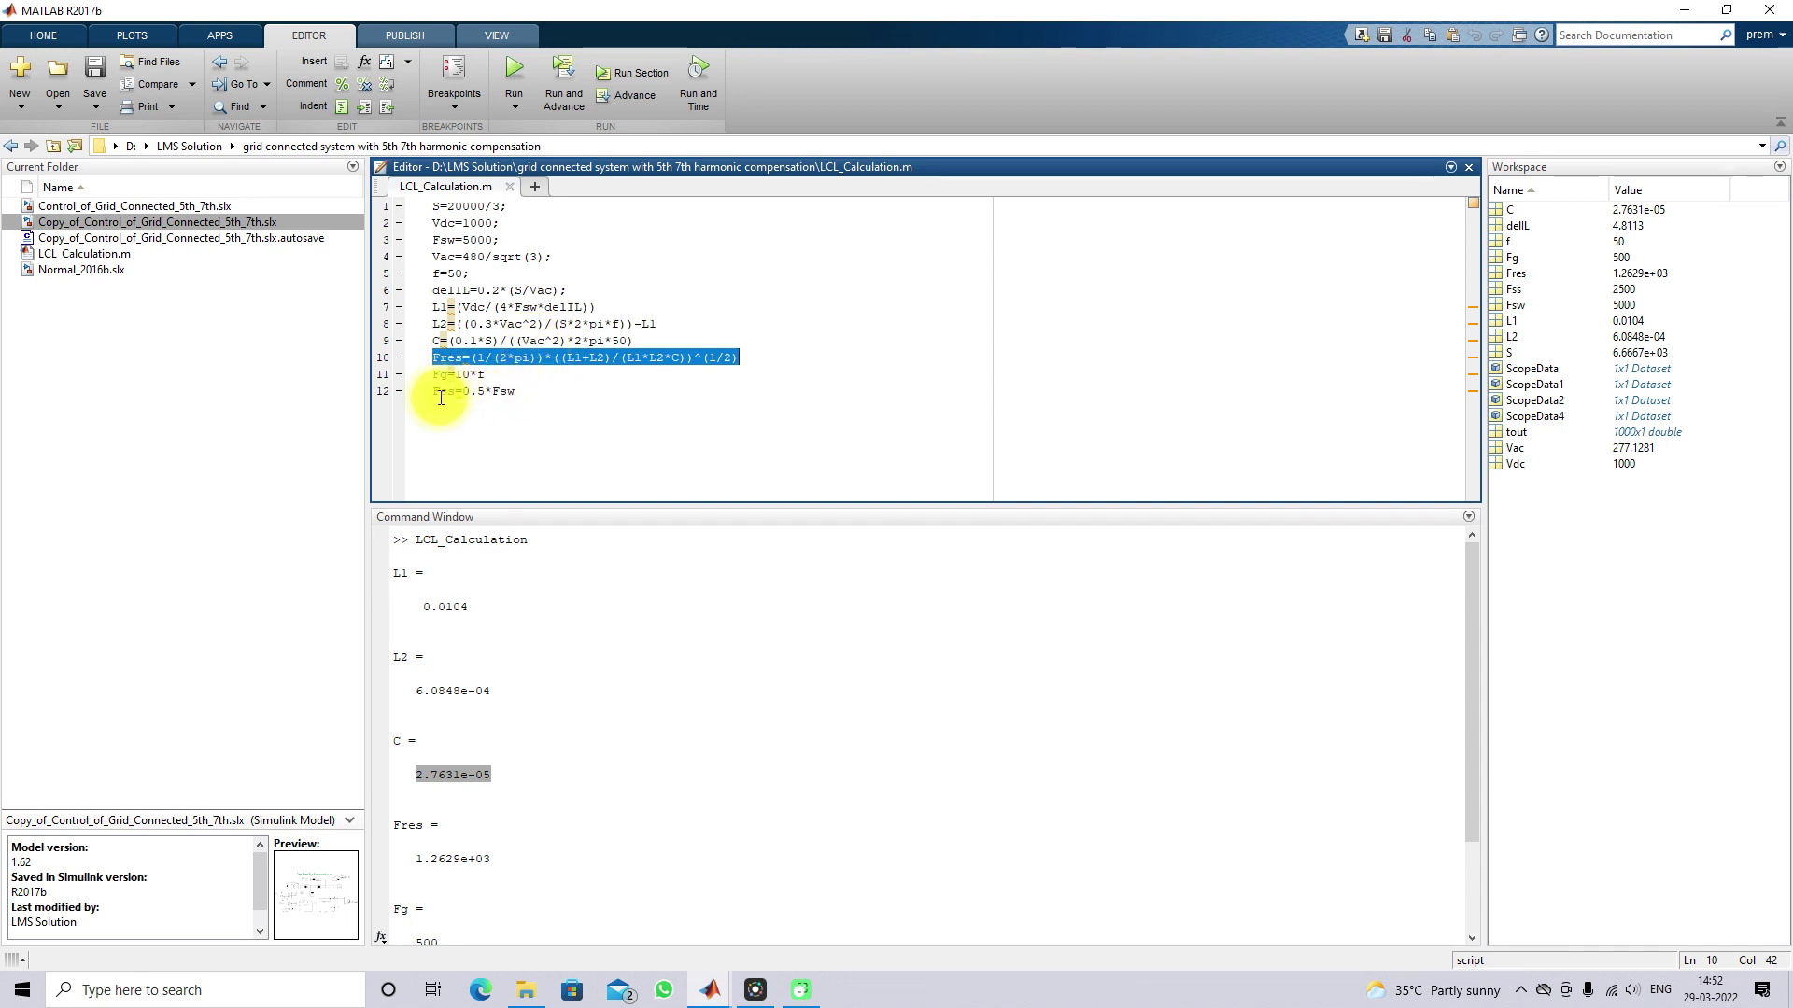
Enlarge the Command Window and run the LCL_Calculation script.
left_click_drag(480, 500, 480, 411)
left_click(551, 390)
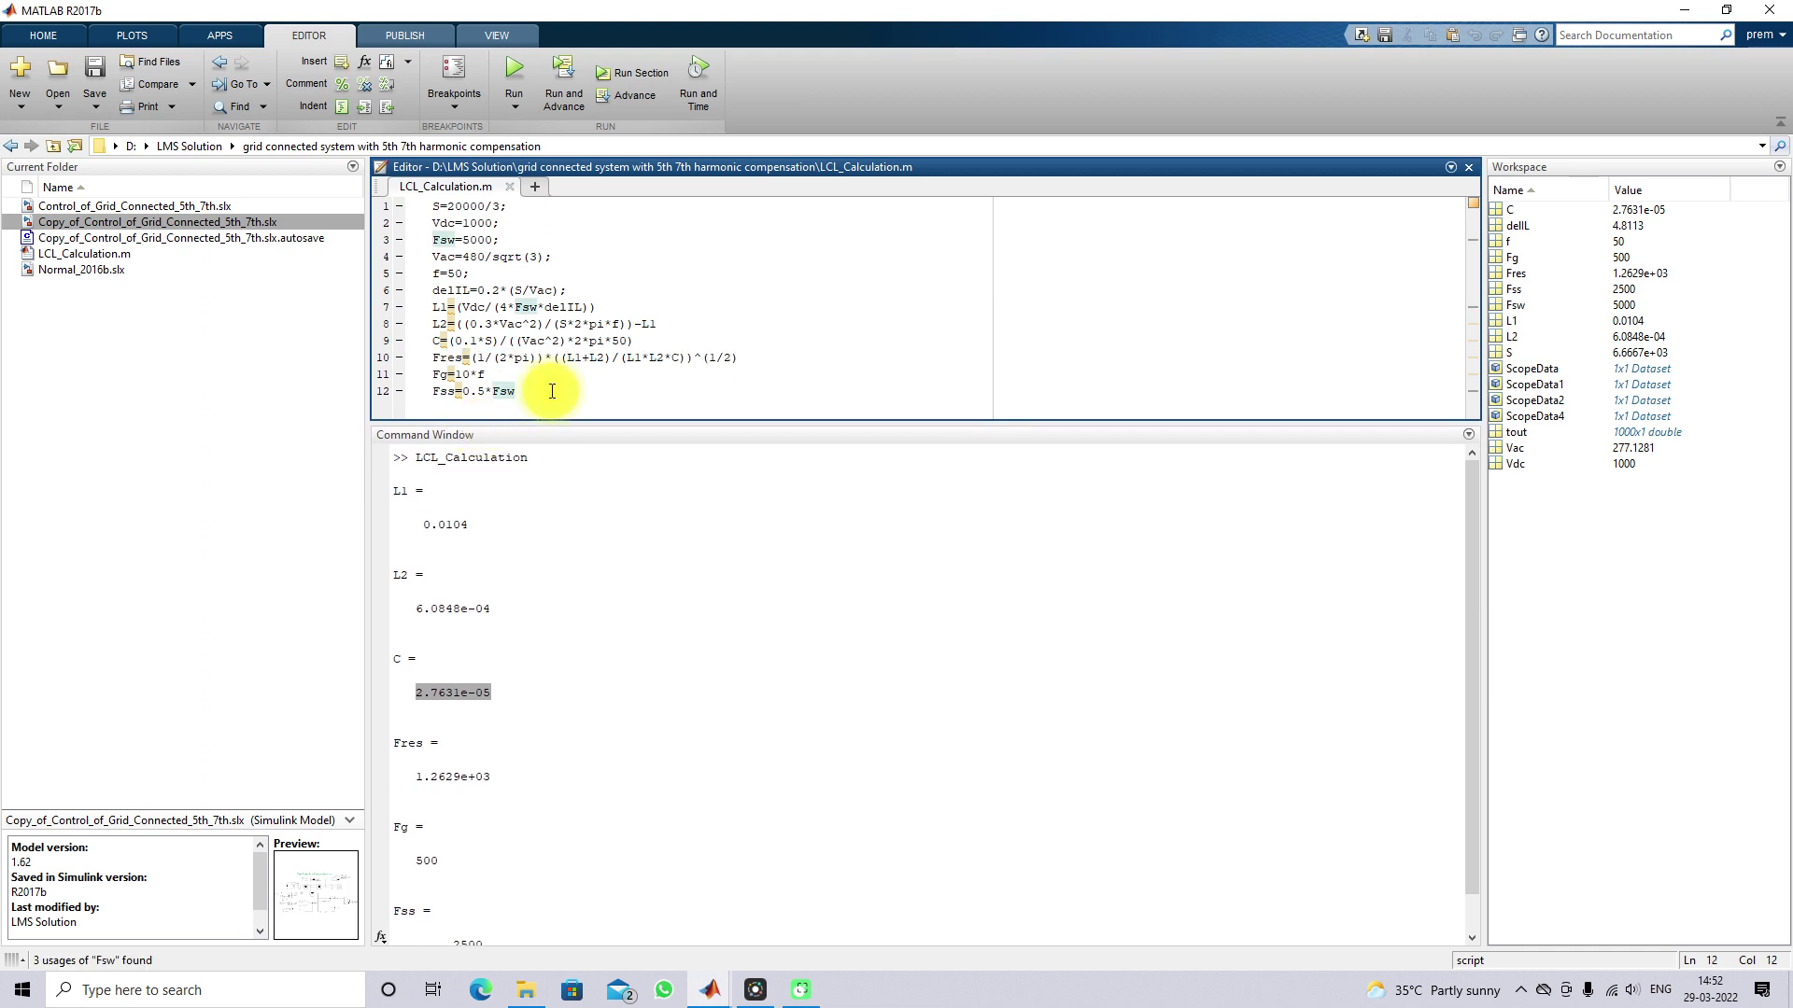
left_click(518, 71)
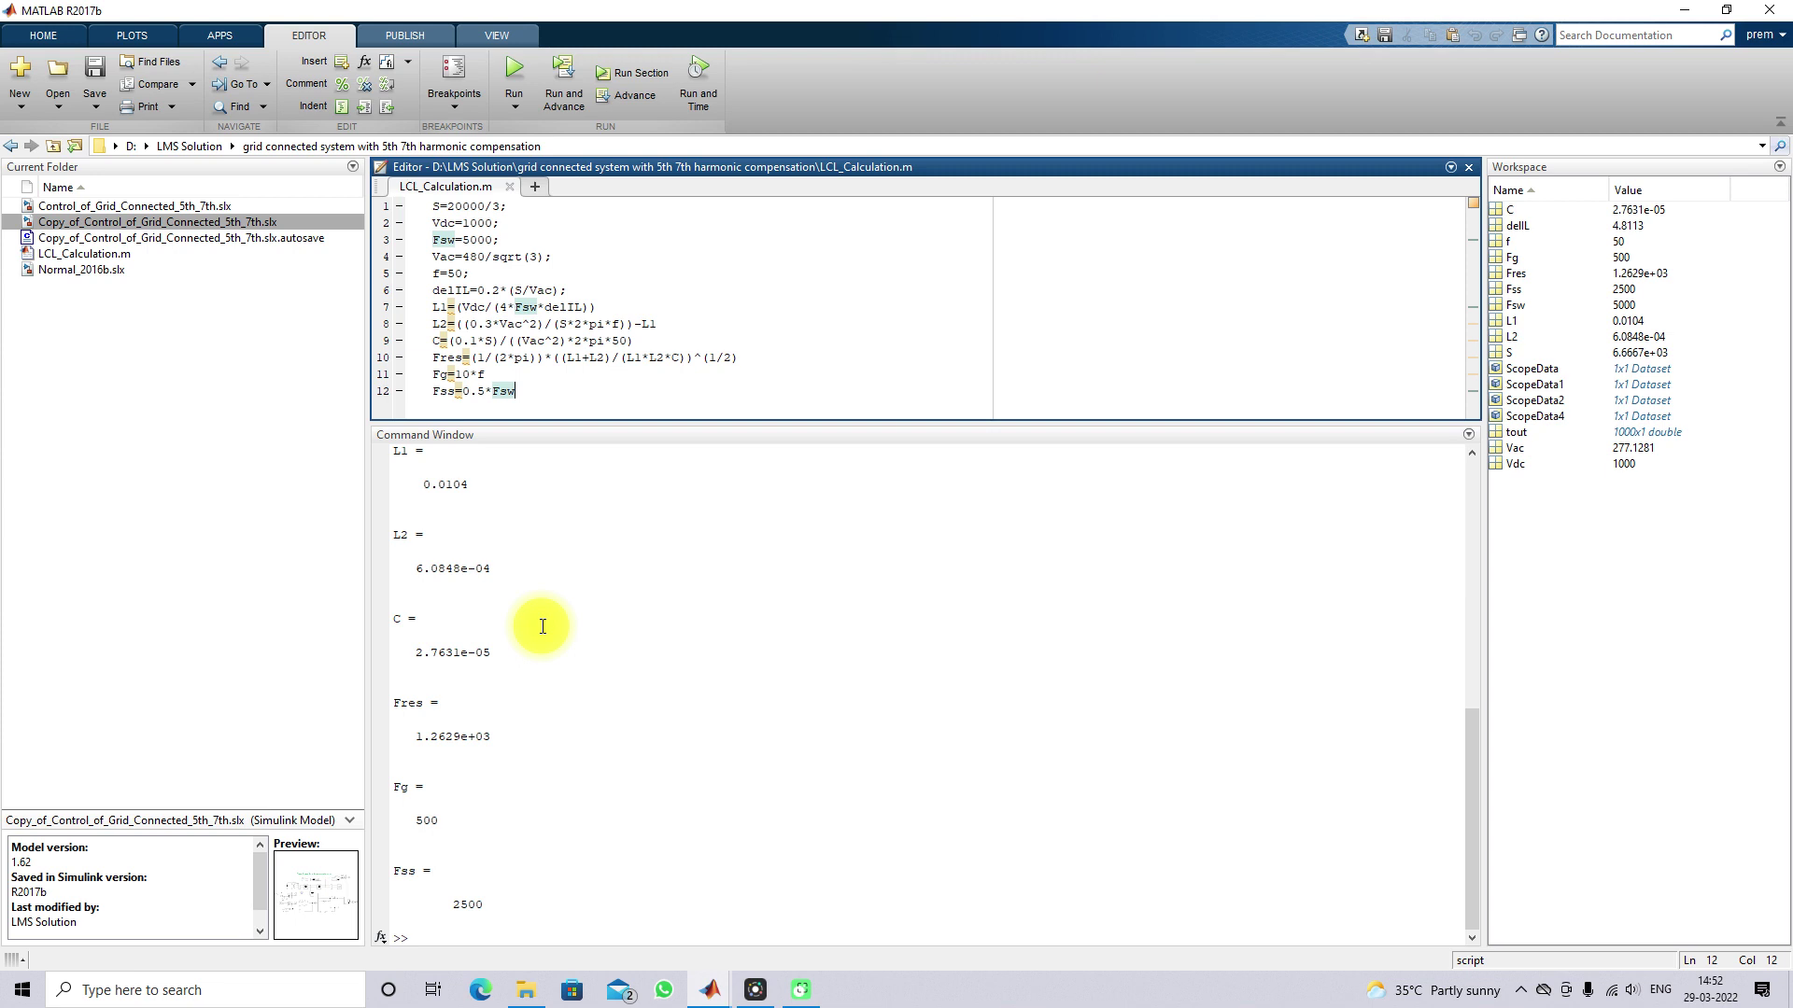
left_click_drag(408, 737, 512, 737)
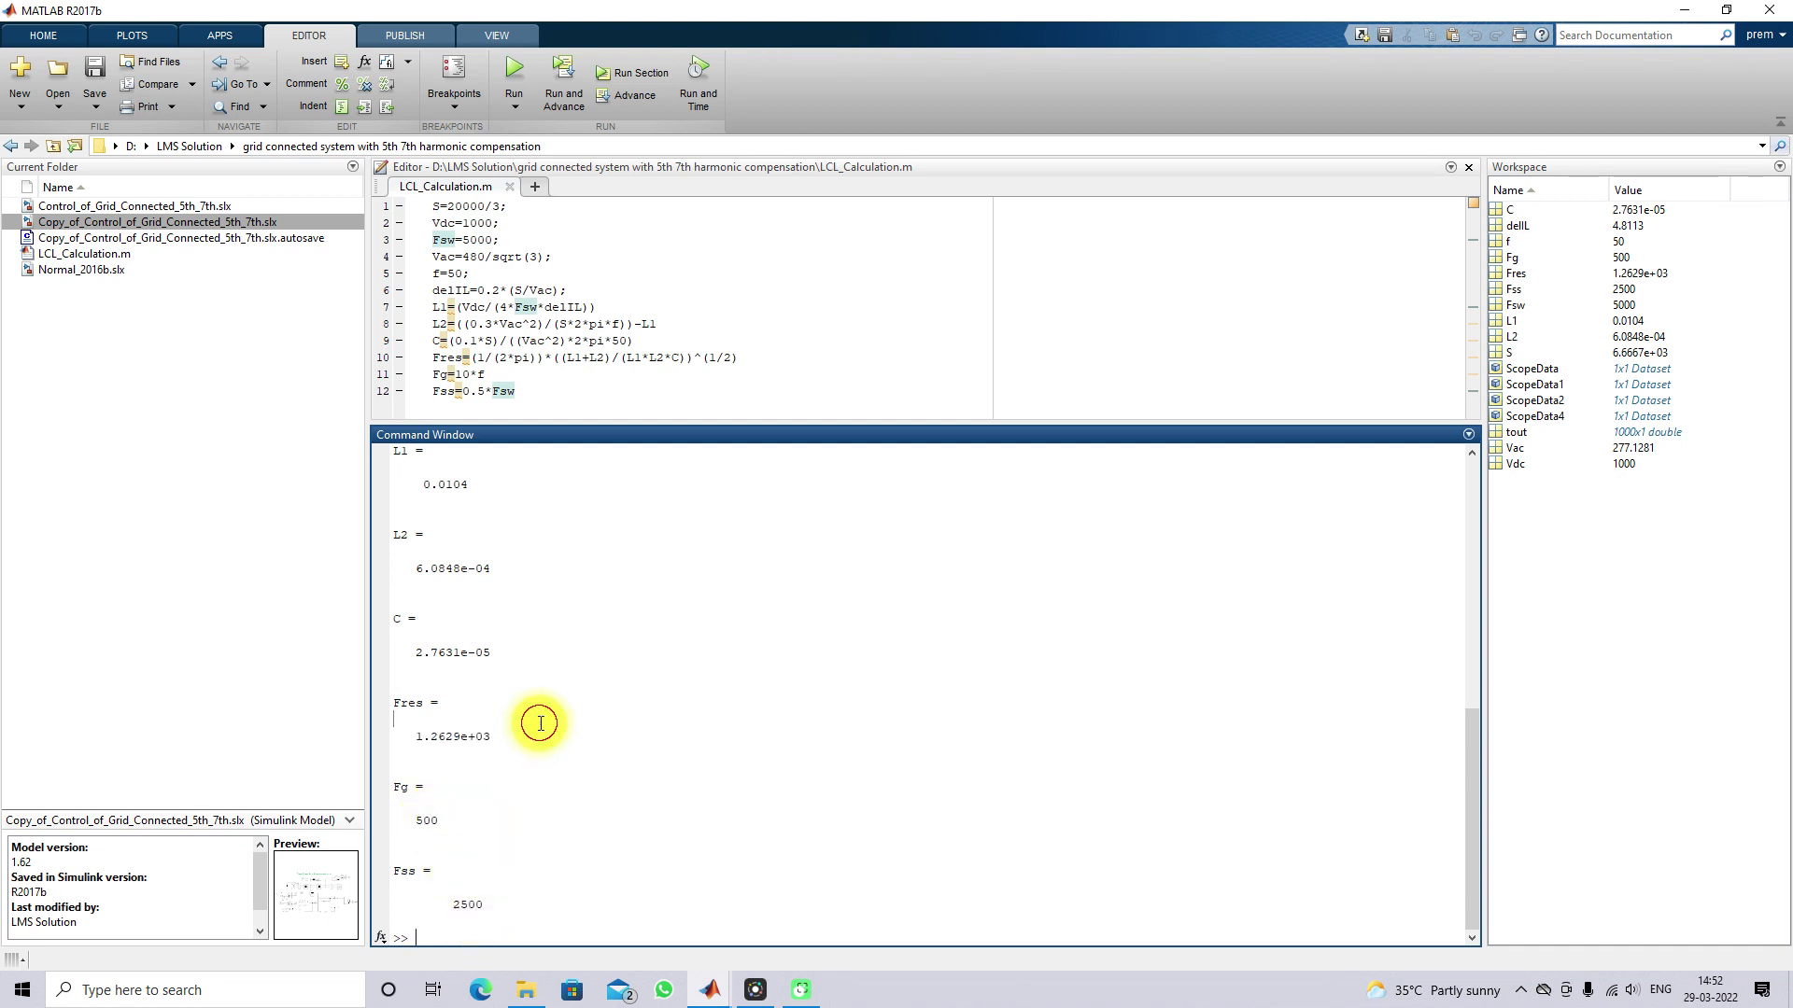
key("Up")
key("Return")
Examine the L1, L2 and C values computed by the LCL_Calculation run.
double_click(419, 585)
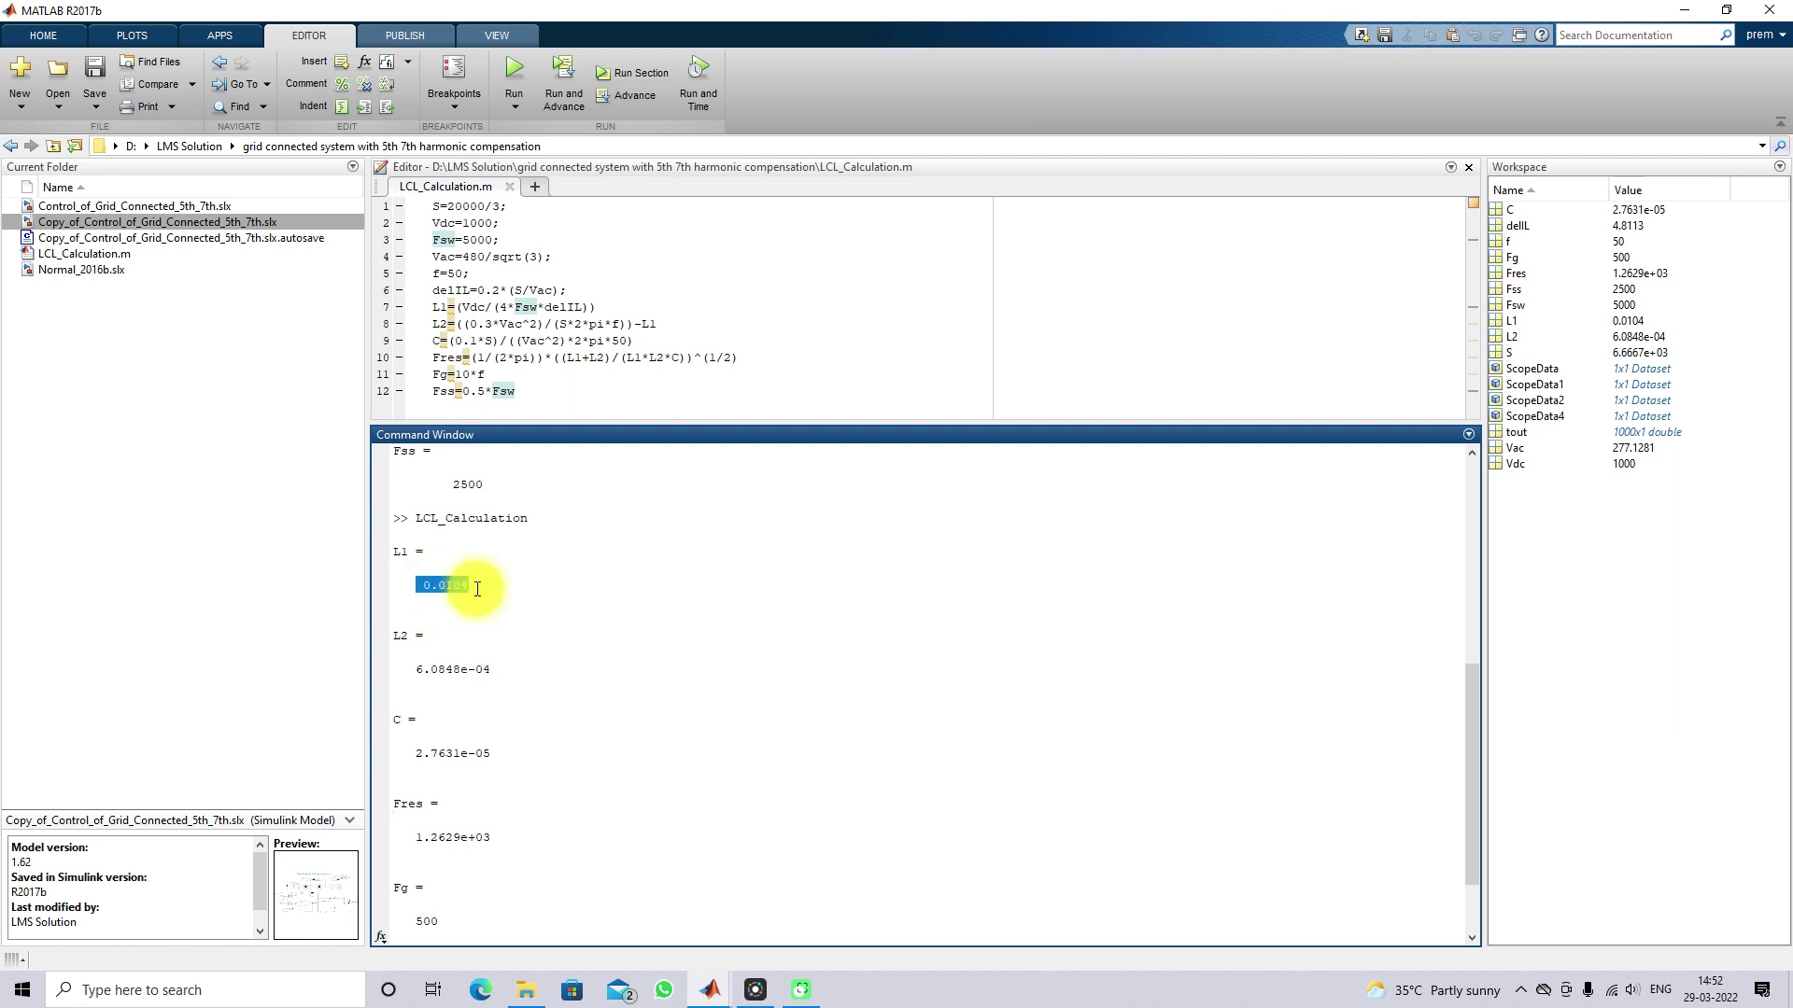
double_click(422, 667)
left_click_drag(415, 752, 485, 752)
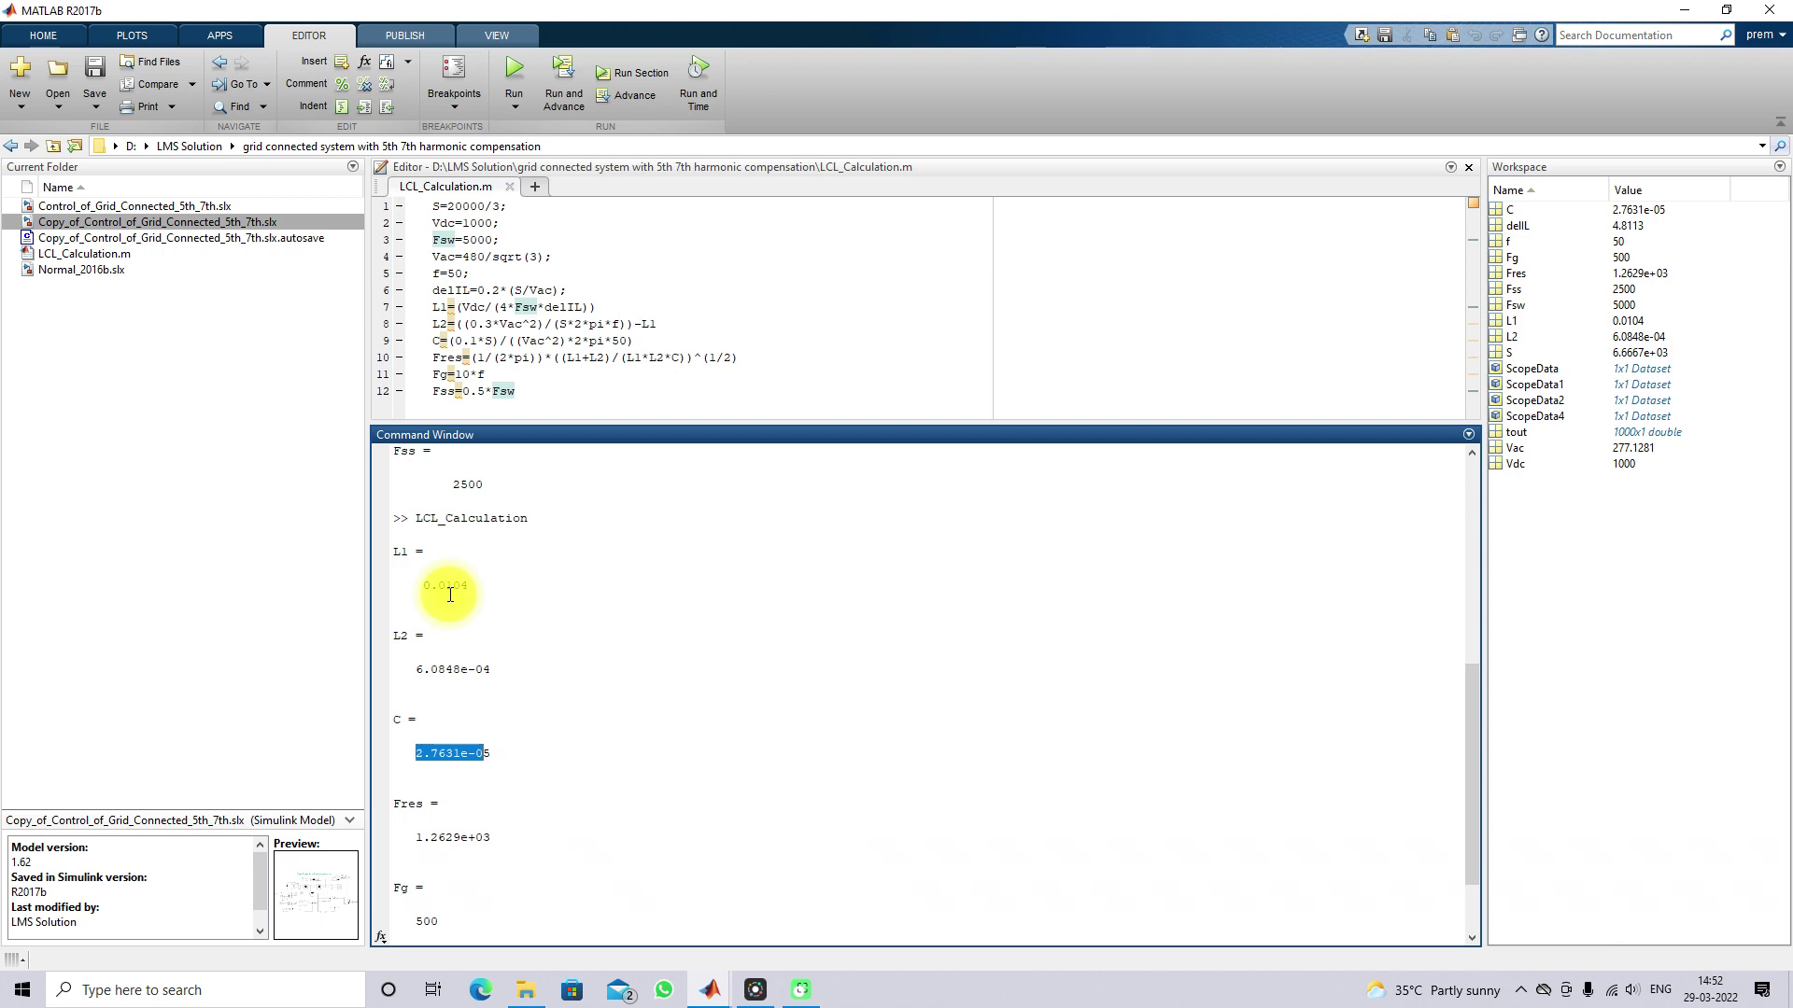
Switch to the Simulink model and inspect the parameters of both filter inductor branches and the capacitor branch.
left_click(708, 987)
left_click(570, 901)
double_click(695, 417)
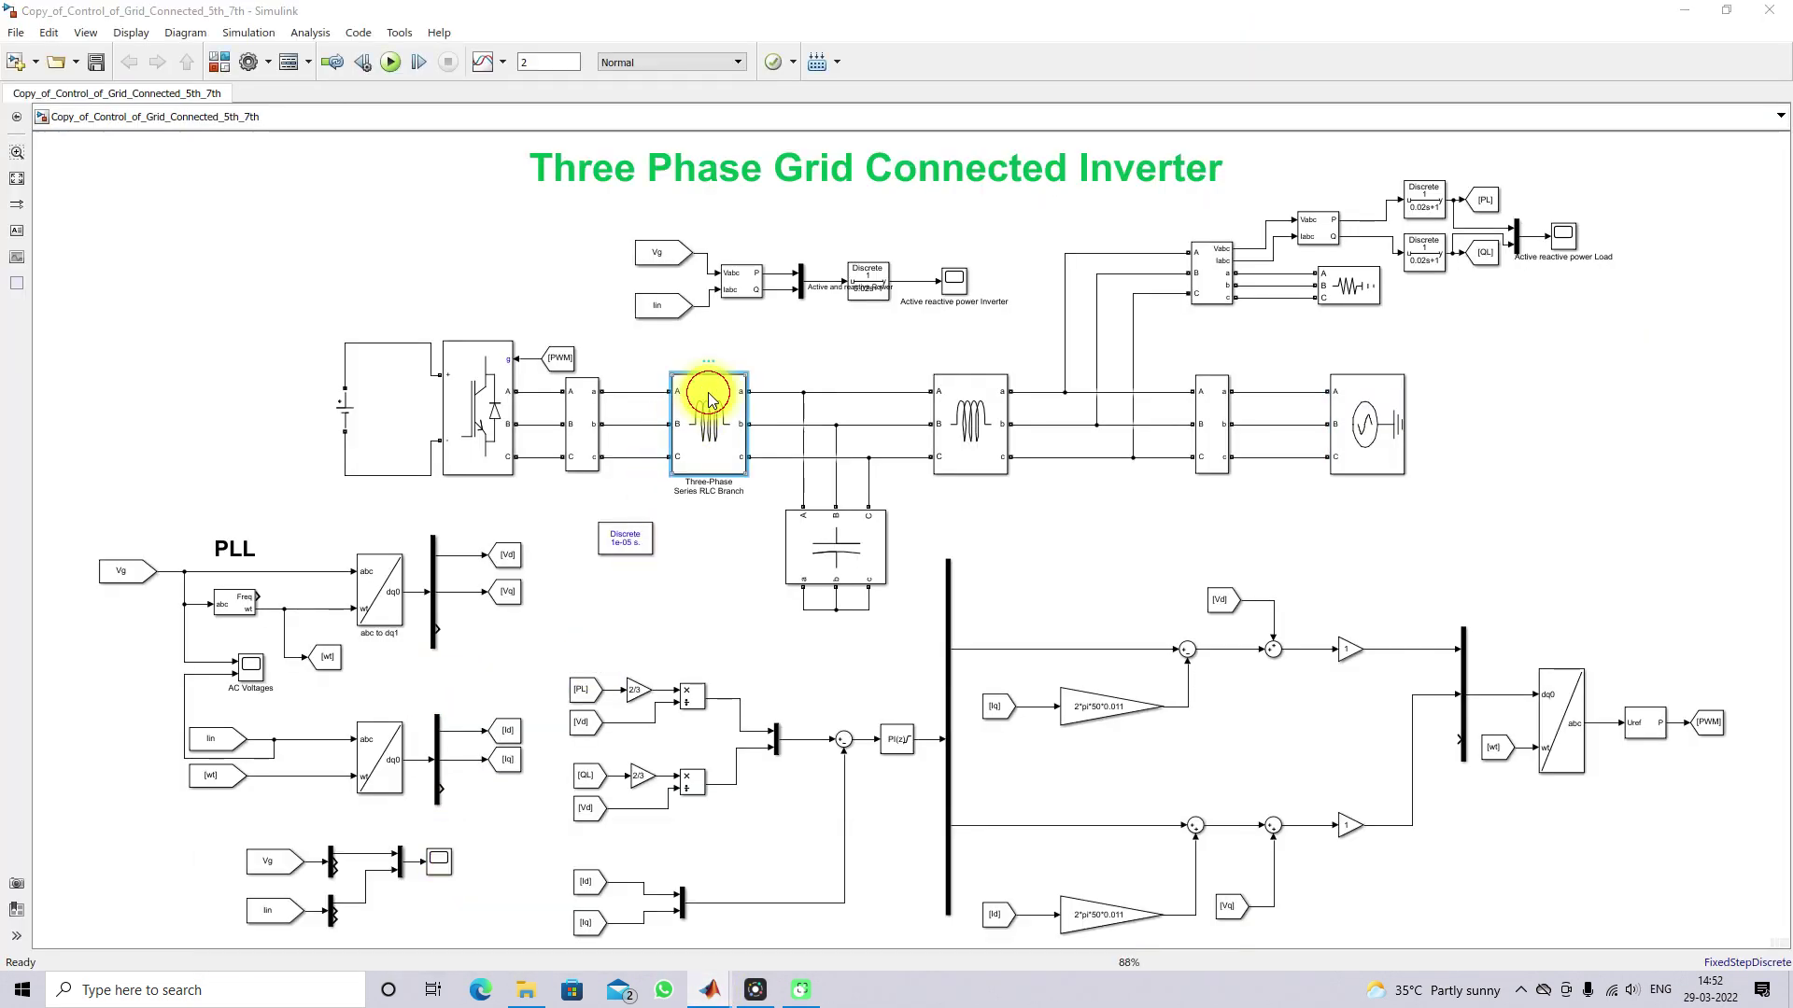
left_click(882, 548)
double_click(960, 453)
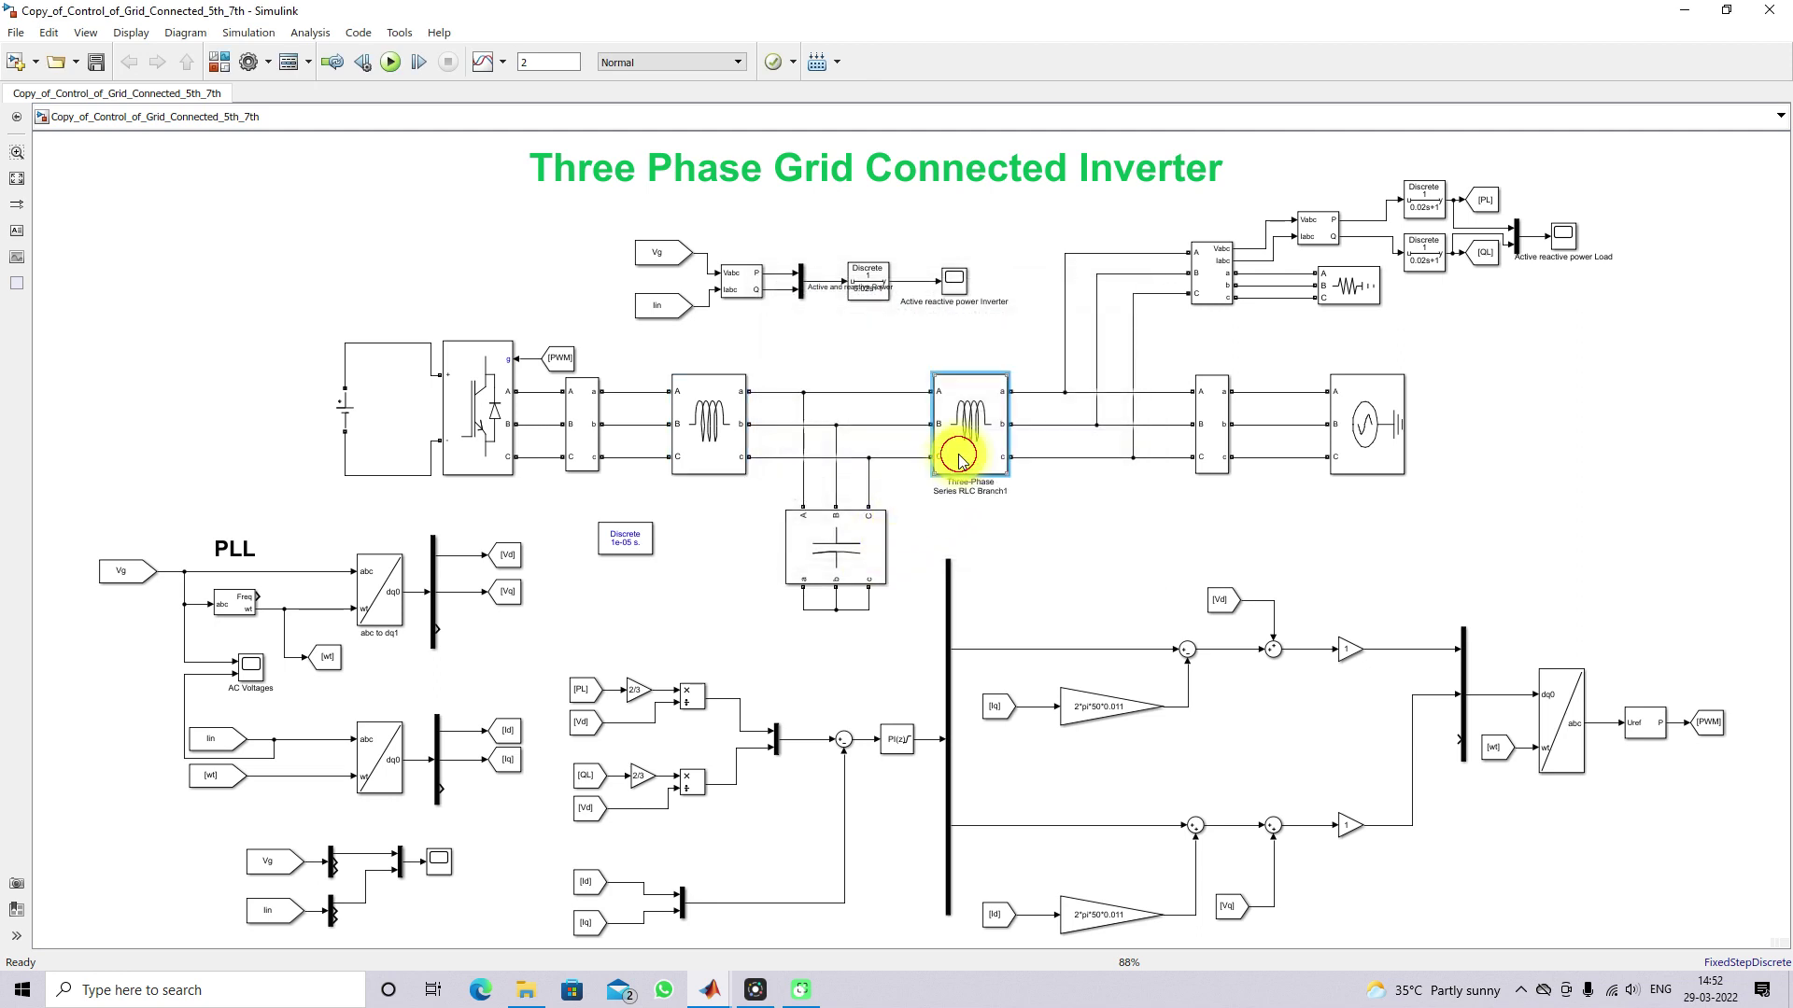
left_click(1127, 552)
double_click(820, 545)
left_click(1031, 672)
Return to the MATLAB window and recheck the computed filter values in the Command Window.
left_click(709, 990)
left_click(324, 910)
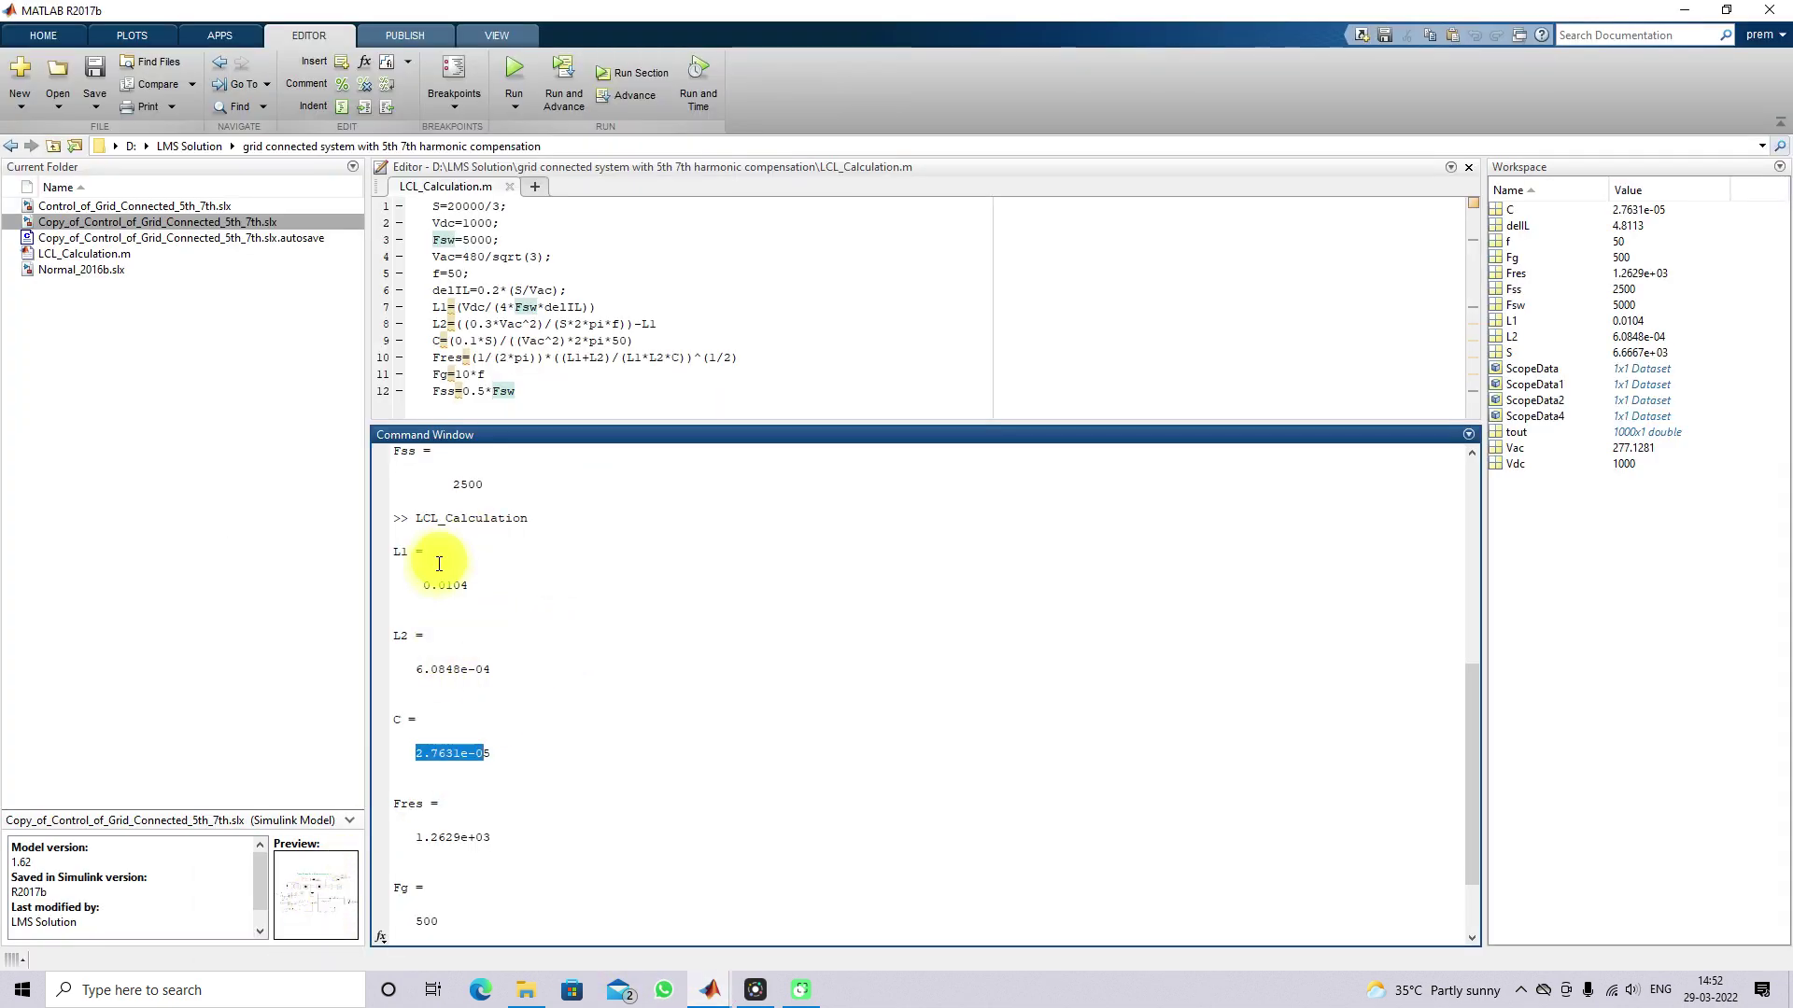
left_click(460, 720)
Switch back to the Simulink model and check the amplitude of the DC Voltage Source.
mouse_move(712, 978)
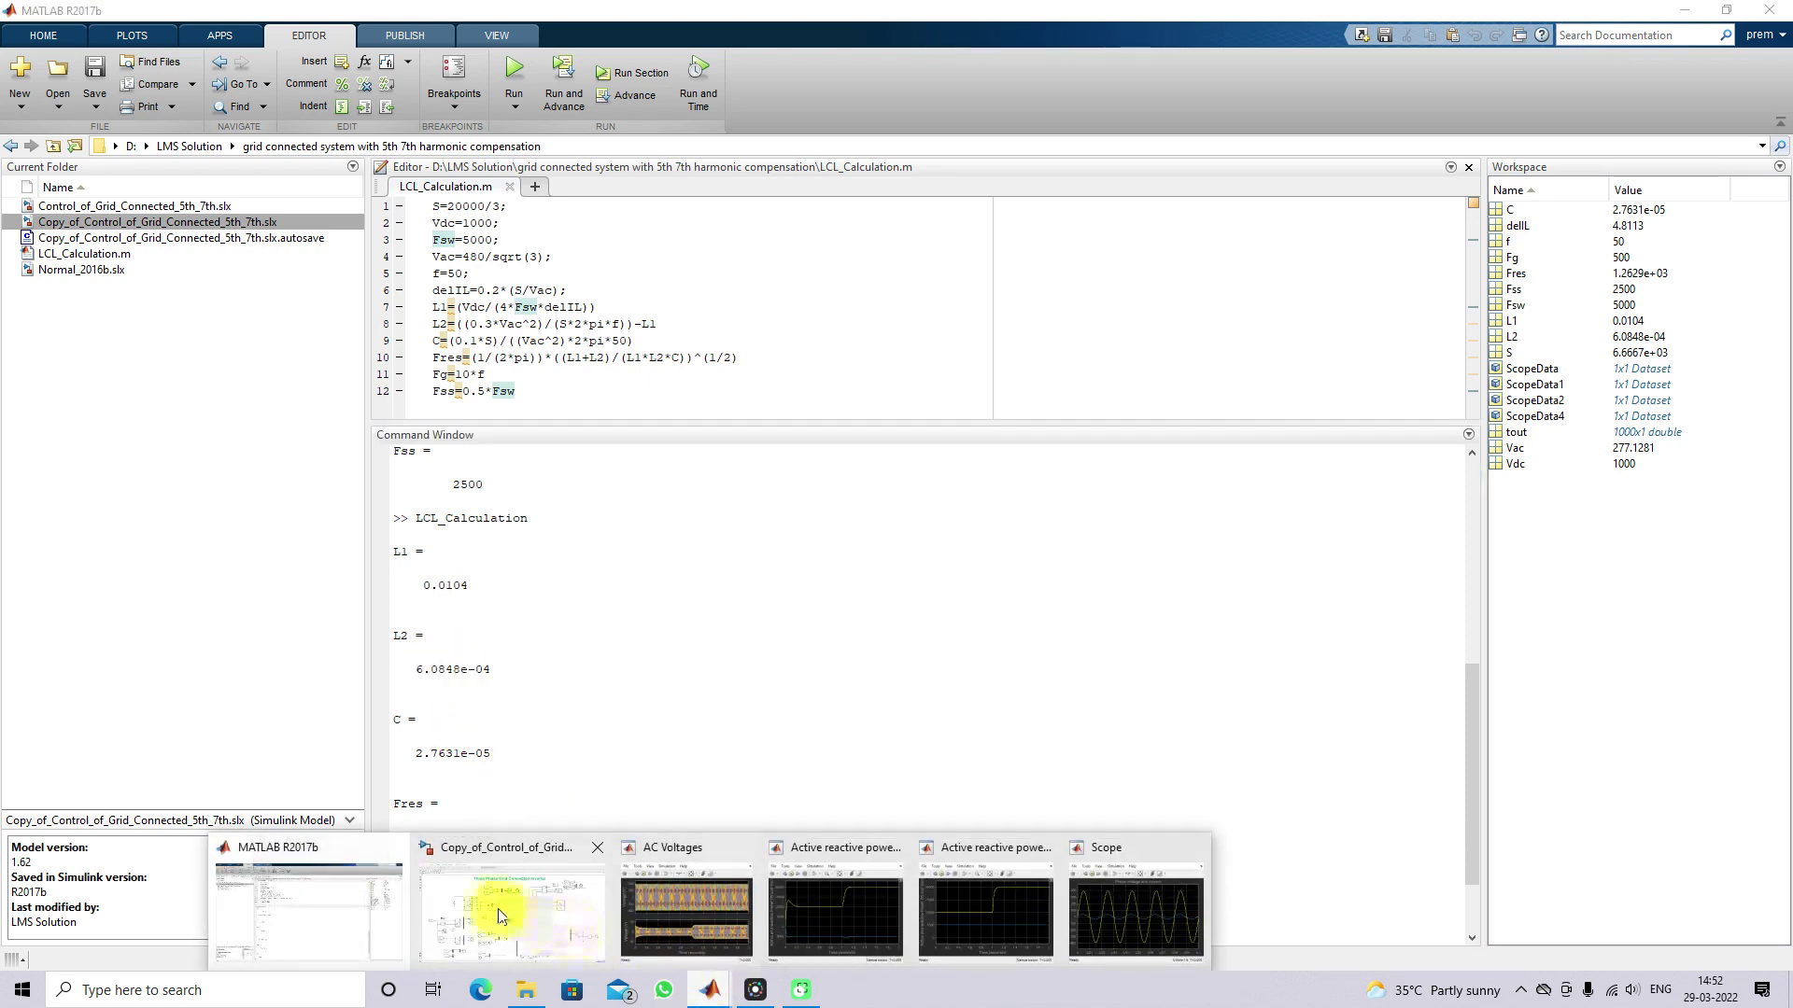
left_click(501, 896)
double_click(353, 412)
double_click(423, 426)
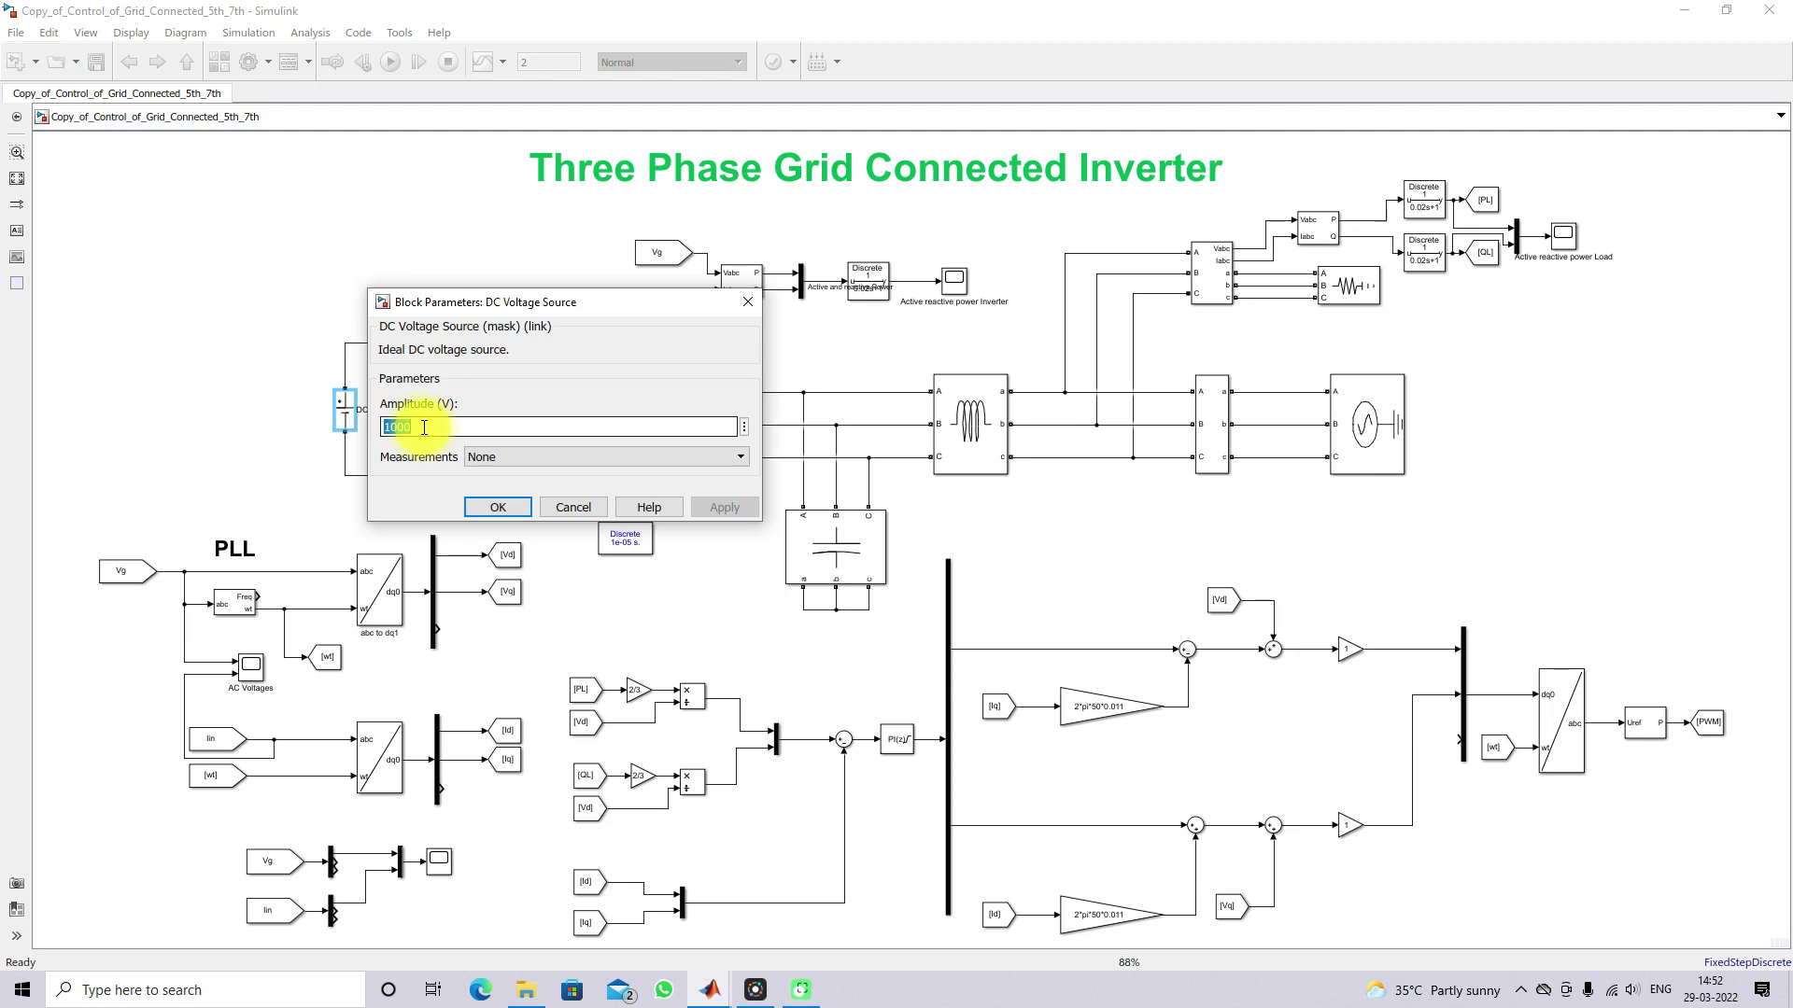
left_click(471, 503)
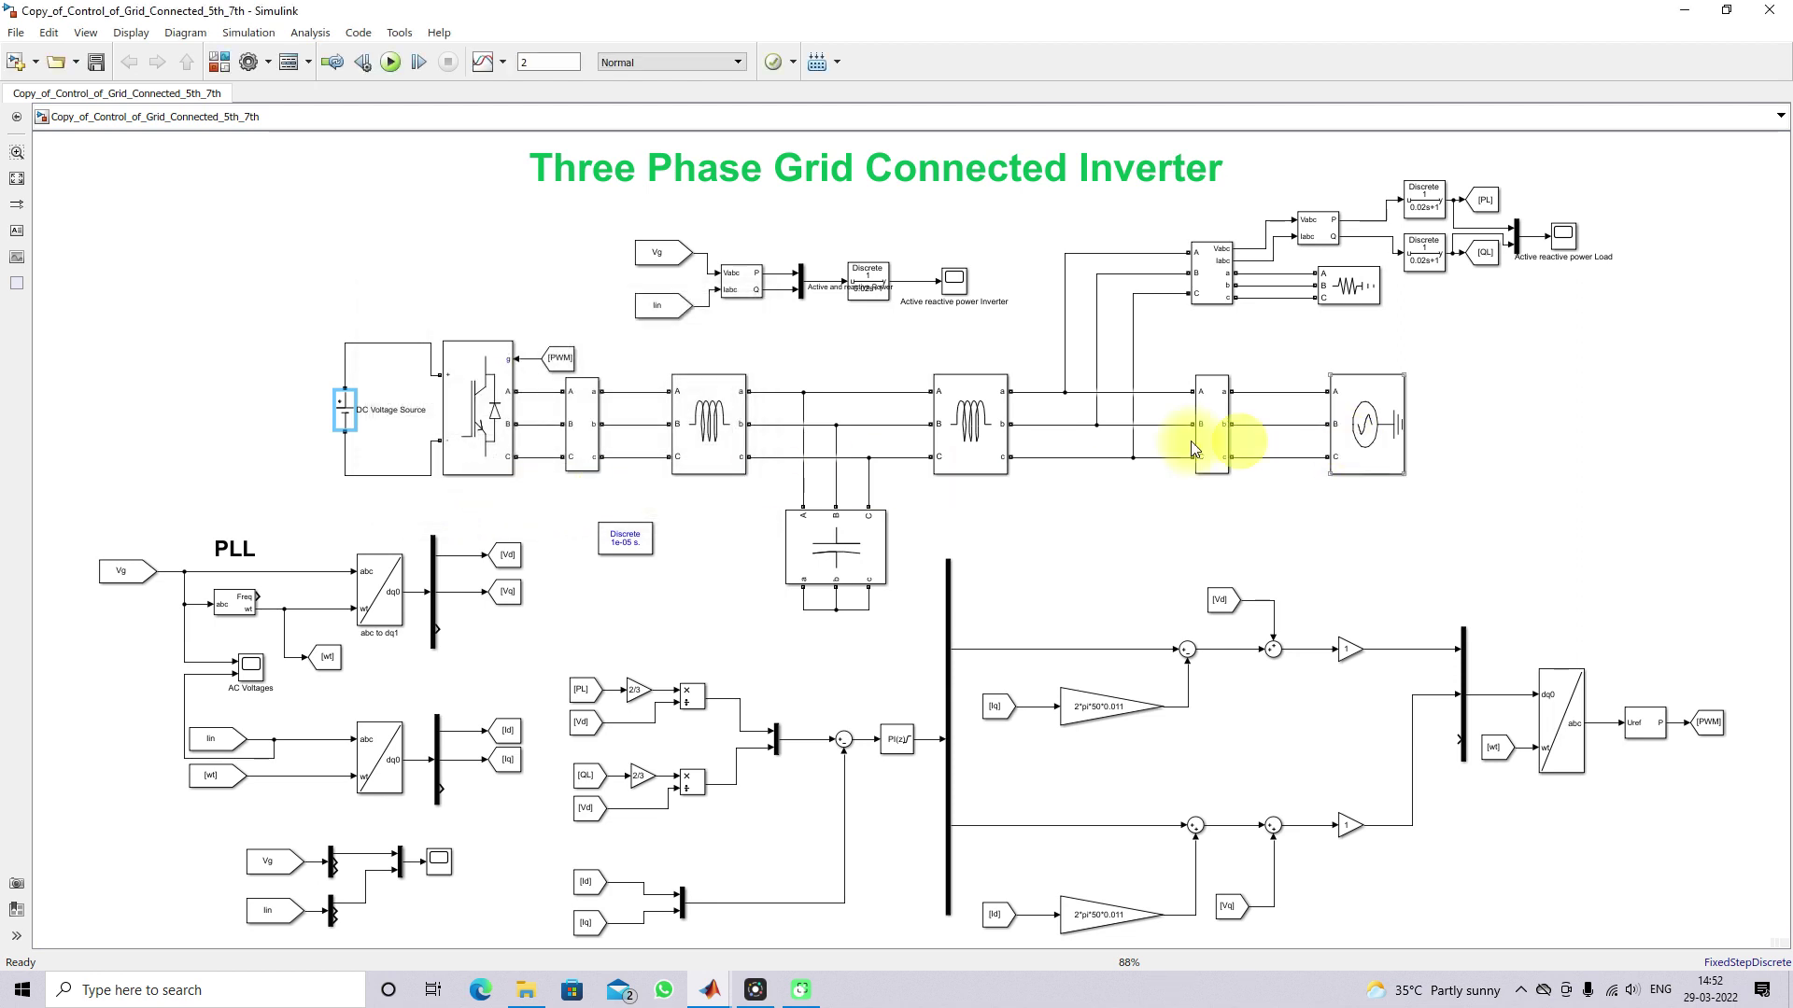
Inspect the parameters of the Universal Bridge and the inverter-side Three-Phase V-I Measurement block.
left_click(474, 435)
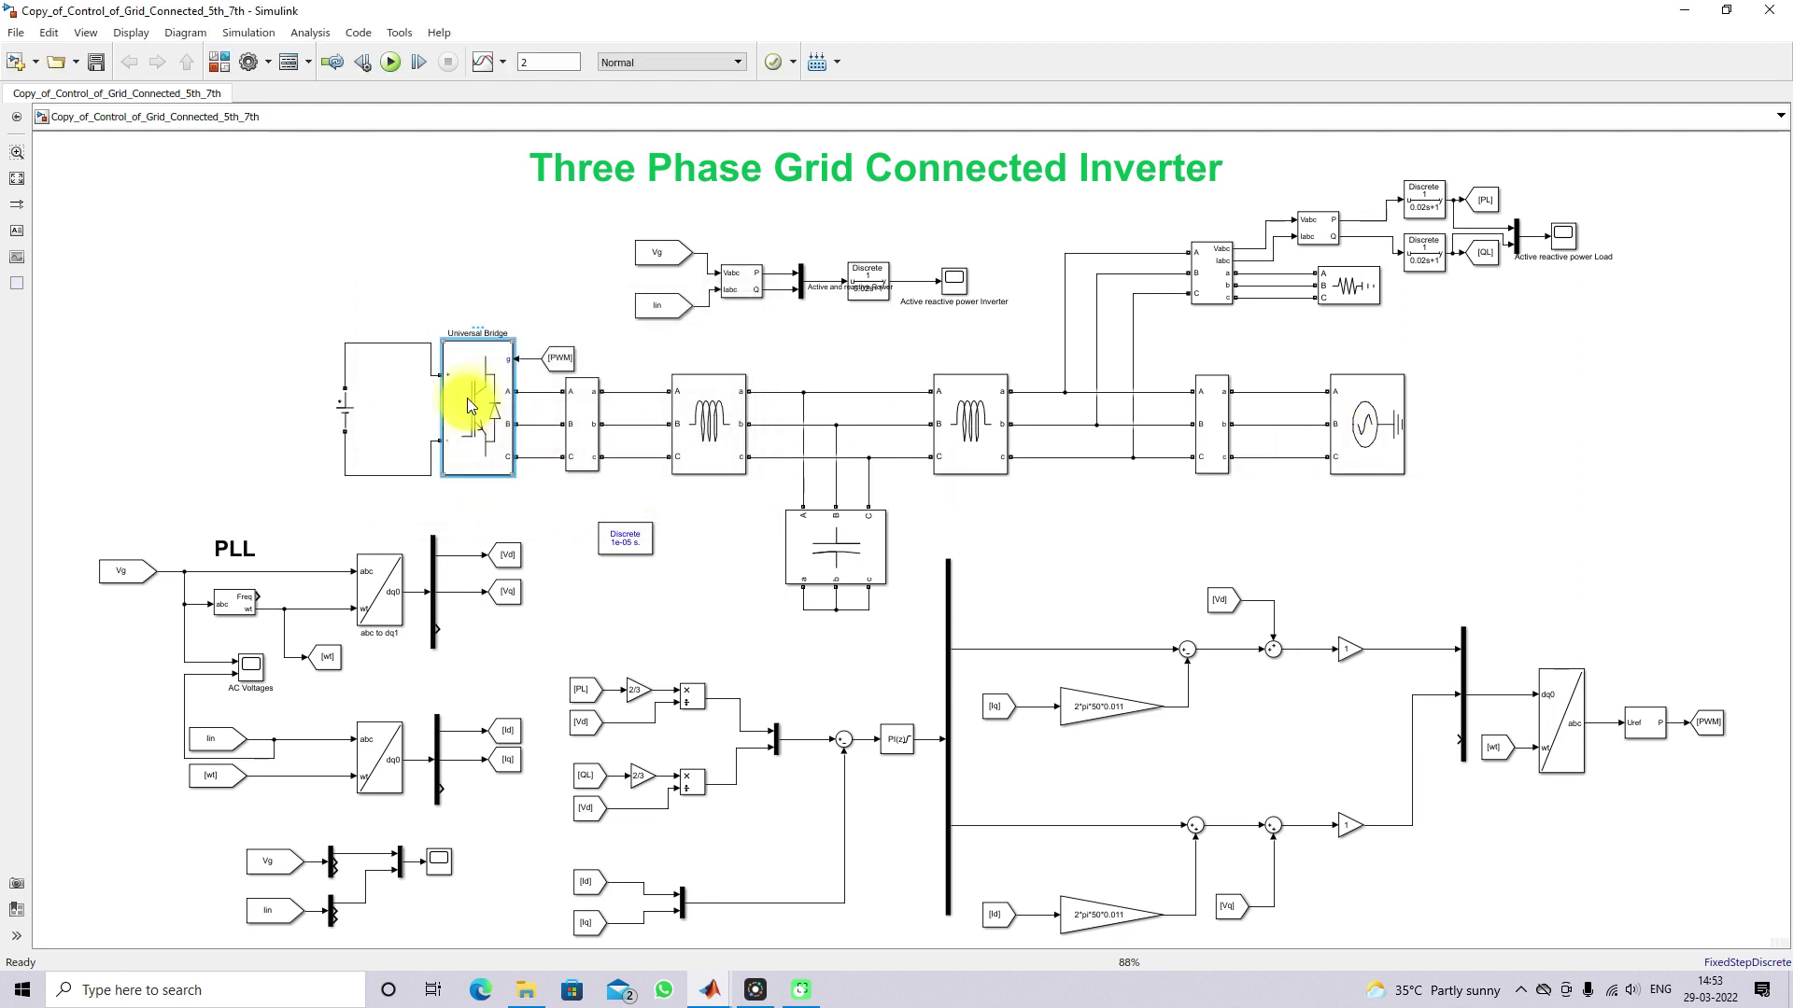
double_click(479, 414)
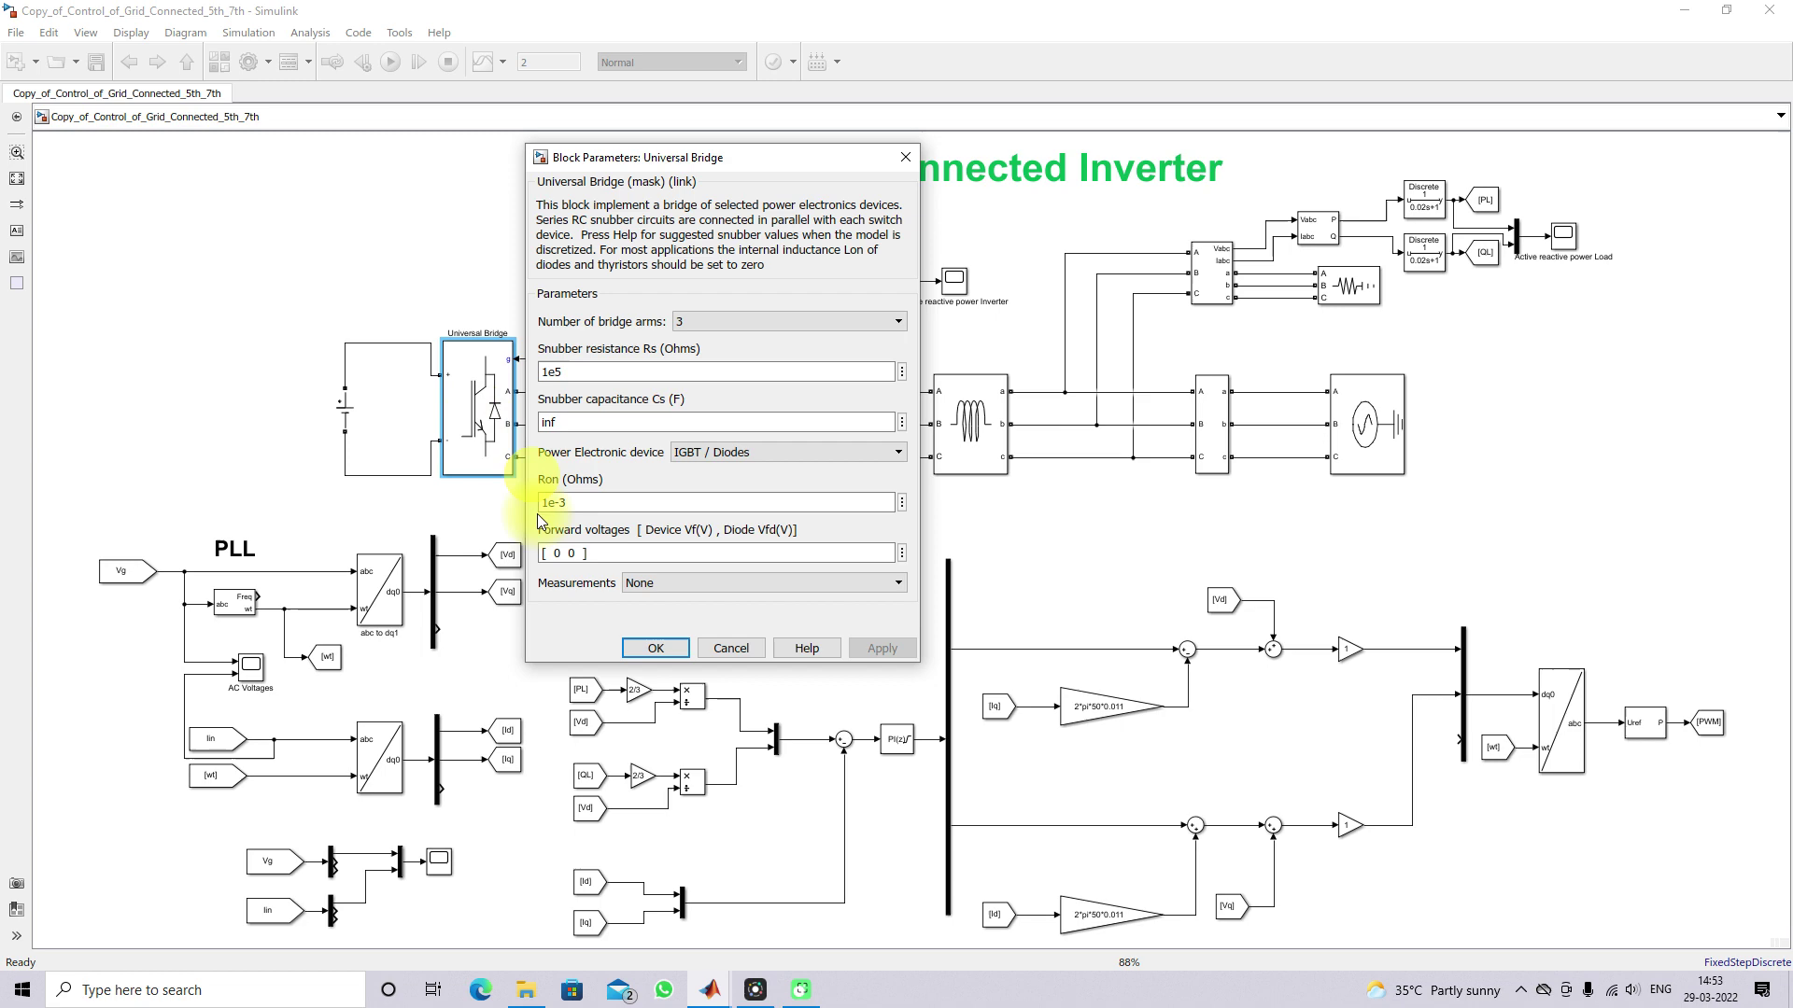
left_click(654, 648)
double_click(588, 420)
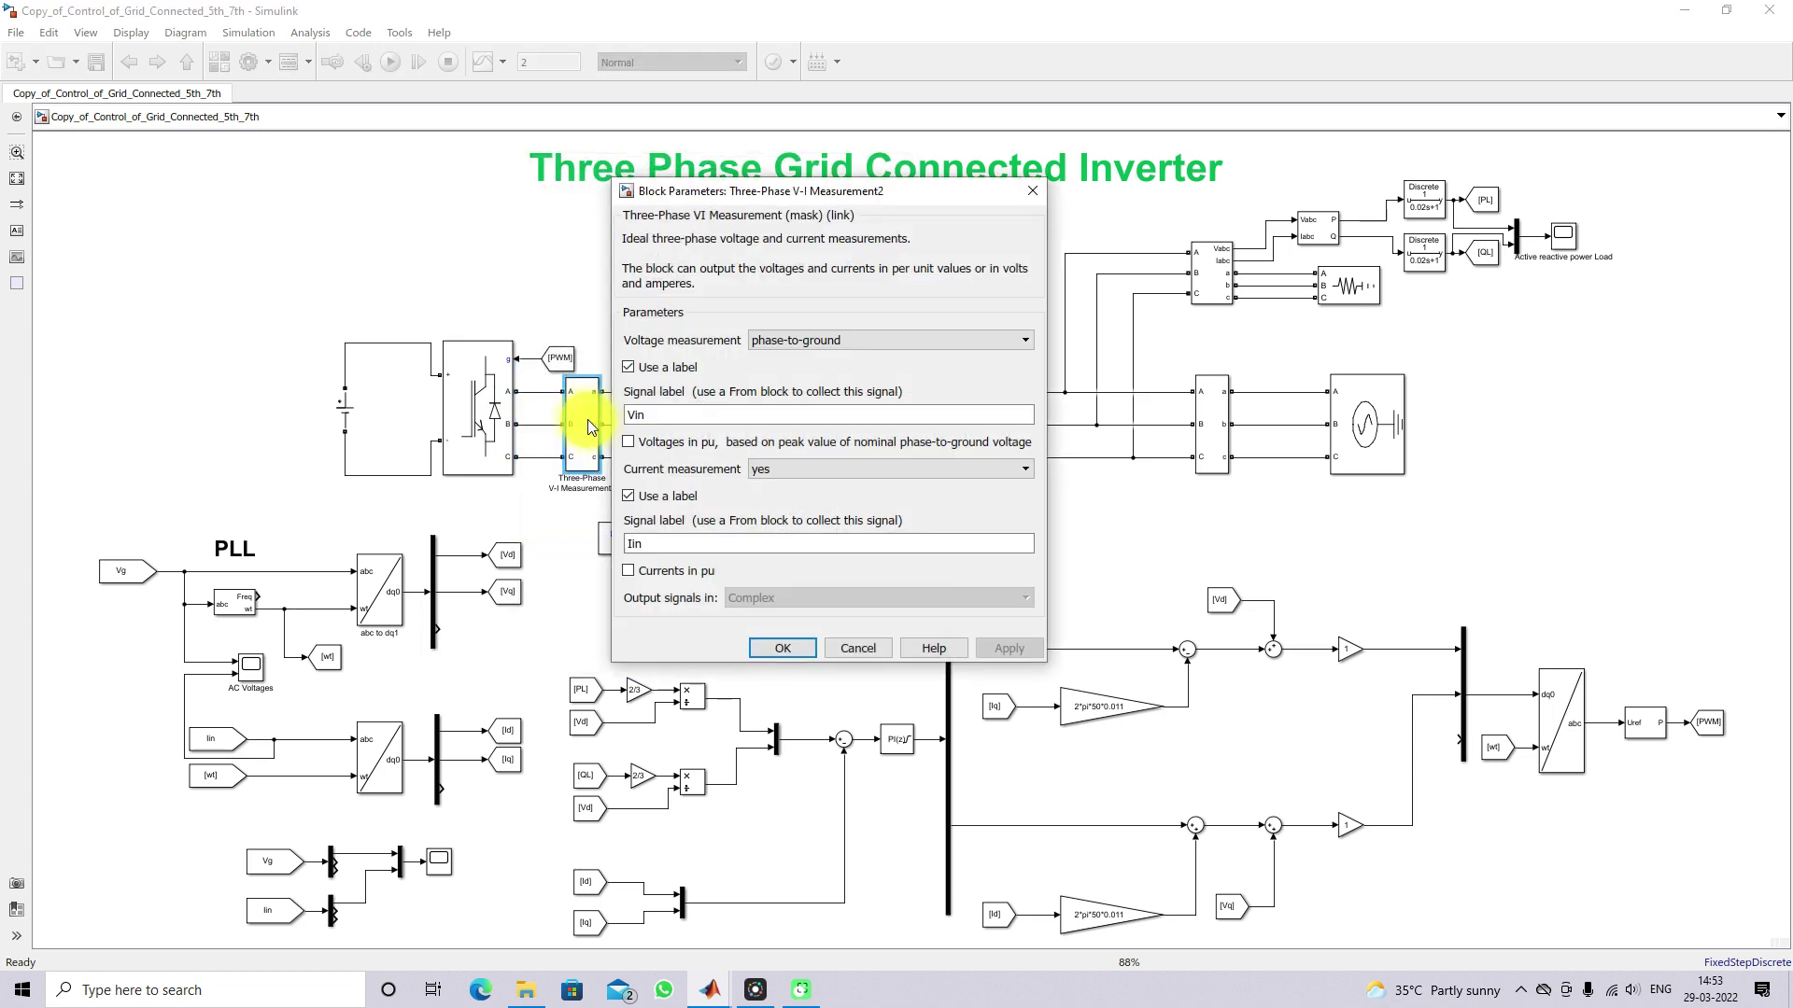
left_click(781, 646)
Inspect the signal labels of the grid-side V-I Measurement and the voltage and frequency of the Three-Phase Source.
double_click(1211, 436)
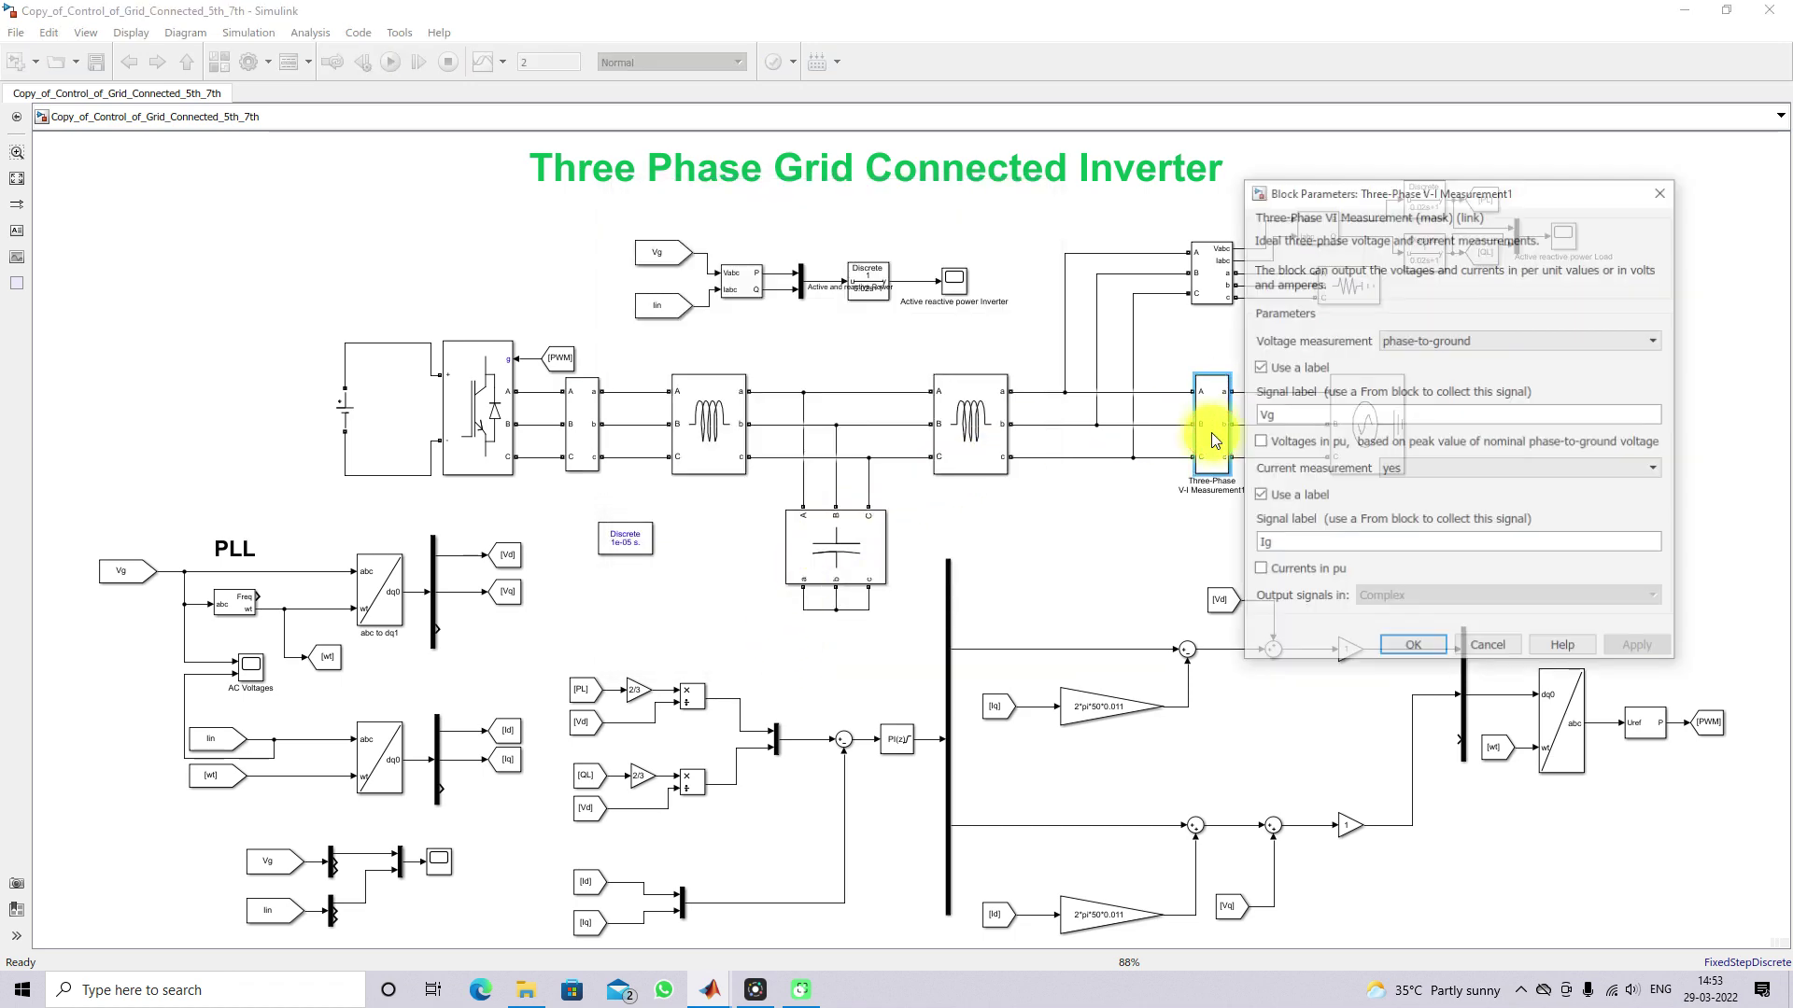
left_click(1393, 646)
double_click(1368, 429)
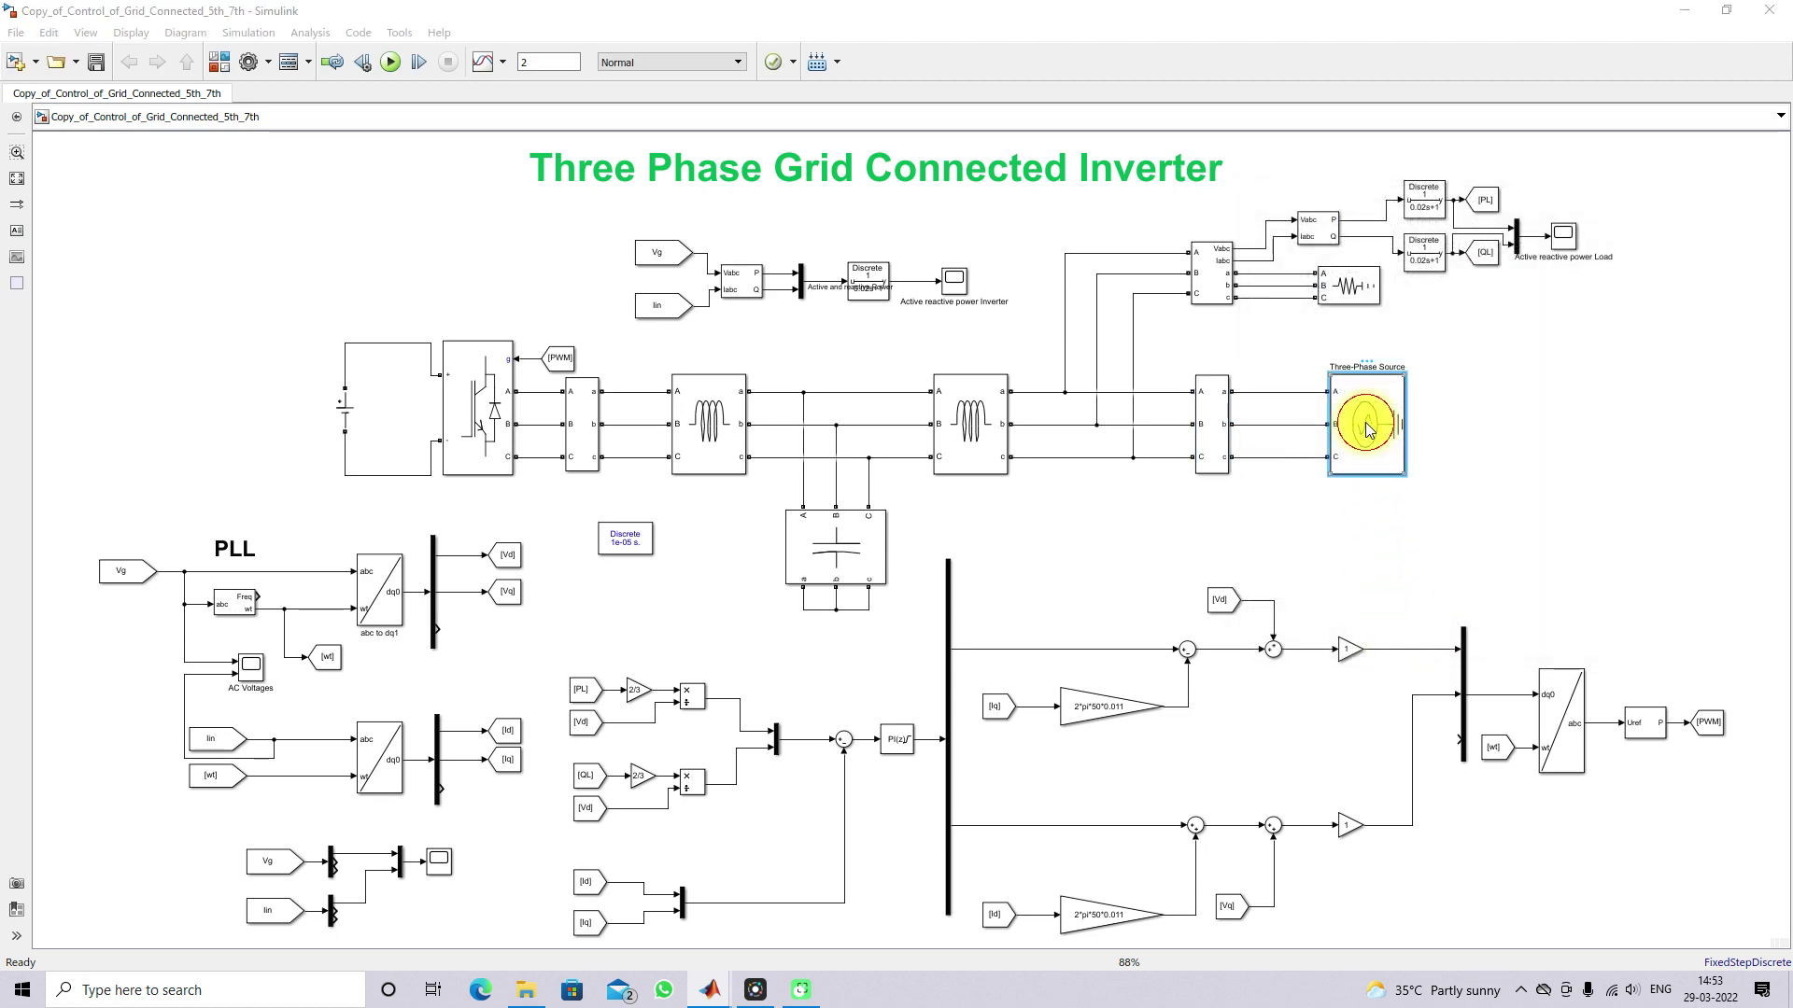
double_click(1129, 373)
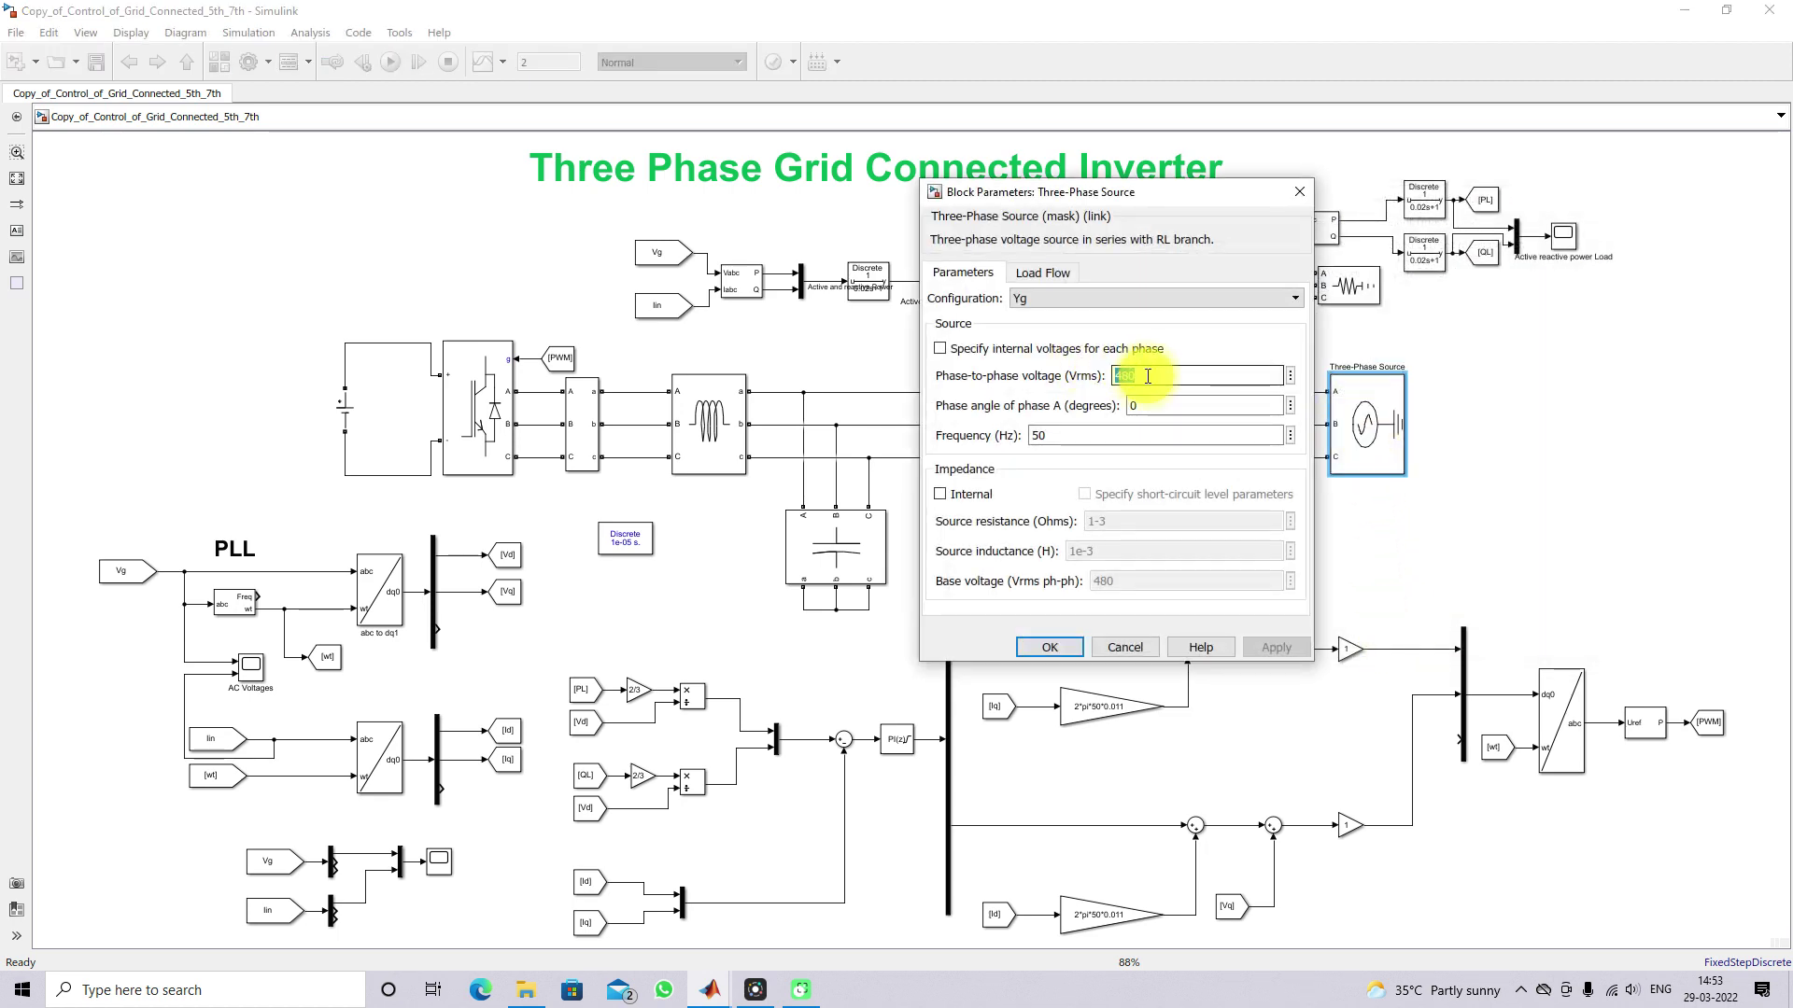
double_click(1041, 436)
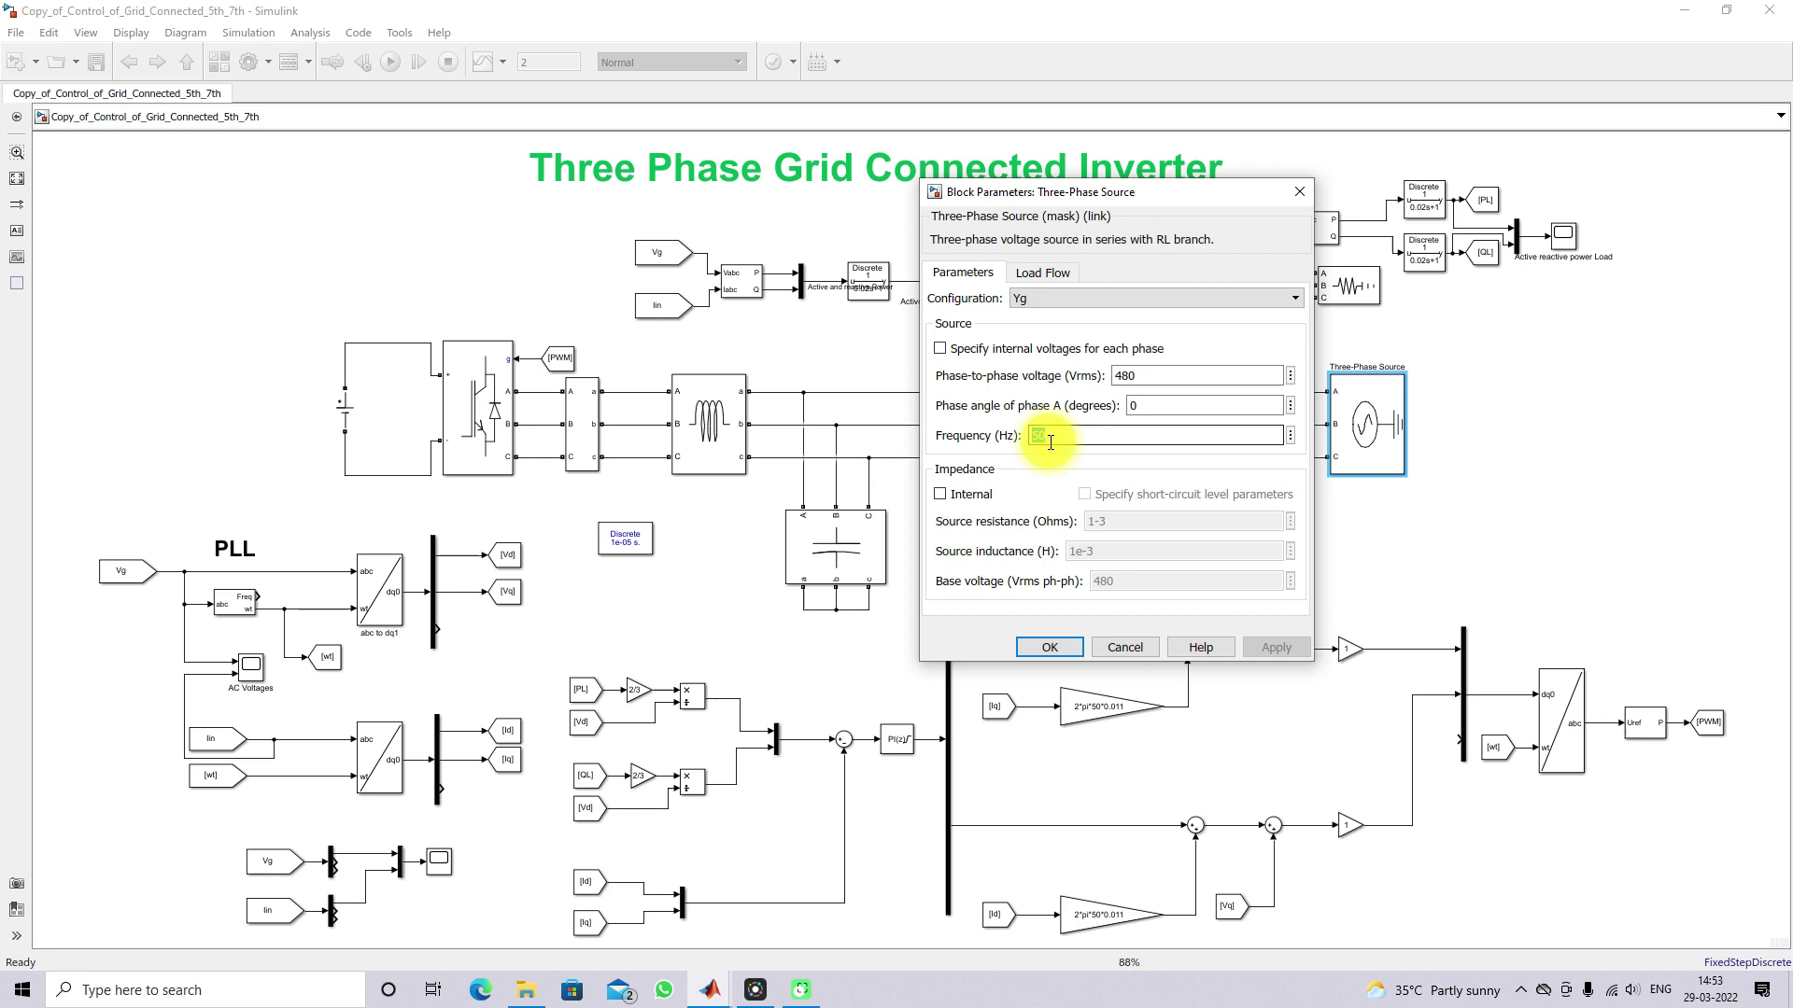
left_click(1061, 642)
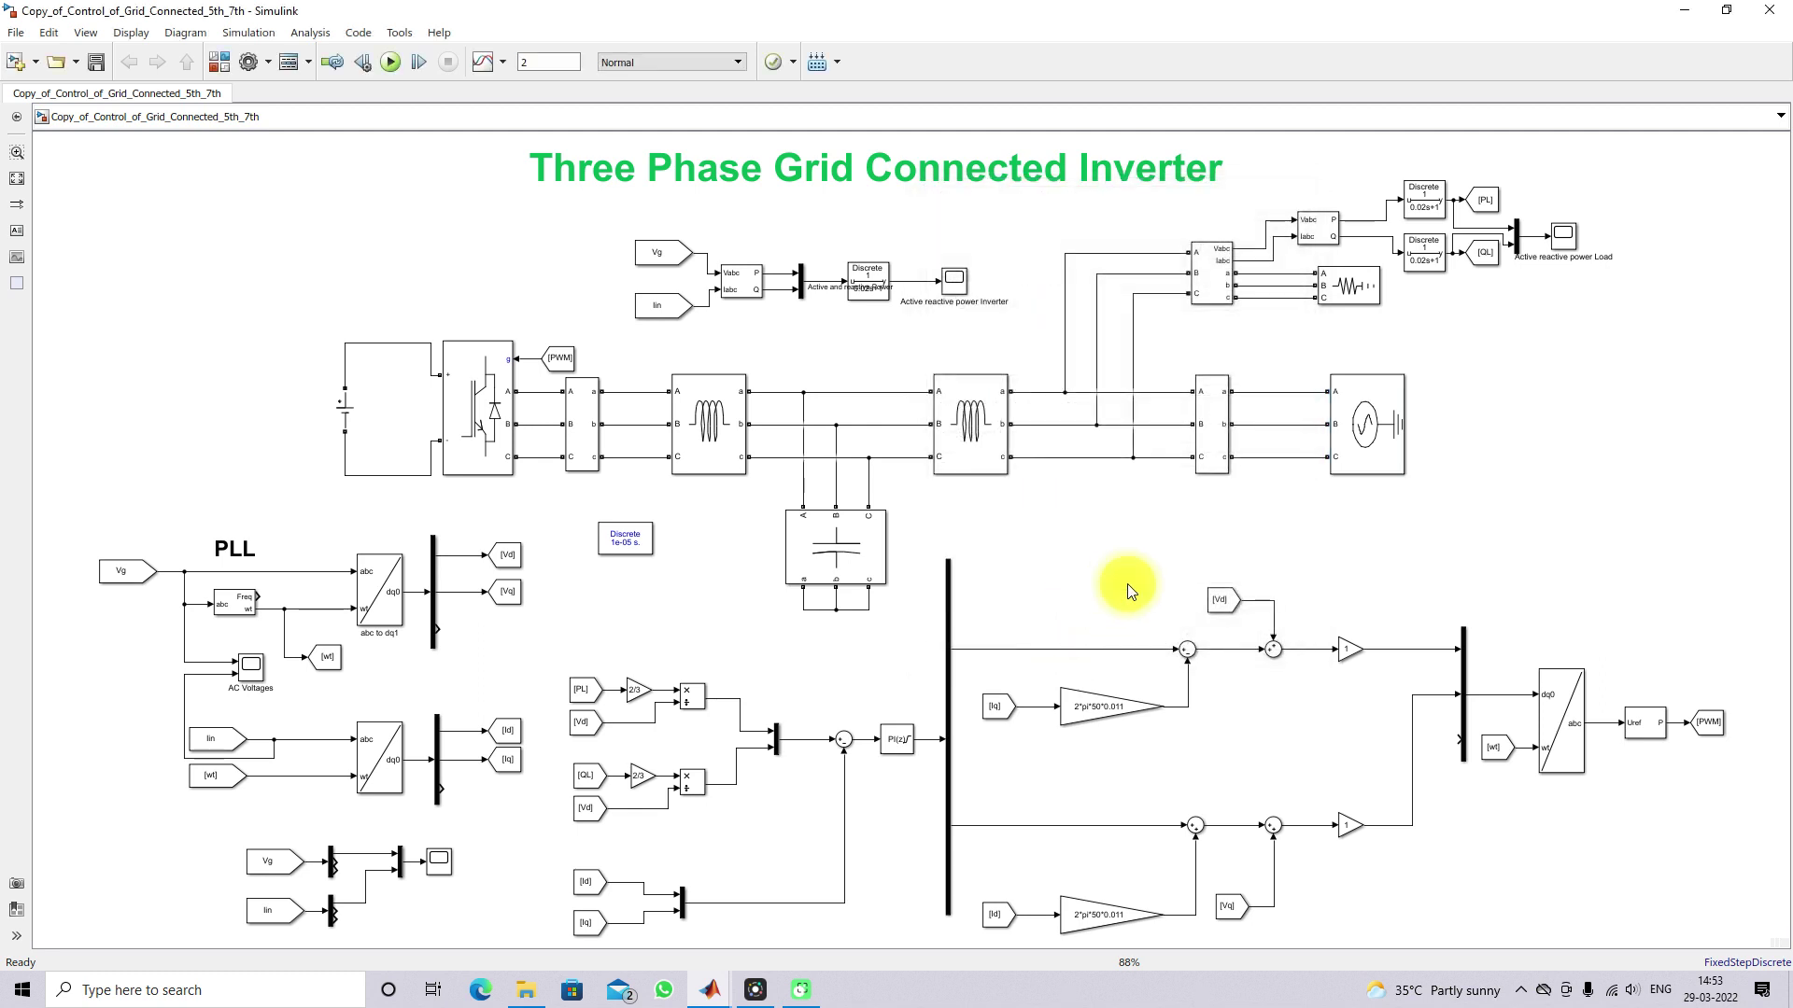
Circle the load branch's connection to the three phase lines and inspect the parameters of the load's Three-Phase V-I Measurement block.
key("F9")
left_click_drag(1049, 378, 1049, 415)
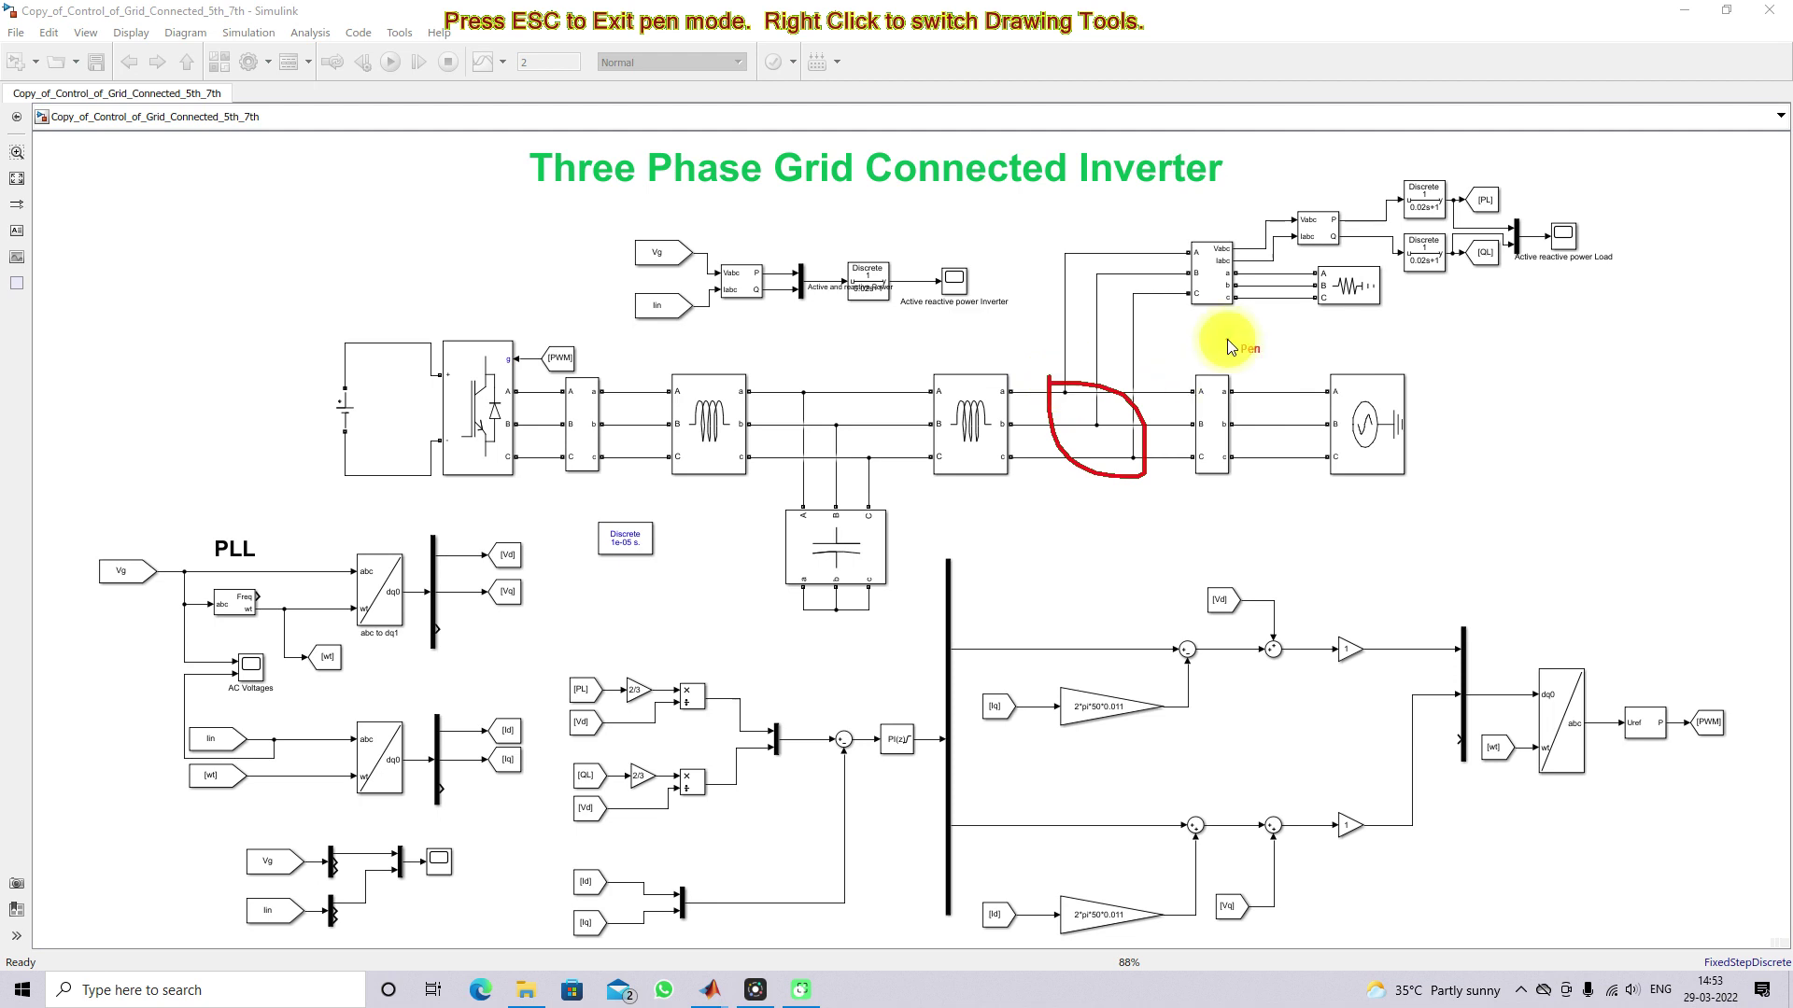
key("Escape")
left_click(1215, 277)
double_click(1216, 277)
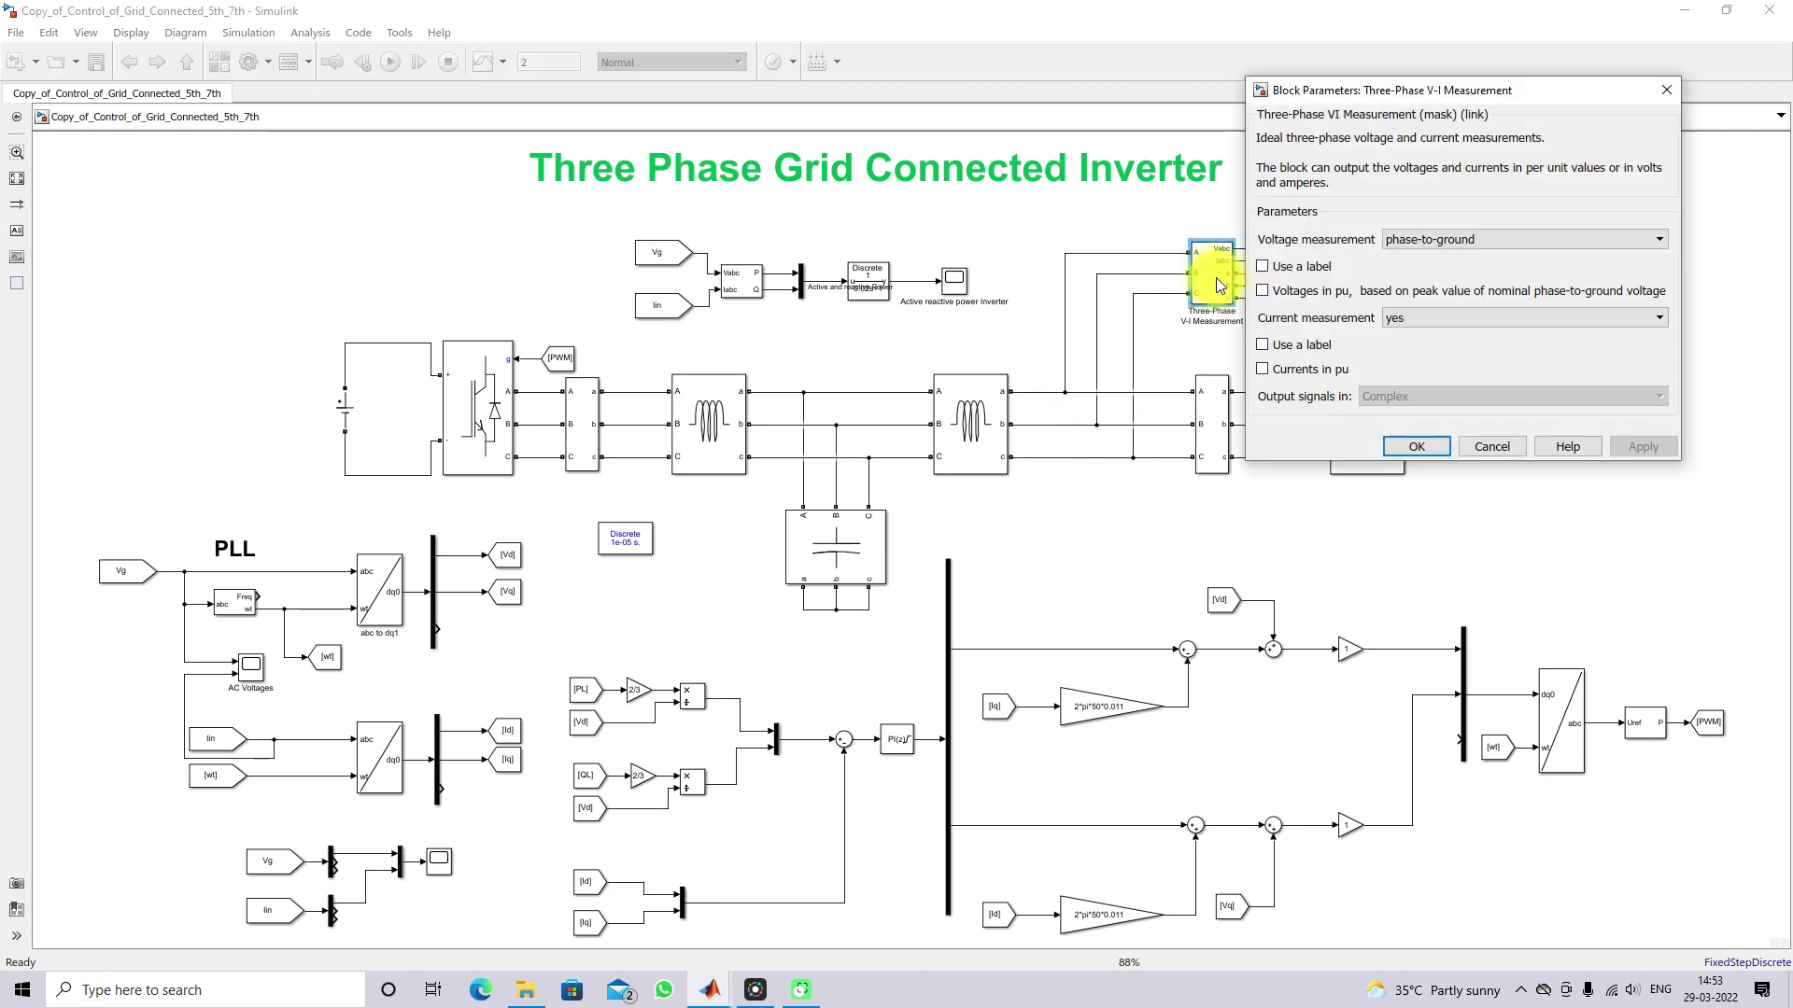
left_click(1406, 447)
Inspect the nominal voltage, frequency and active power of the Three-Phase Series RLC Load.
double_click(1348, 288)
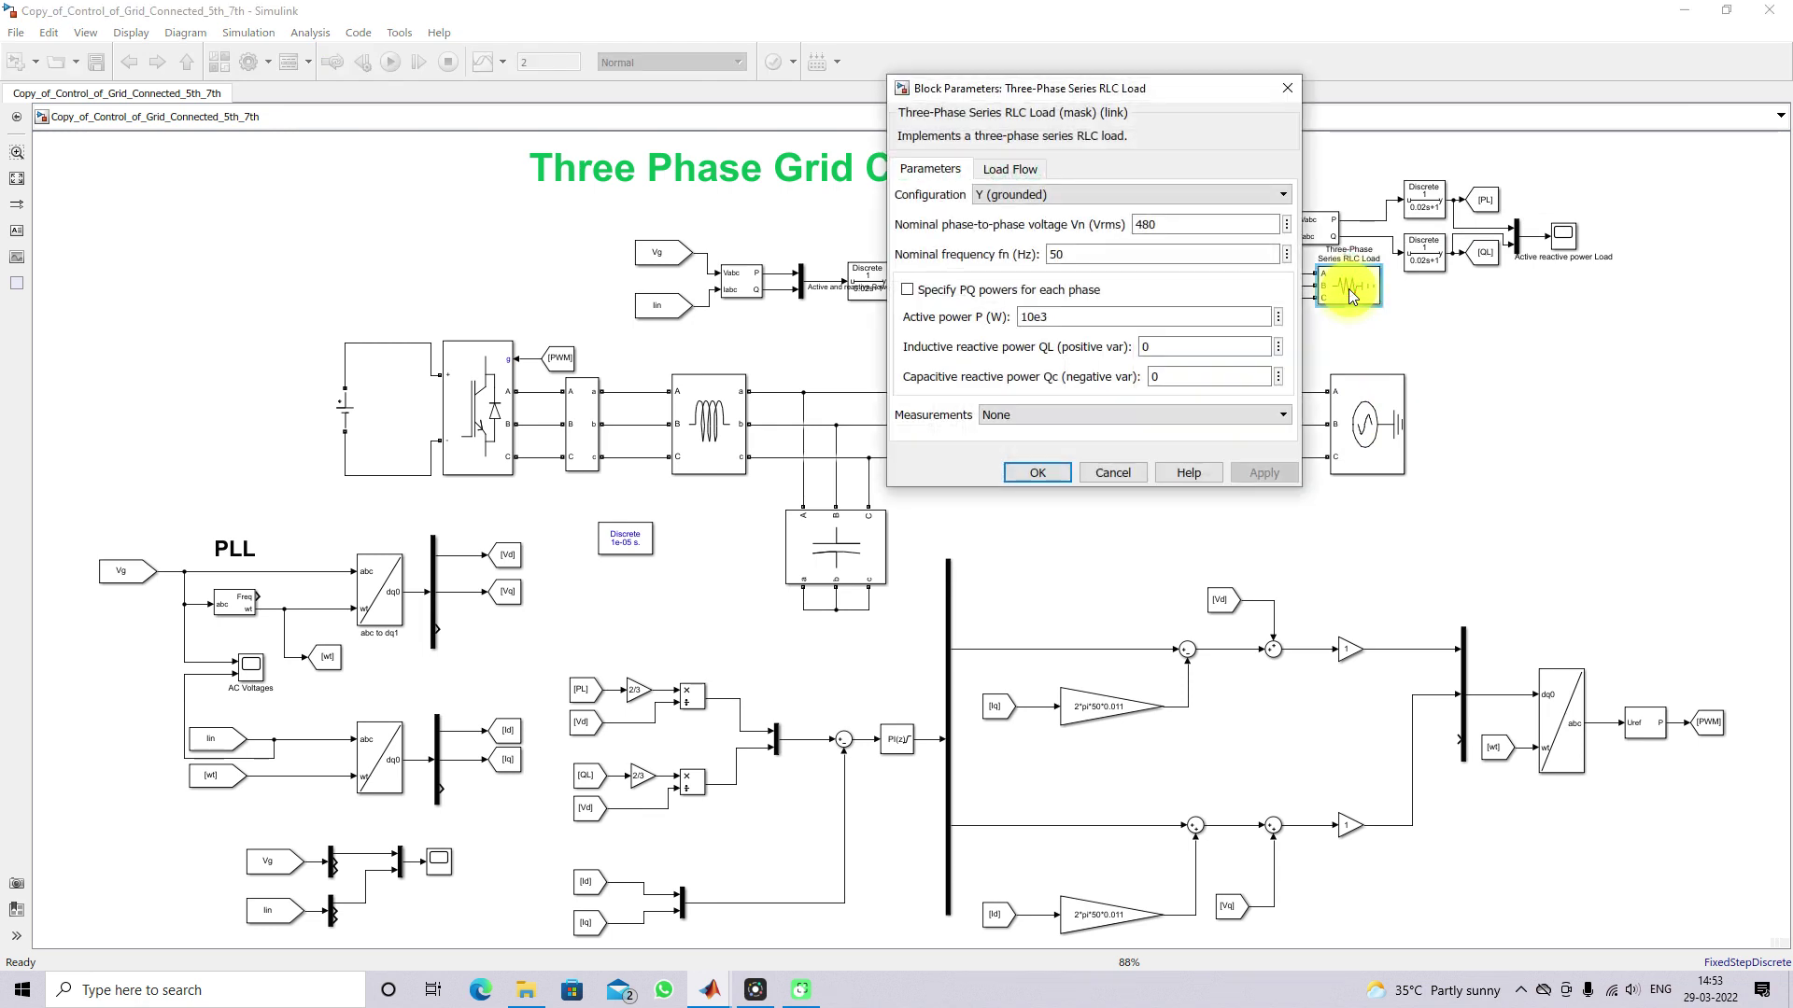
double_click(1239, 231)
double_click(1092, 256)
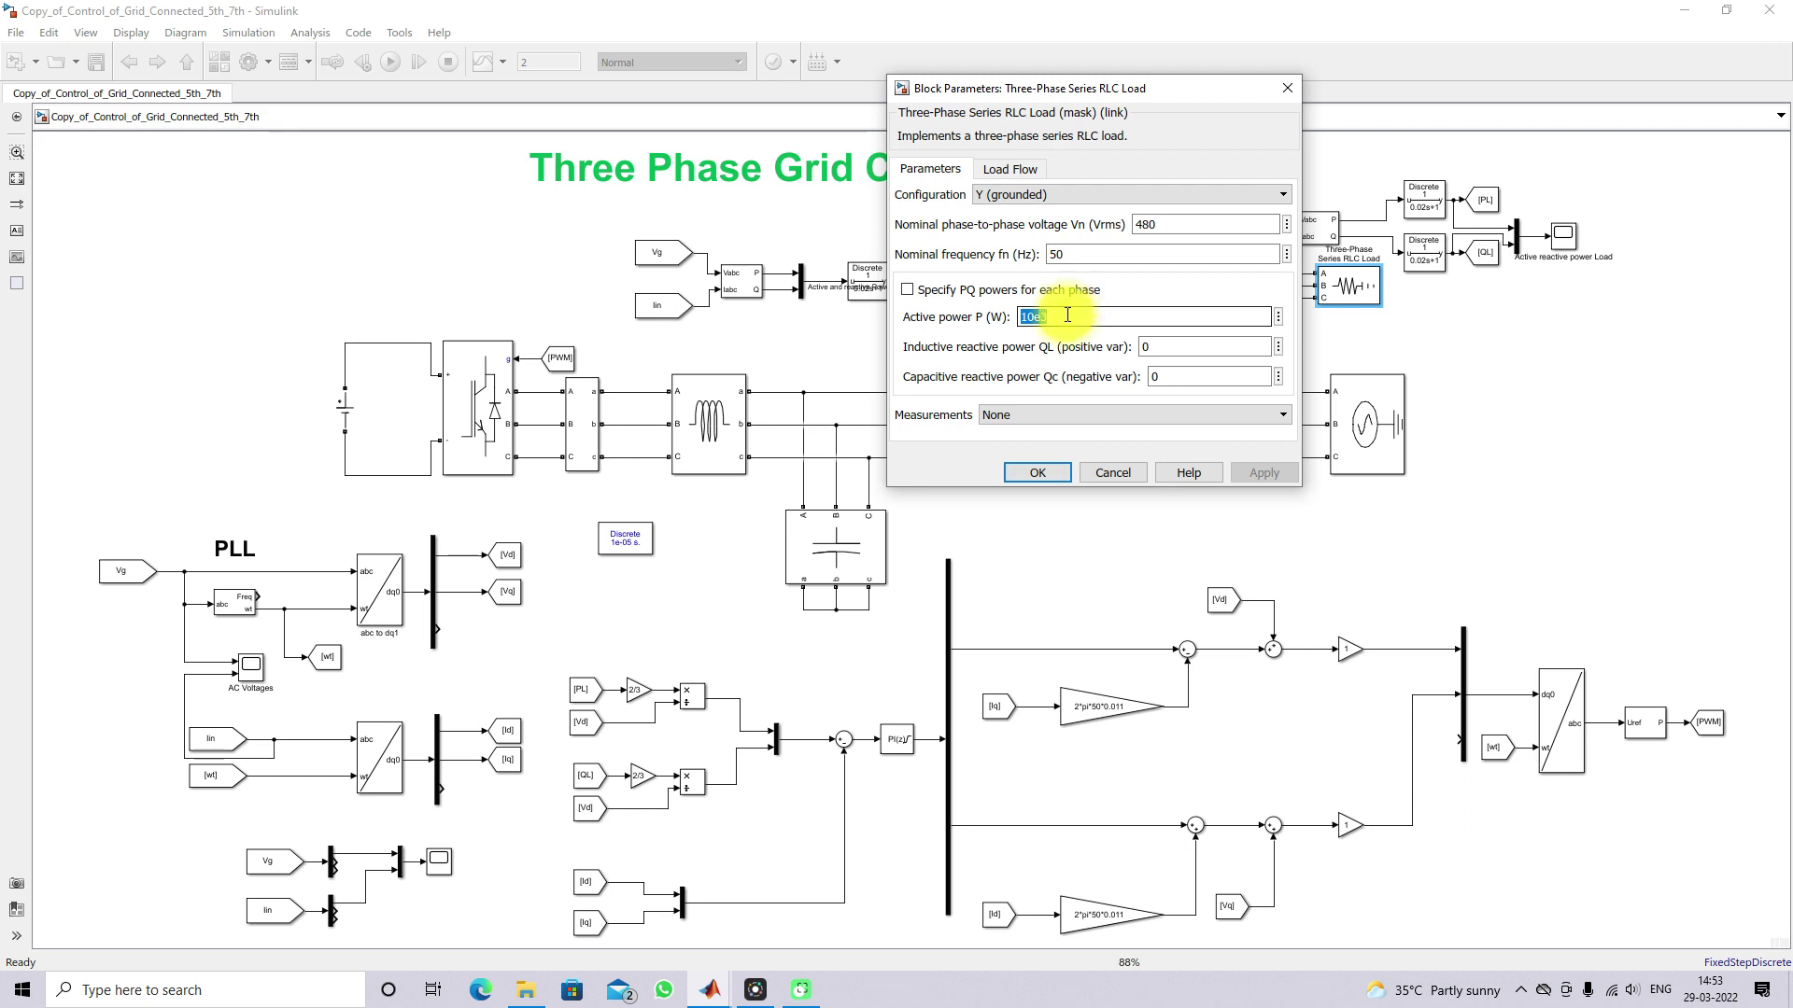
left_click(1038, 470)
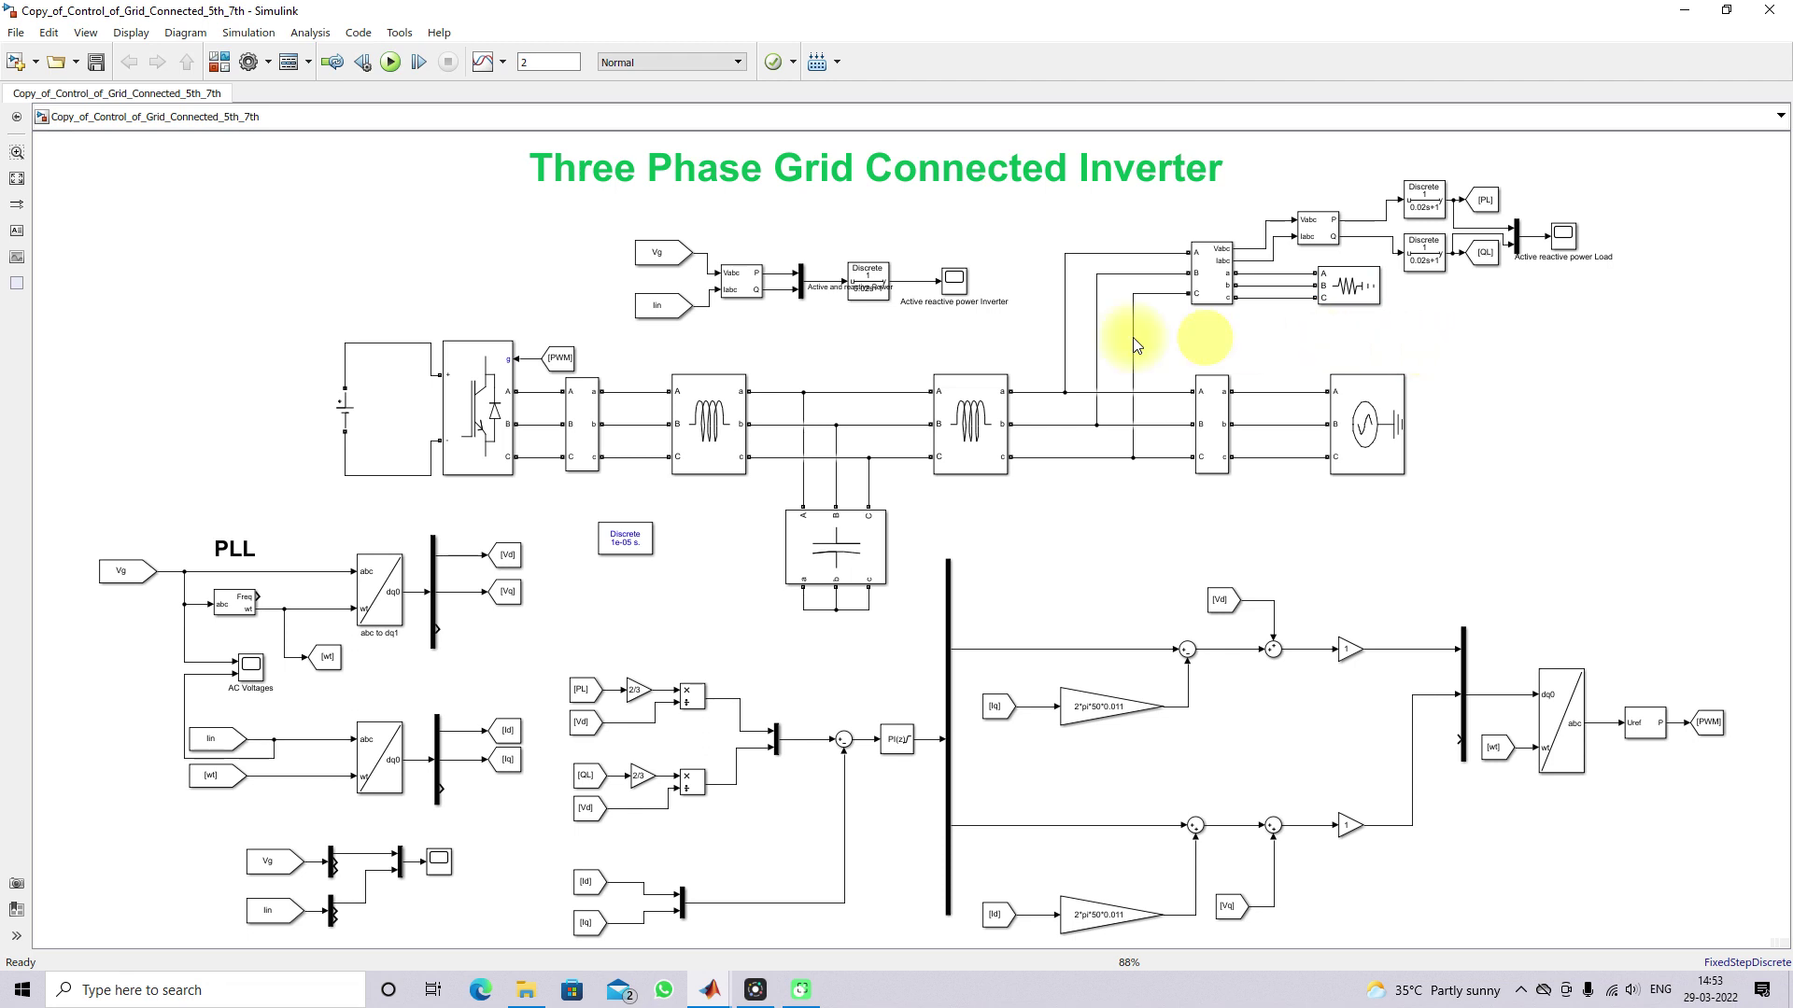
Examine the inverter power measurement group and trace its Vg and Iin signals back to the V-I Measurement blocks and their labels.
left_click_drag(620, 220, 971, 334)
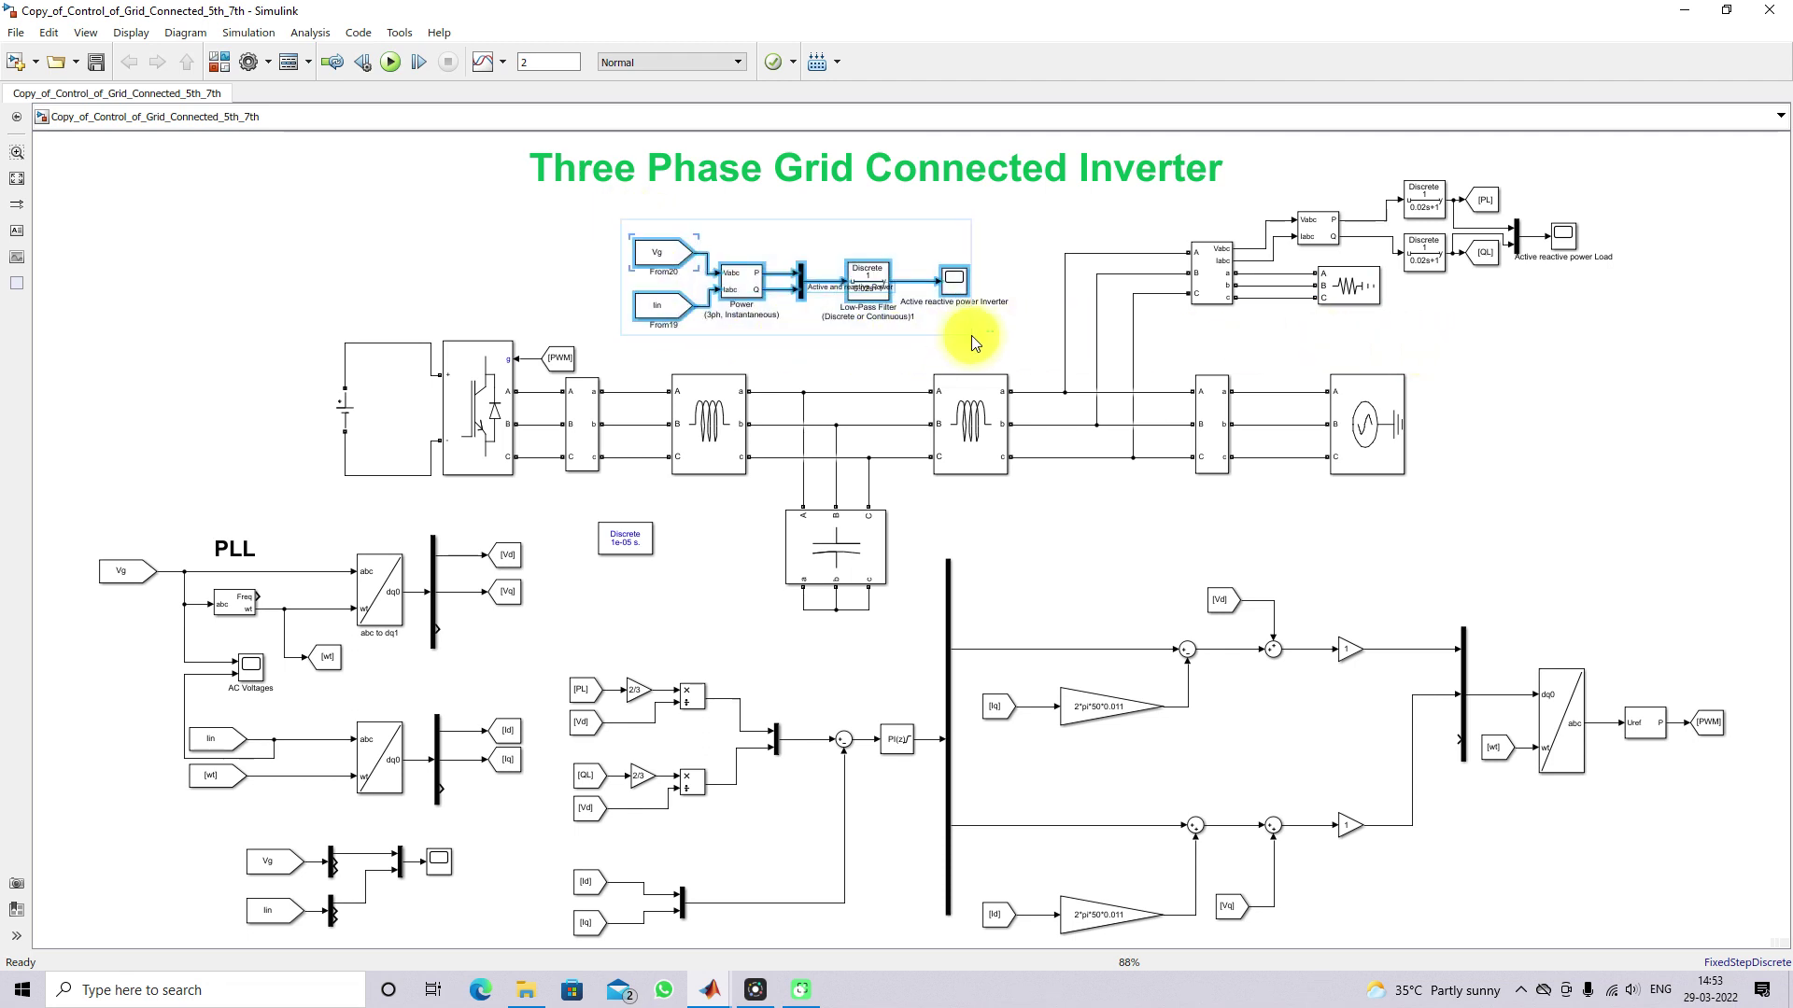
left_click(816, 356)
left_click(659, 257)
left_click(1203, 404)
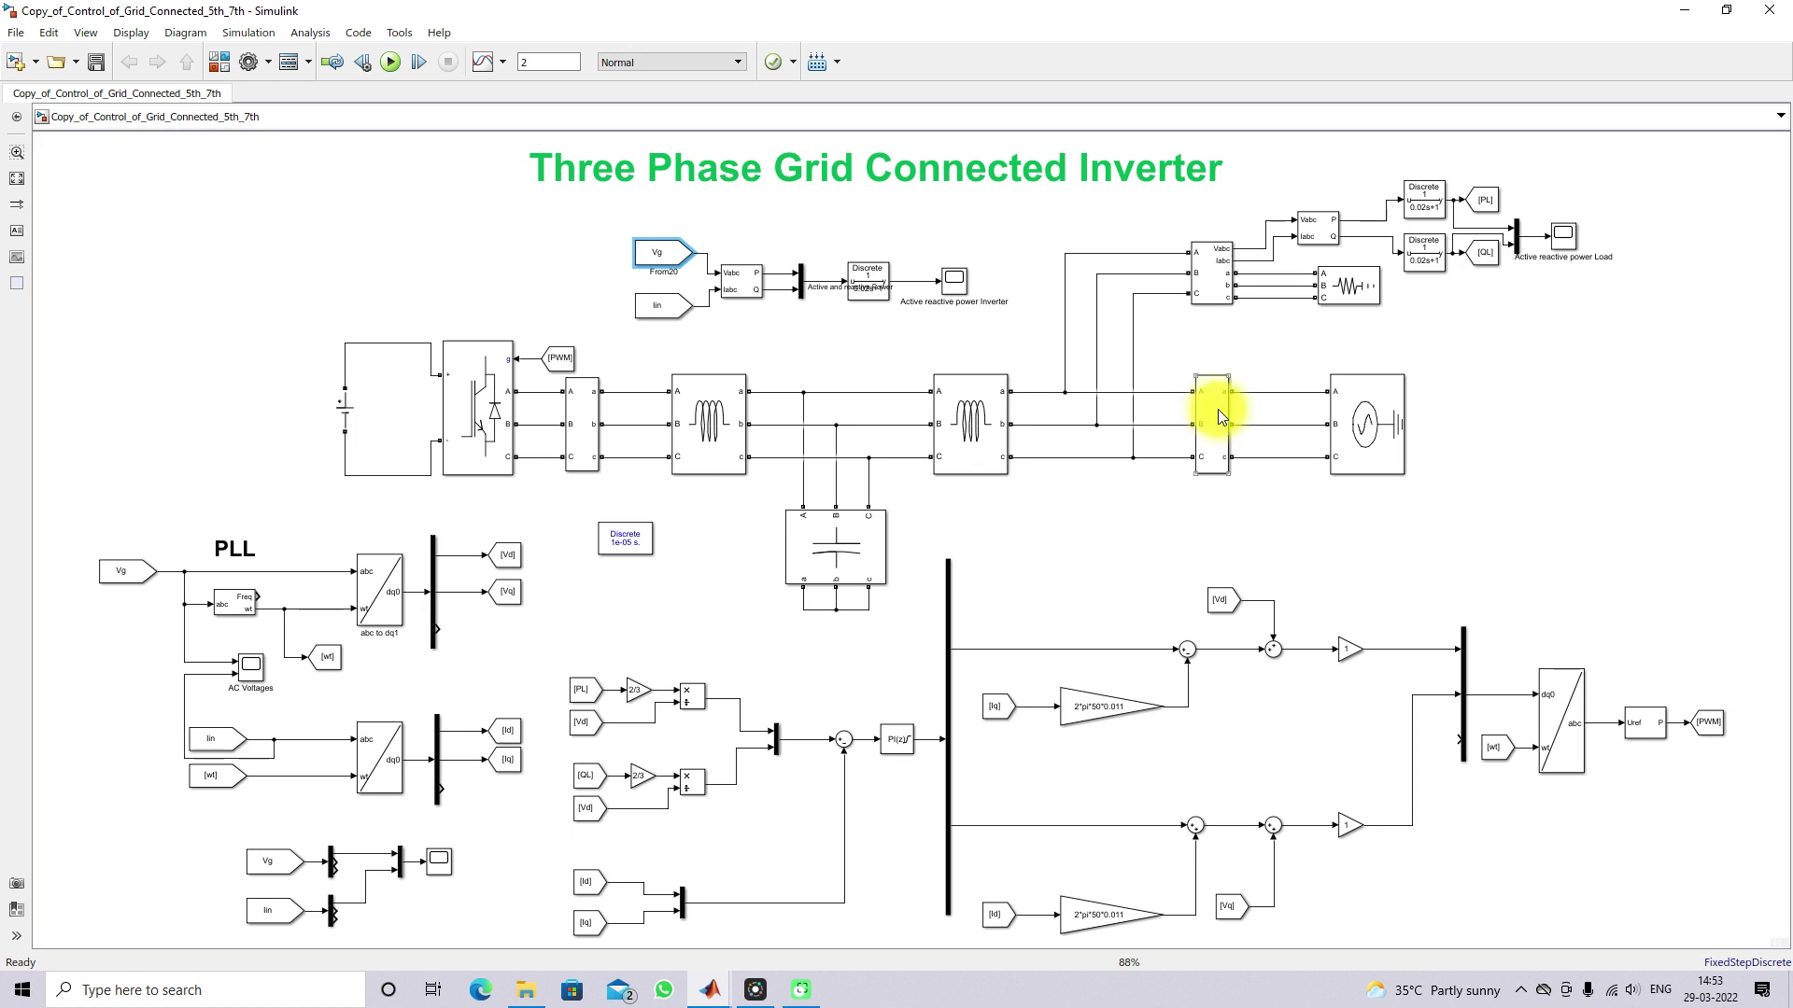
left_click(661, 305)
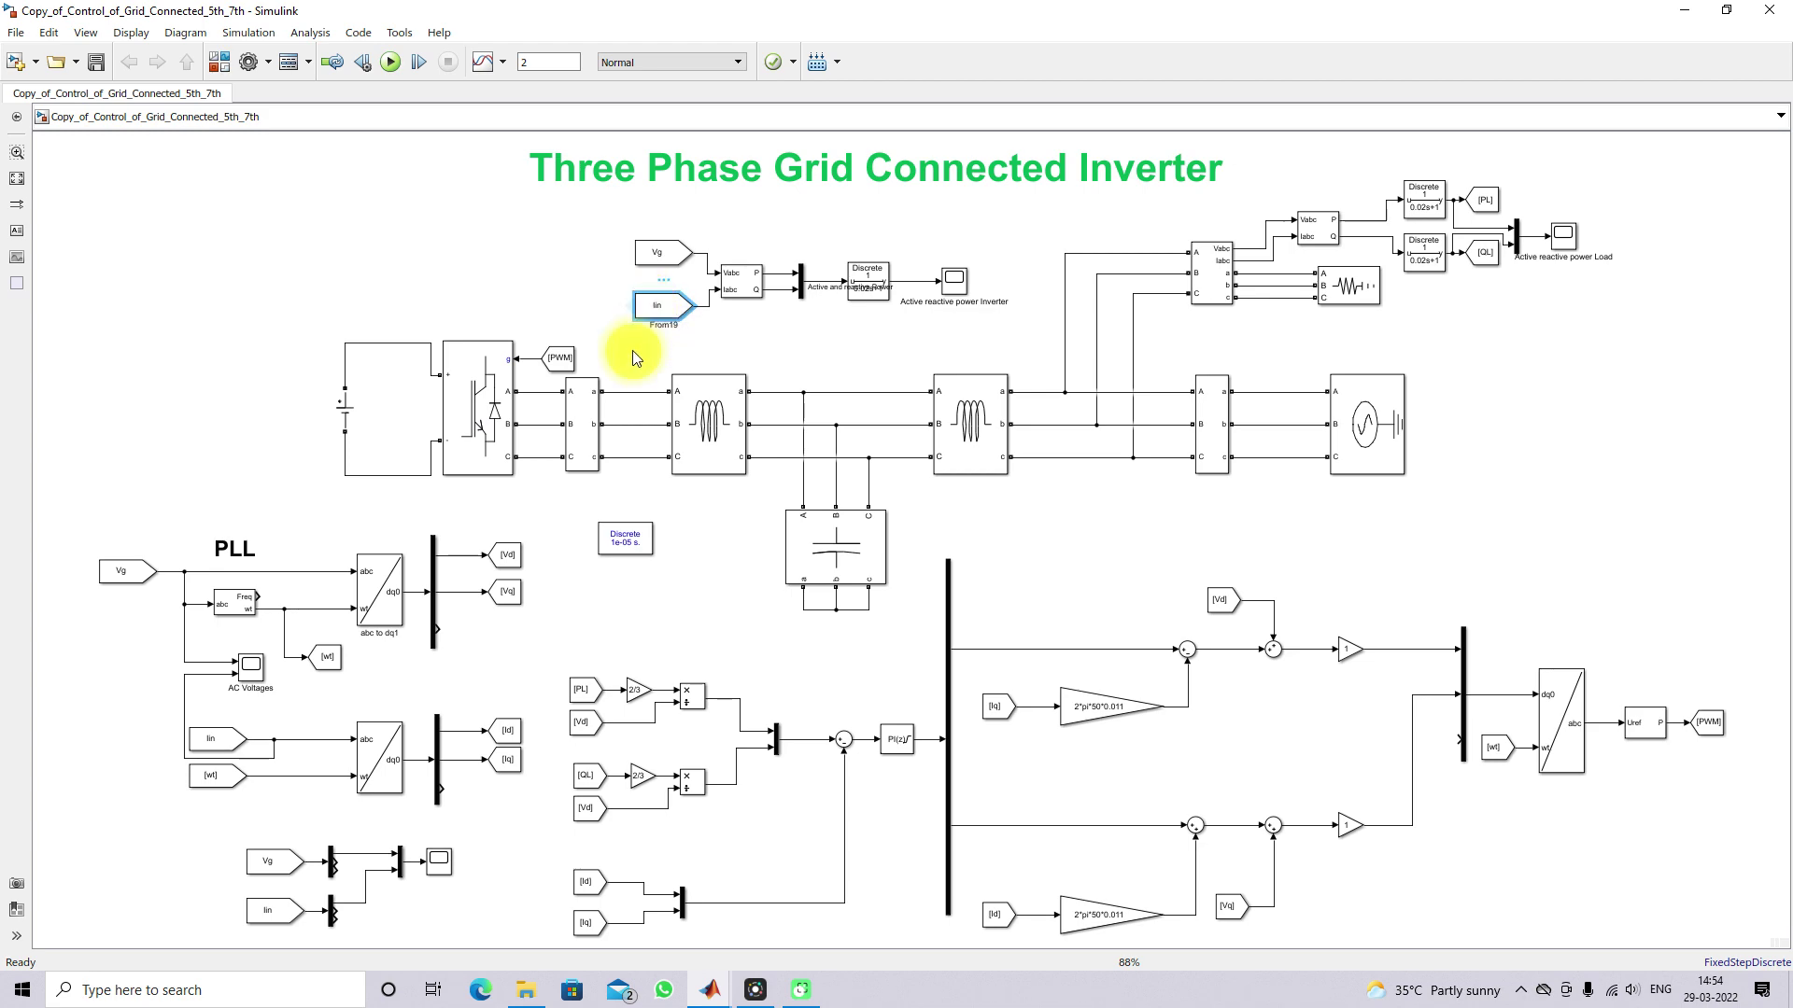
double_click(583, 406)
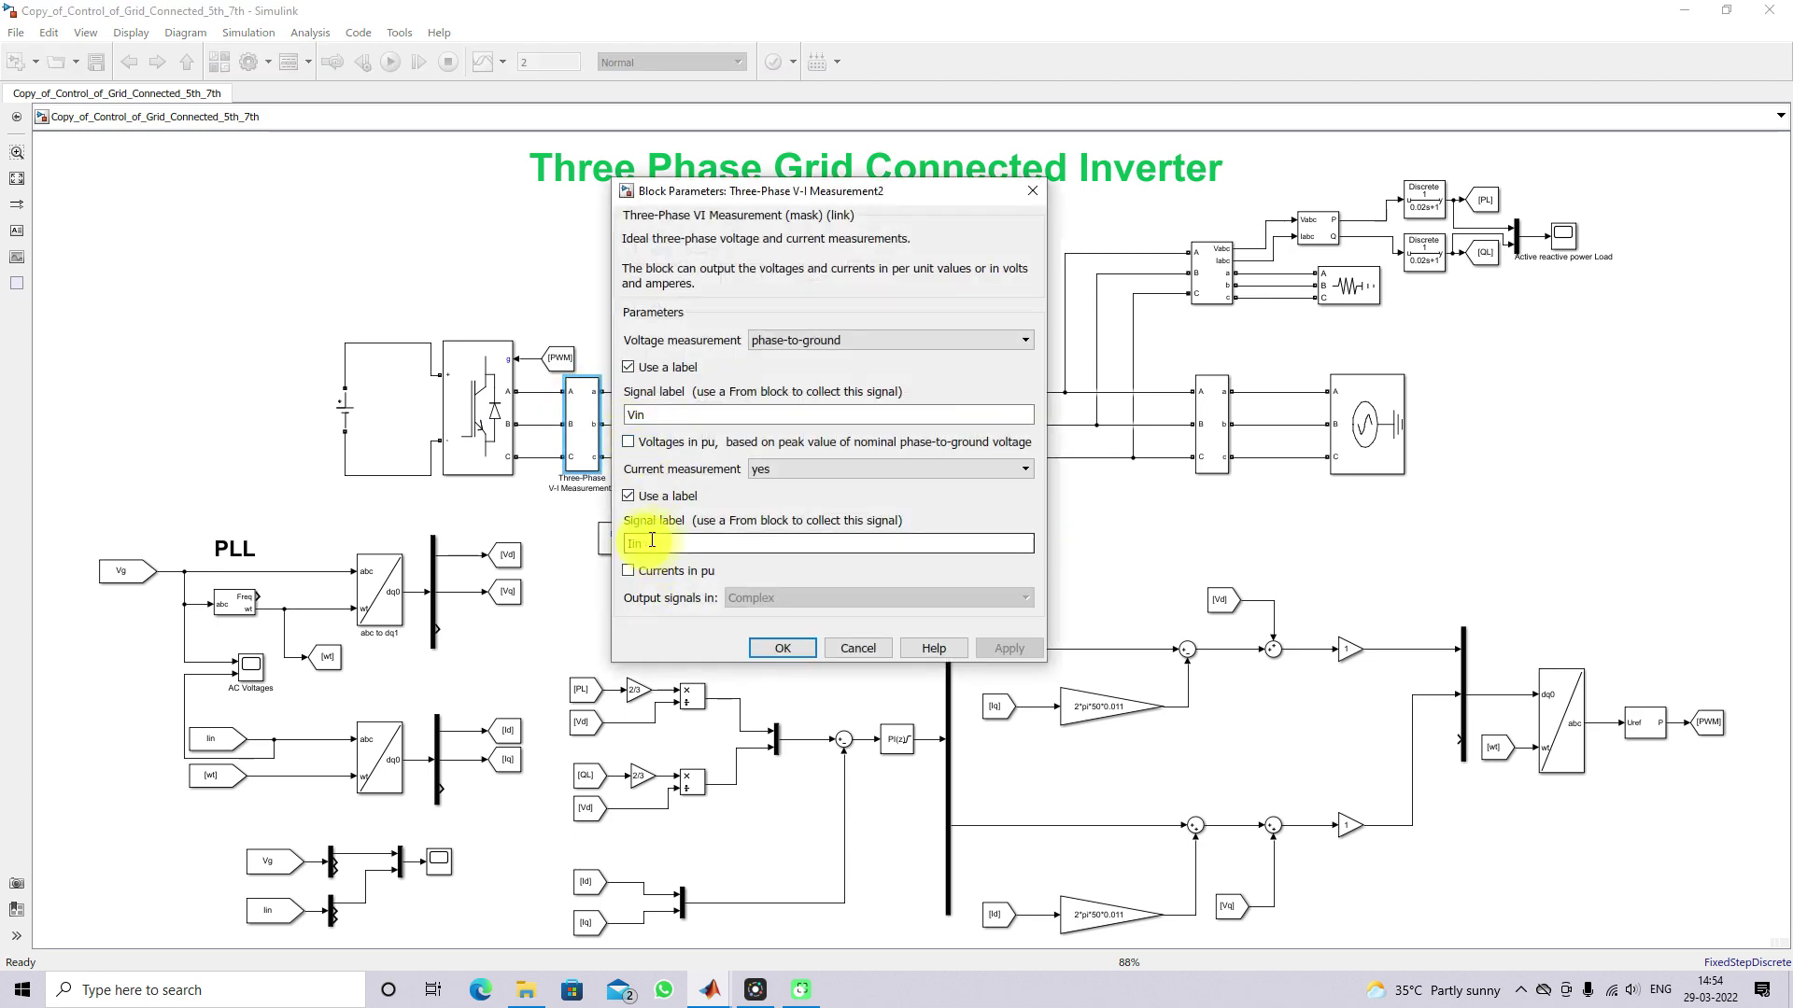
left_click(776, 642)
Follow the inverter and load power calculations through to their scopes and the PL and QL tags.
left_click(740, 284)
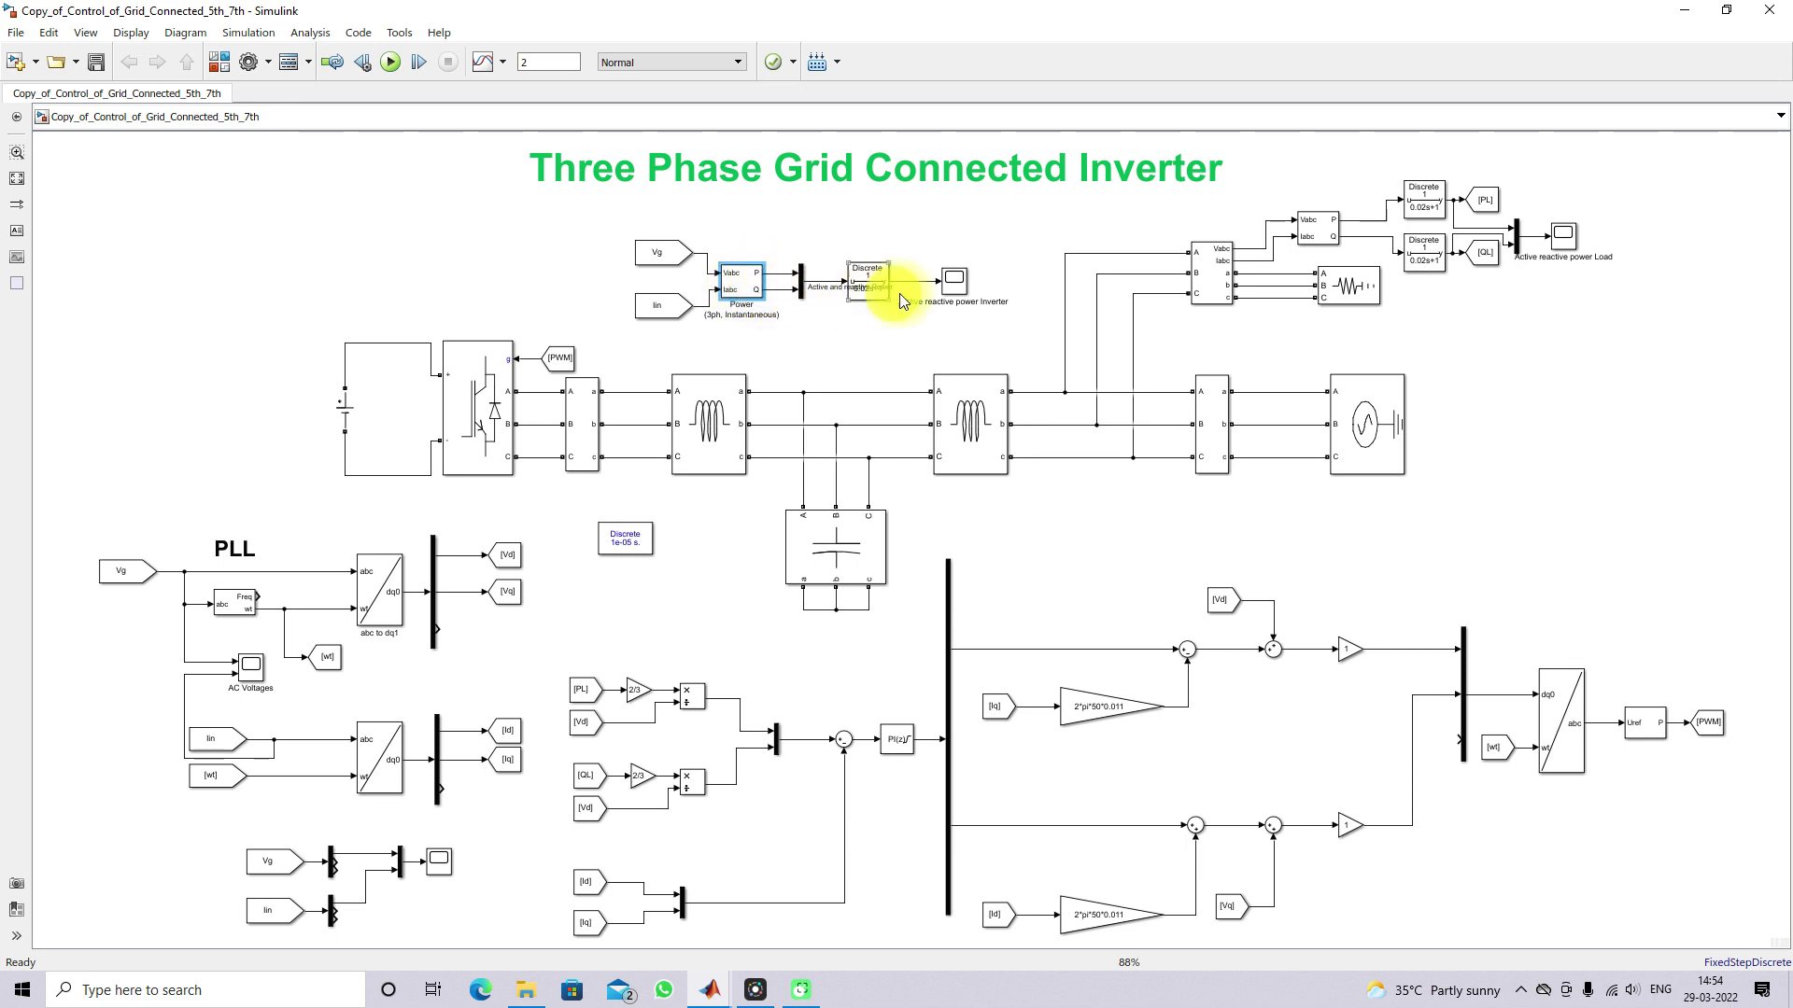
left_click(956, 284)
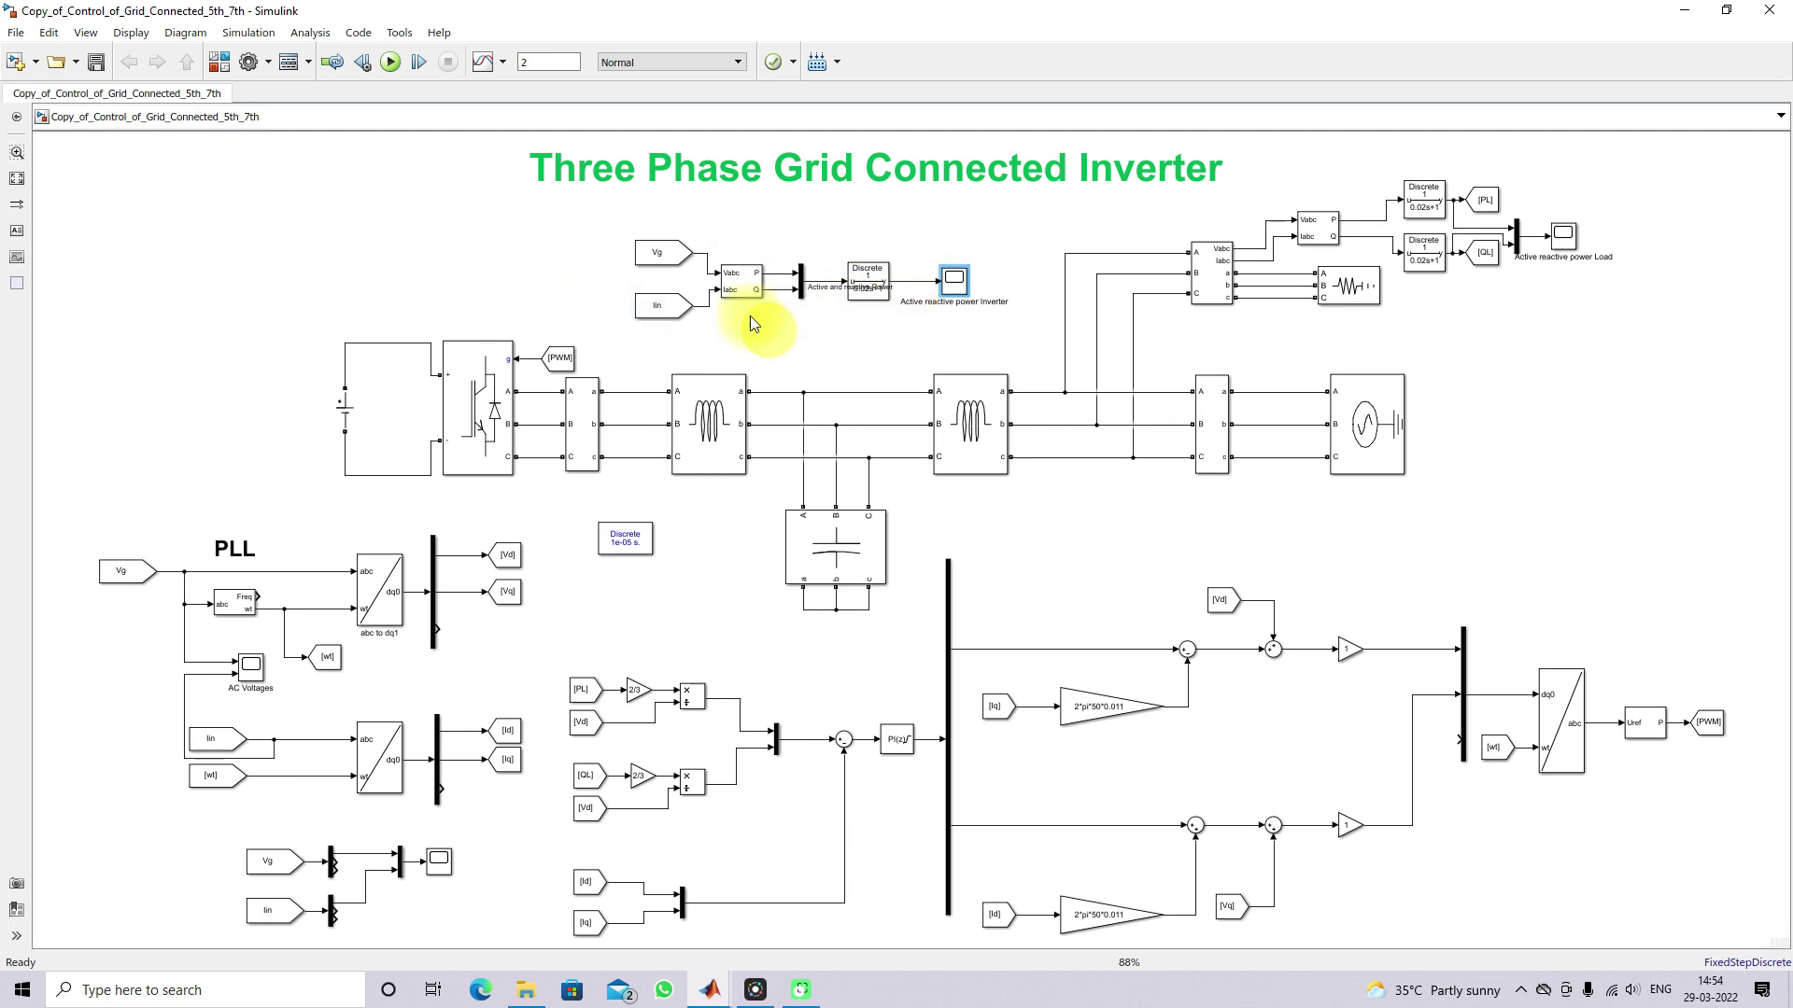
left_click(1305, 233)
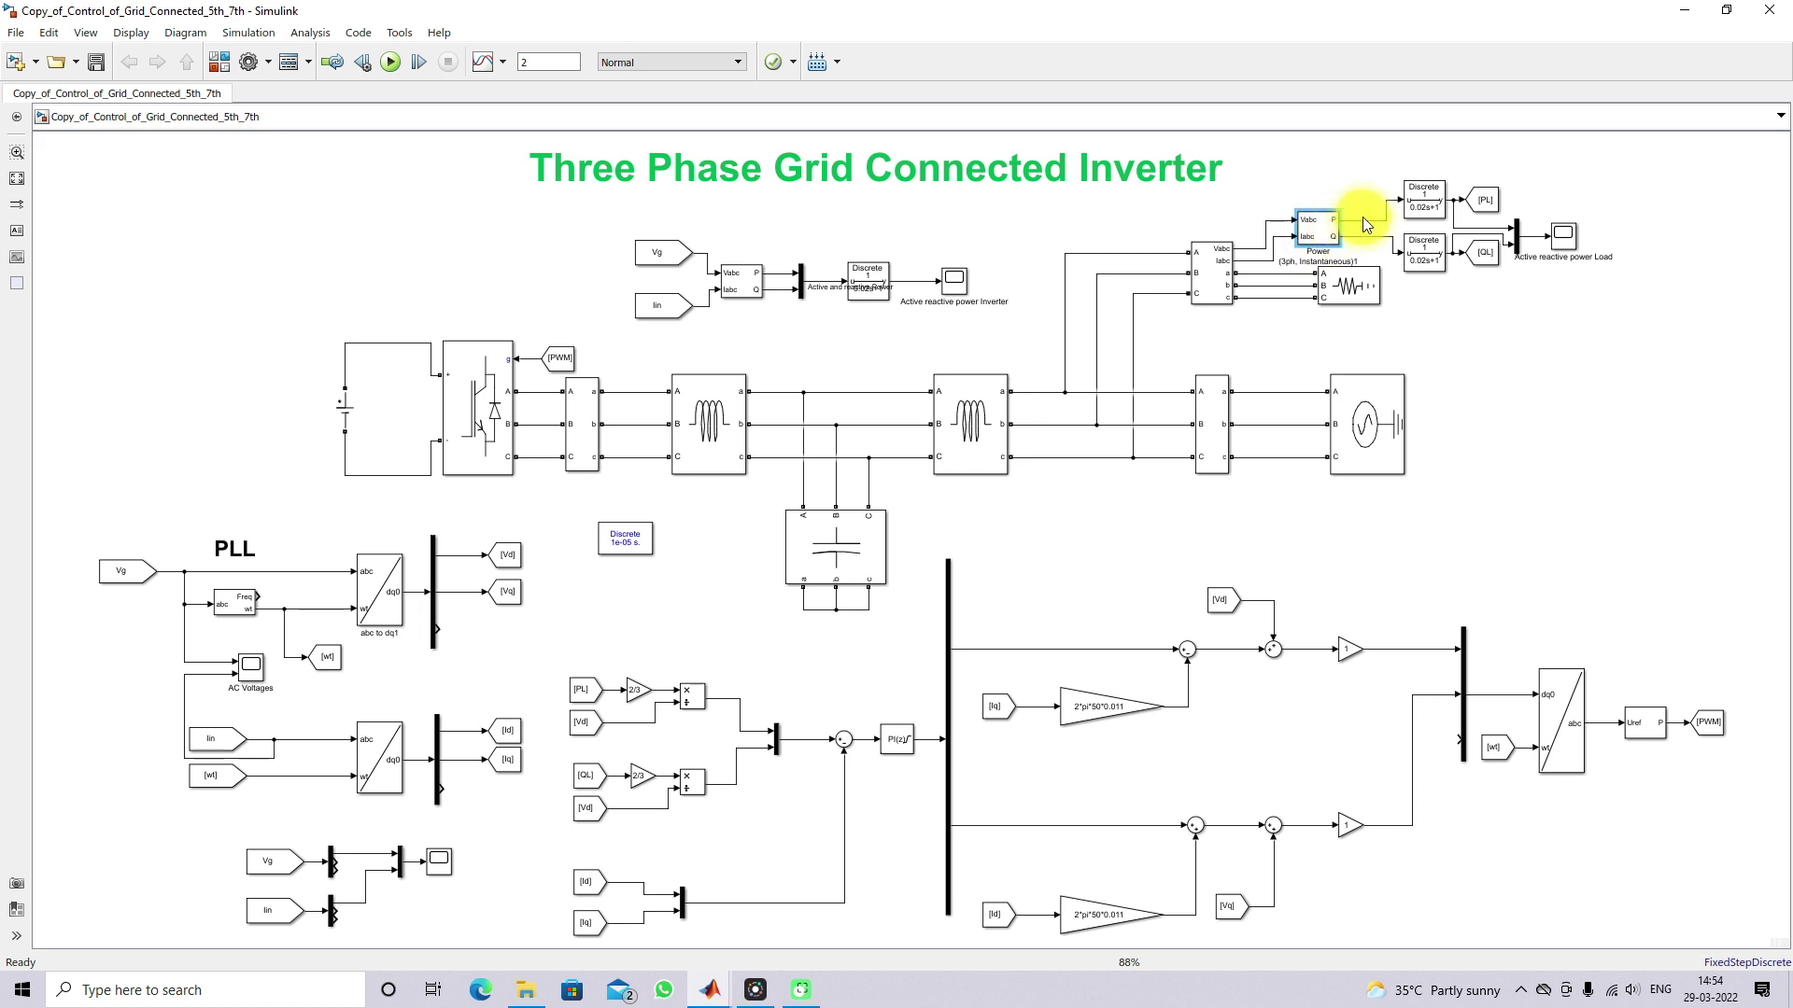
left_click(1485, 211)
left_click(1483, 258)
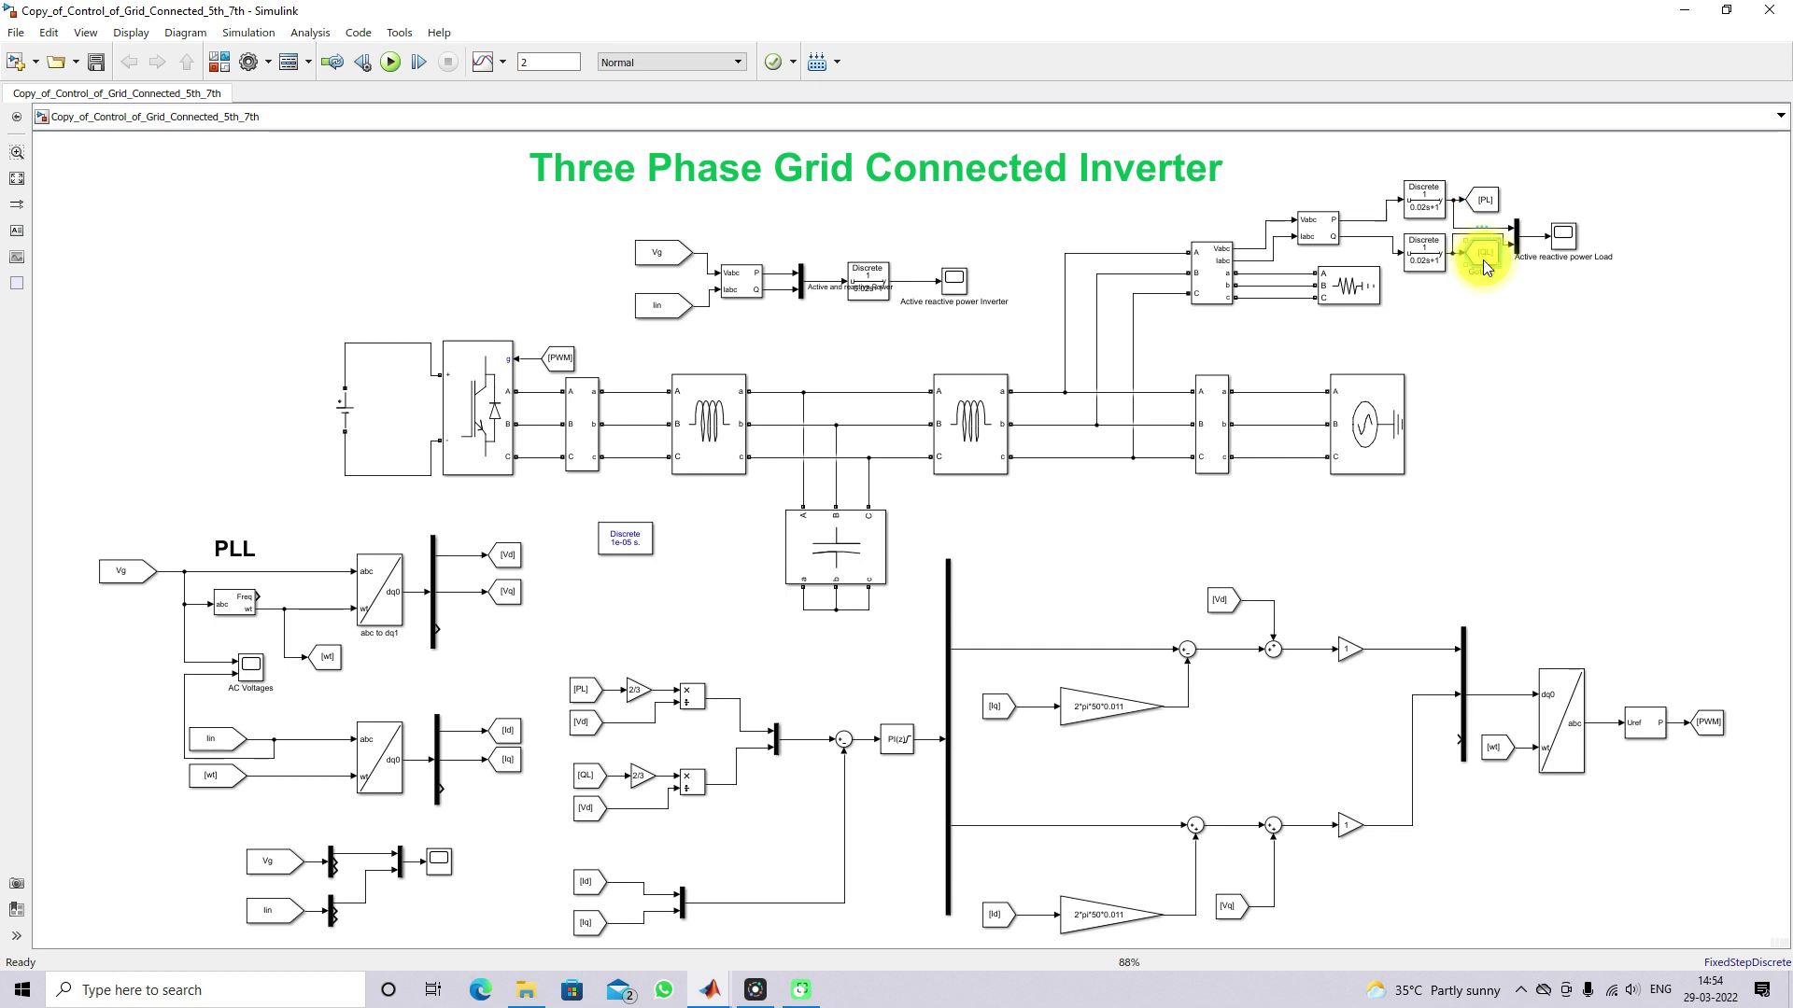
left_click(1569, 261)
left_click(1575, 336)
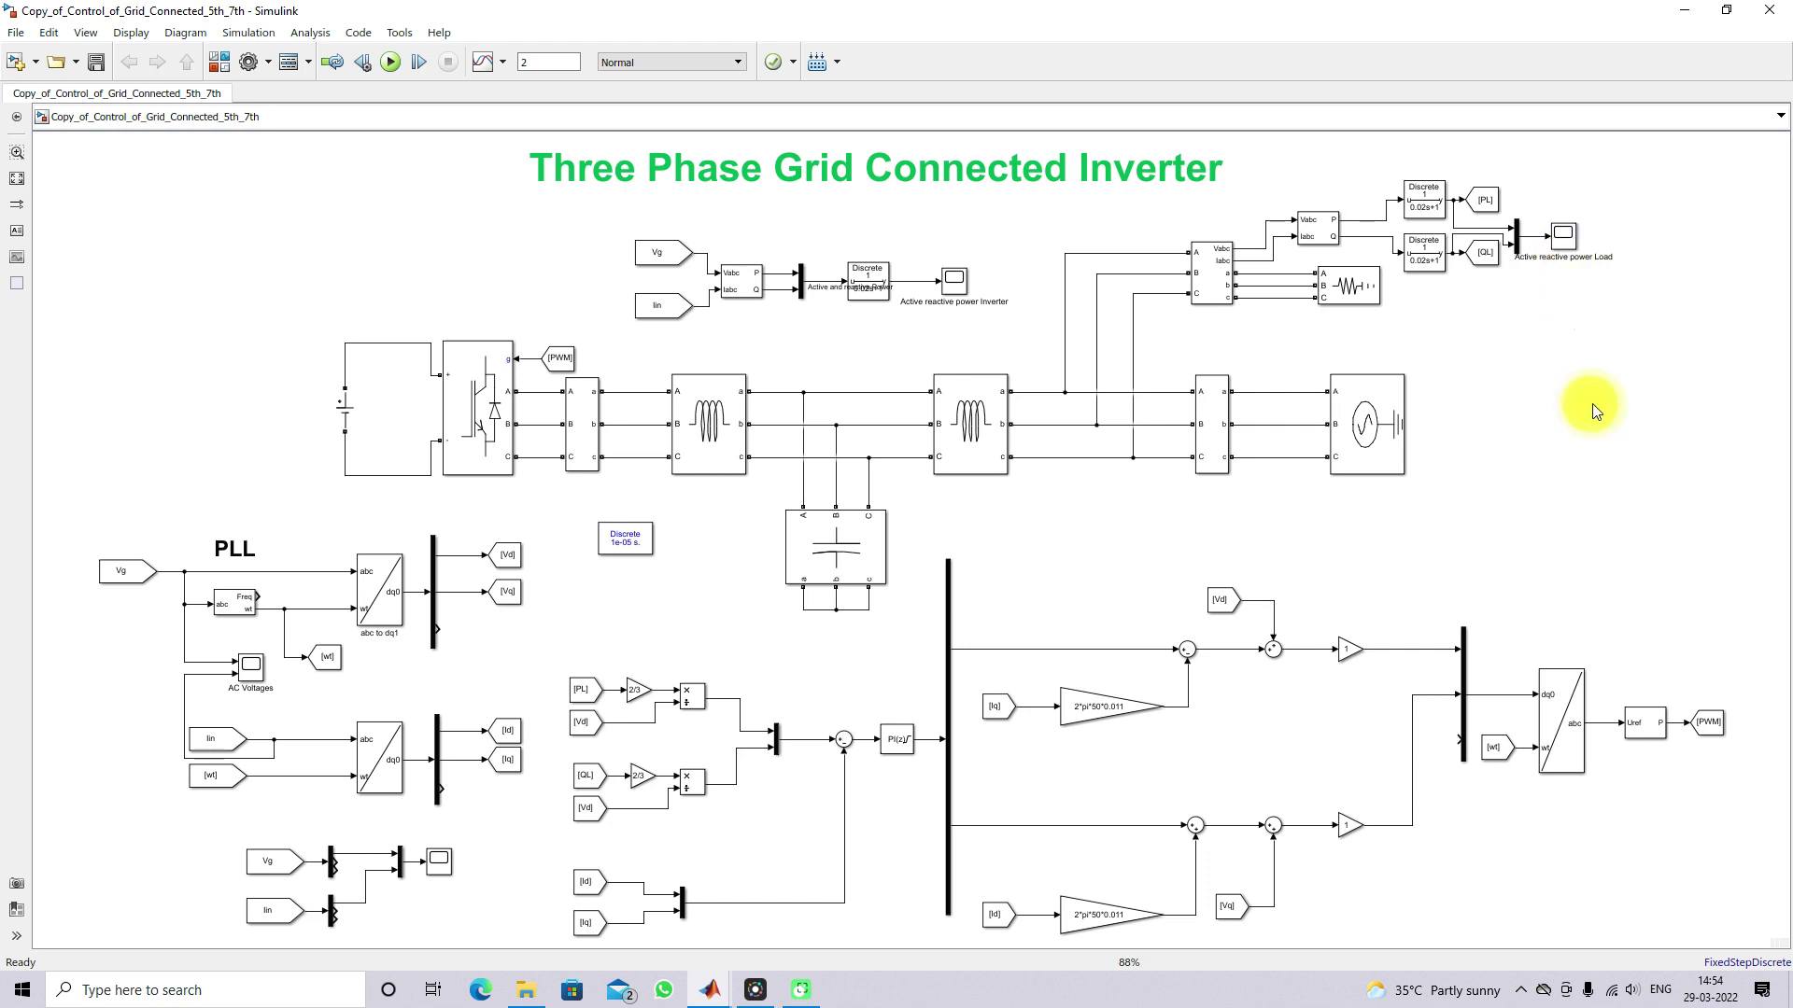
Trace the PLL section with pen underlines on the Vg input, the PLL block and the wt tag.
left_click(459, 422)
left_click(538, 495)
left_click(124, 577)
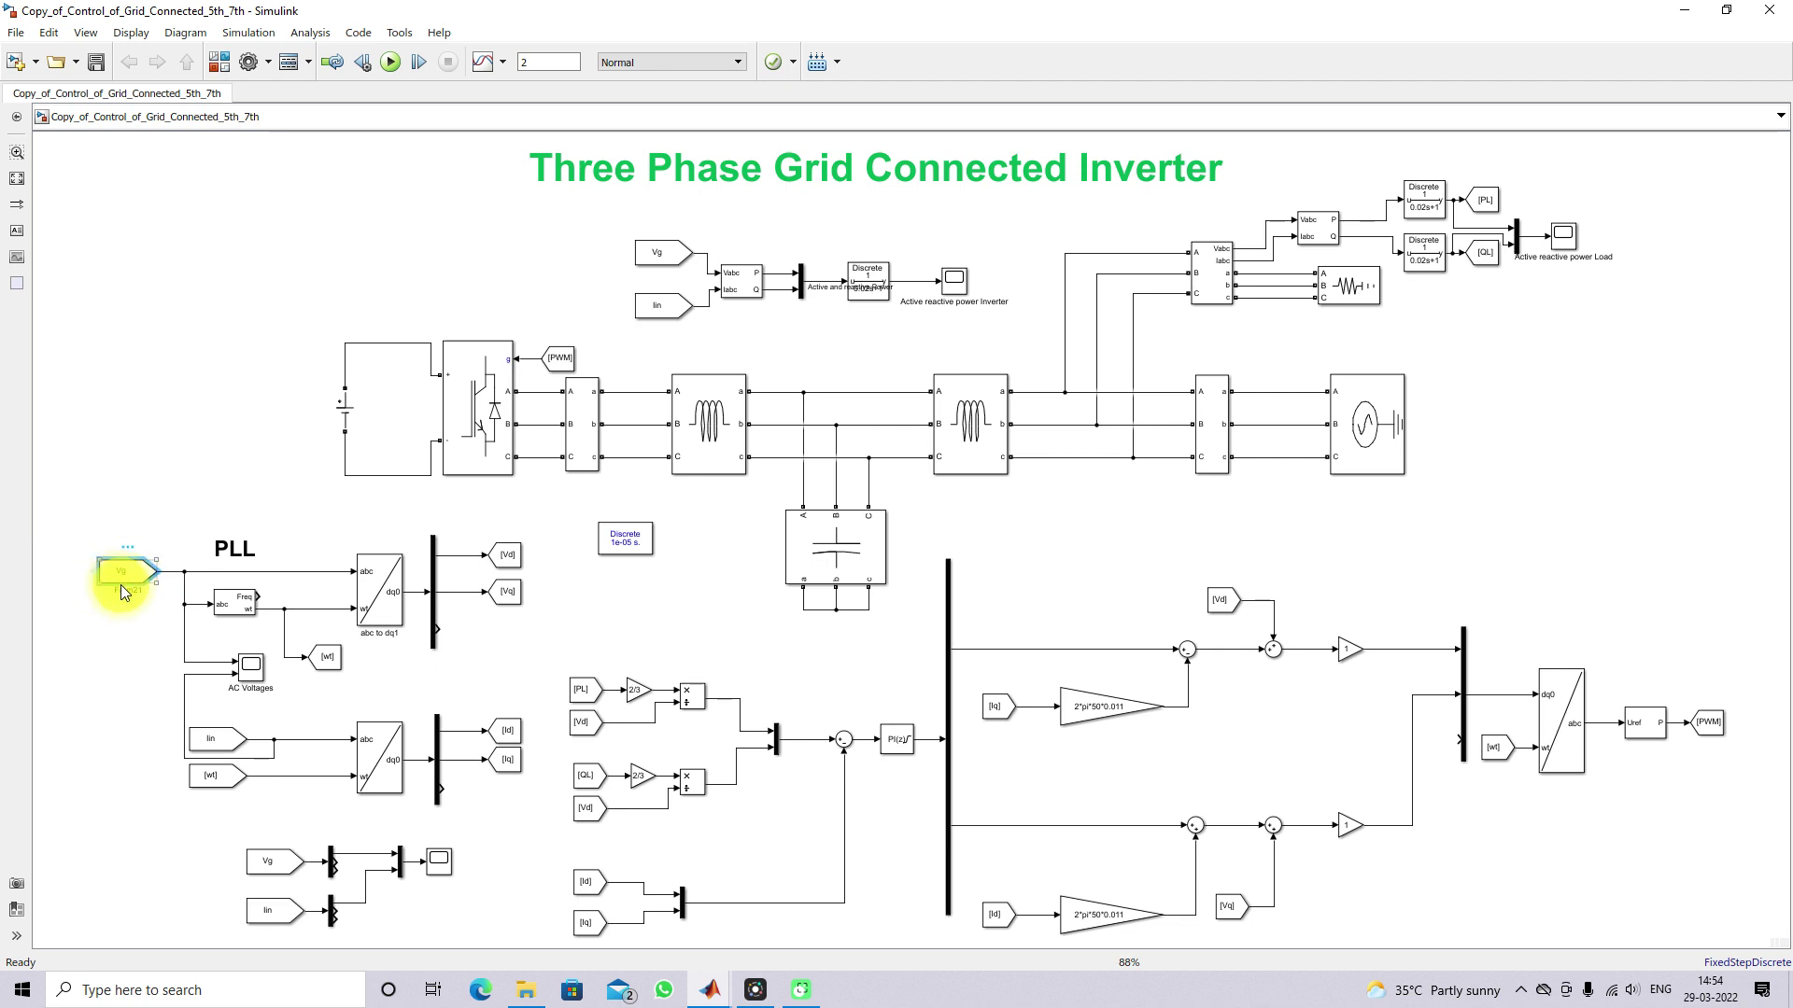
key("F10")
left_click_drag(104, 601, 140, 602)
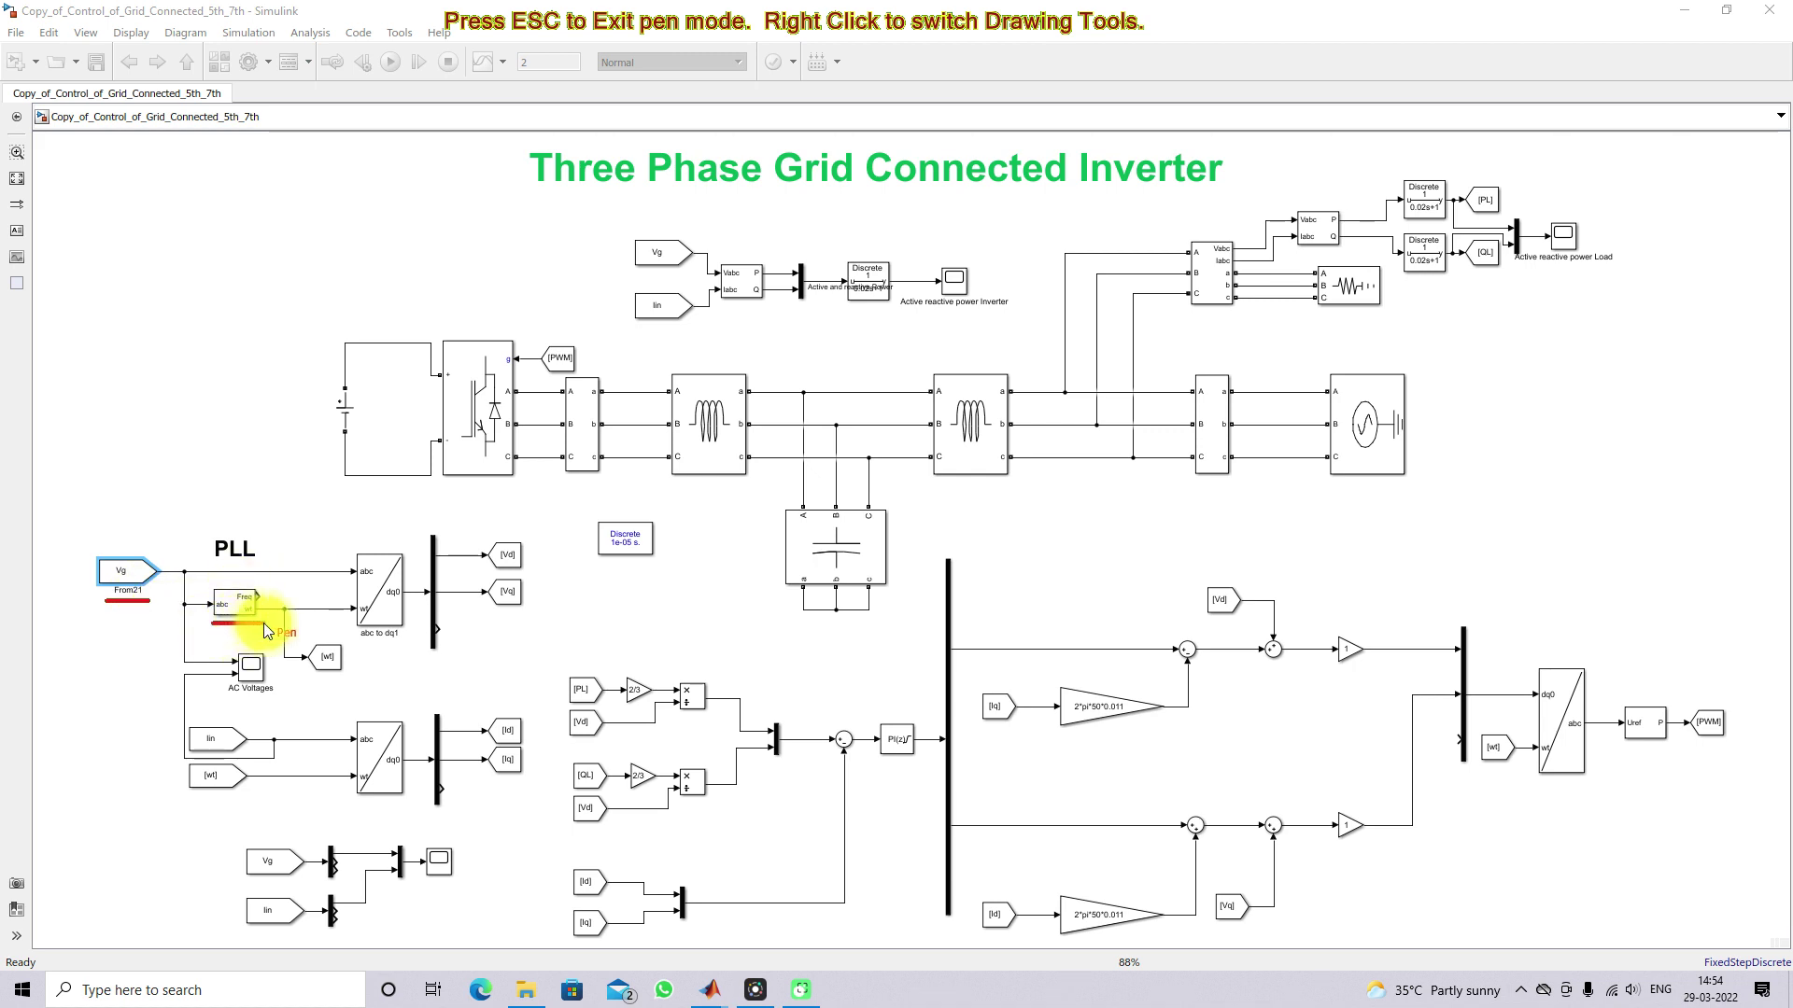
left_click_drag(213, 623, 266, 623)
left_click(311, 678)
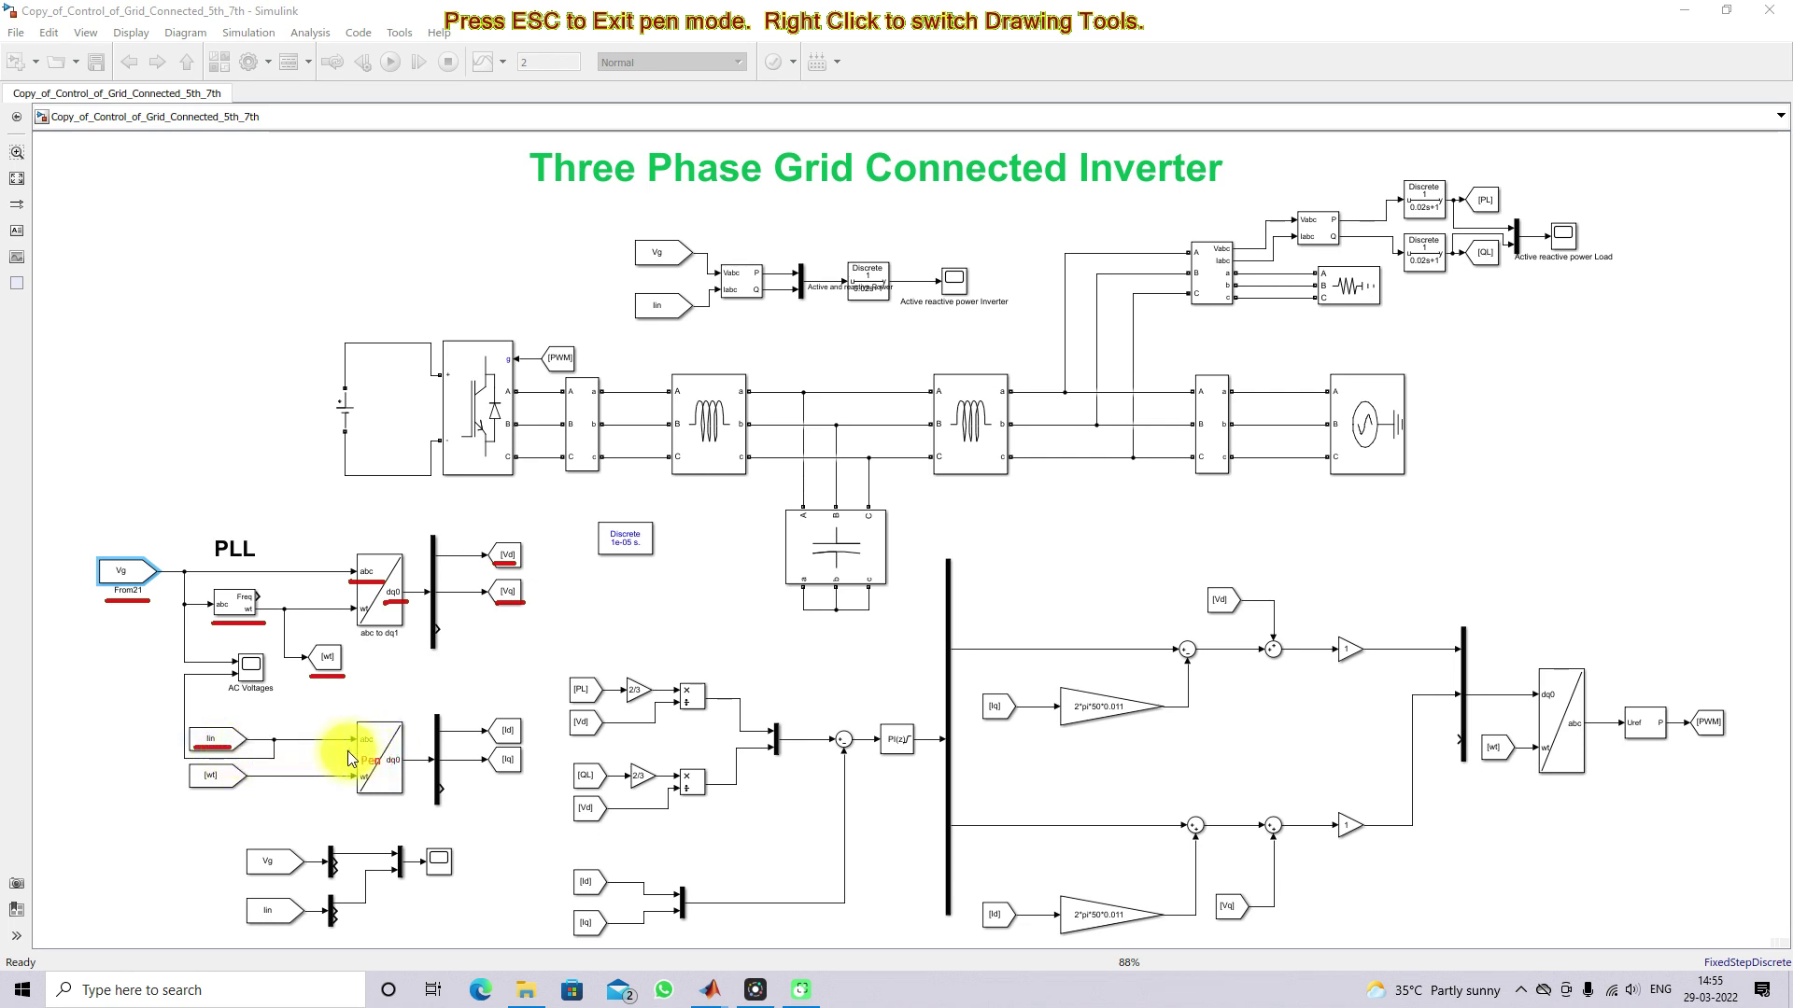
Mark the current's abc-to-dq0 transformation, its wt link, the Id output and the inputs of the Vg and Iin scope, and clear the pen marks.
mouse_move(350, 747)
left_mouse_down()
mouse_move(395, 747)
mouse_move(403, 772)
left_mouse_up()
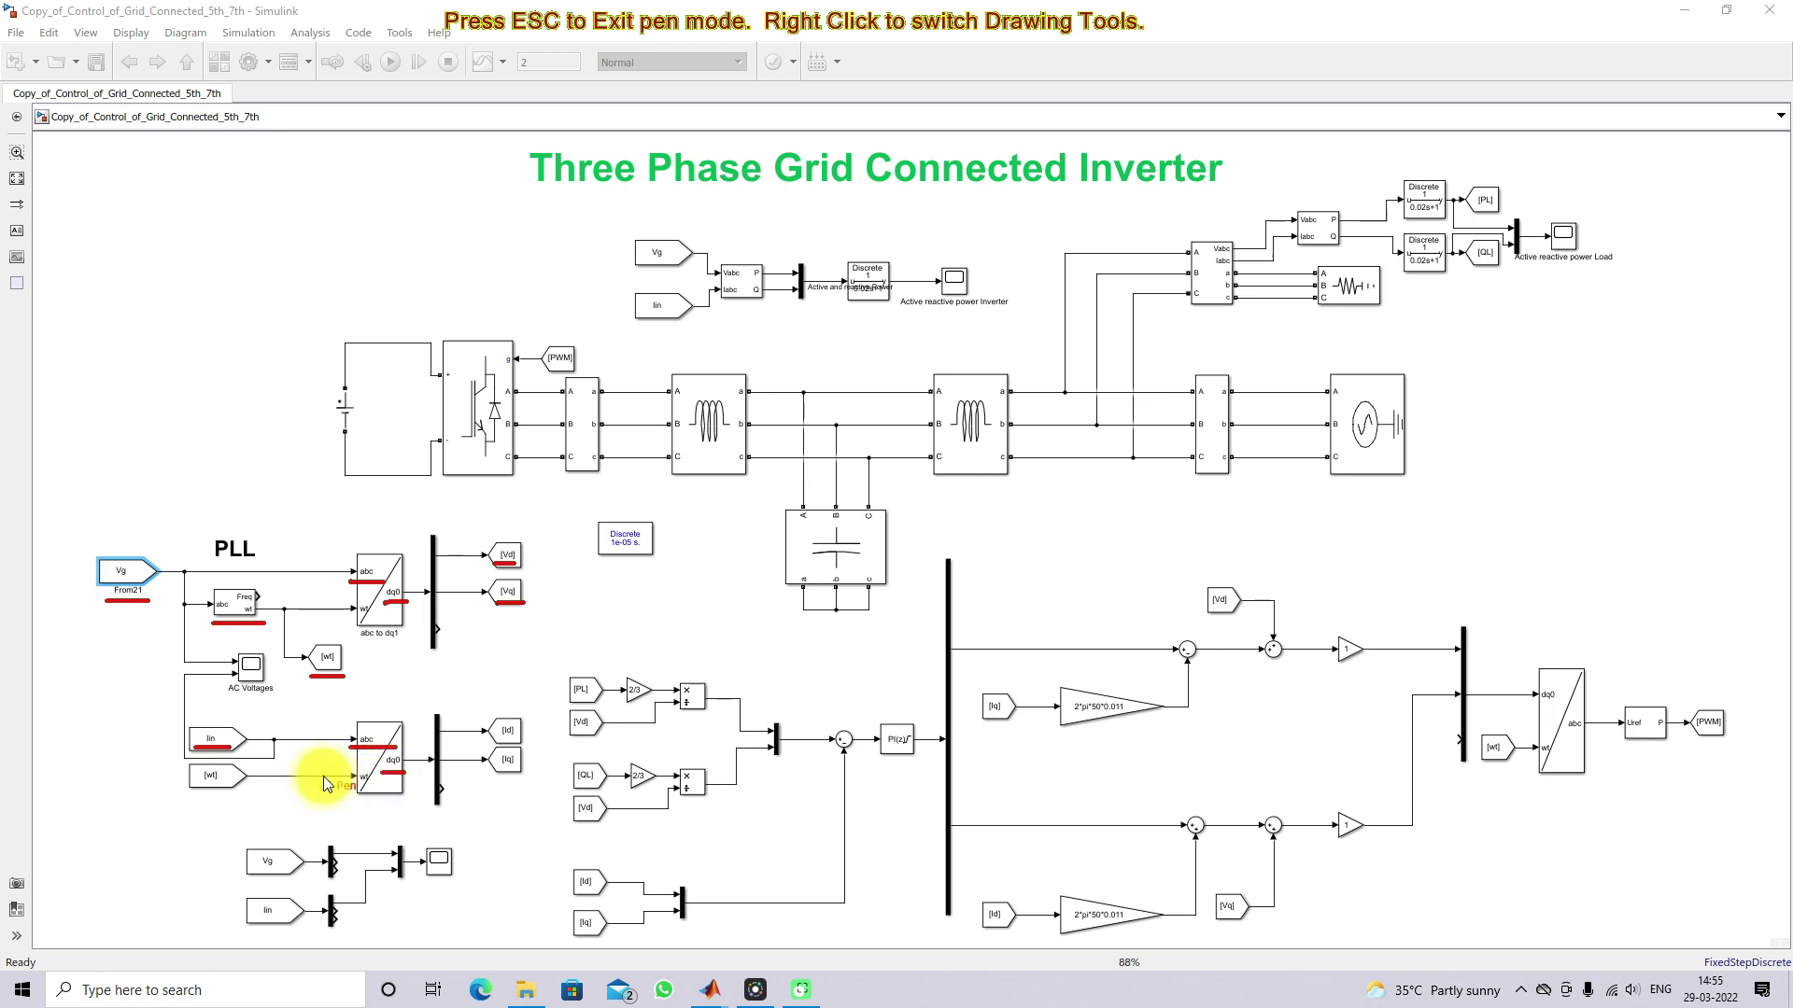
mouse_move(304, 659)
left_mouse_down()
mouse_move(301, 738)
mouse_move(325, 770)
left_mouse_up()
left_click_drag(494, 736, 520, 737)
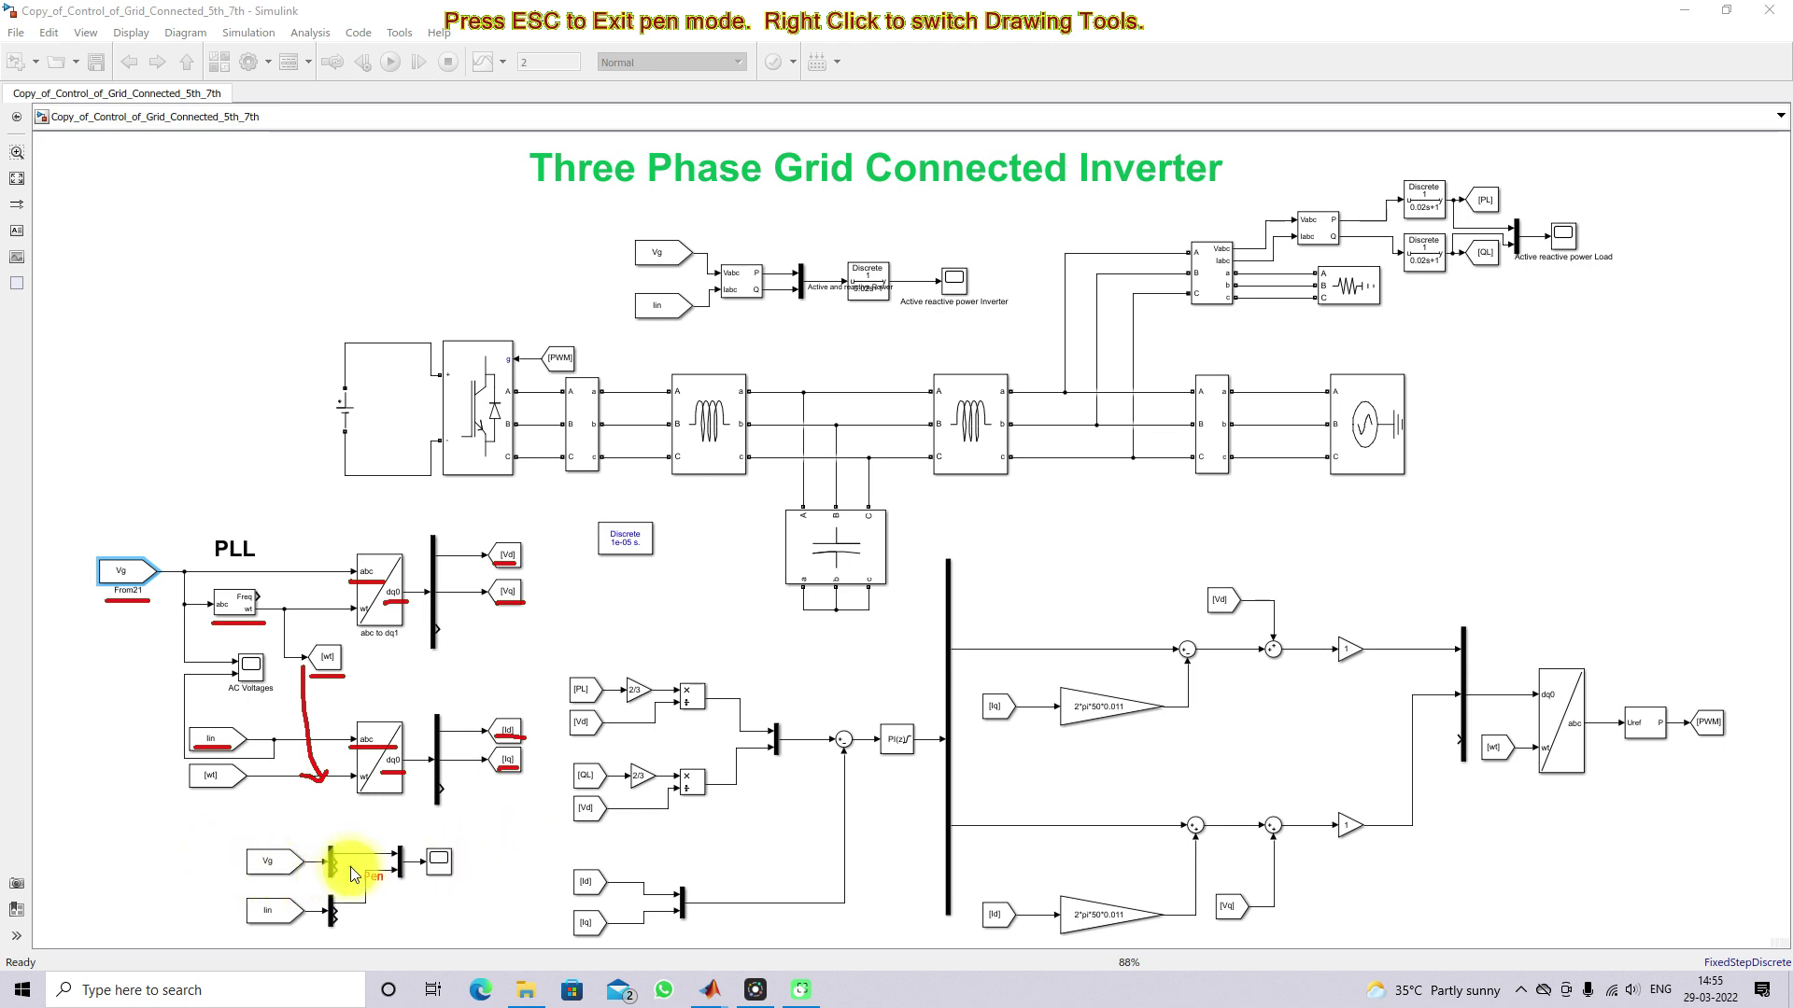
mouse_move(360, 854)
left_mouse_down()
mouse_move(382, 838)
mouse_move(381, 880)
left_mouse_up()
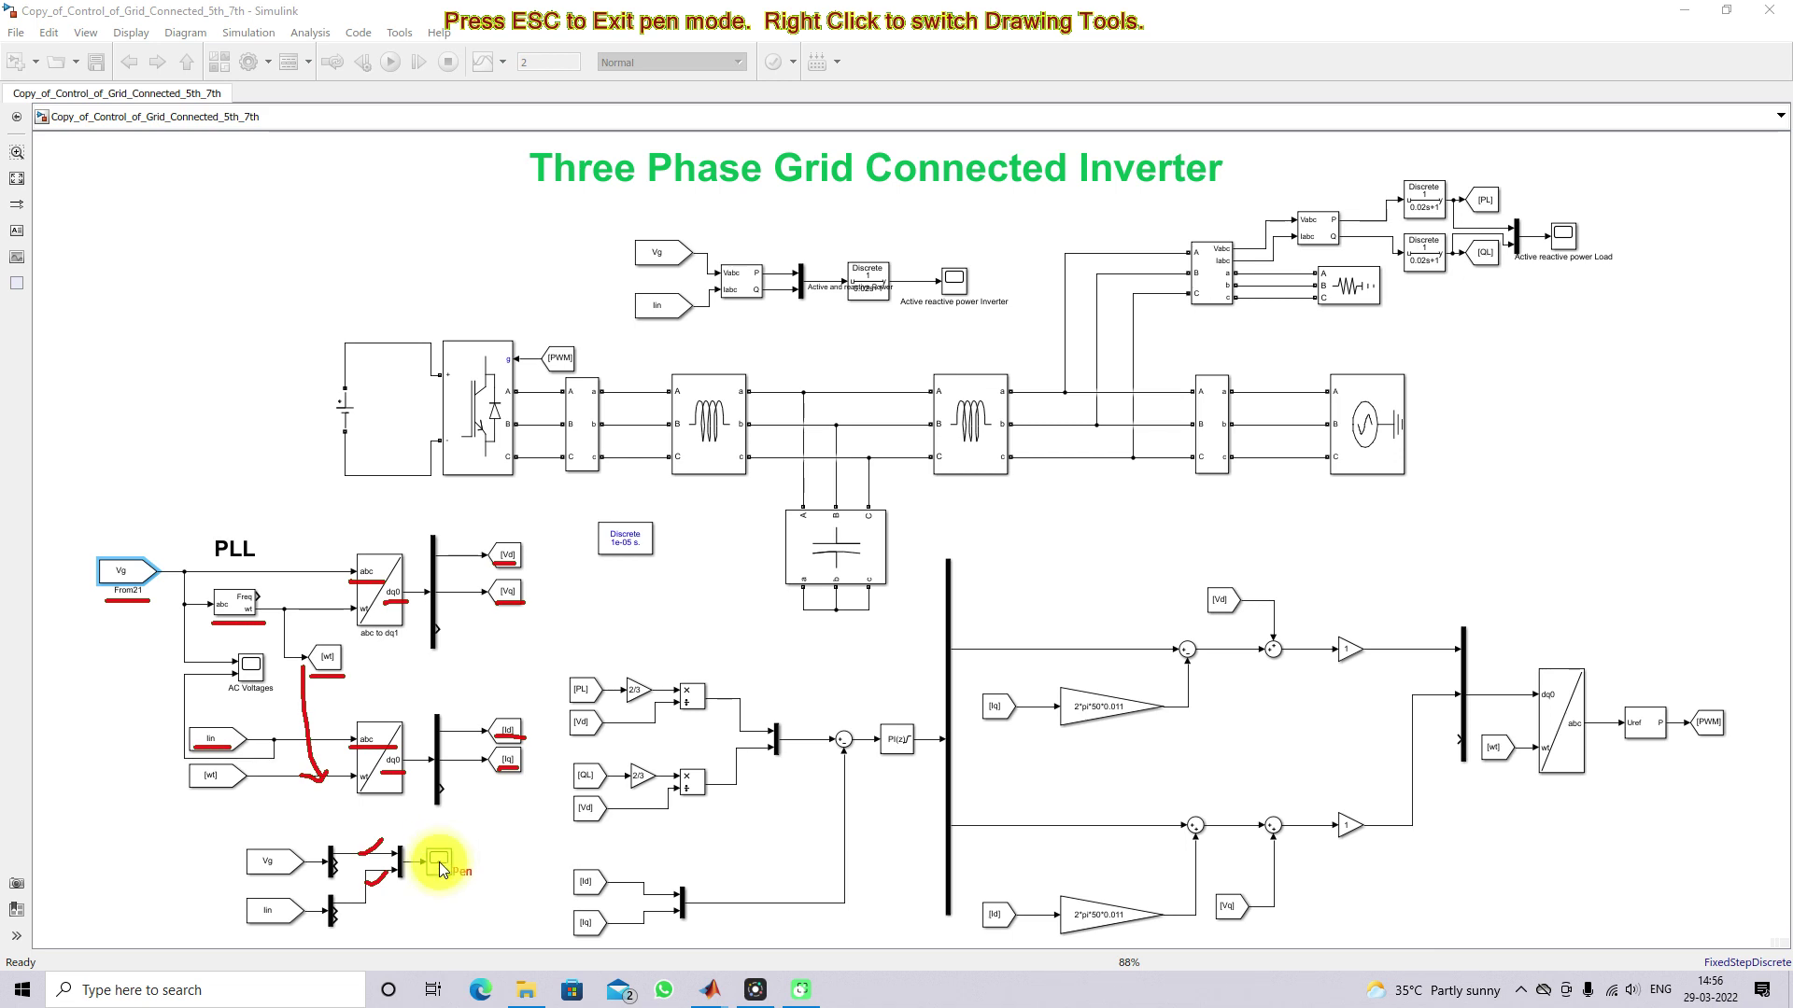
key("Escape")
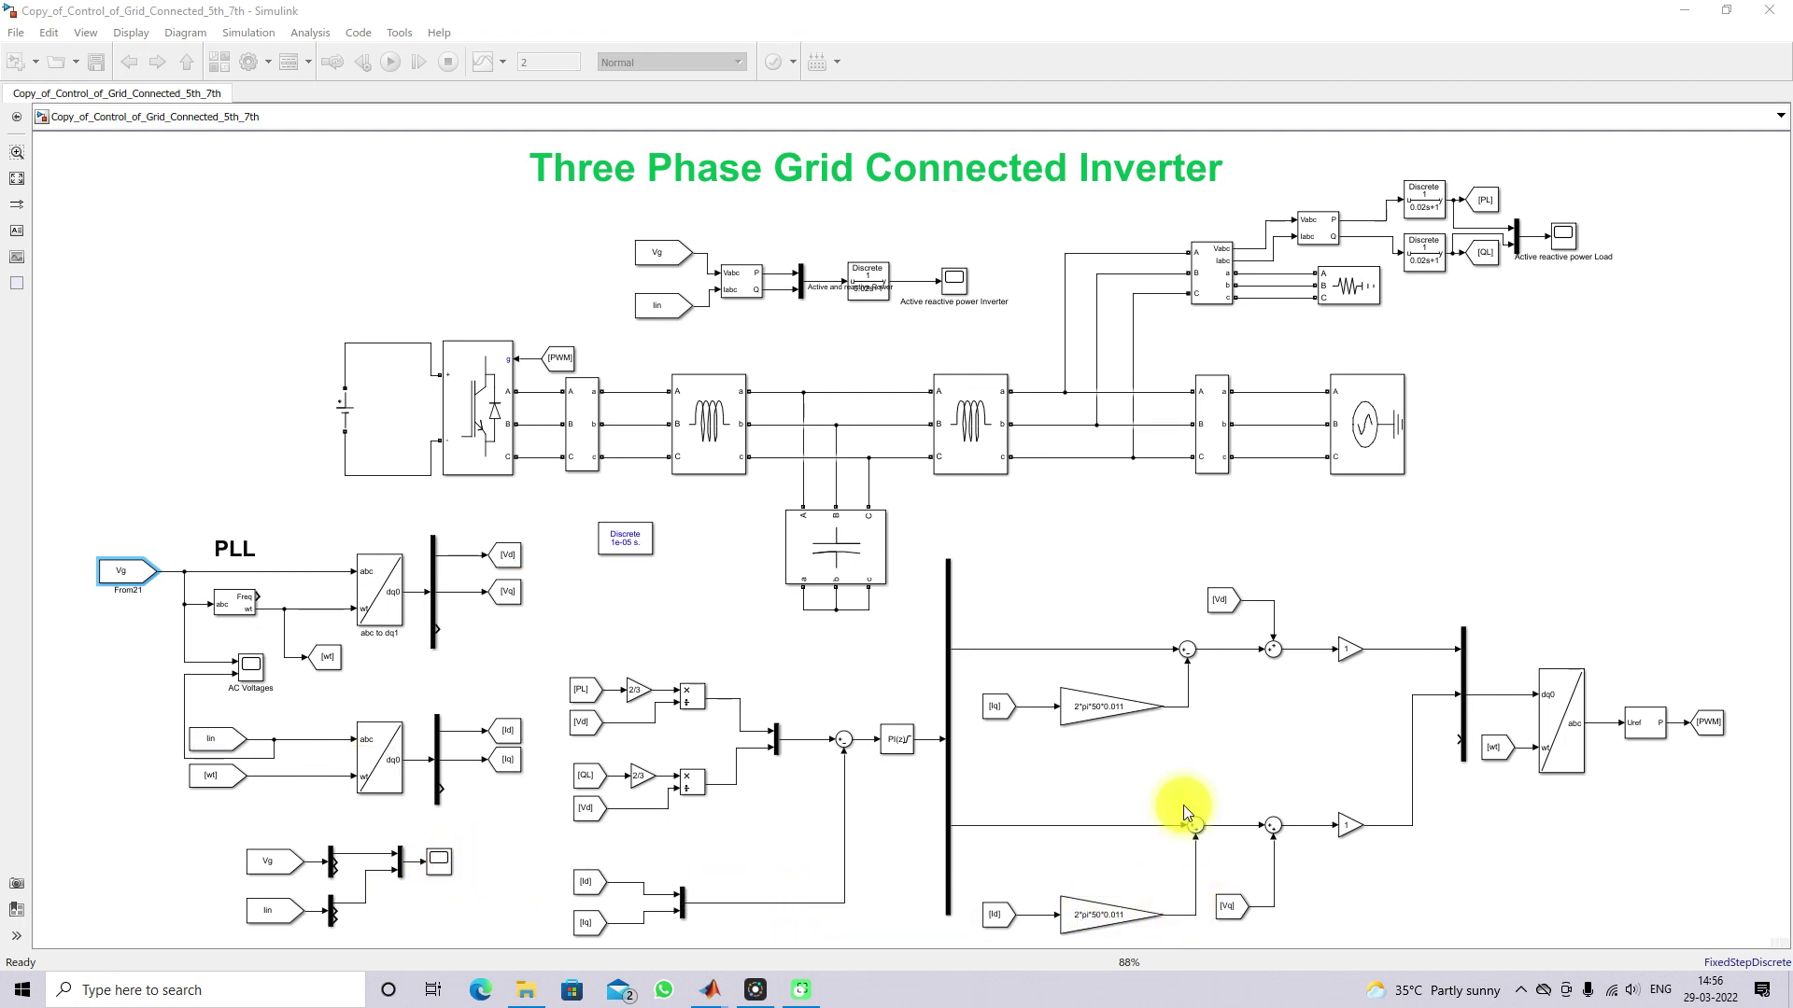
Underline the Universal Bridge, the load measurement branch and its PL power tag with the pen.
left_click(1074, 705)
left_click(1443, 261)
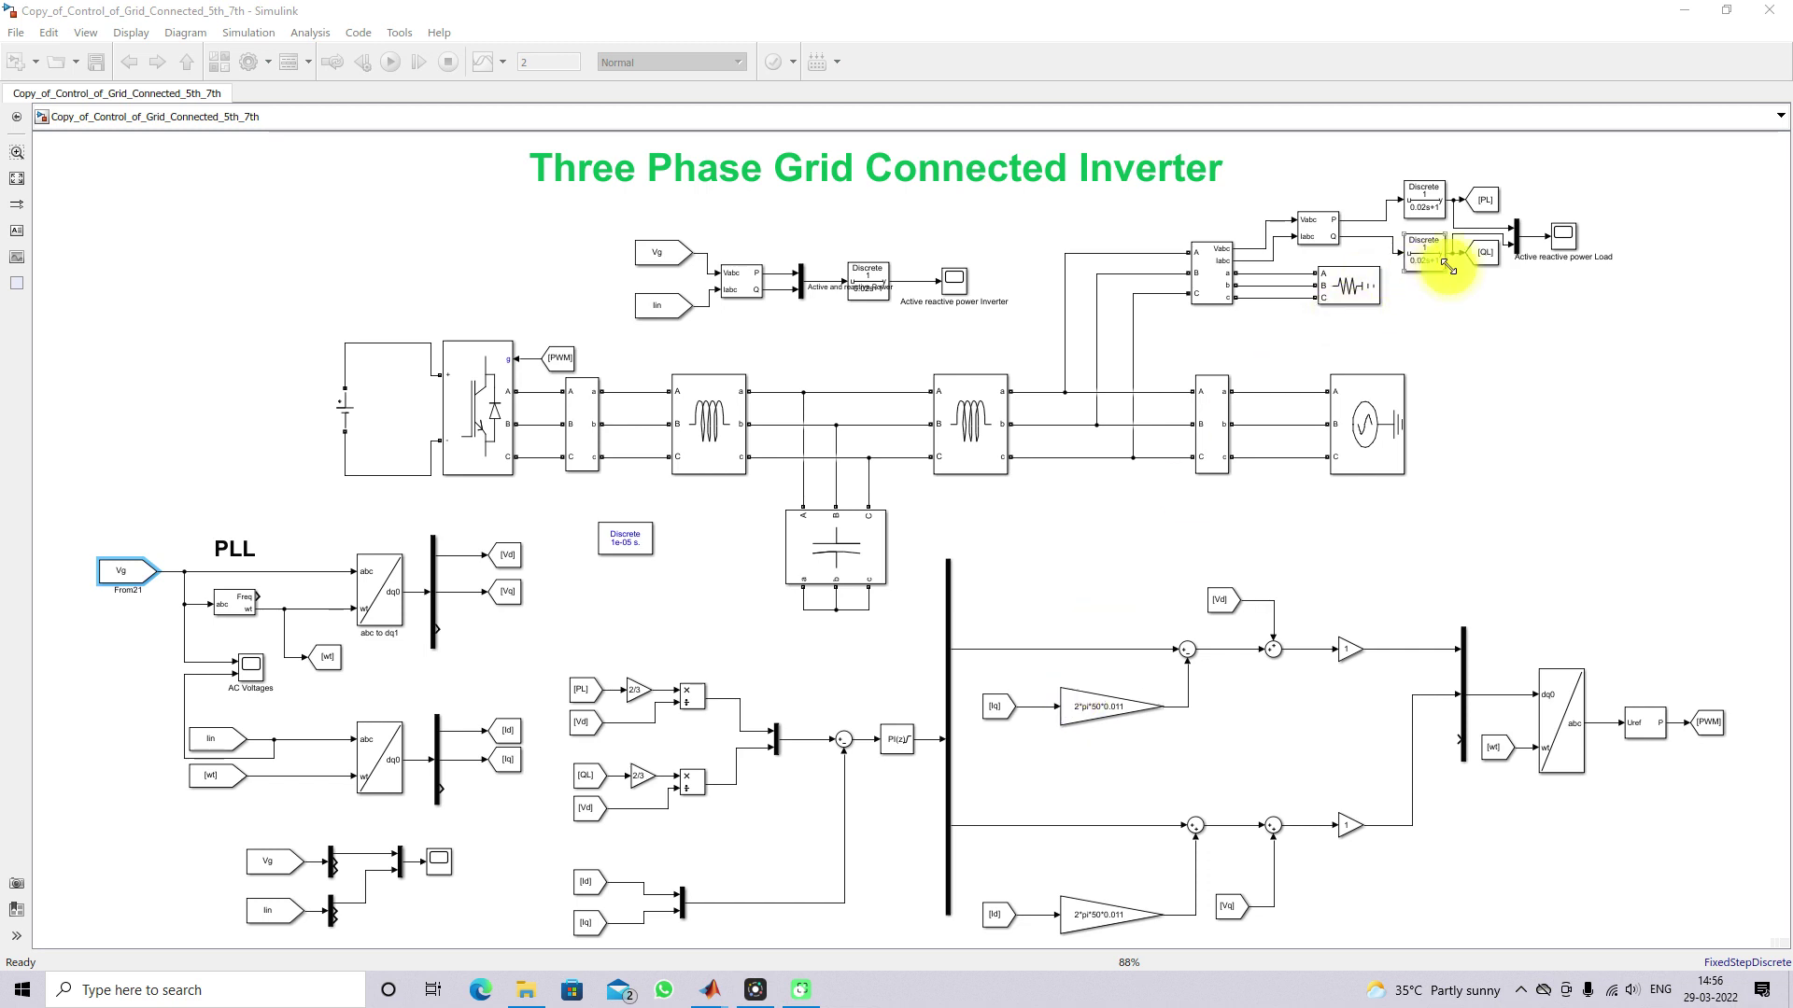
key("F11")
left_click_drag(490, 496, 525, 491)
left_click_drag(1180, 321, 1589, 323)
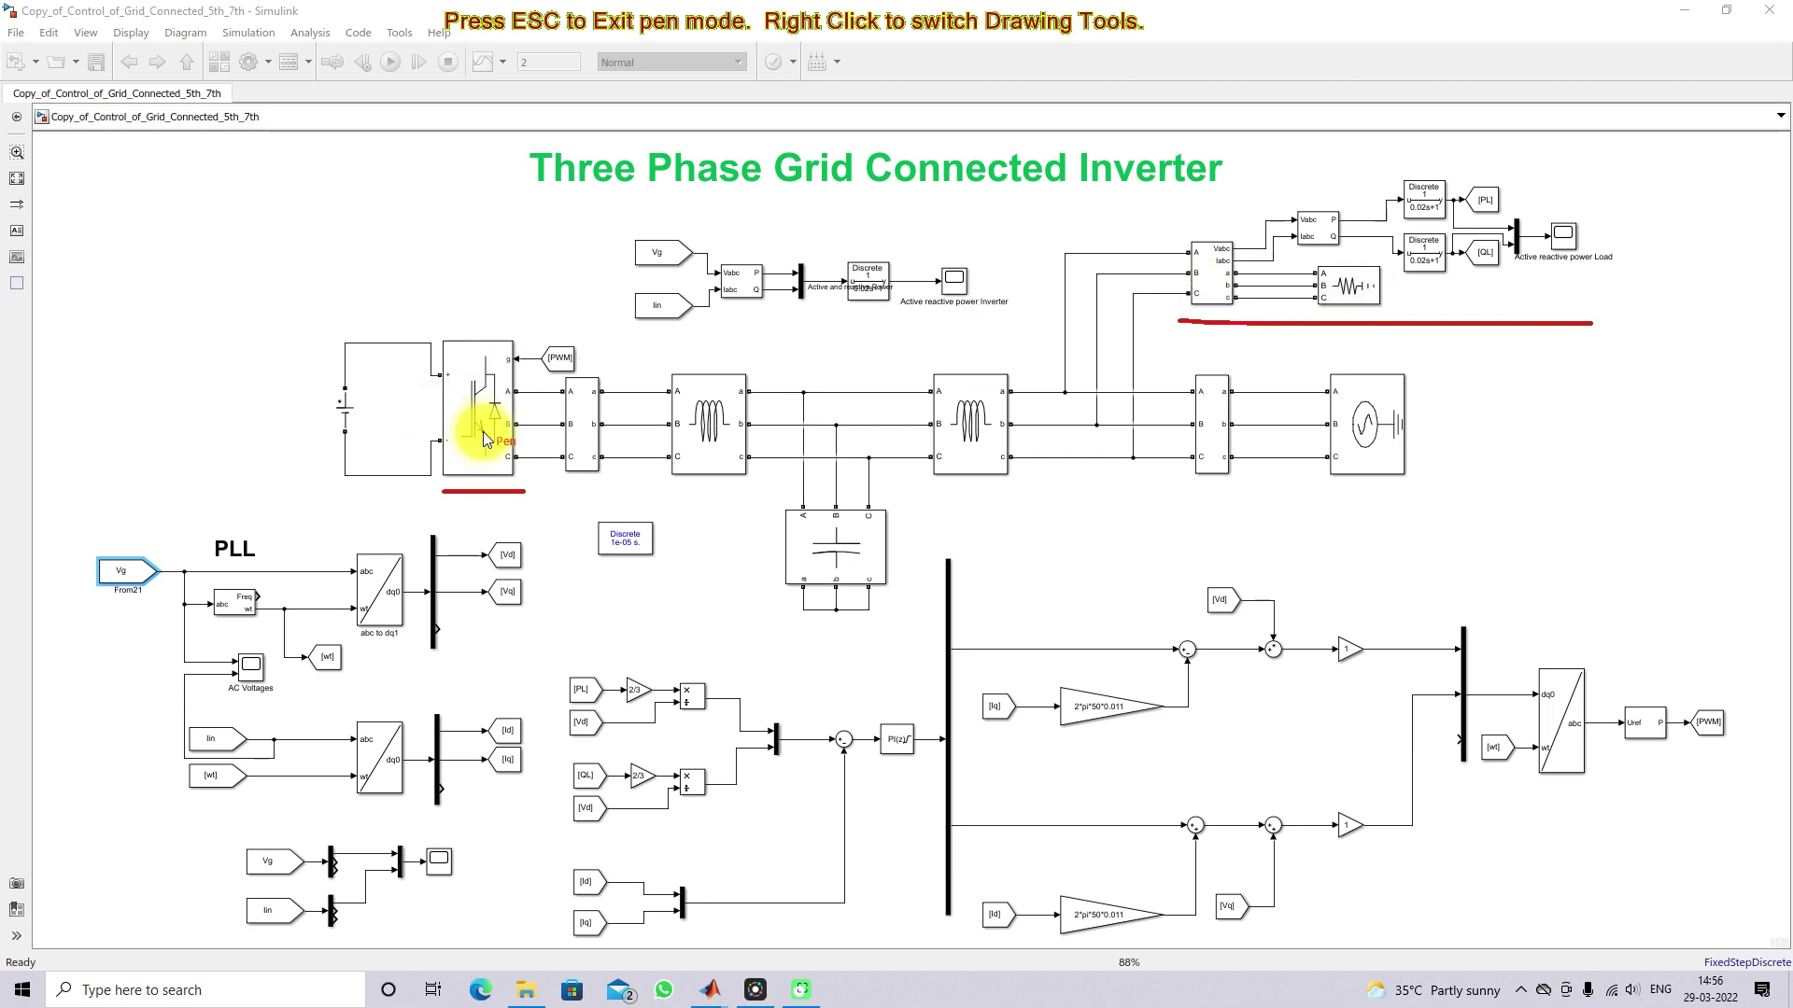
left_click_drag(1470, 218, 1496, 218)
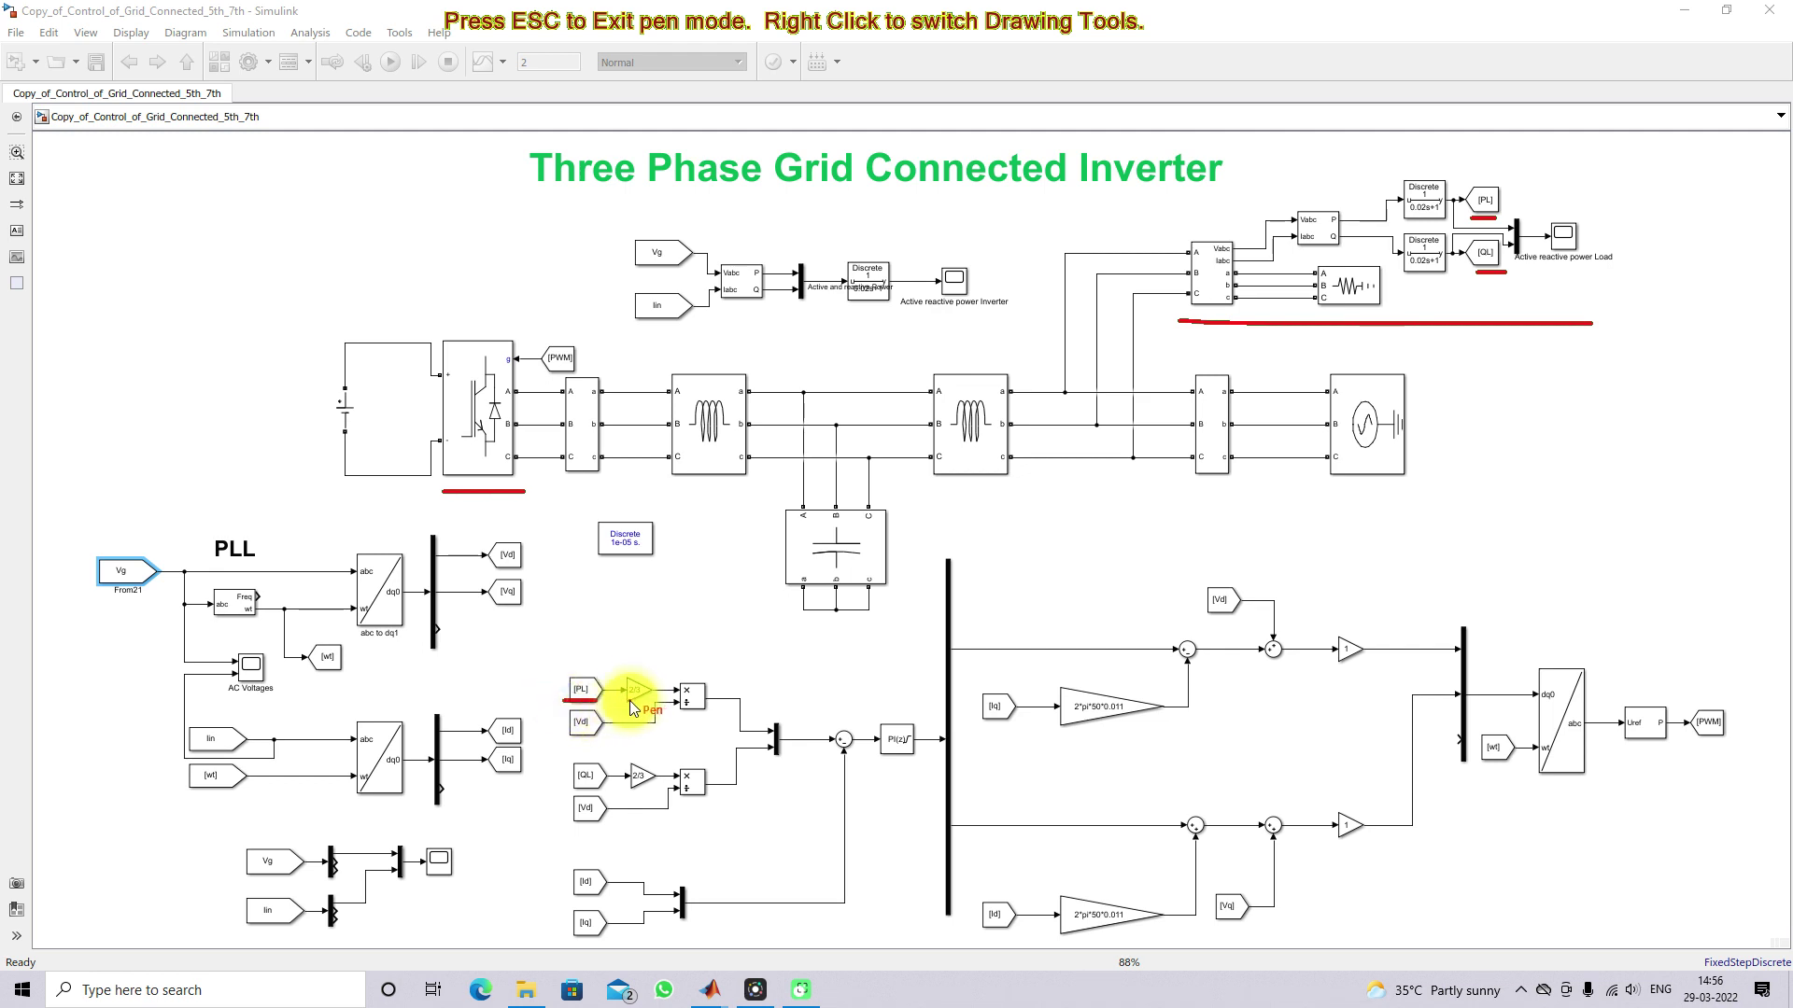
Mark the 2/3 gains and QL input, and handwrite "Id ref" and "Iq ref" beside the two divider outputs.
left_click_drag(624, 699, 647, 699)
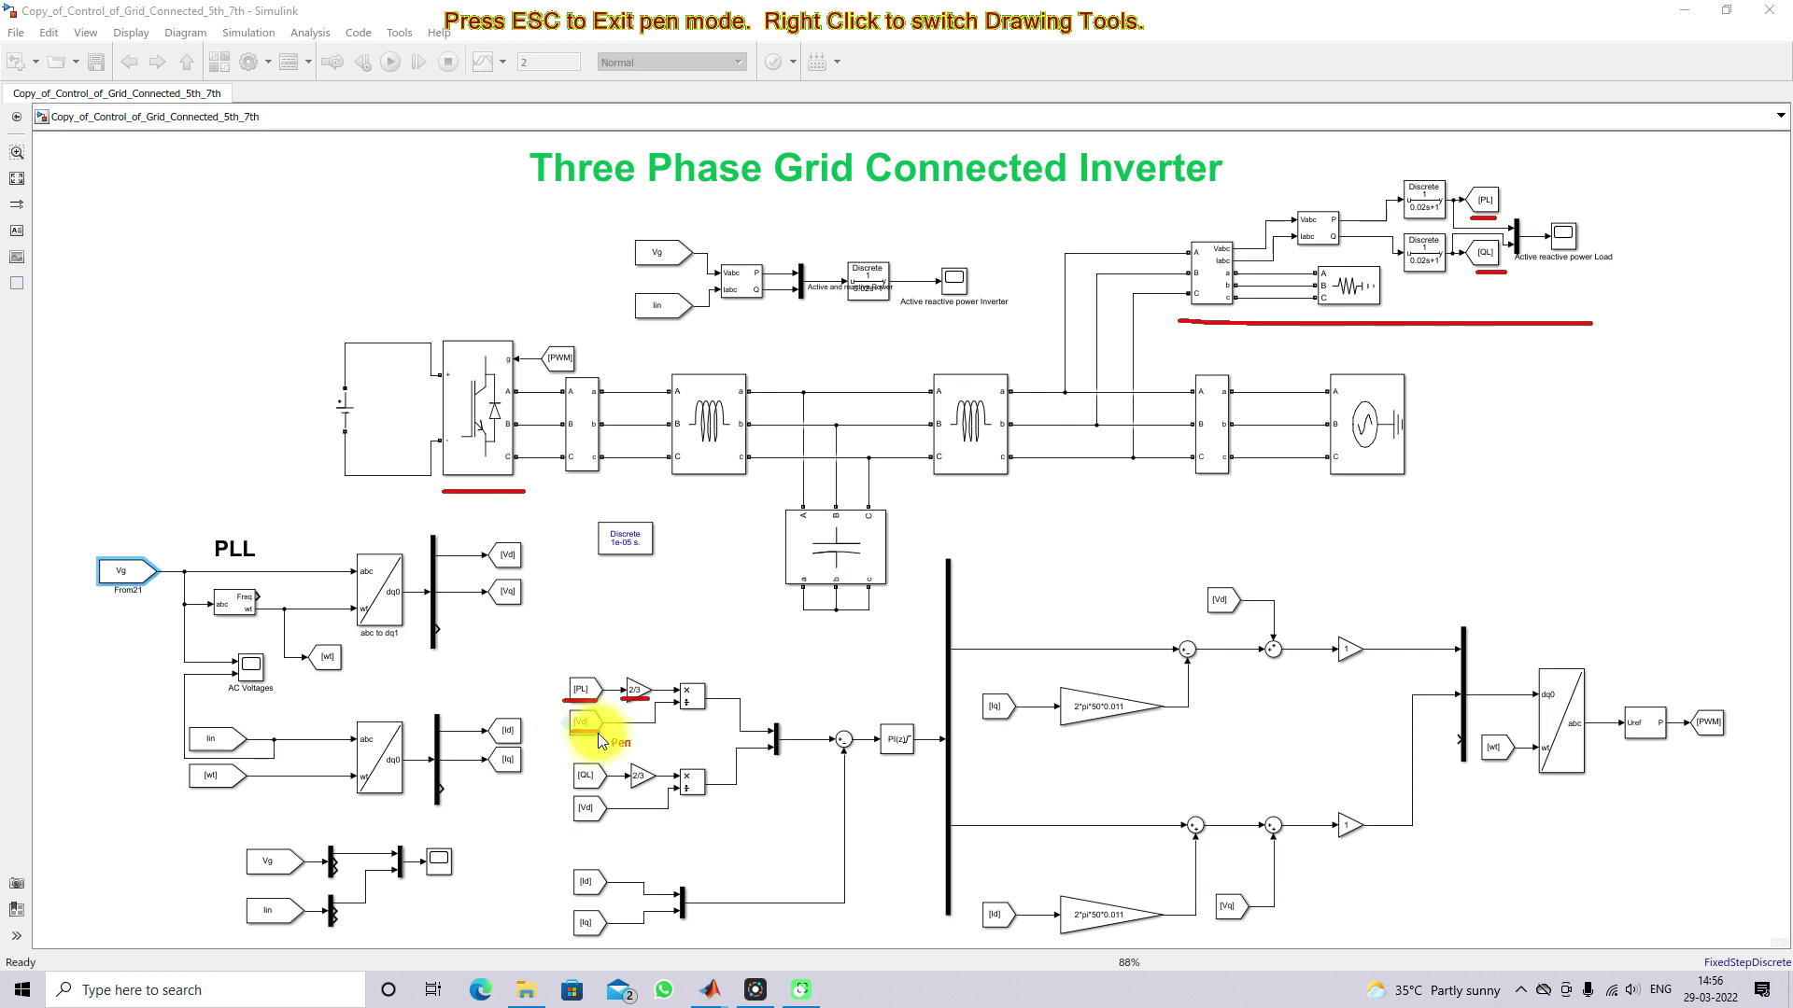
left_click_drag(736, 699, 786, 677)
left_click_drag(810, 666, 800, 672)
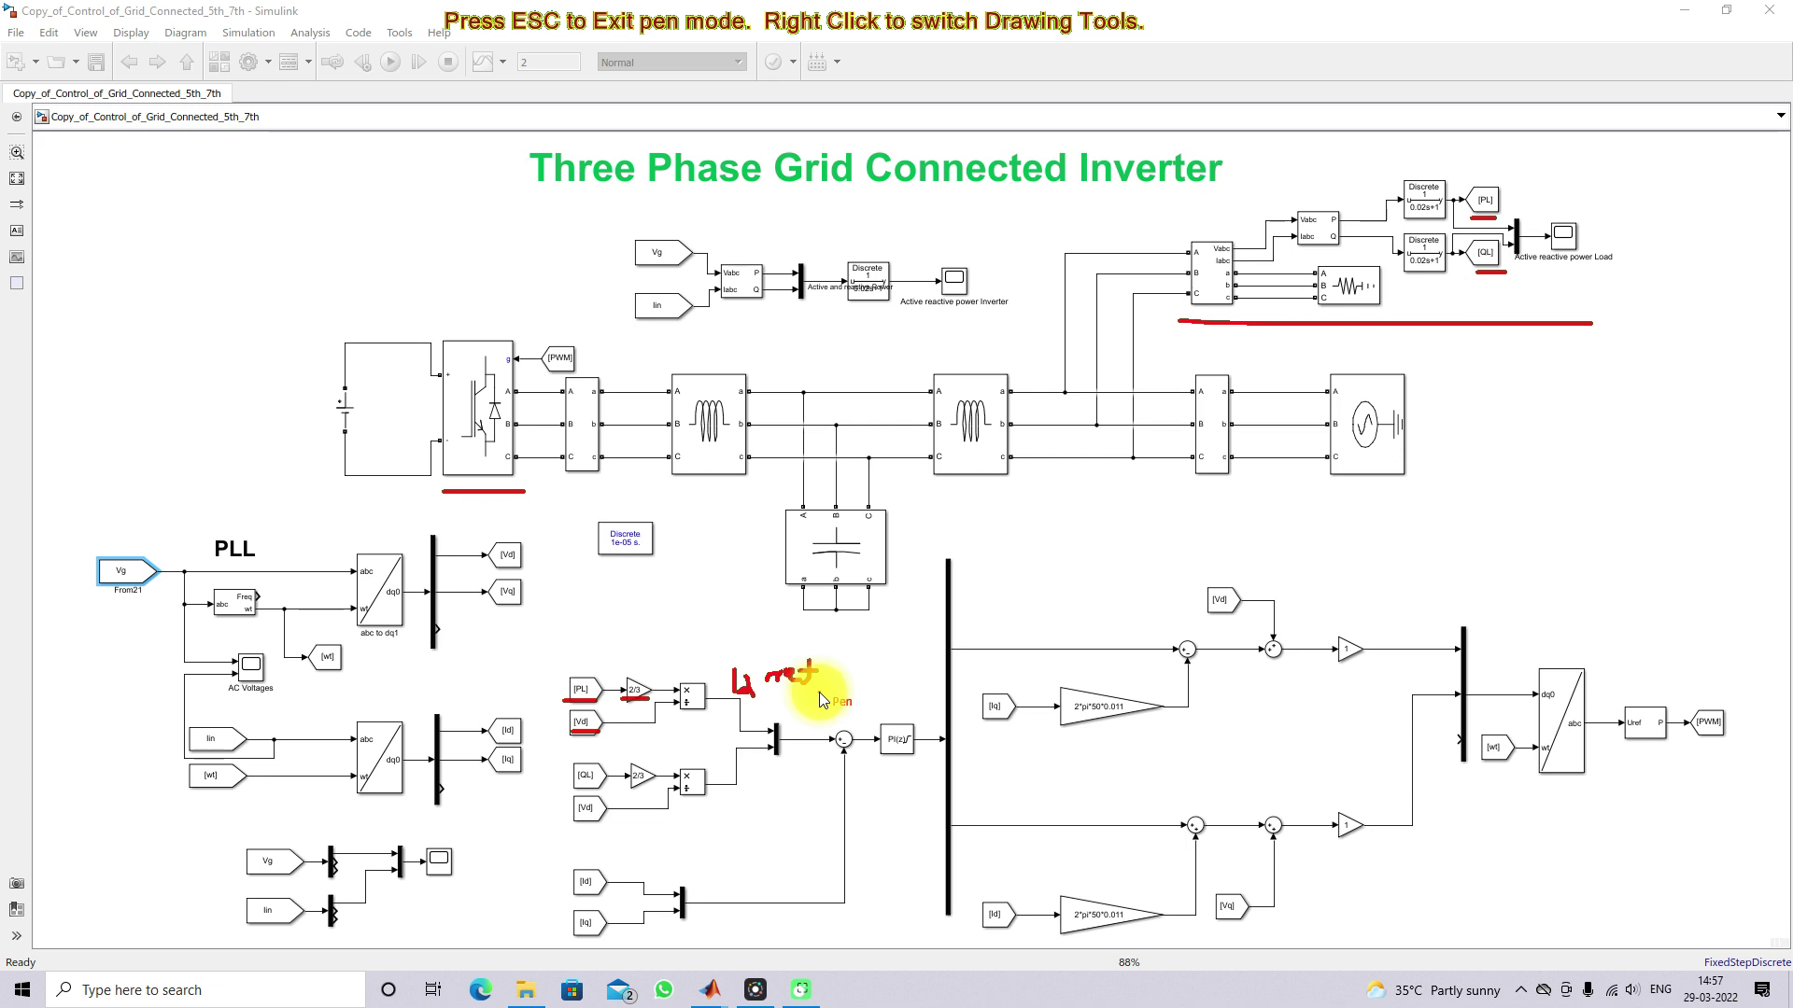
left_click_drag(571, 783, 598, 785)
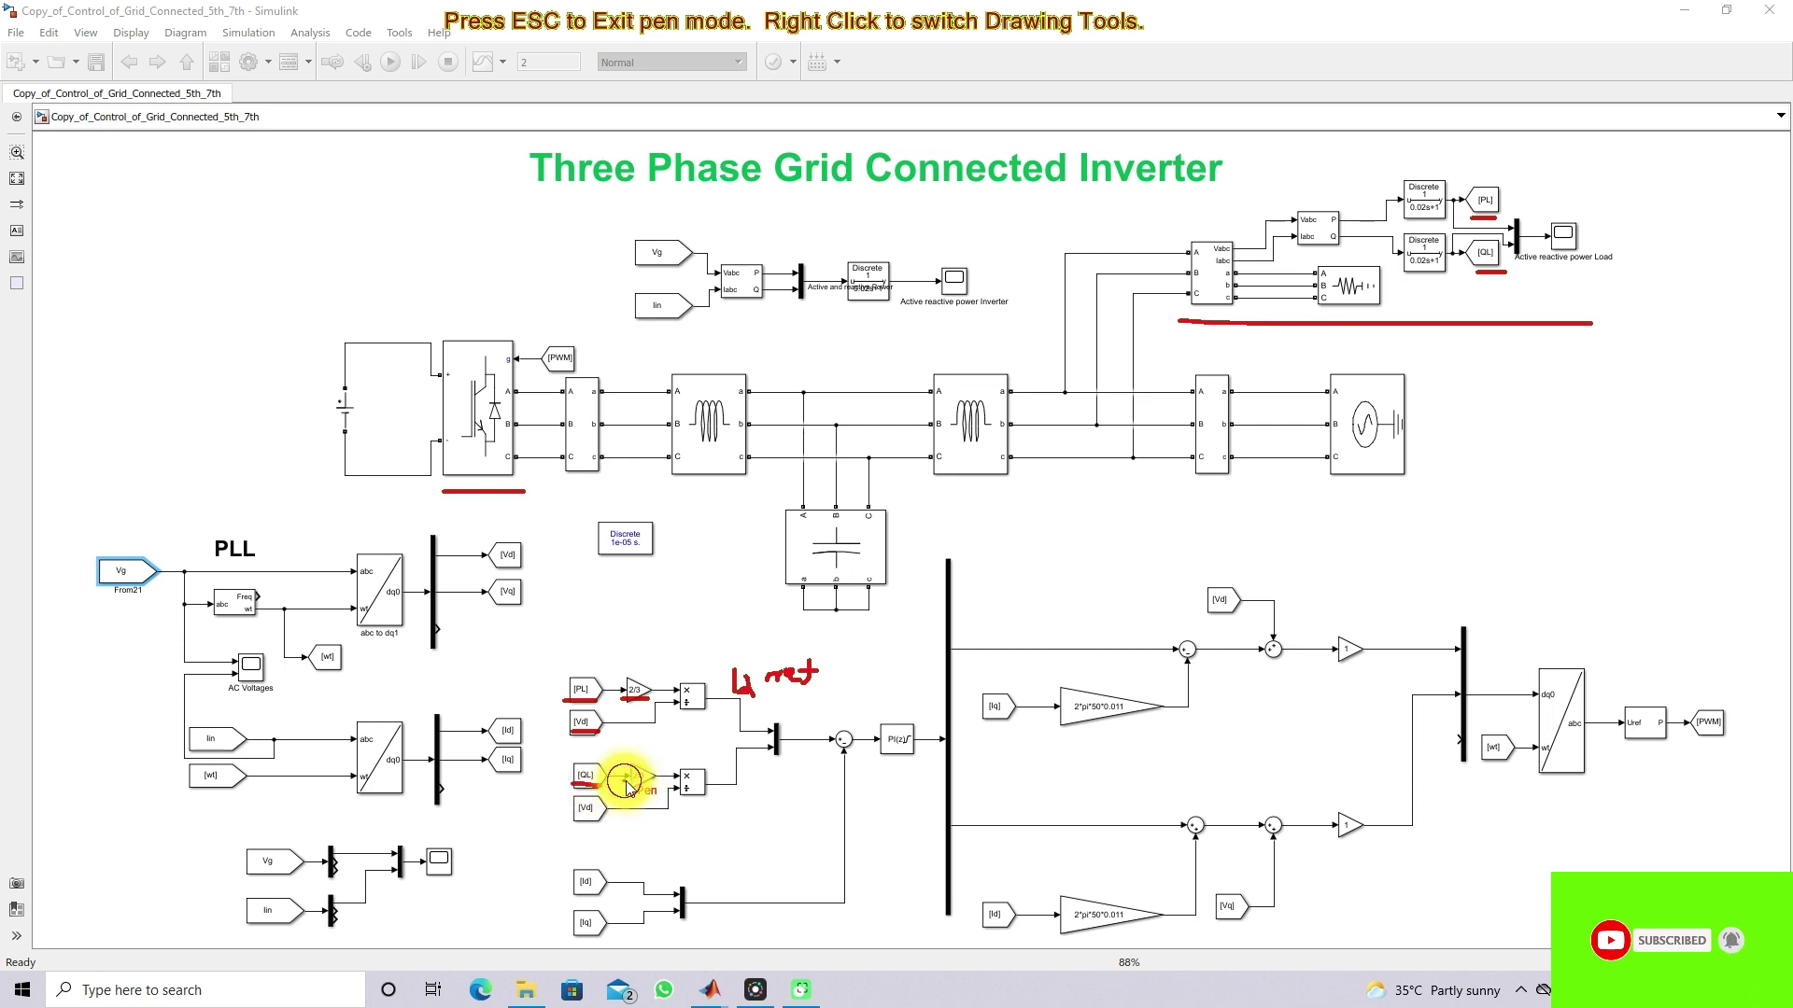
left_click_drag(628, 784, 654, 779)
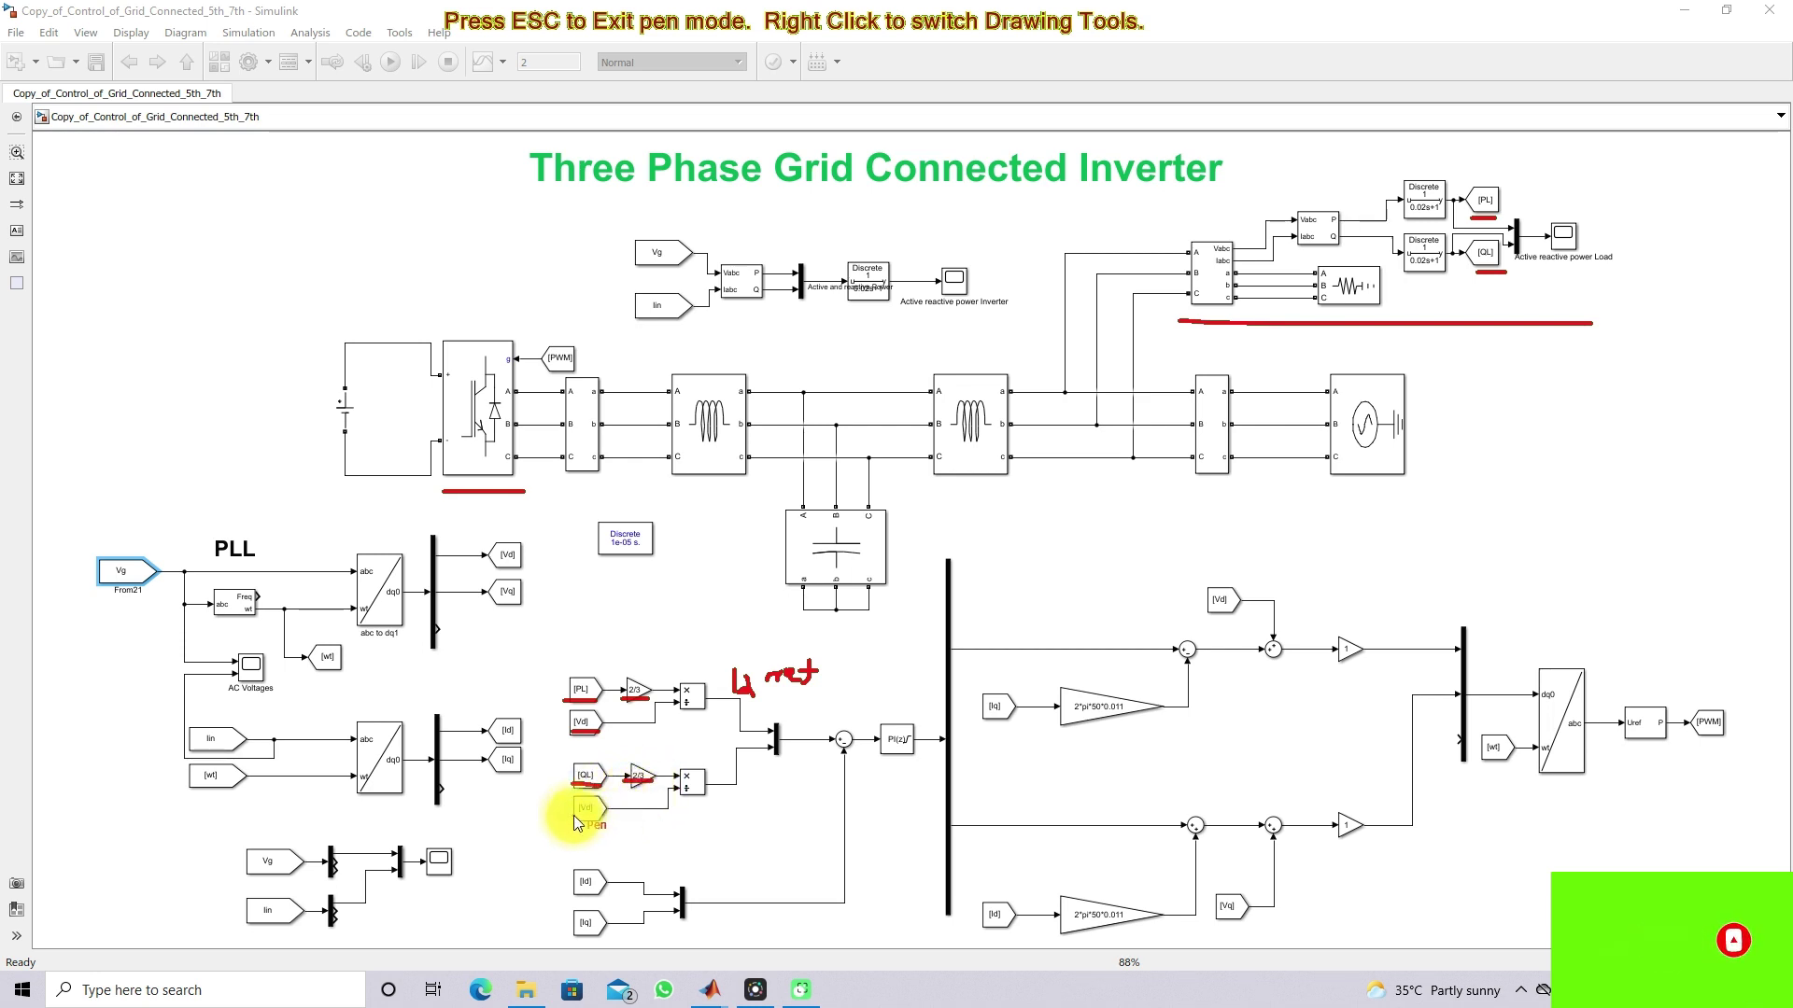
left_click_drag(730, 792, 750, 812)
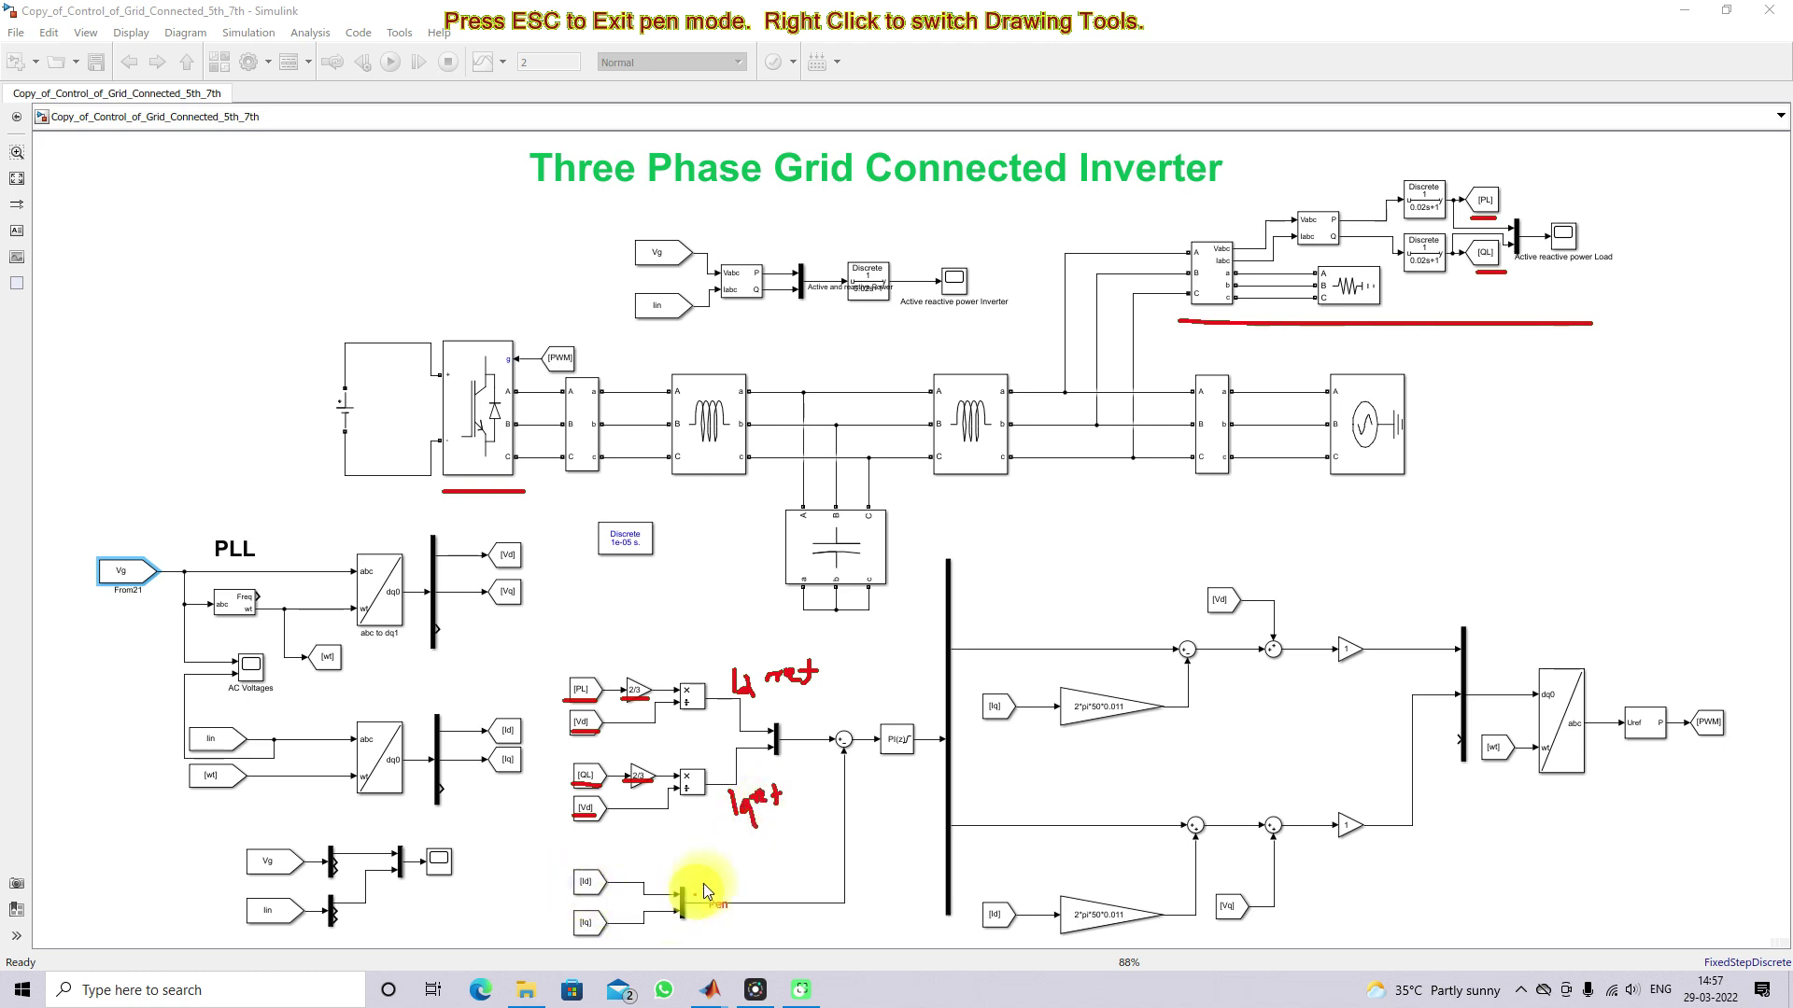
Underline the measured Id input, circle the error summing junction and the PI controller, and clear the pen marks.
mouse_move(573, 891)
left_mouse_down()
mouse_move(609, 937)
mouse_move(450, 797)
mouse_move(453, 776)
mouse_move(572, 897)
left_mouse_up()
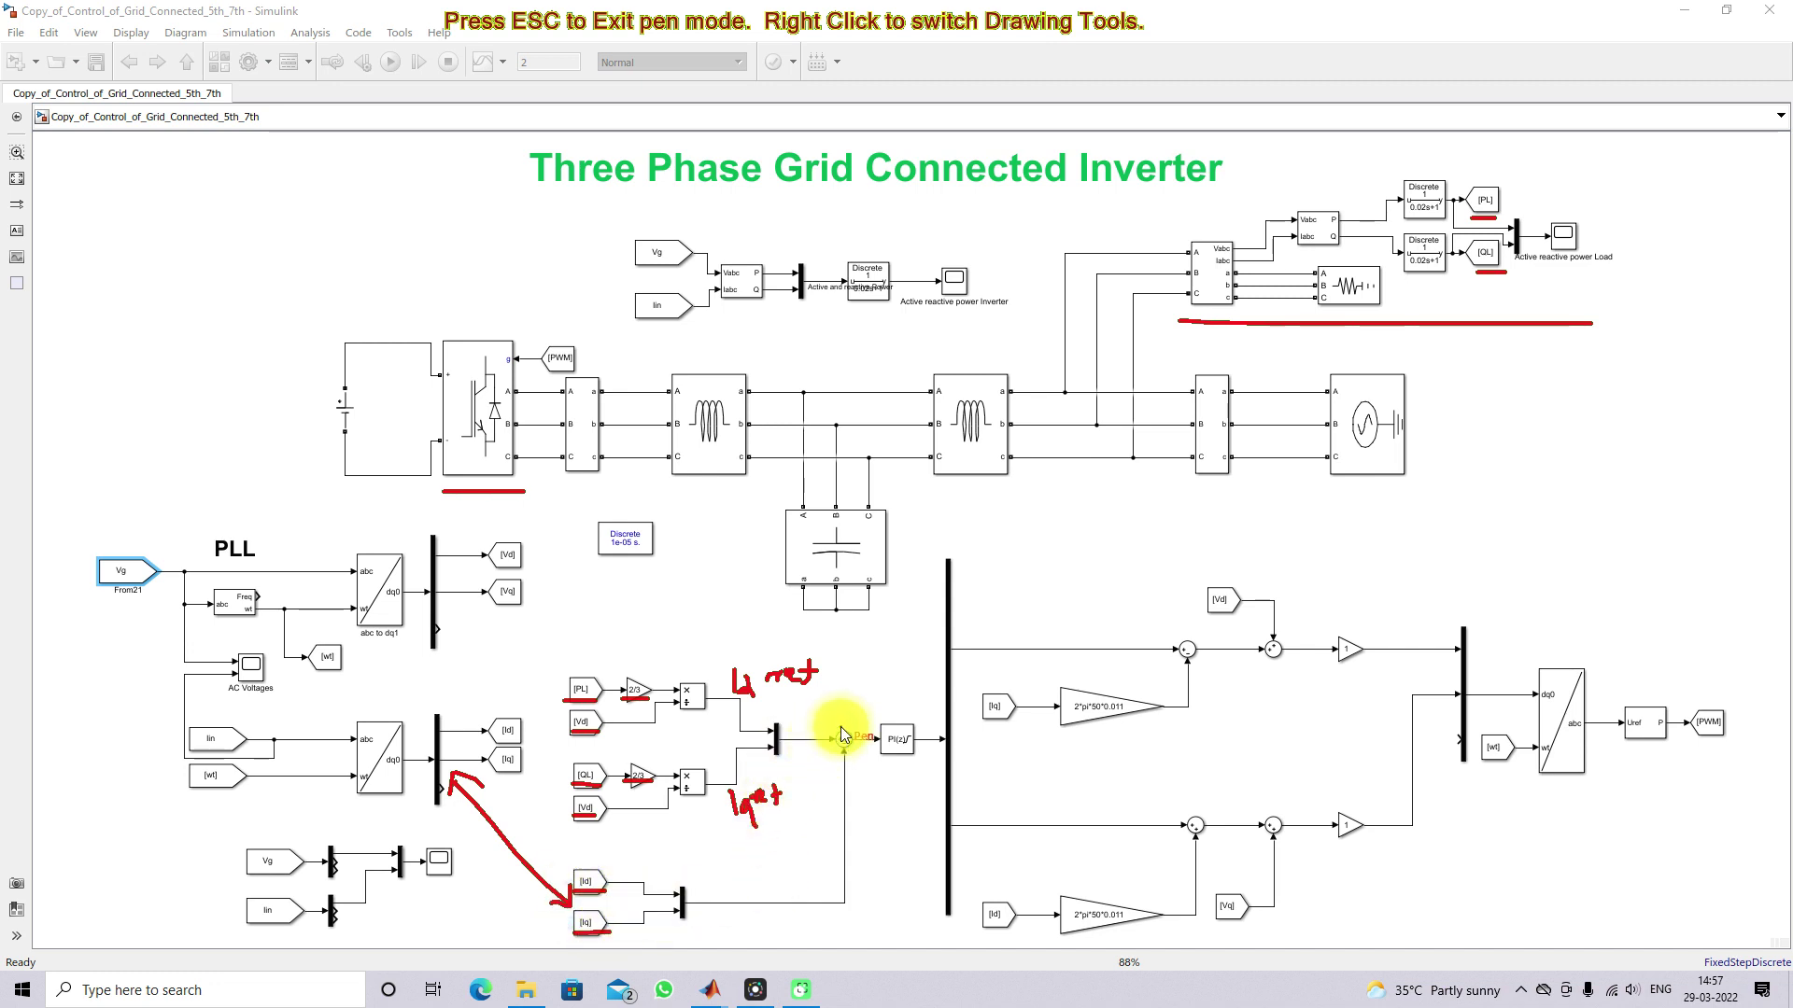
mouse_move(827, 767)
left_mouse_down()
mouse_move(845, 737)
mouse_move(827, 731)
left_mouse_up()
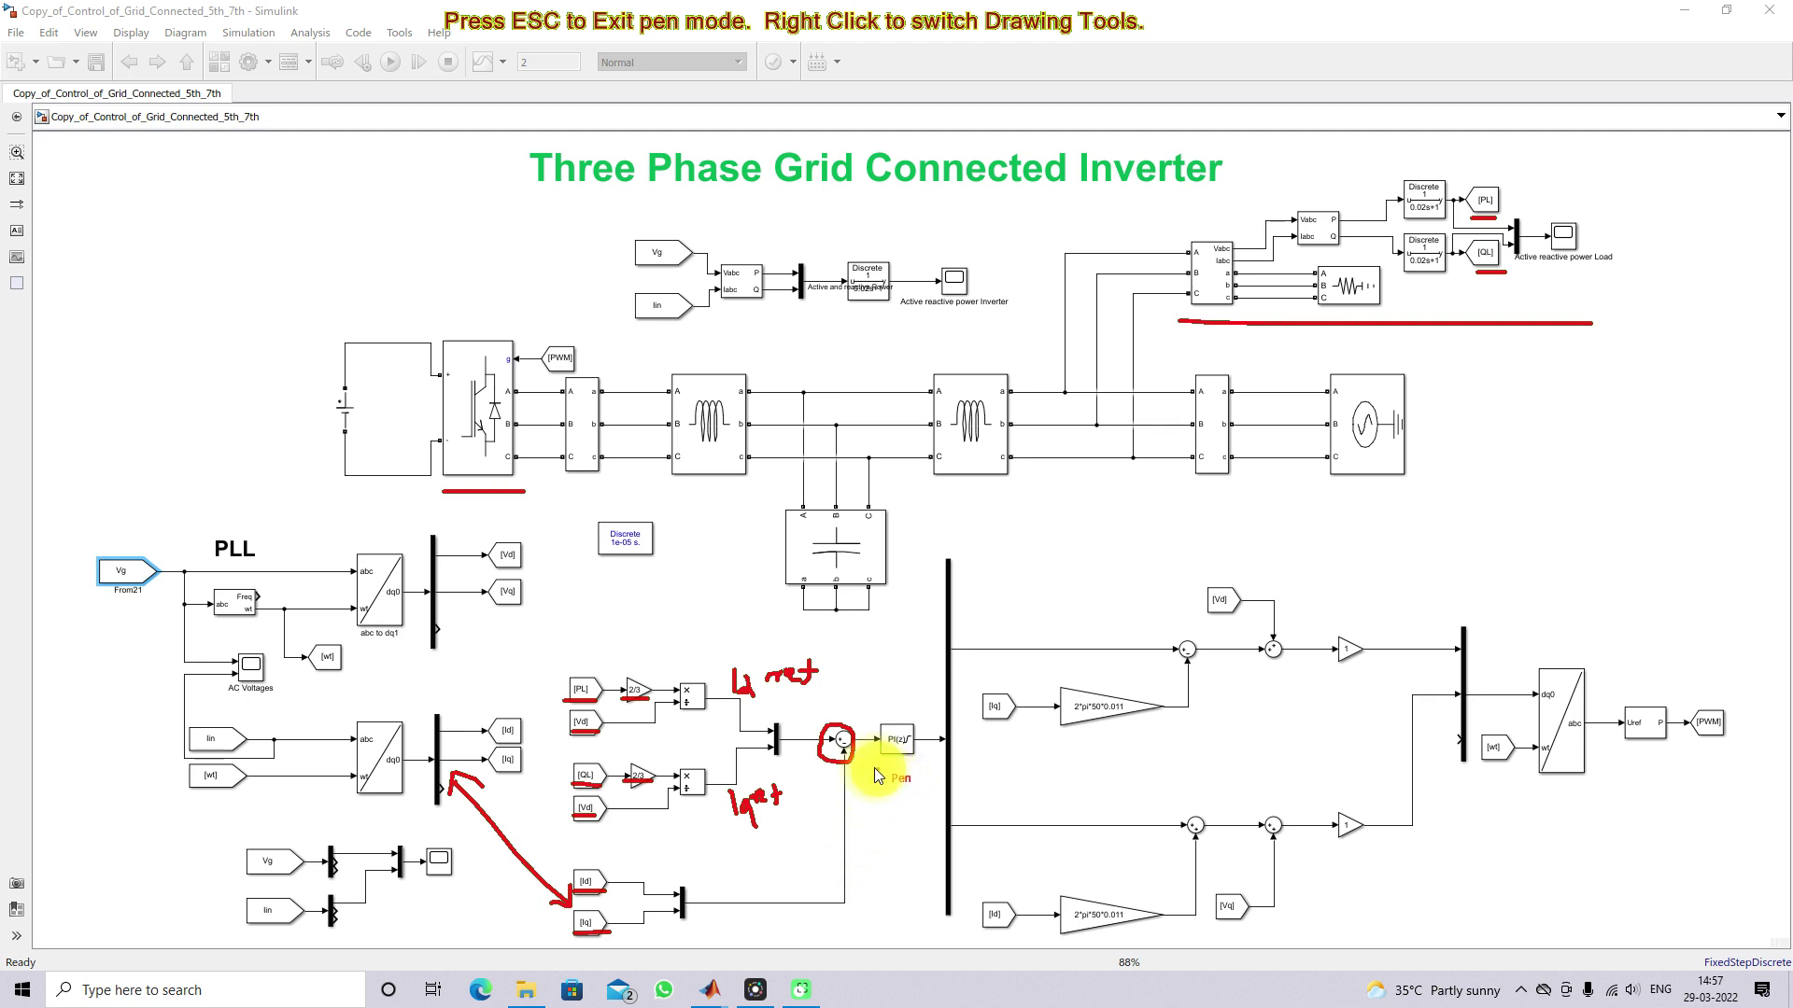
left_click_drag(870, 720, 877, 760)
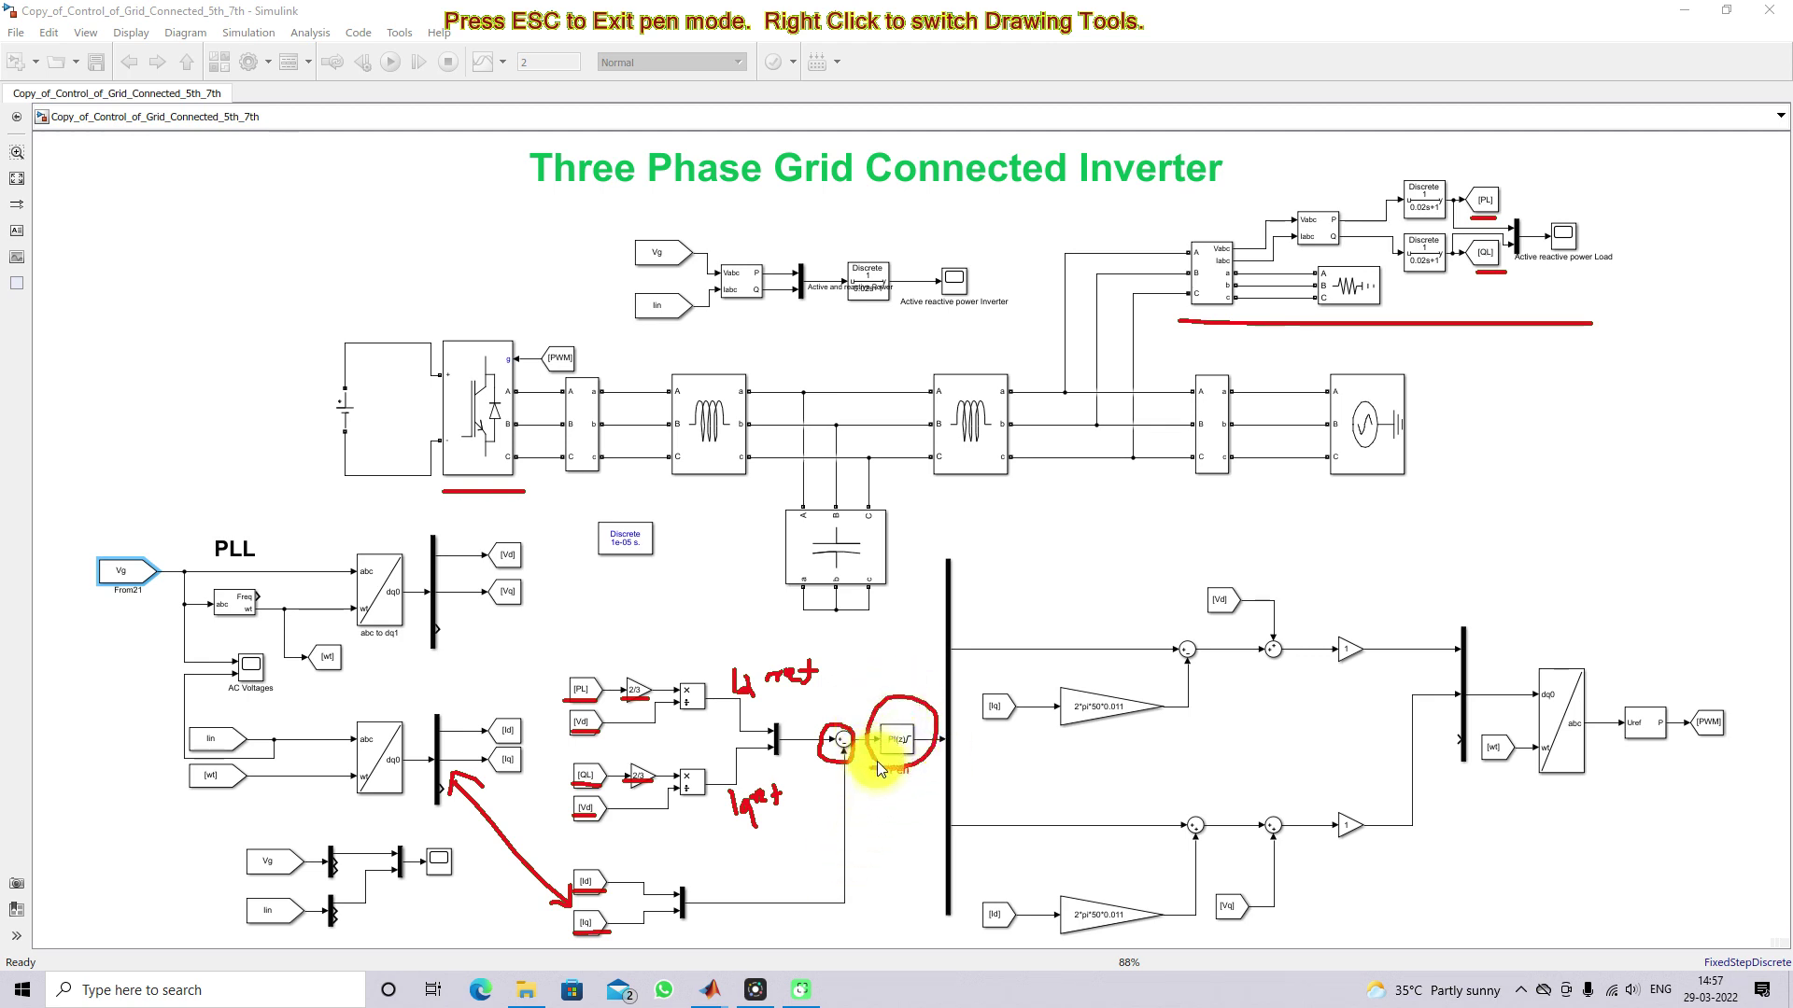
key("Escape")
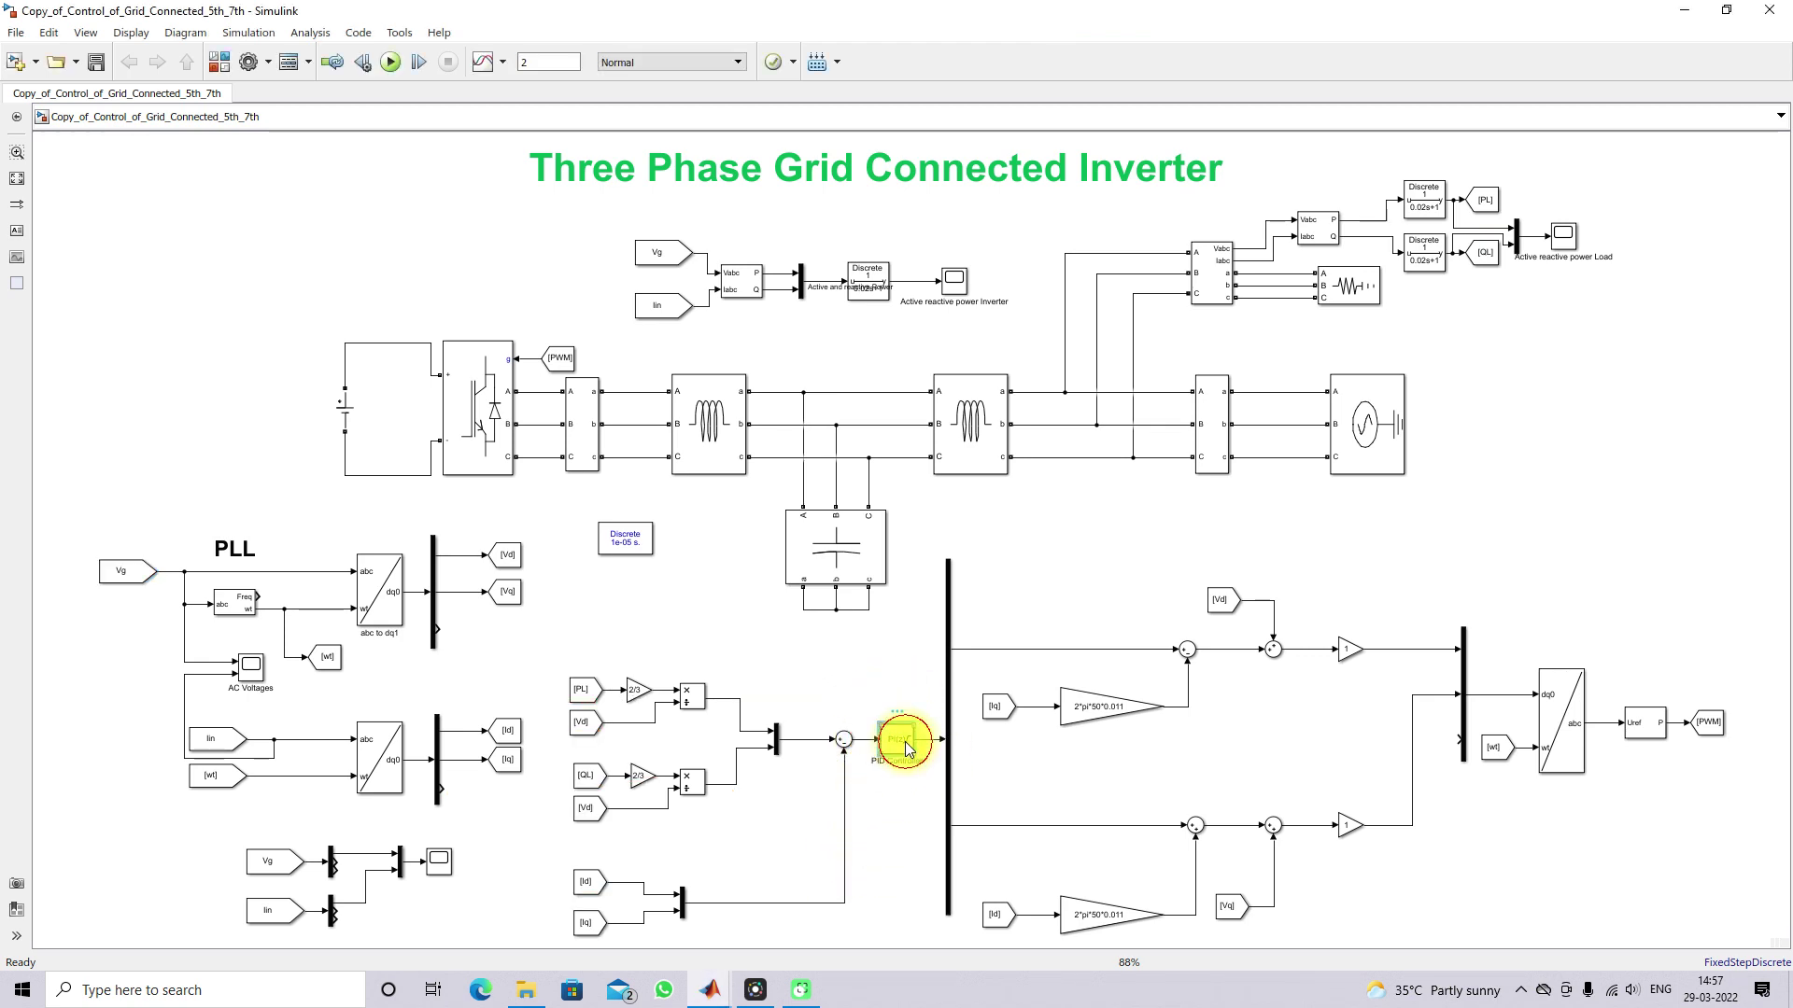
Review the PID Controller's proportional and integral gain settings and close its parameters.
double_click(898, 740)
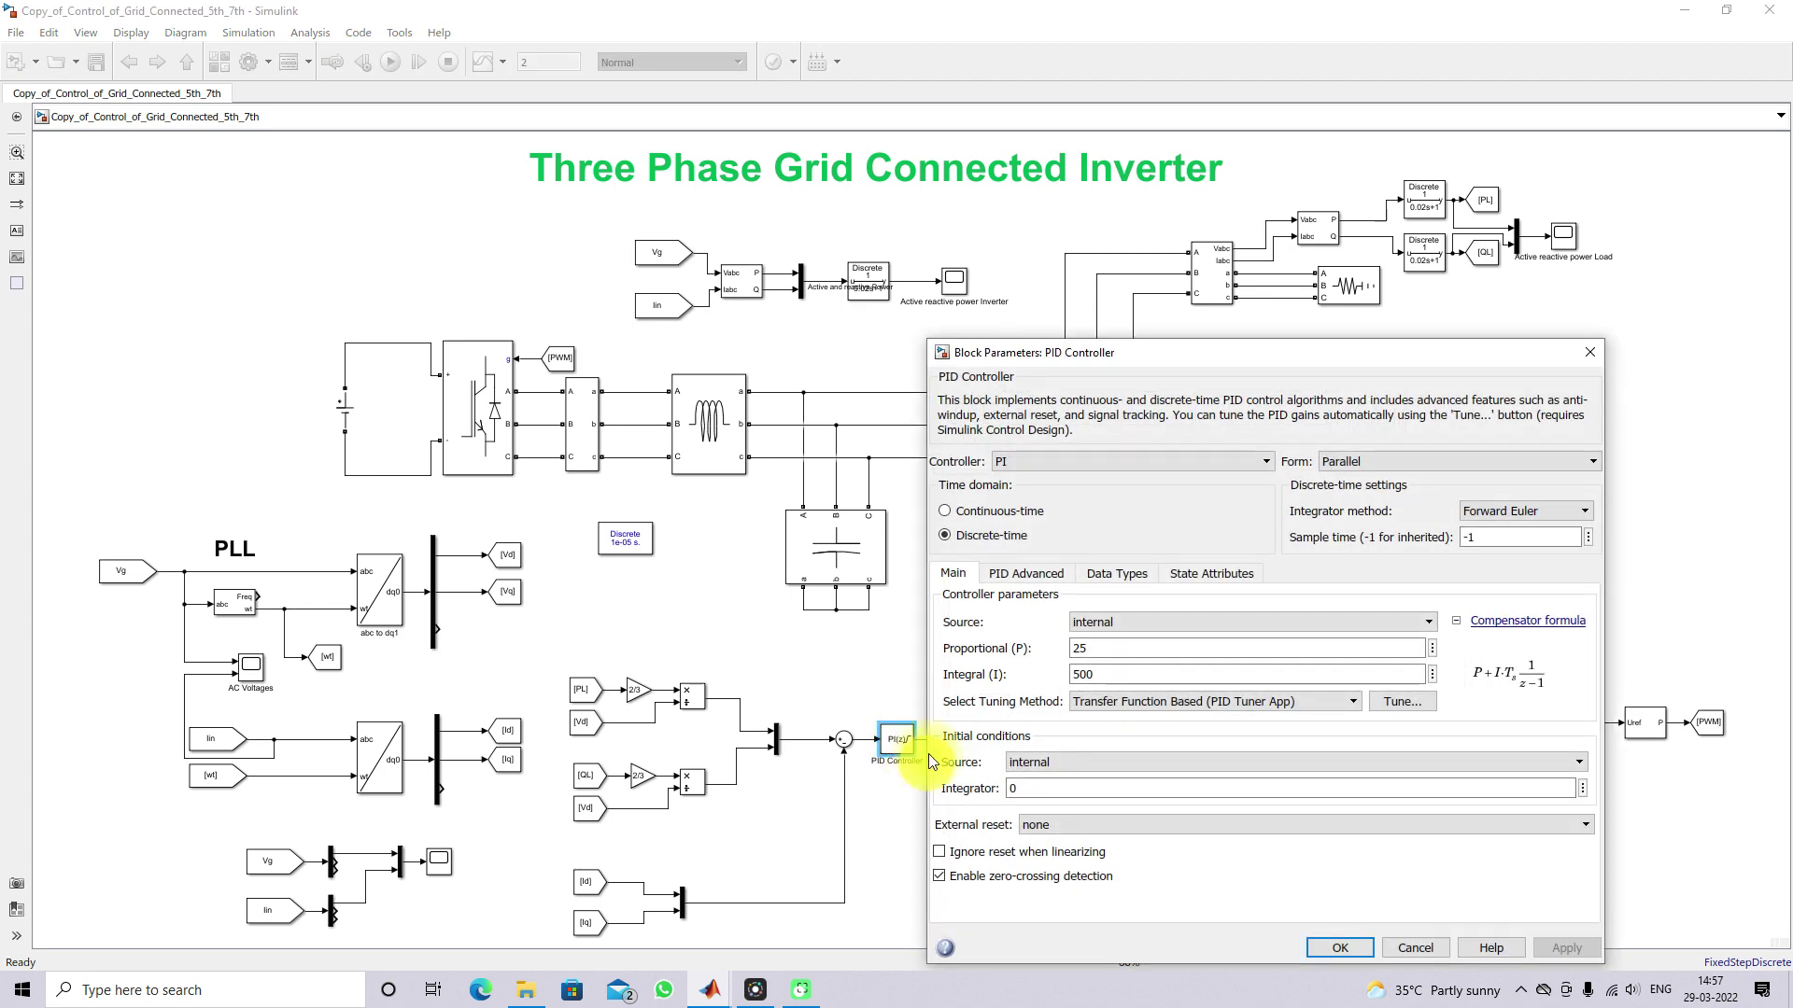
left_click_drag(1054, 359, 601, 261)
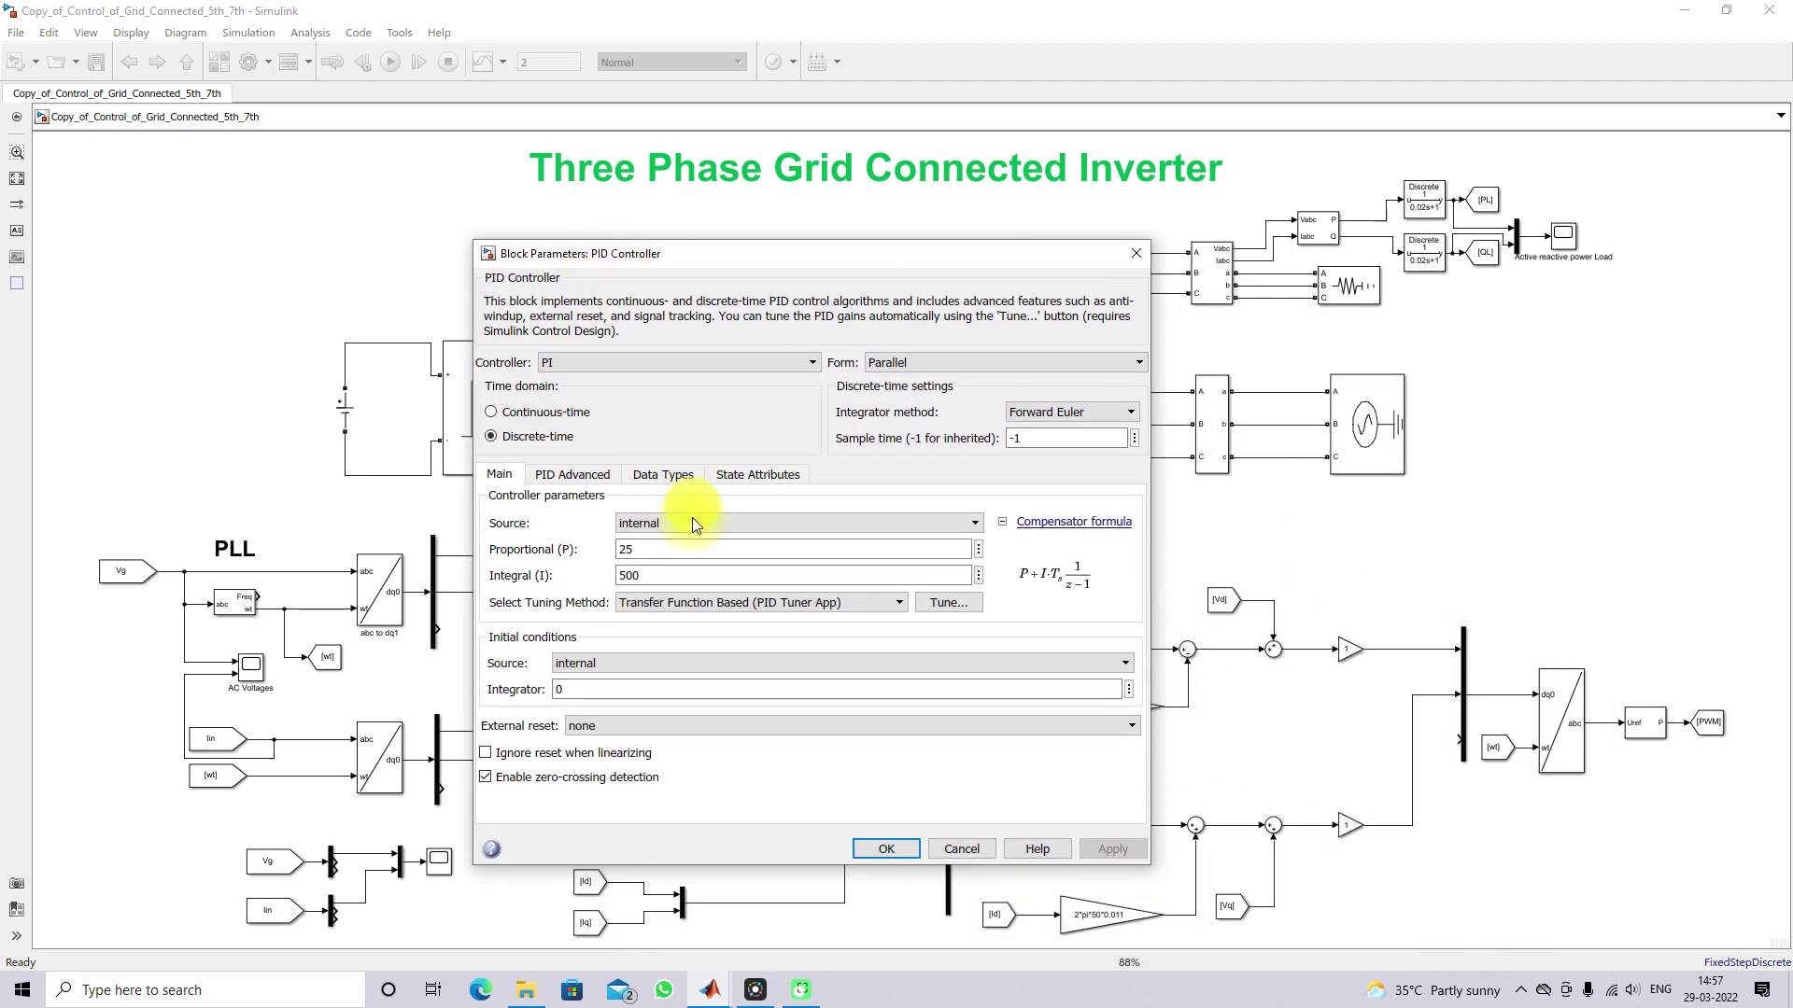
double_click(702, 573)
left_click(876, 850)
Highlight the two demultiplexed PI controller output lines and the 2*pi*50*0.011 gain fed by Iq.
left_click(1008, 652)
left_click(1005, 826)
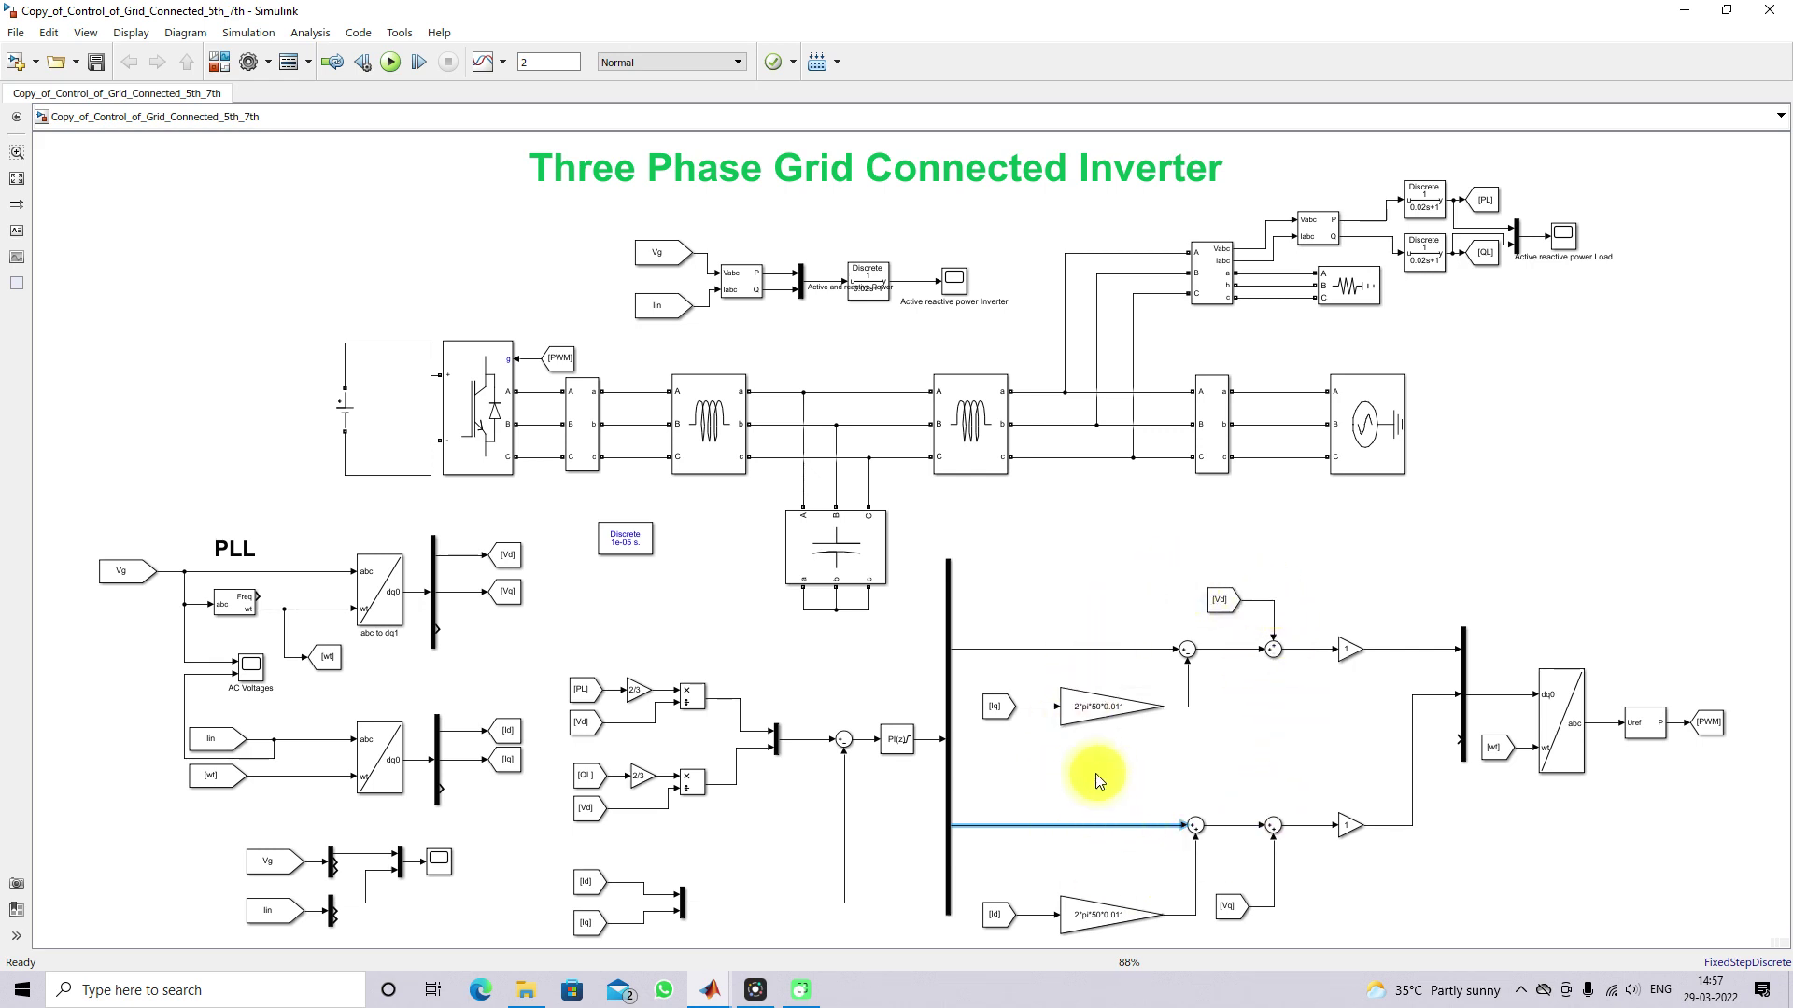
left_click(1133, 649)
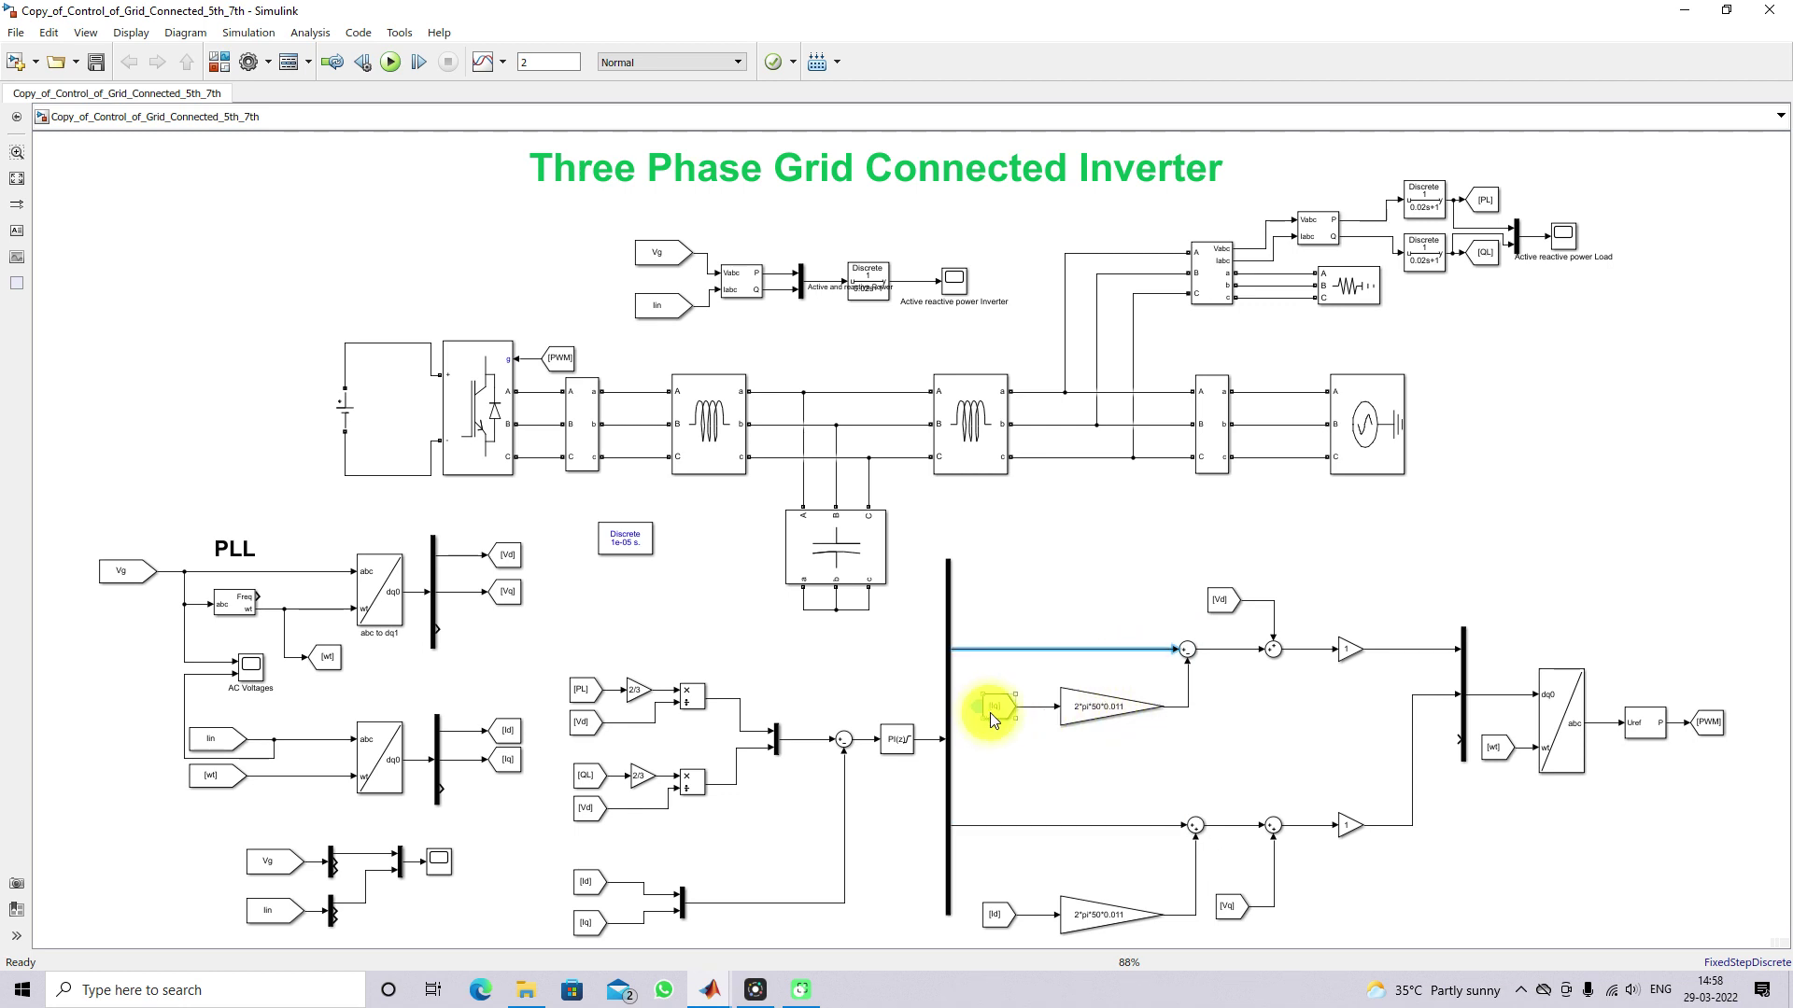
left_click(1083, 713)
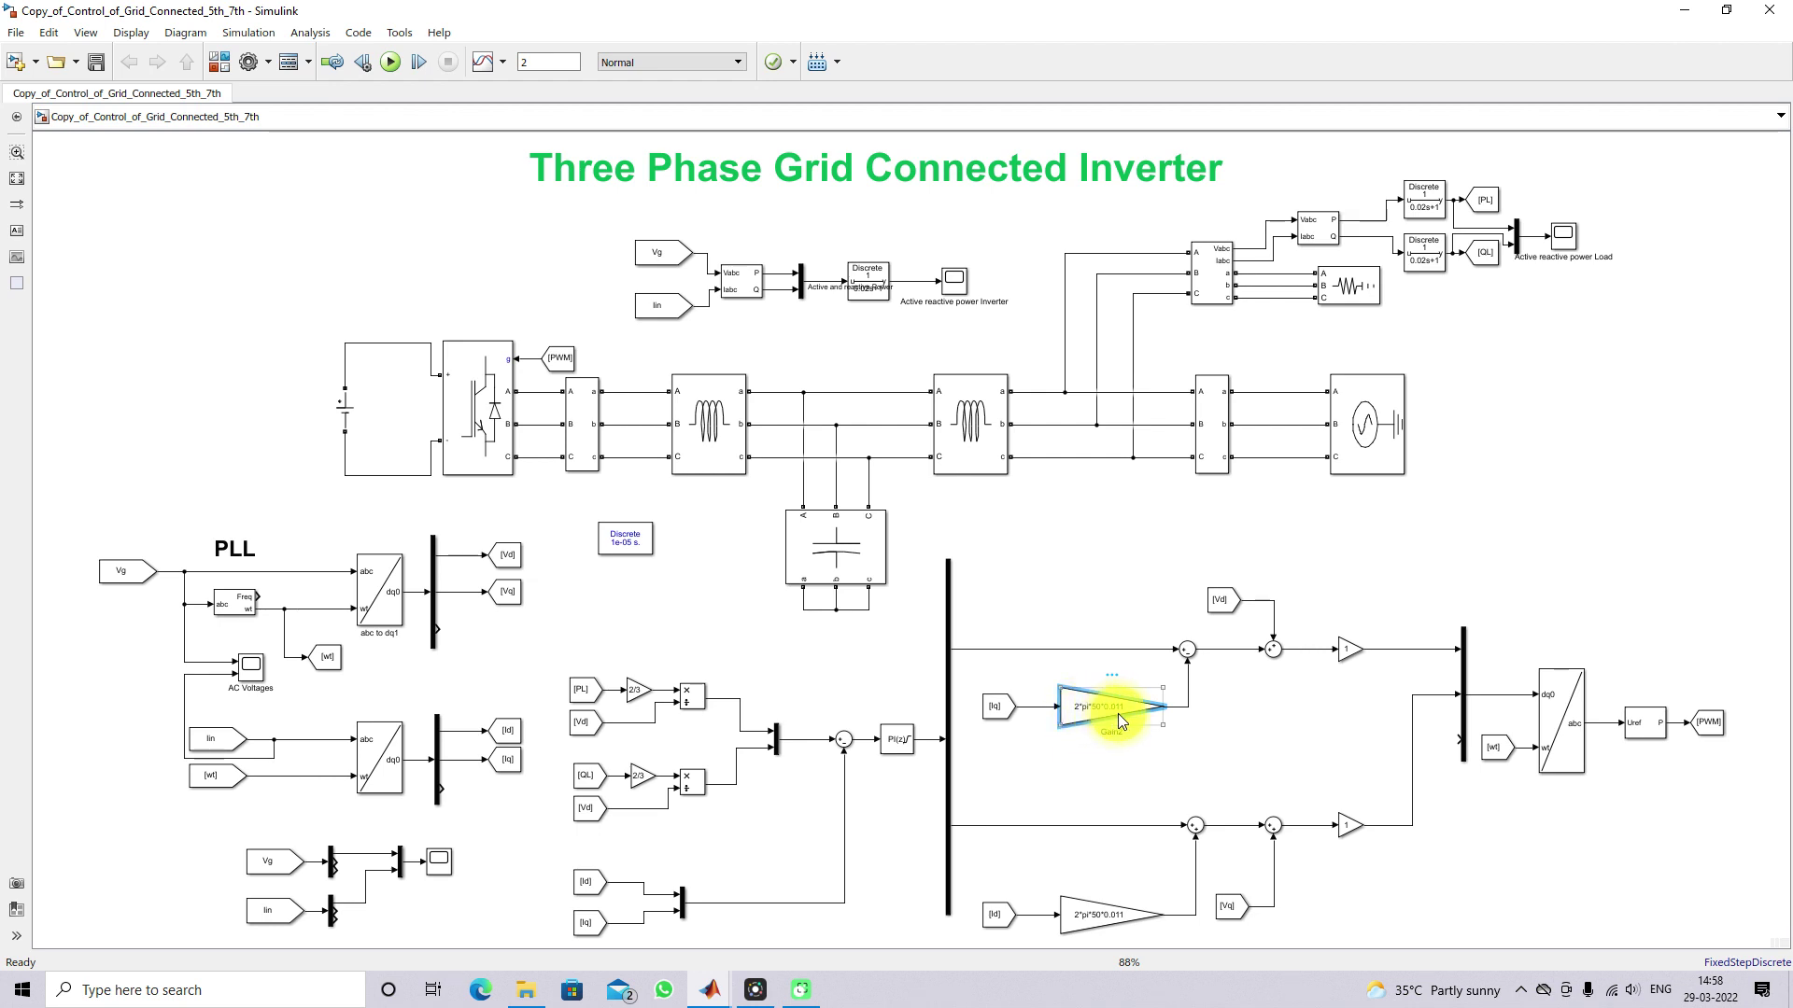
Check the inductance settings of the two series RLC branches on either side of the filter capacitor.
double_click(708, 431)
double_click(853, 478)
left_click(889, 552)
left_click(962, 452)
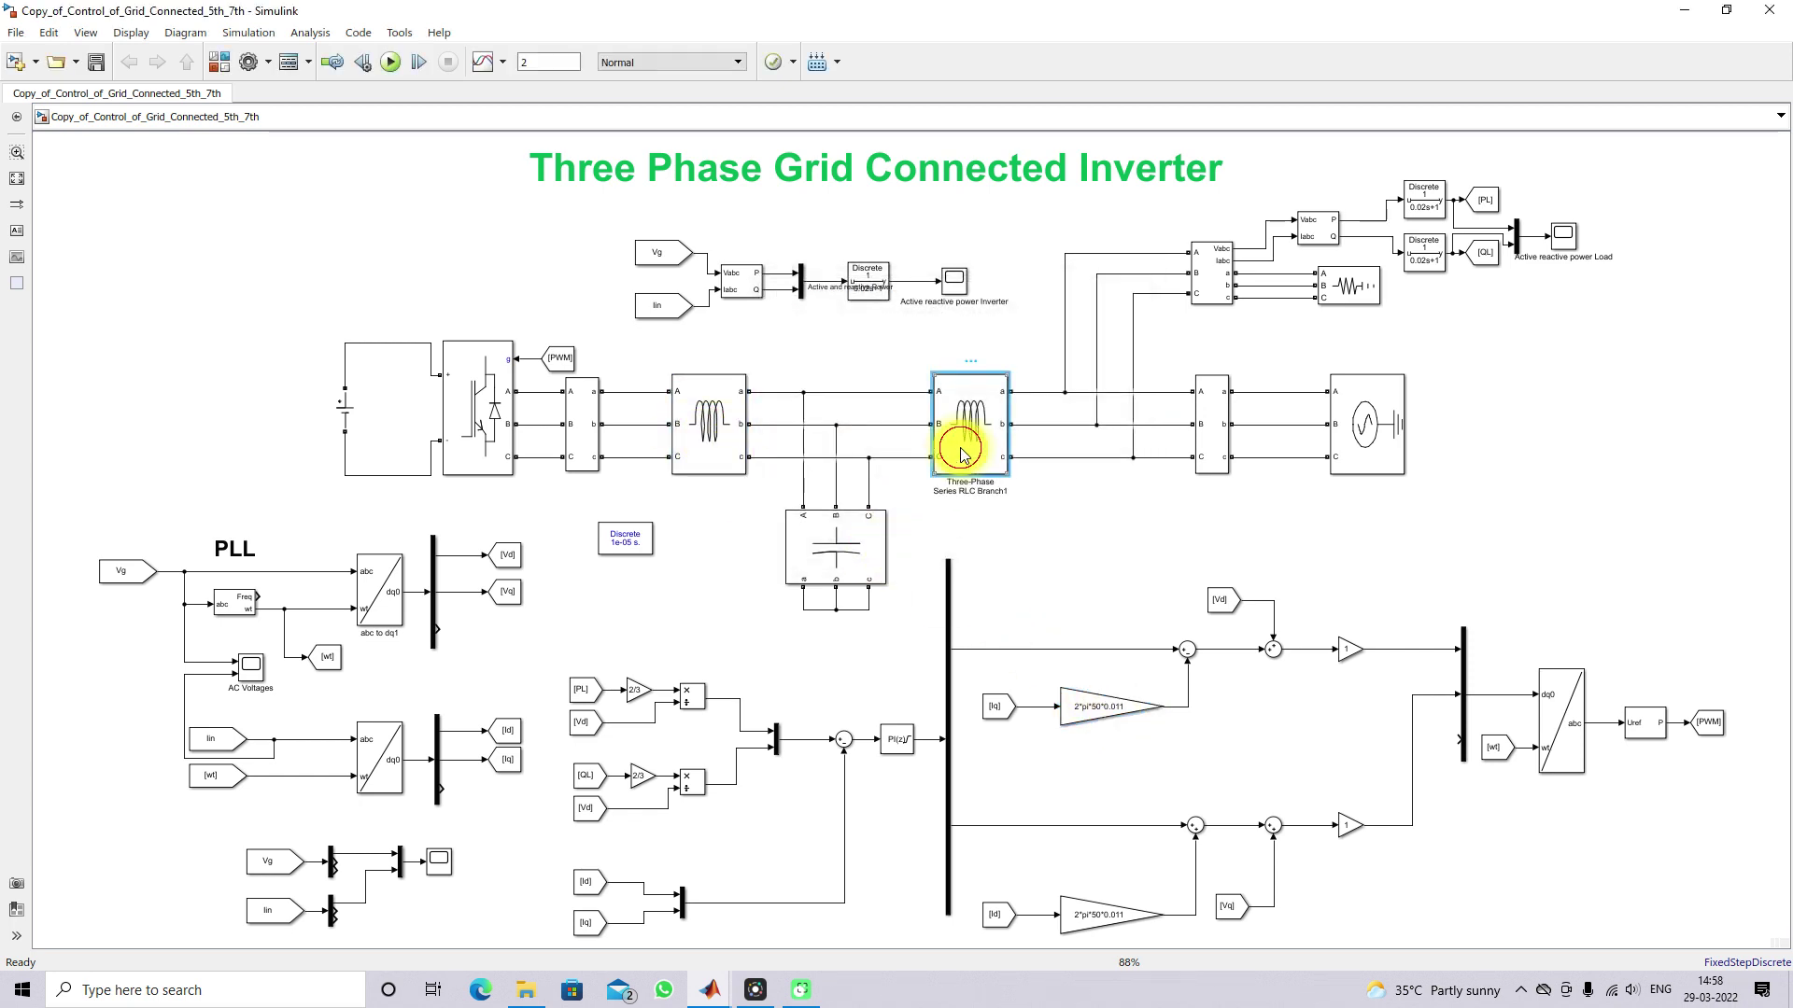
double_click(962, 453)
double_click(1074, 471)
left_click(1139, 552)
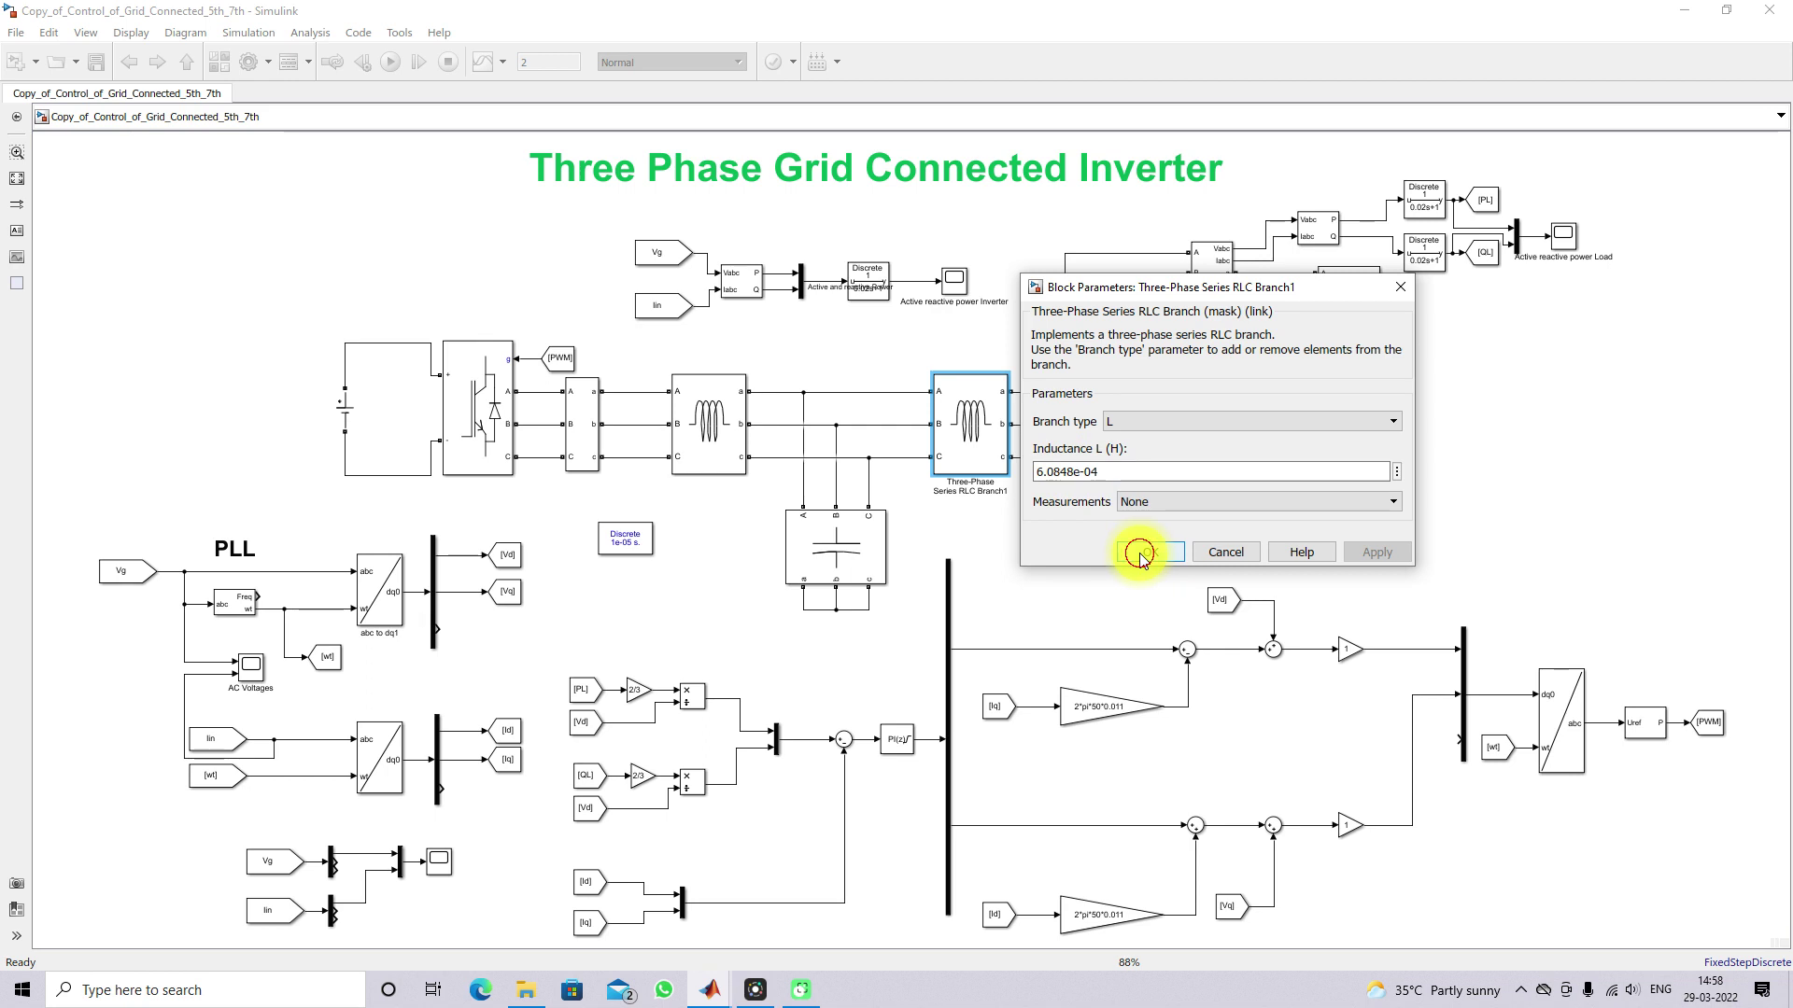
left_click(1081, 801)
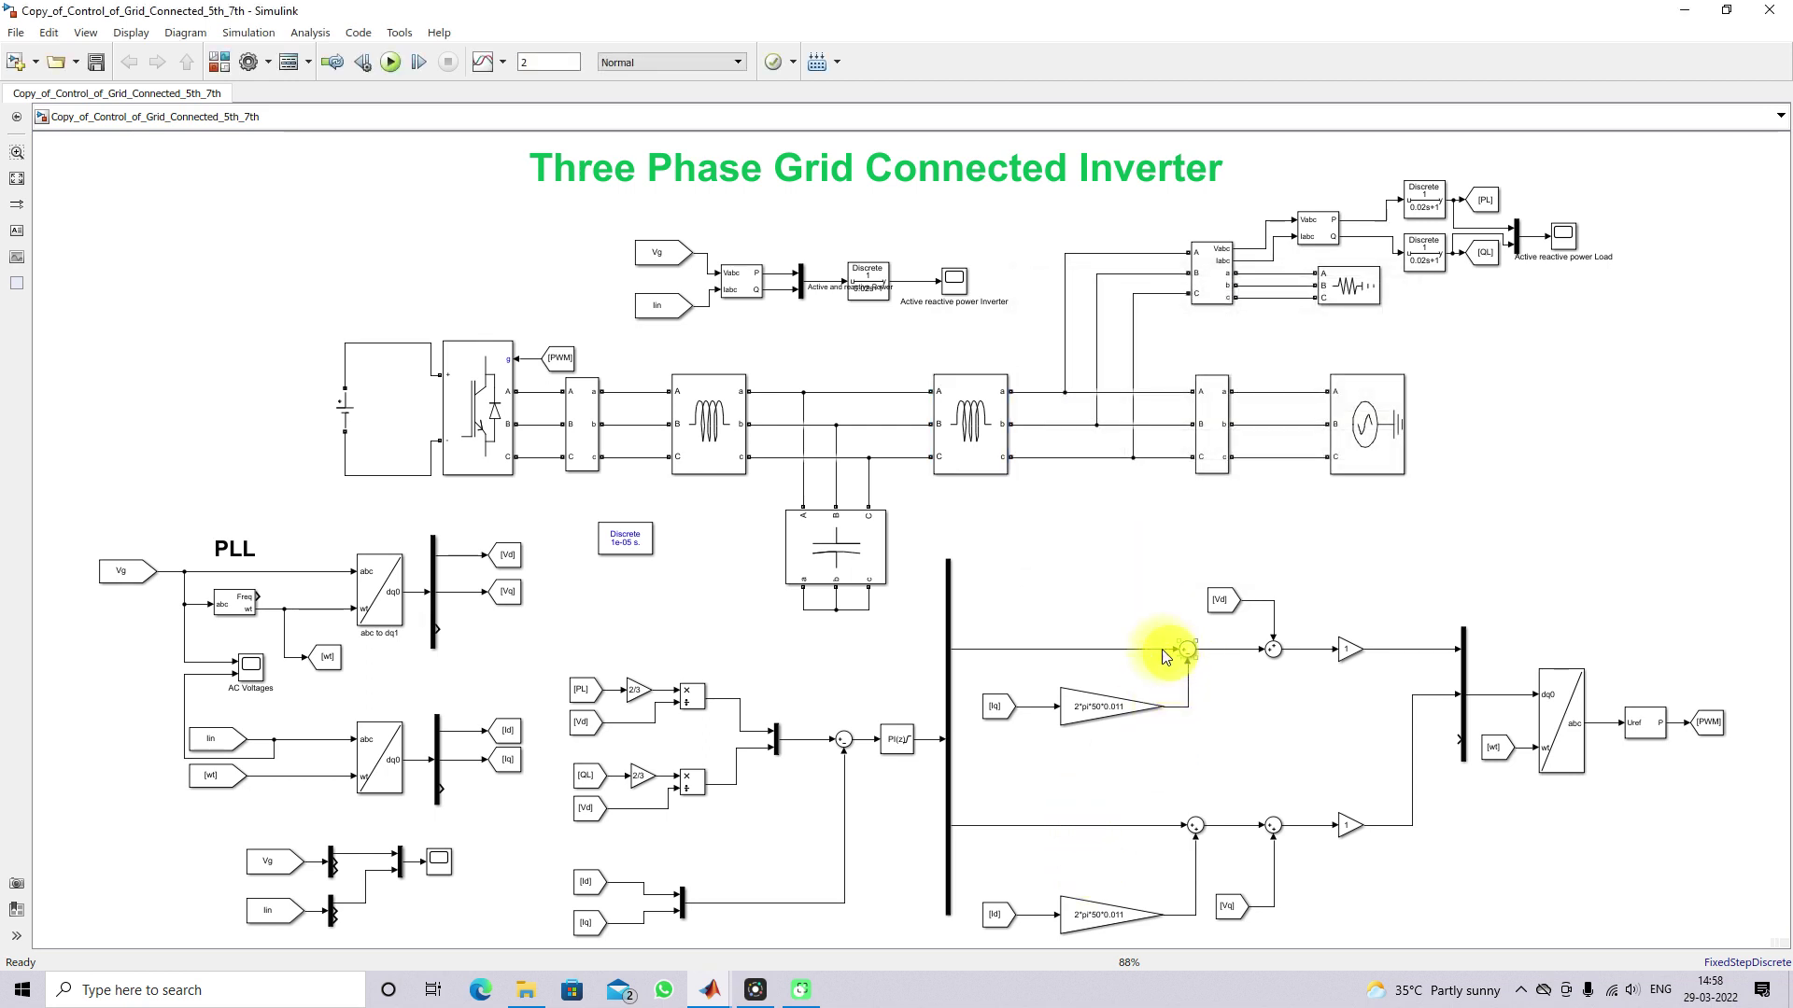
Trace the d-axis signal line by line through the Iq decoupling sum and the Vd sum to the output gain.
left_click(1112, 650)
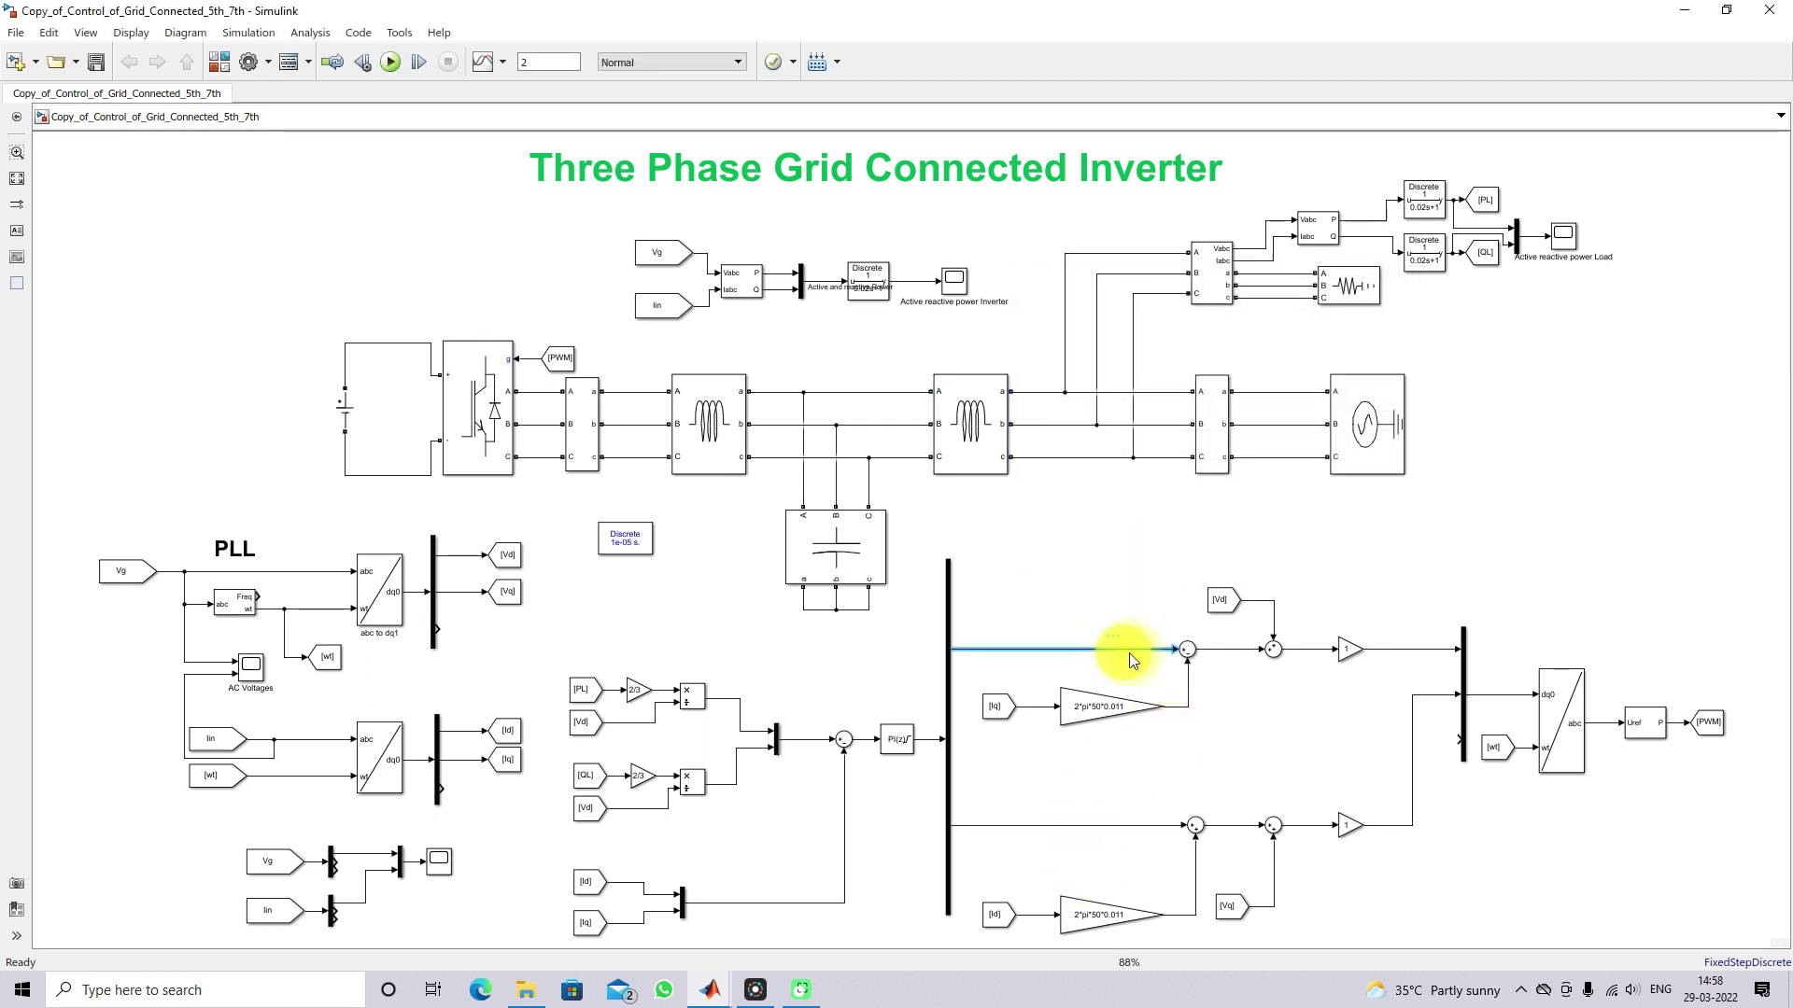
left_click(1214, 649)
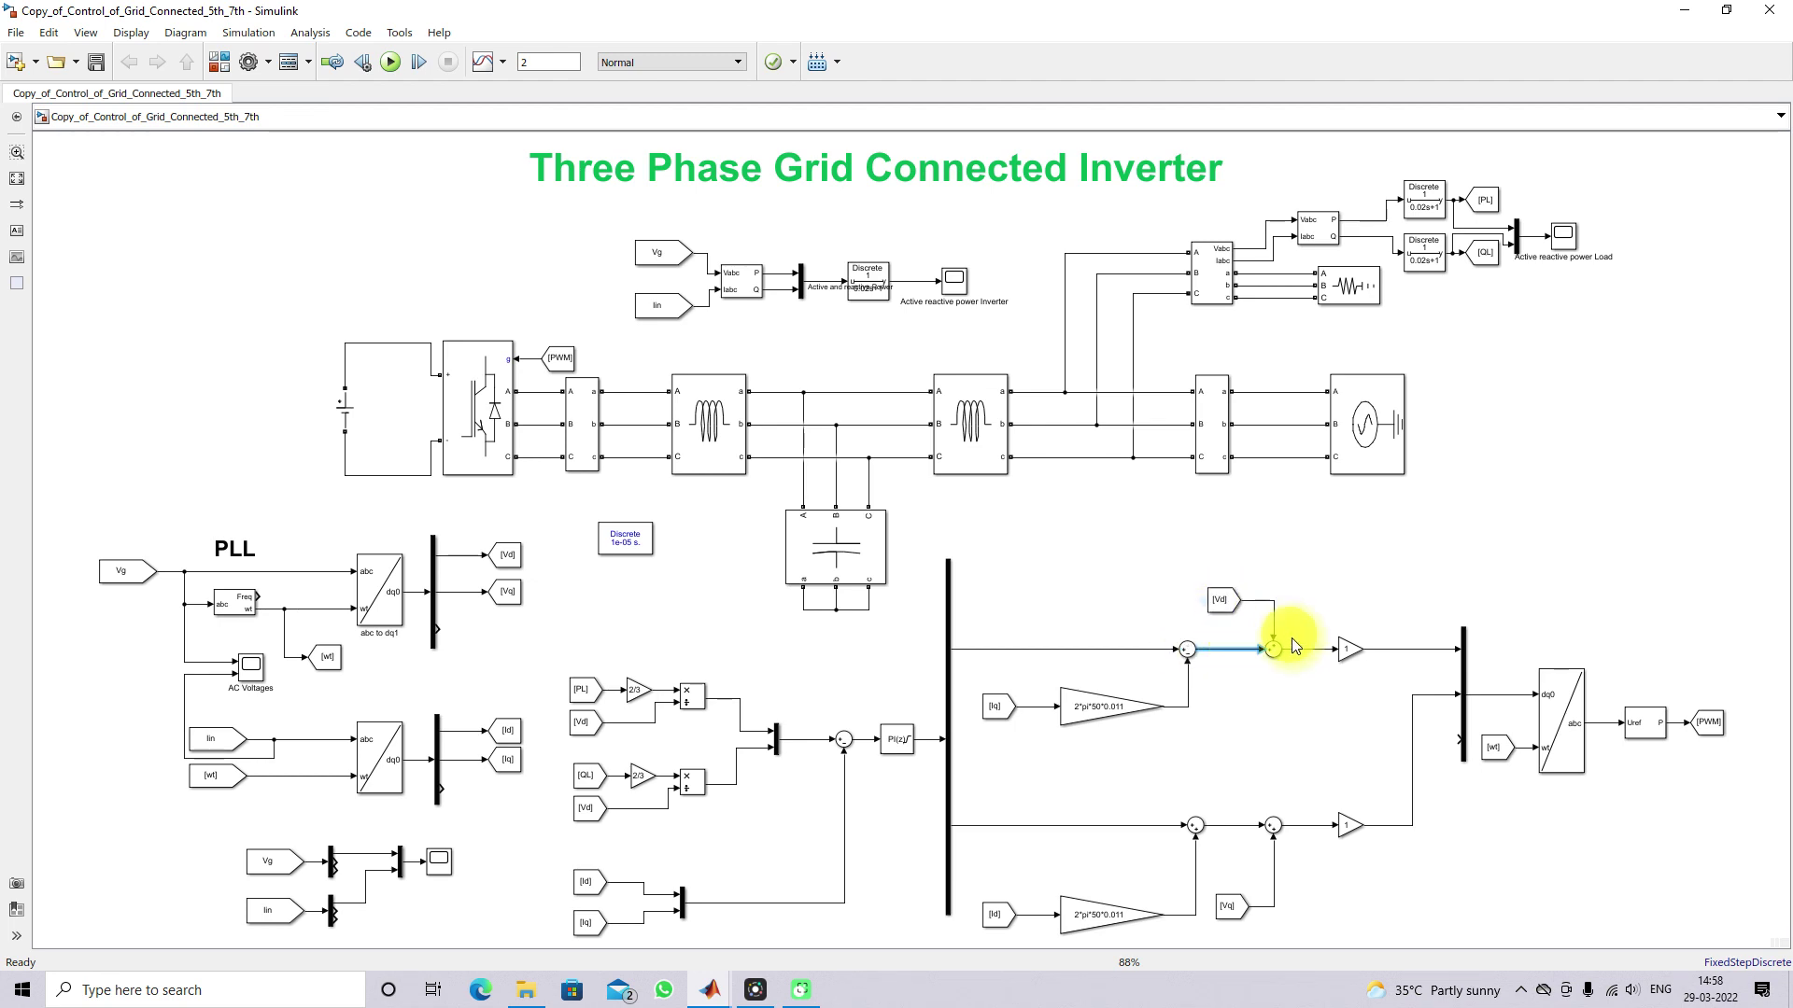
left_click(1310, 651)
Trace the q-axis signal through the Id and Vq sums, and highlight the d-axis gain's line into the multiplexer.
left_click(1027, 826)
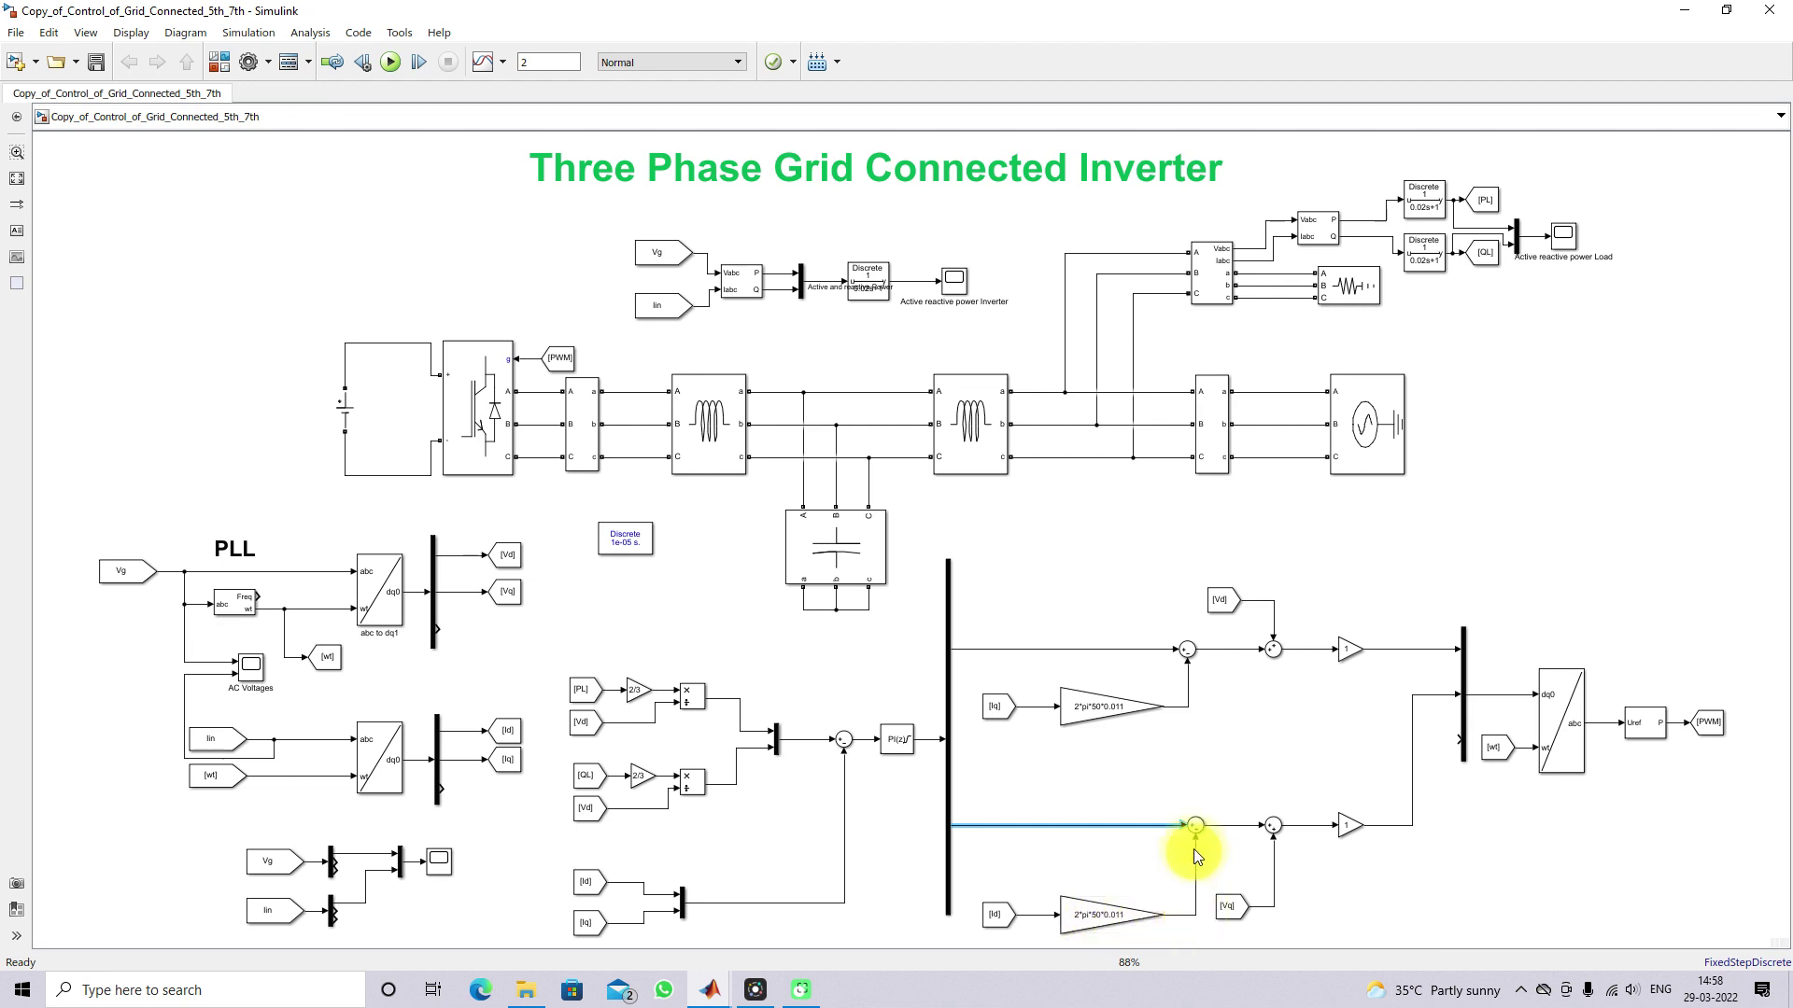
left_click(1223, 826)
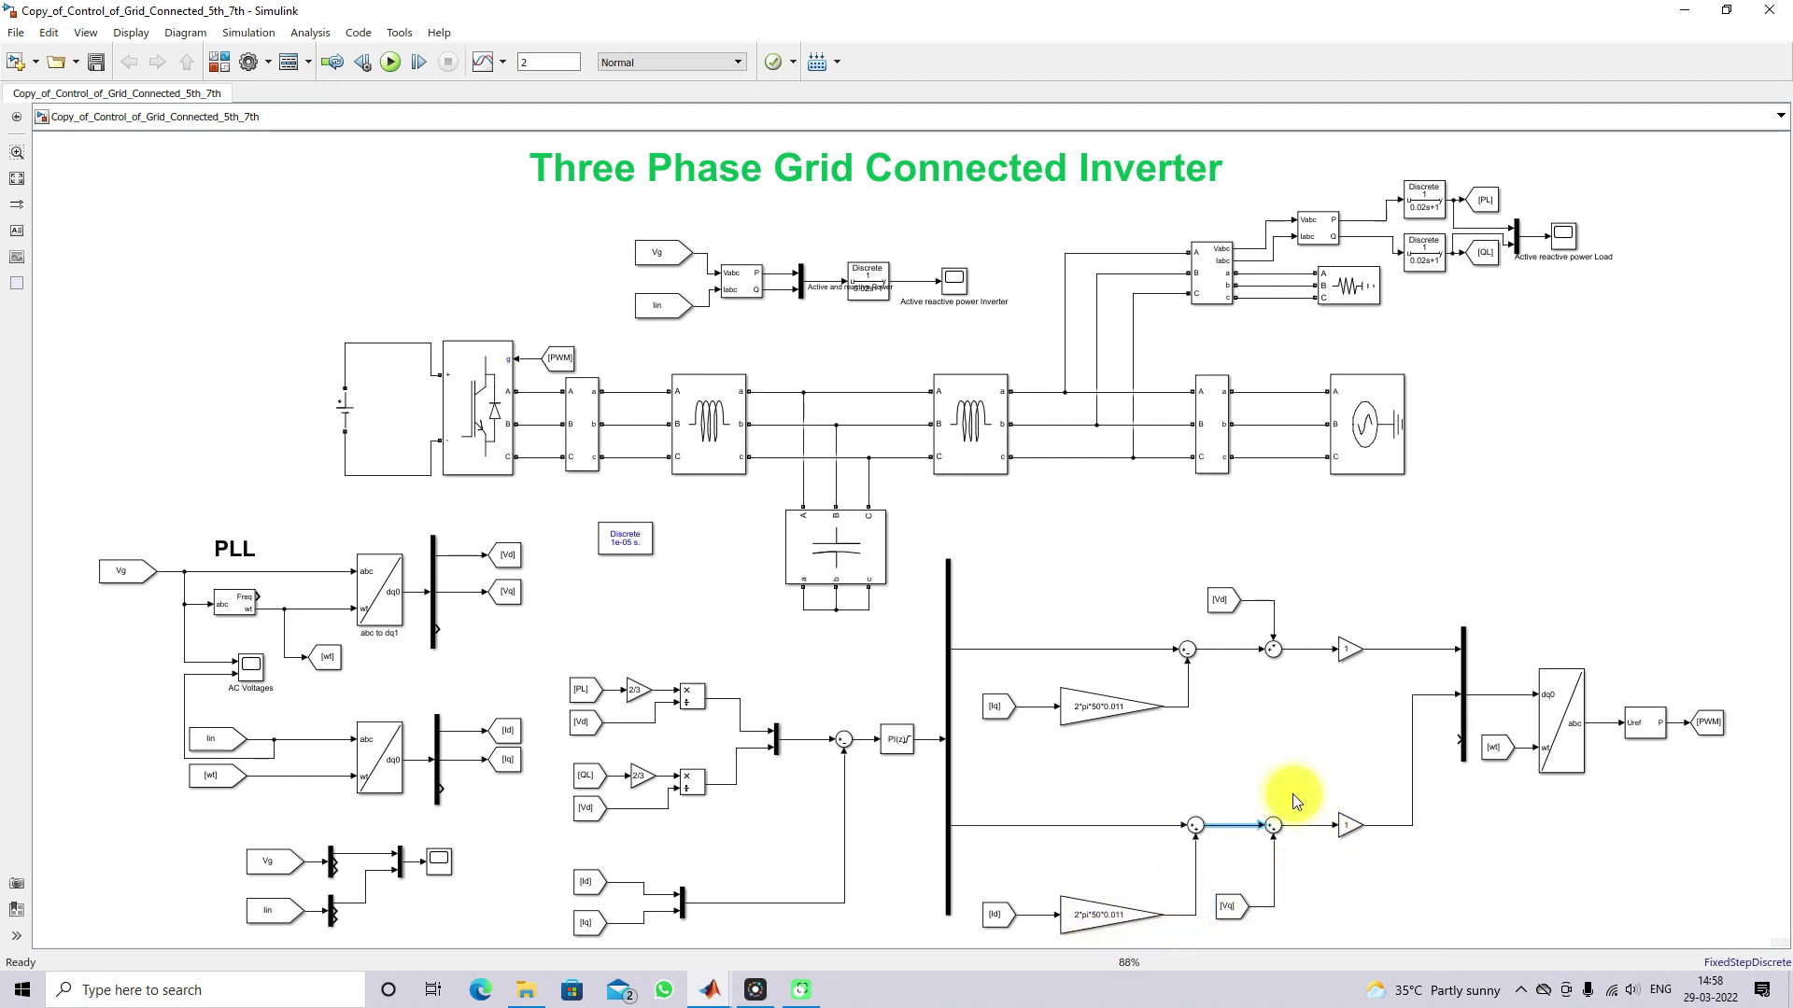
left_click(1304, 827)
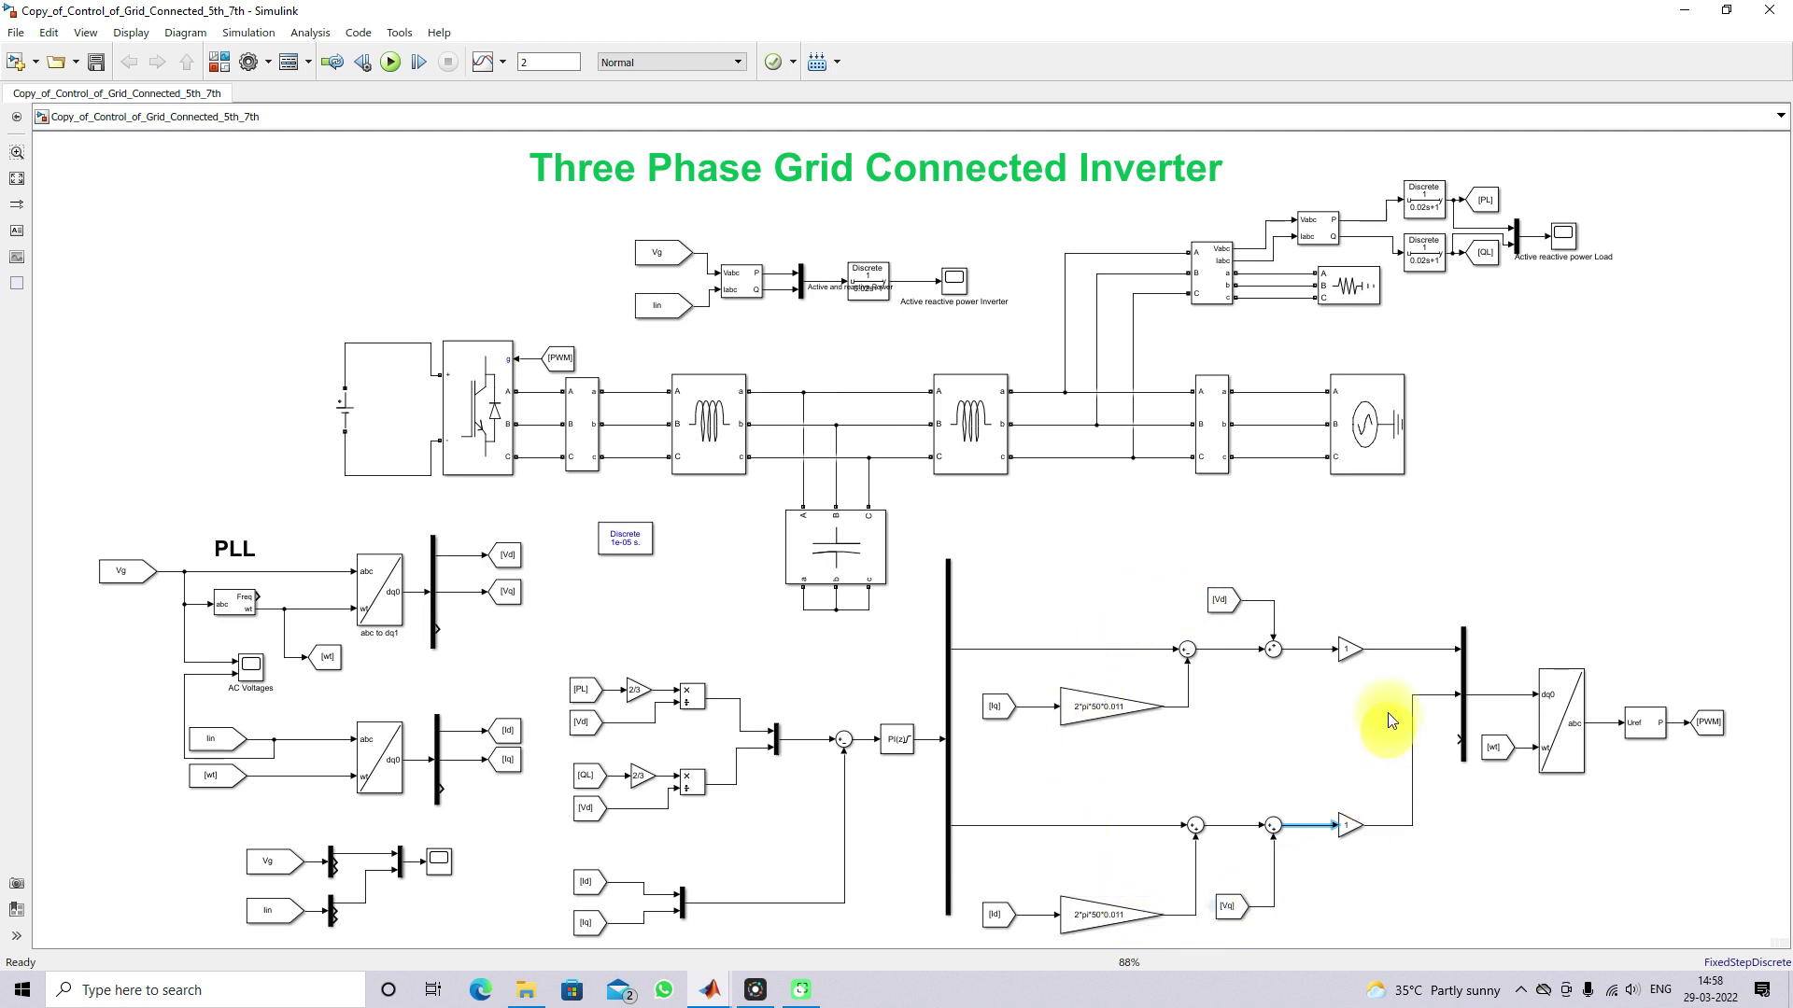
left_click(1406, 649)
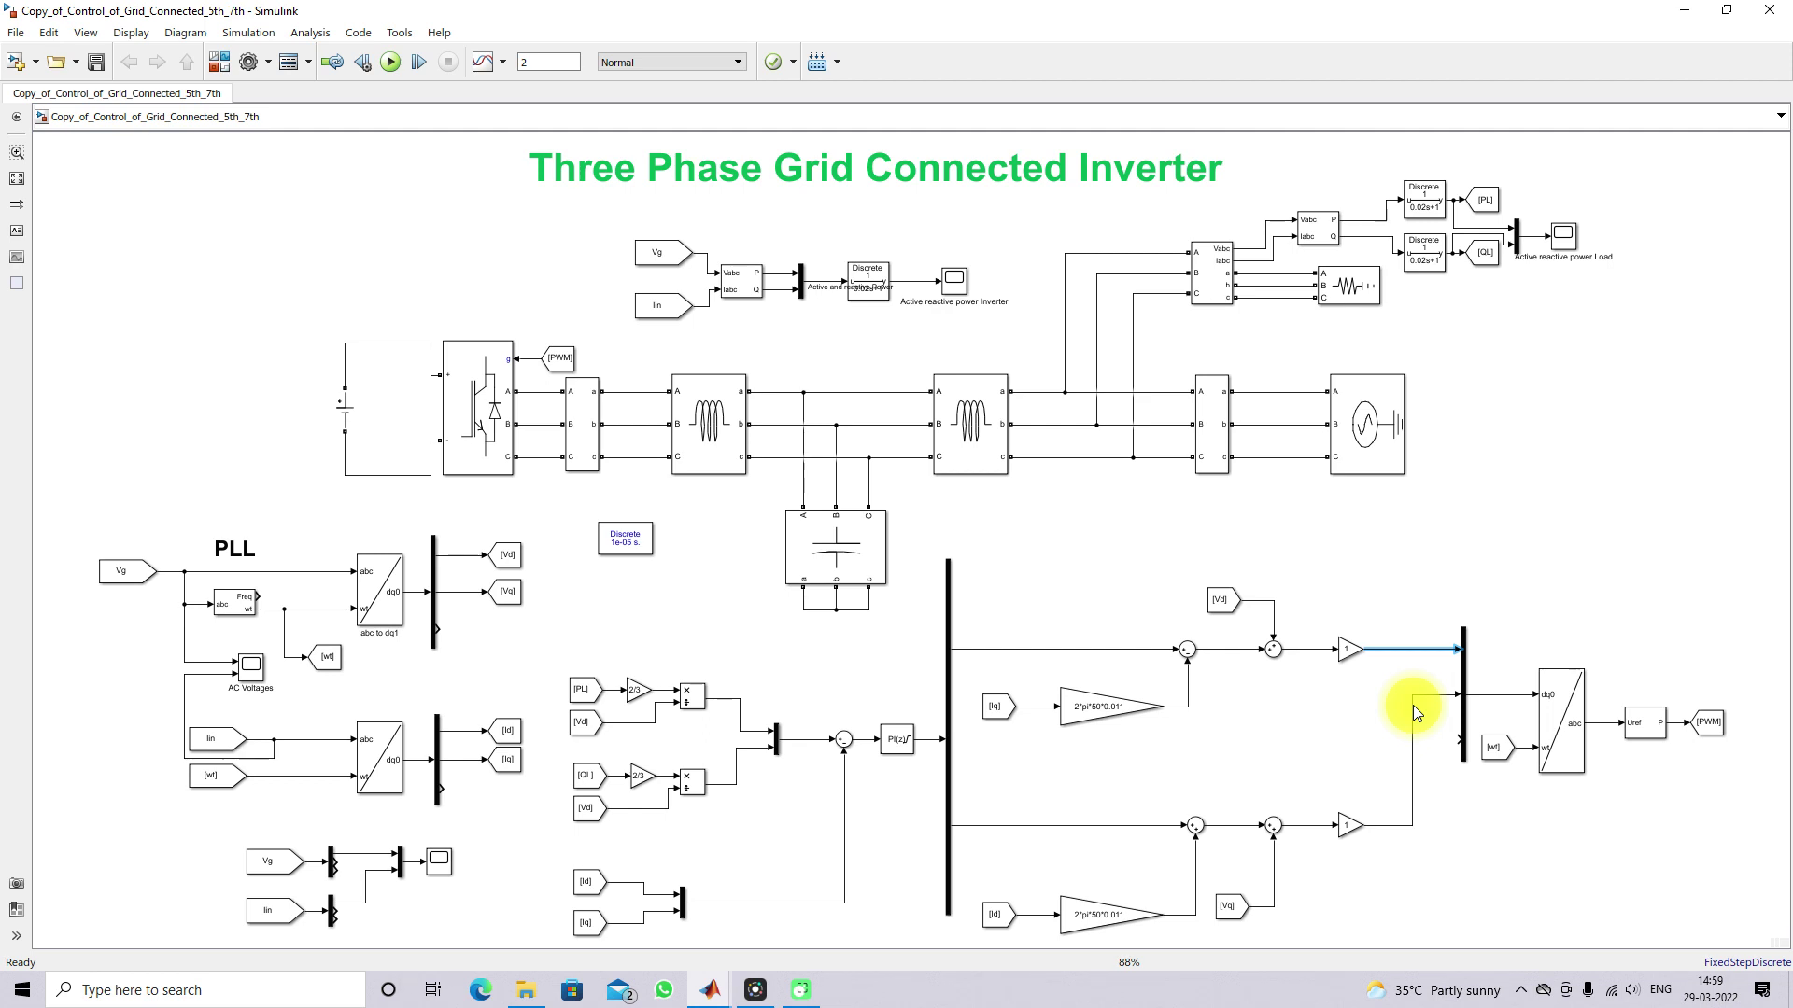
Underline the dq0 input and abc output of the dq0-to-abc transformation with the pen, and clear the marks.
key("F9")
mouse_move(1539, 706)
left_mouse_down()
mouse_move(1563, 705)
mouse_move(1583, 737)
left_mouse_up()
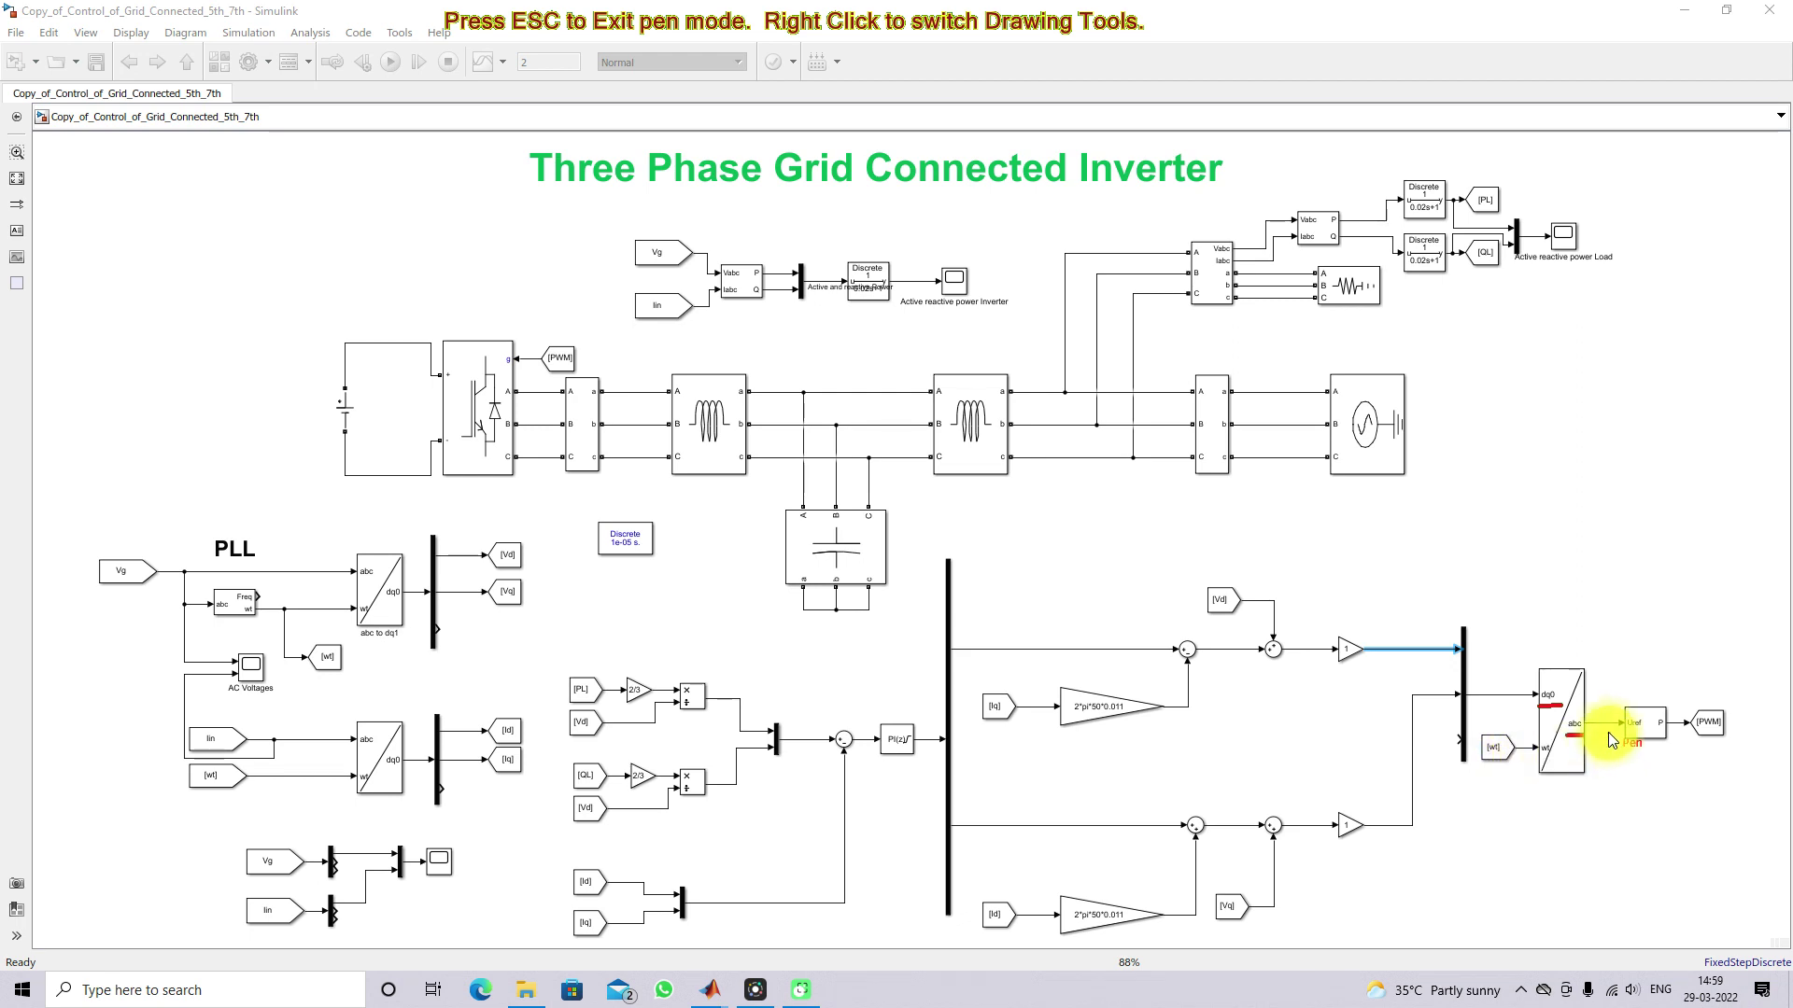
mouse_move(1604, 727)
left_mouse_down()
mouse_move(1602, 763)
mouse_move(1613, 738)
left_mouse_up()
key("Escape")
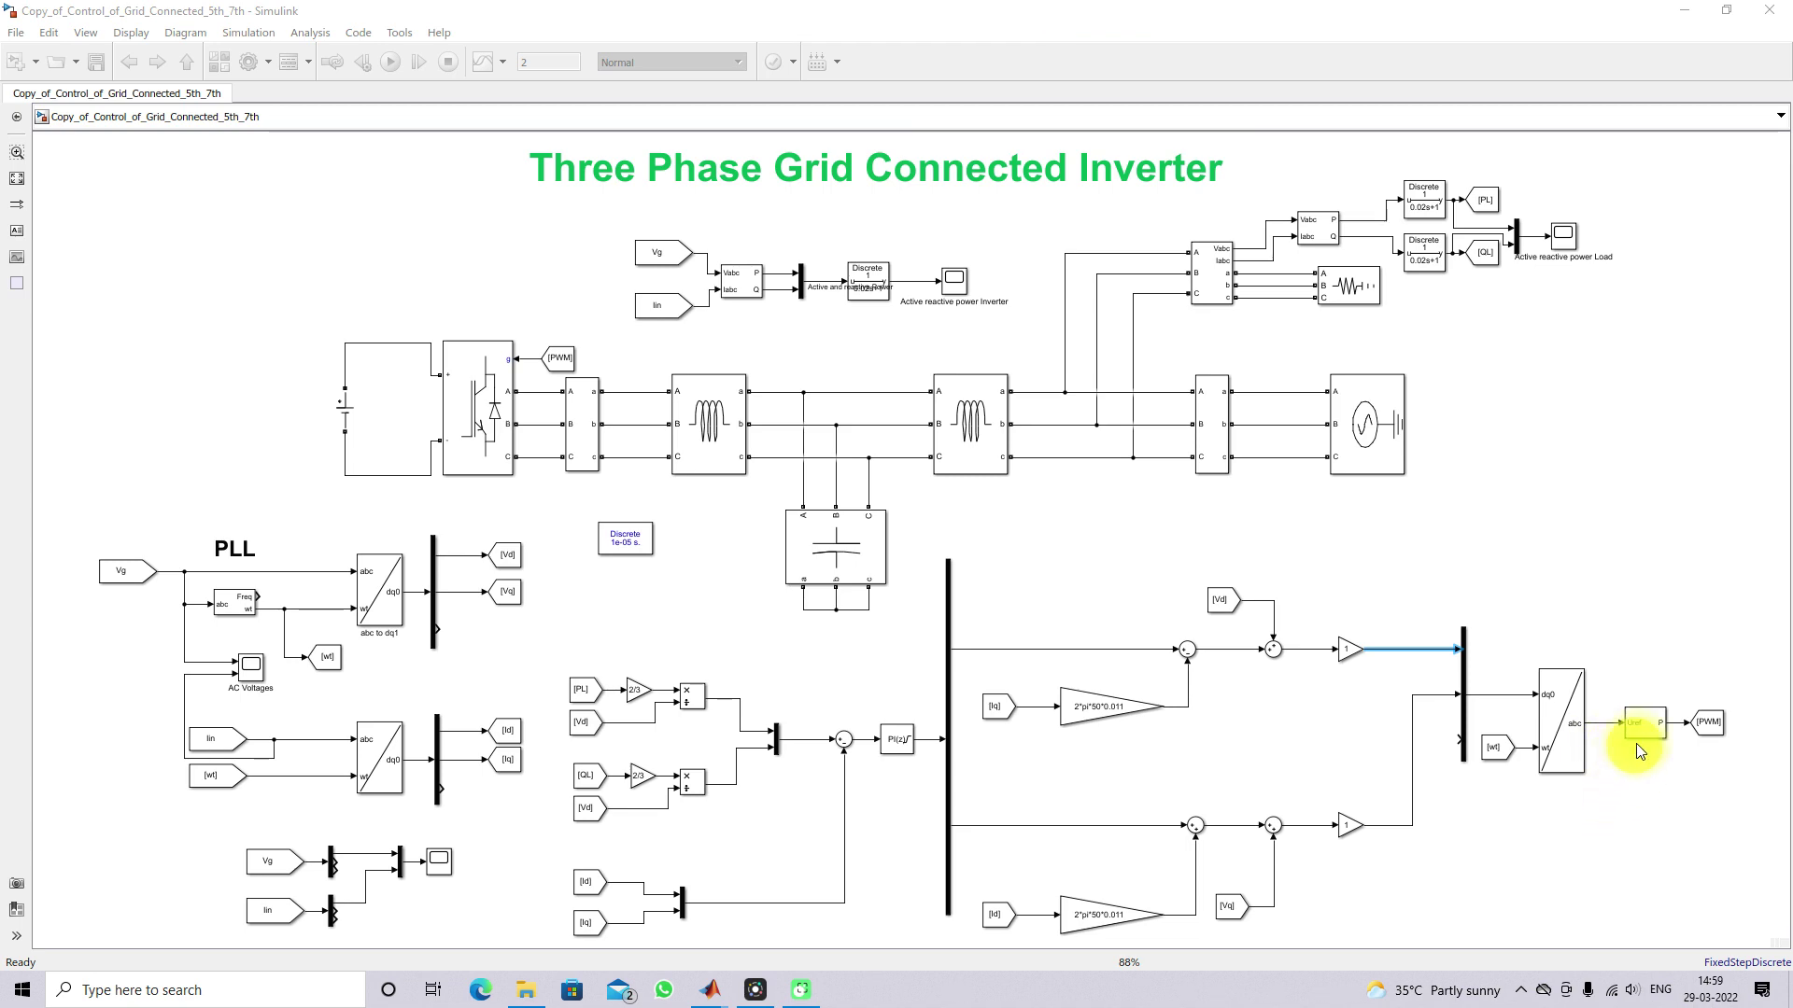
Review the PWM Generator (2-Level) block's generator type and carrier frequency, and close its parameters.
double_click(1643, 727)
left_click_drag(1353, 477, 1330, 357)
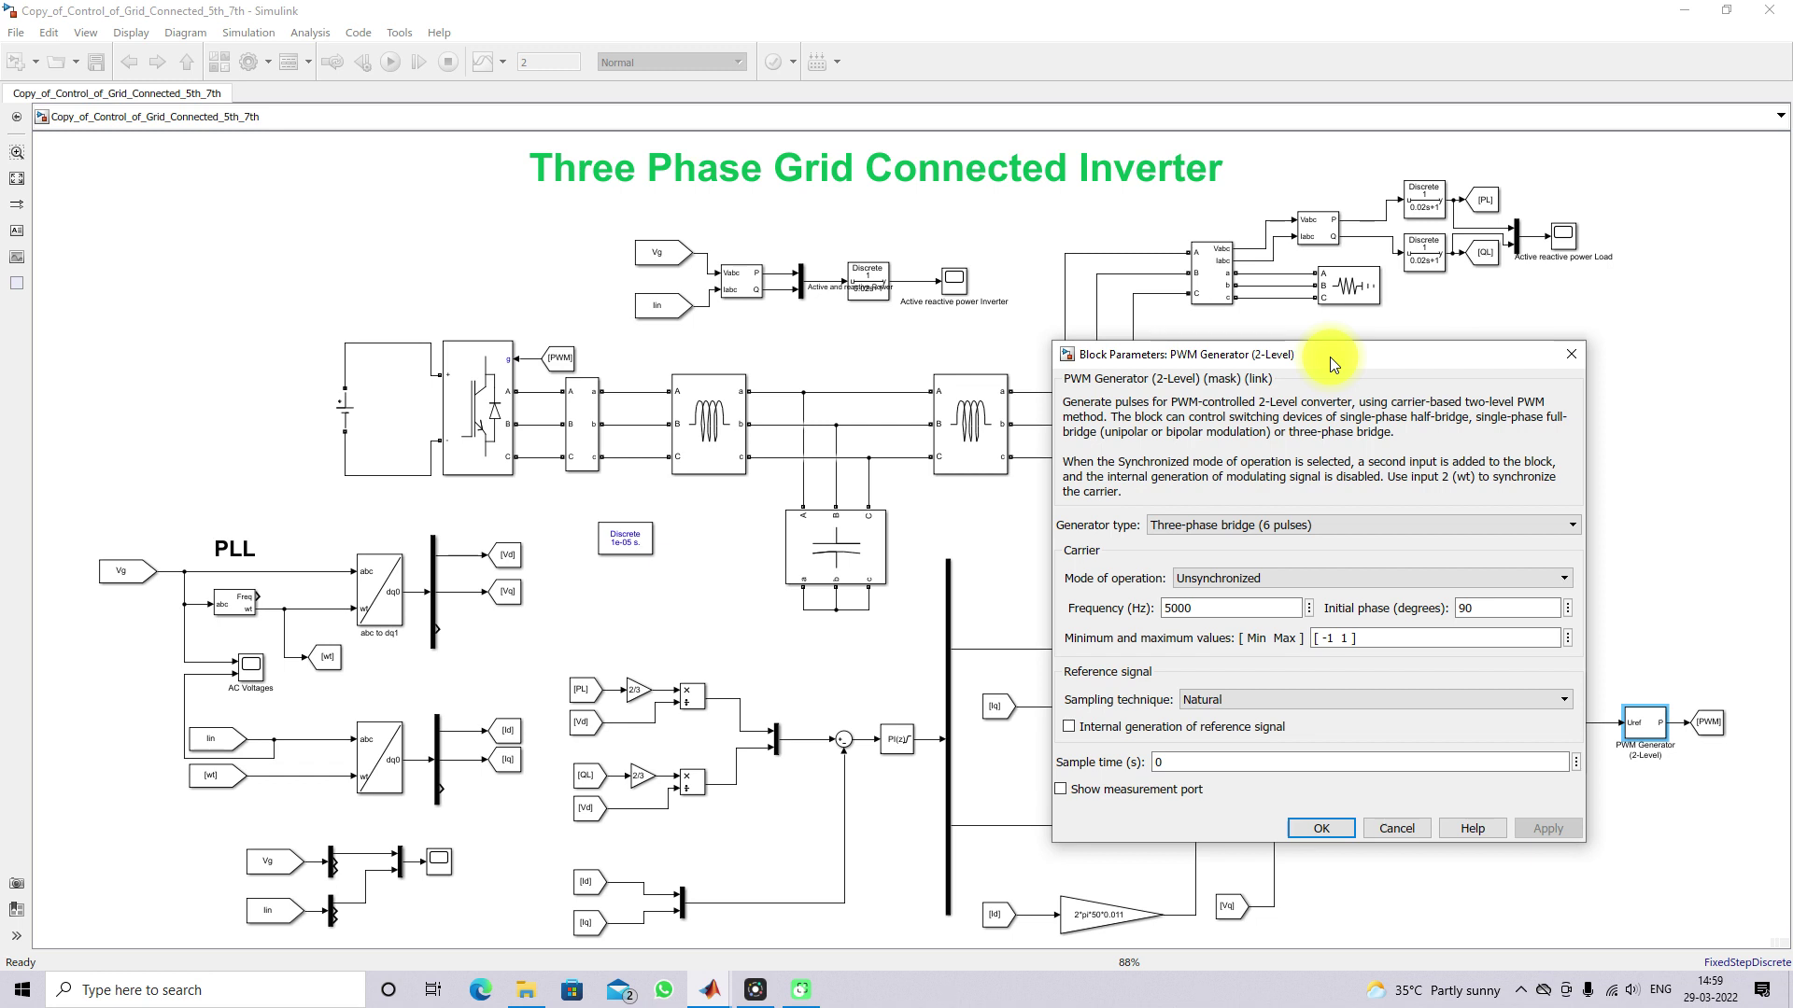
double_click(1212, 609)
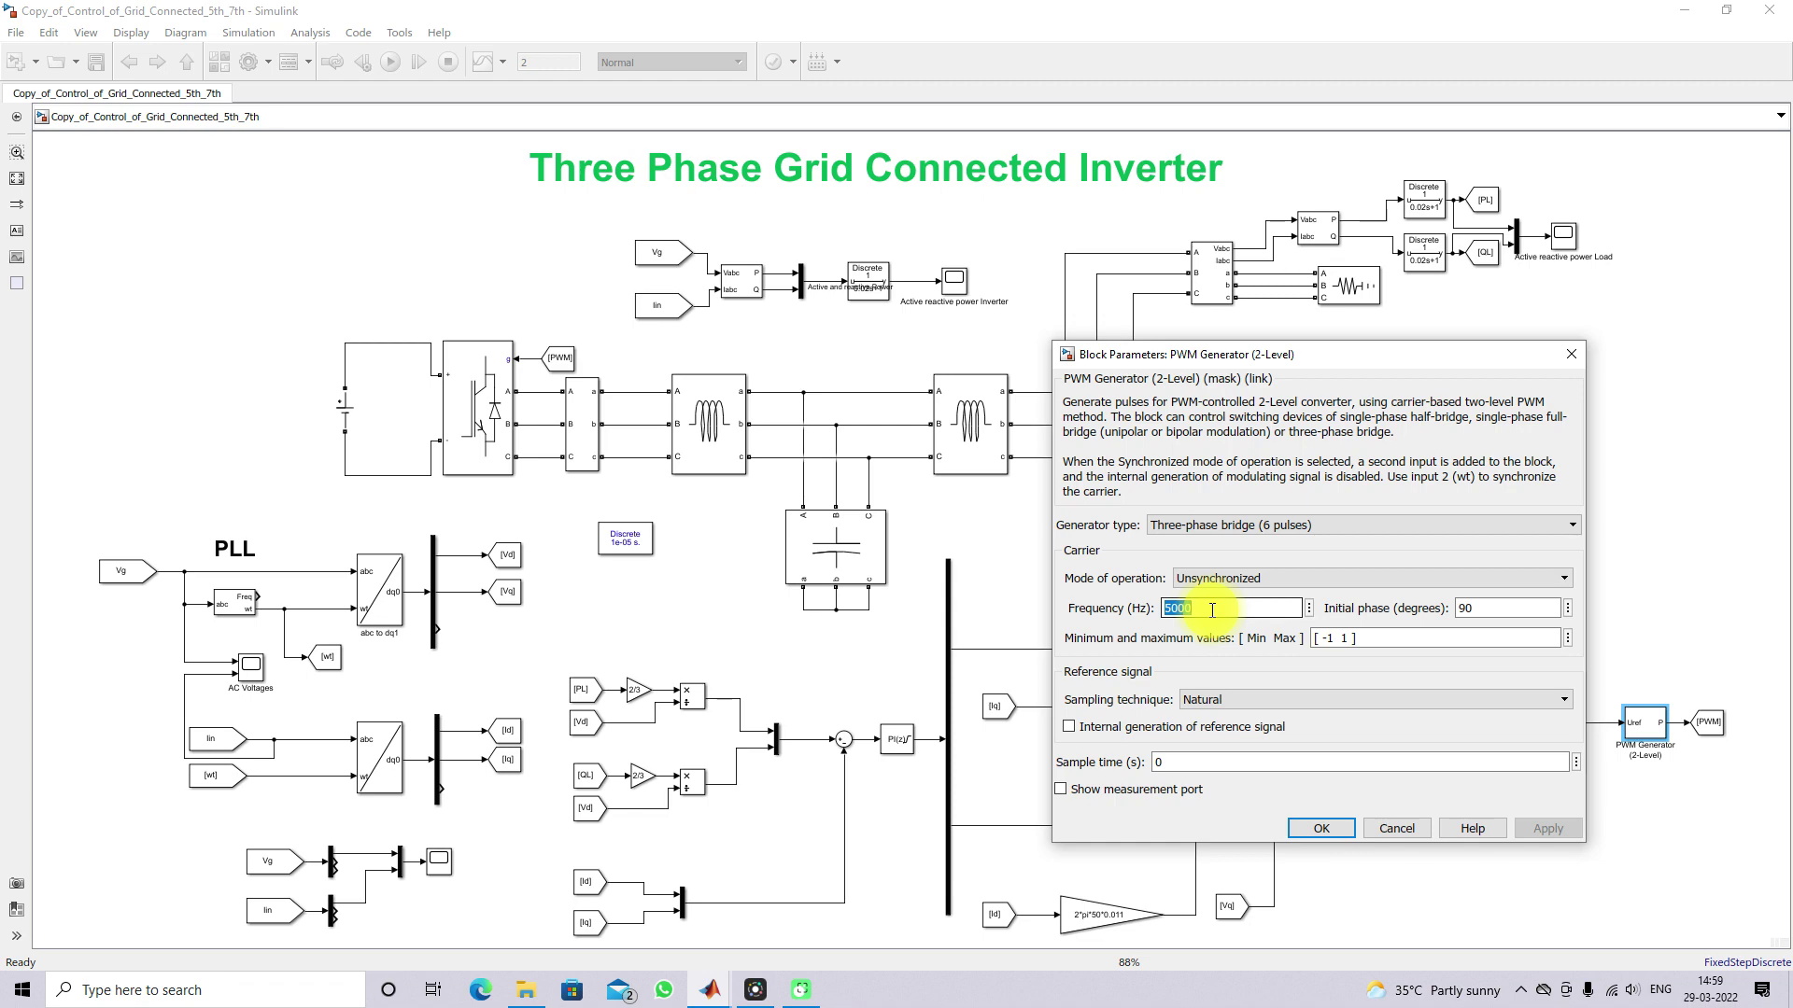
left_click(1307, 827)
Select the PWM Goto tag, mark the bridge's PWM input and the power path through the filter to the load, and clear the marks.
left_click(1711, 727)
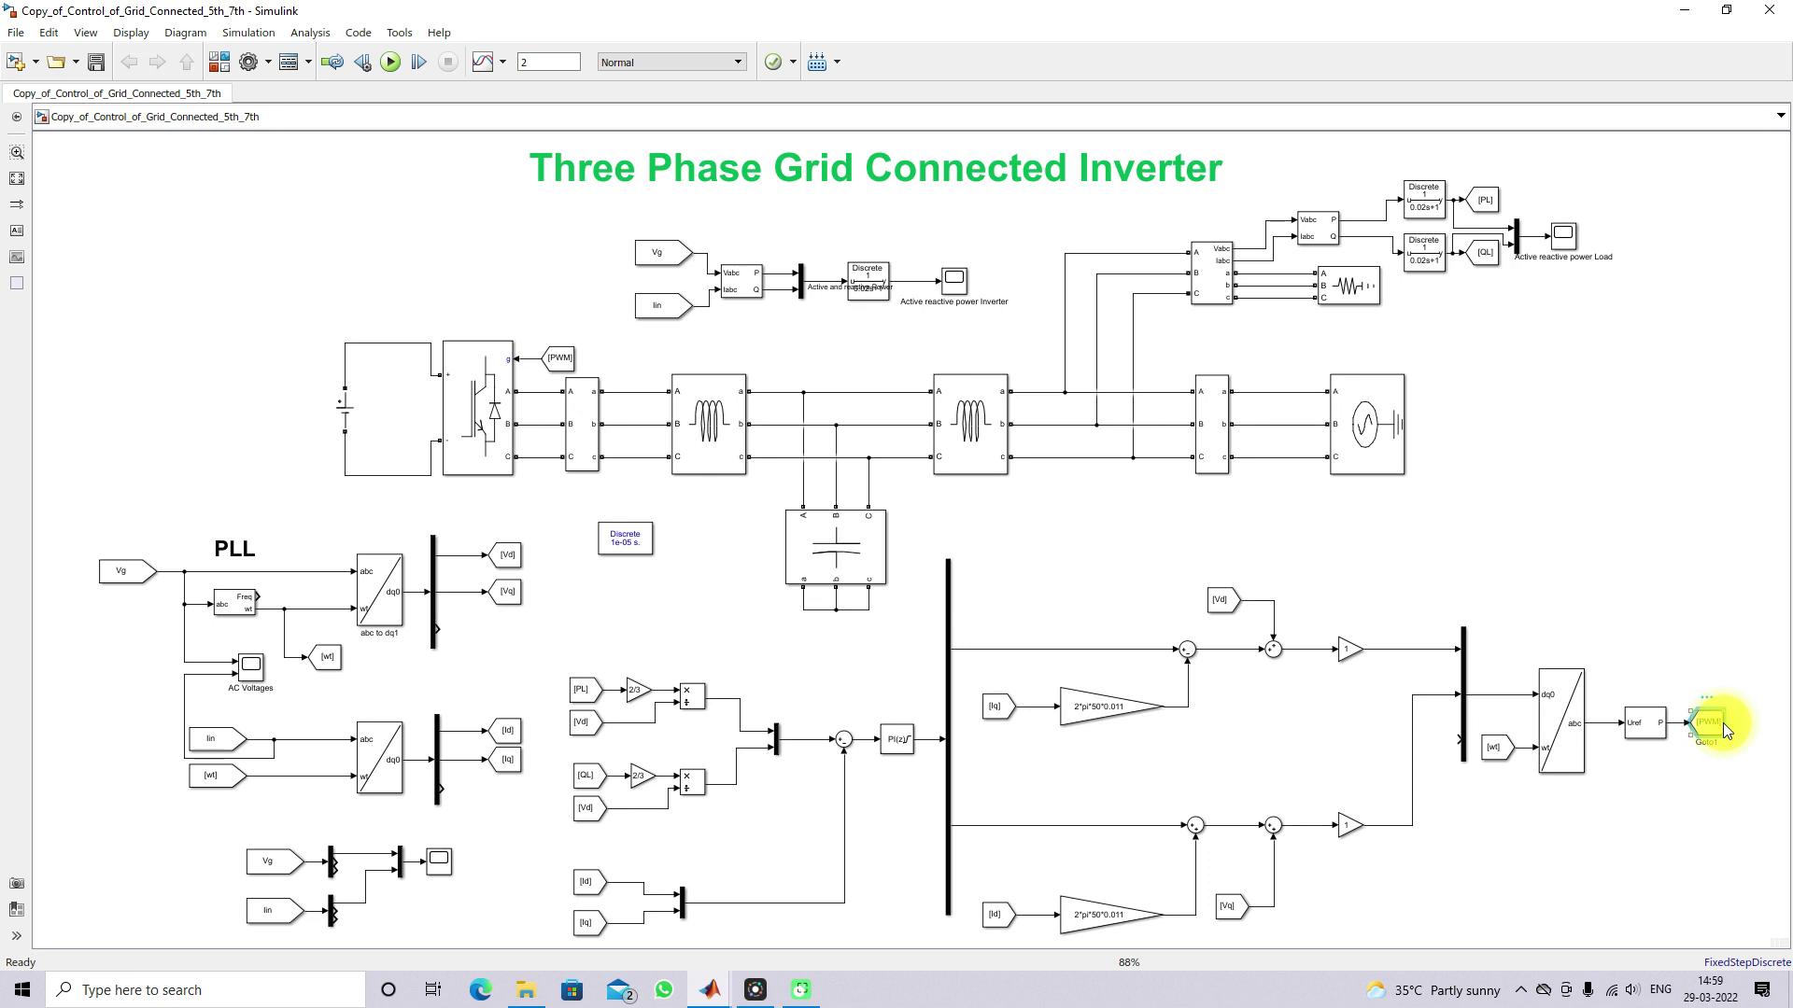
key("F10")
left_click_drag(521, 371, 581, 371)
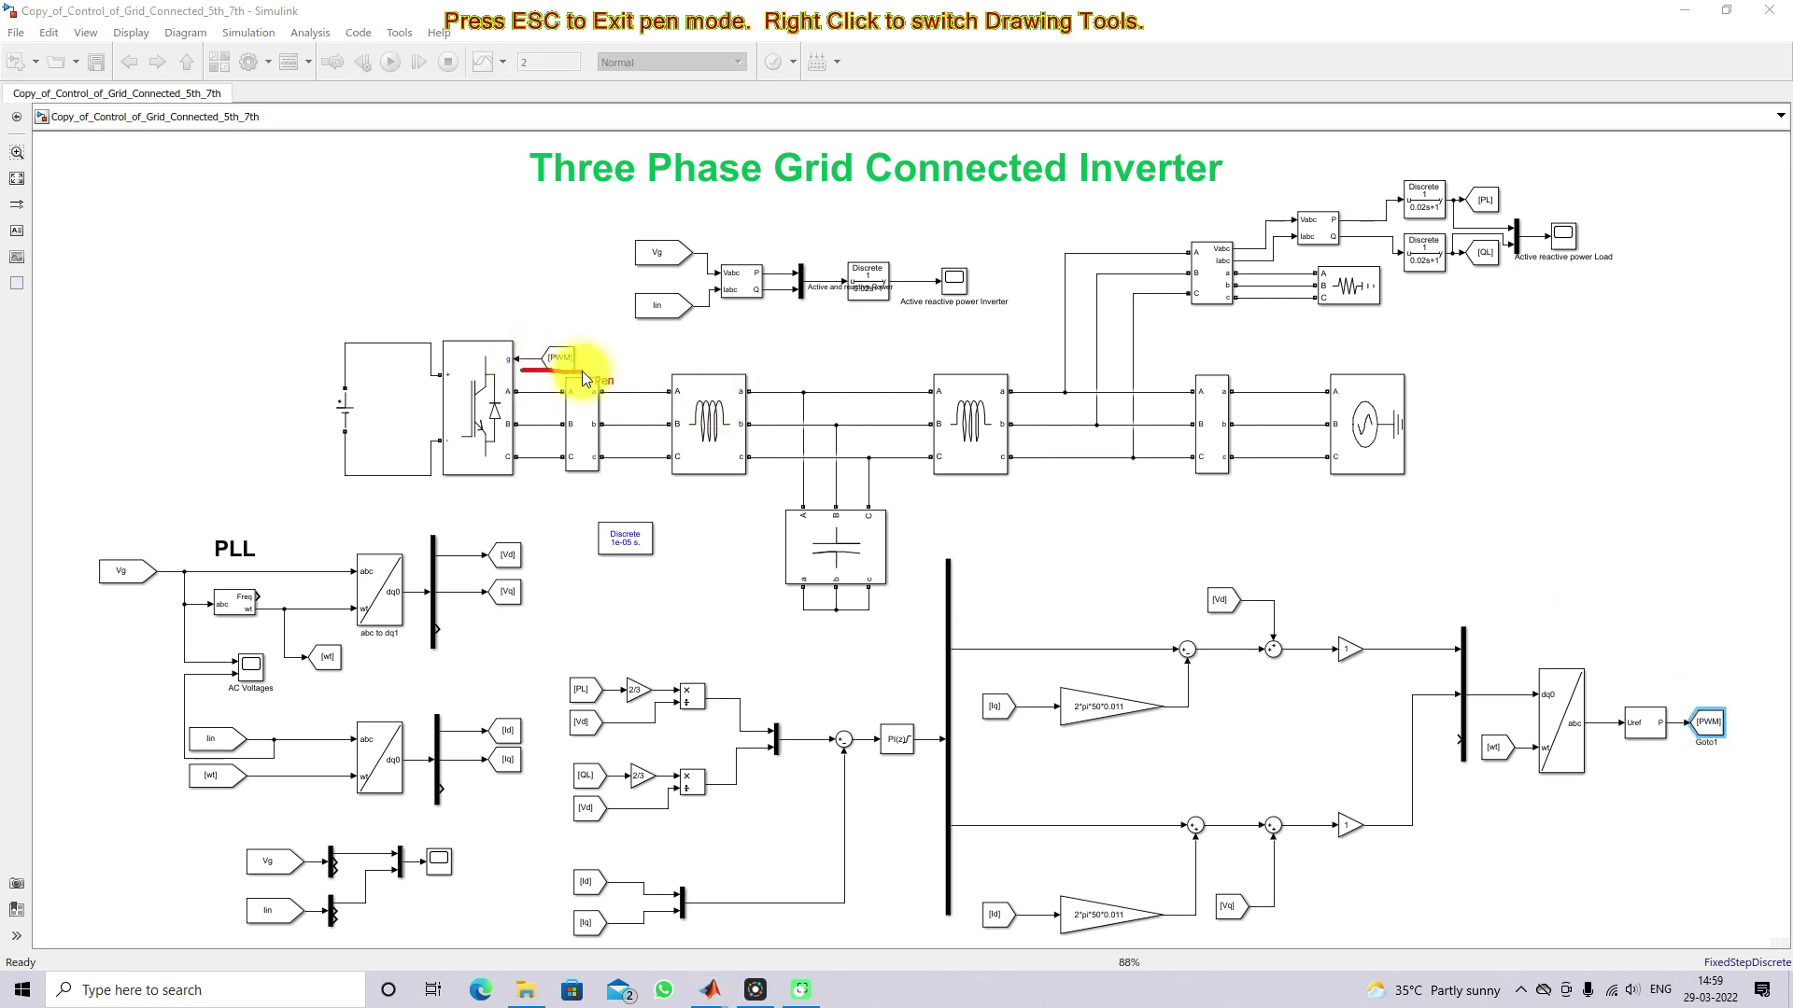
left_click_drag(478, 332, 425, 382)
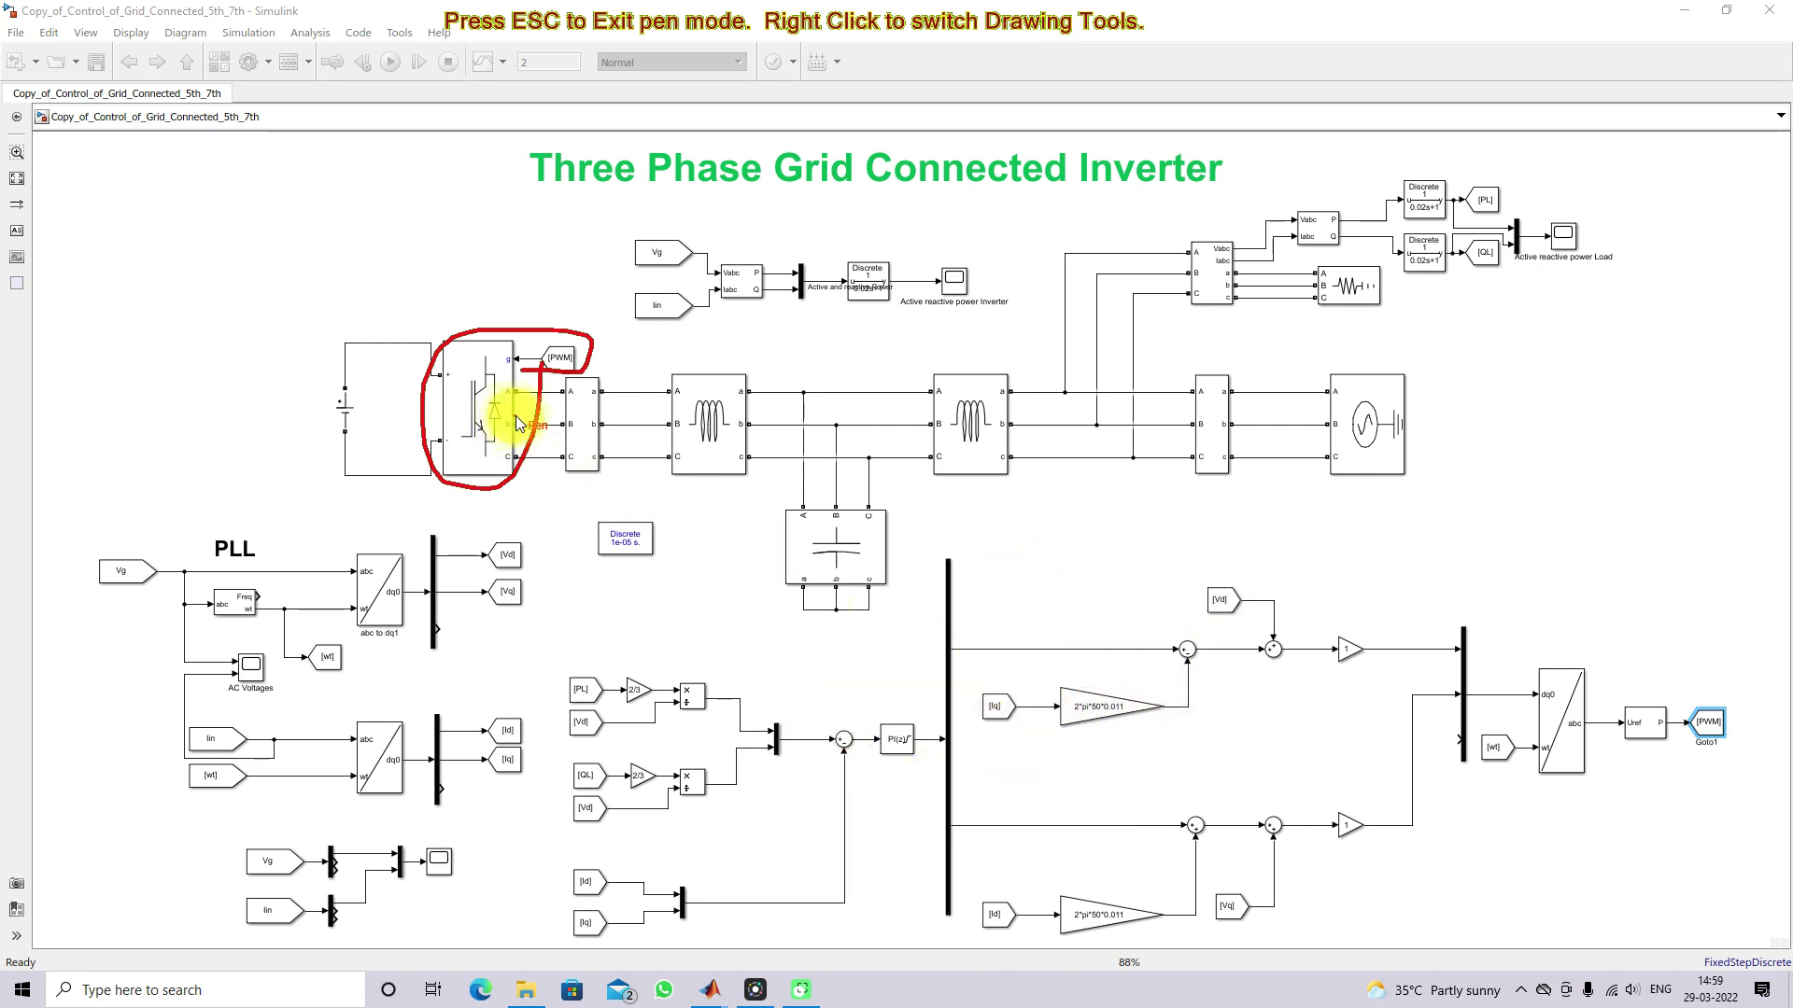
left_click_drag(535, 409, 938, 428)
left_click_drag(1070, 317, 1207, 308)
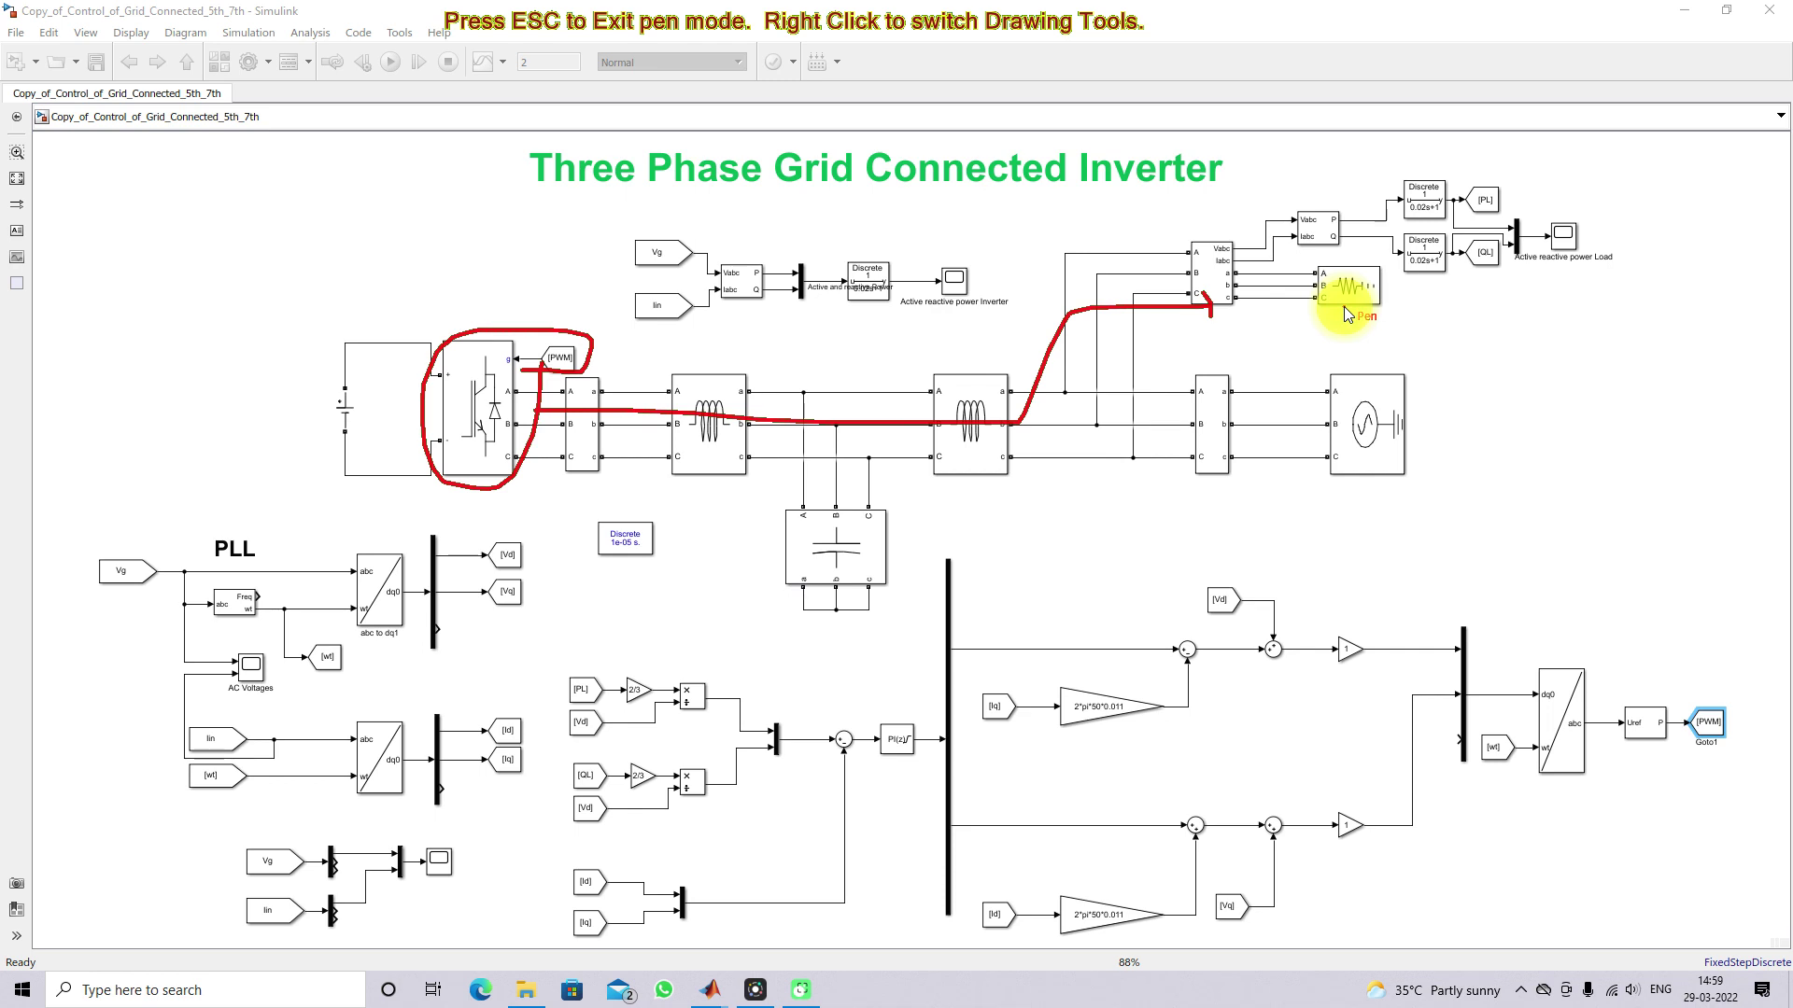
key("Escape")
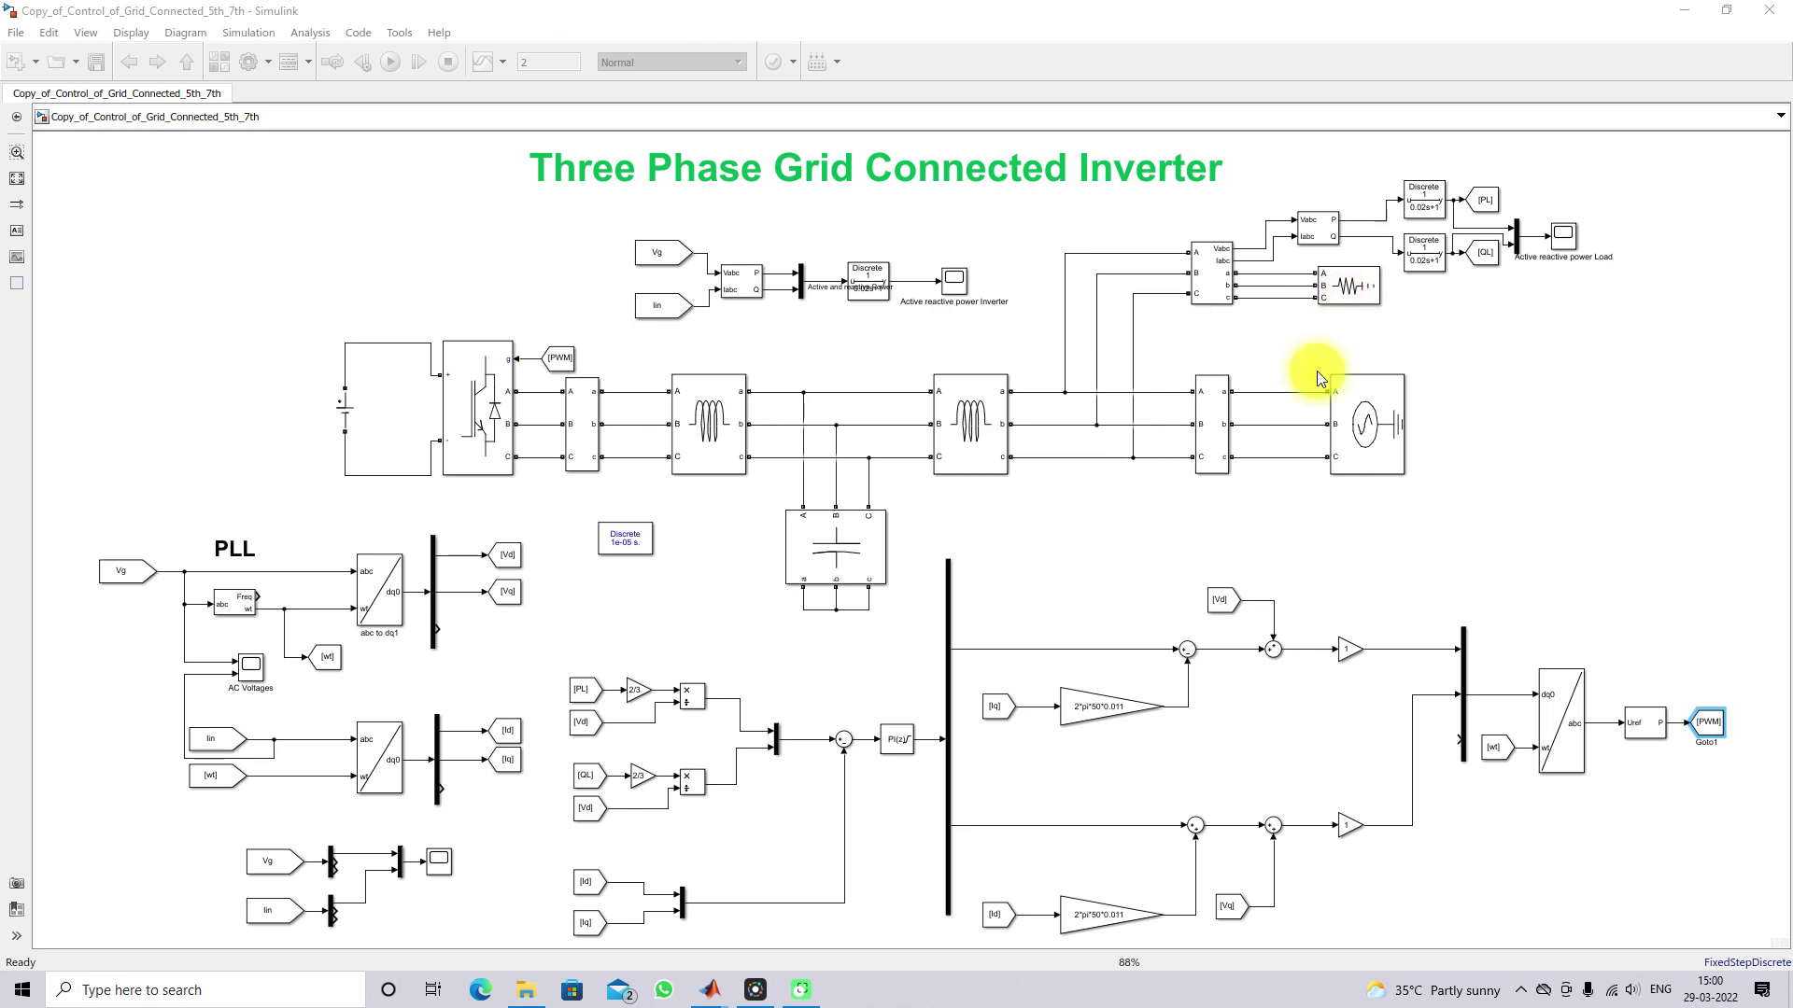
Review the Three-Phase Series RLC Load's active power setting and close its parameters.
double_click(1343, 287)
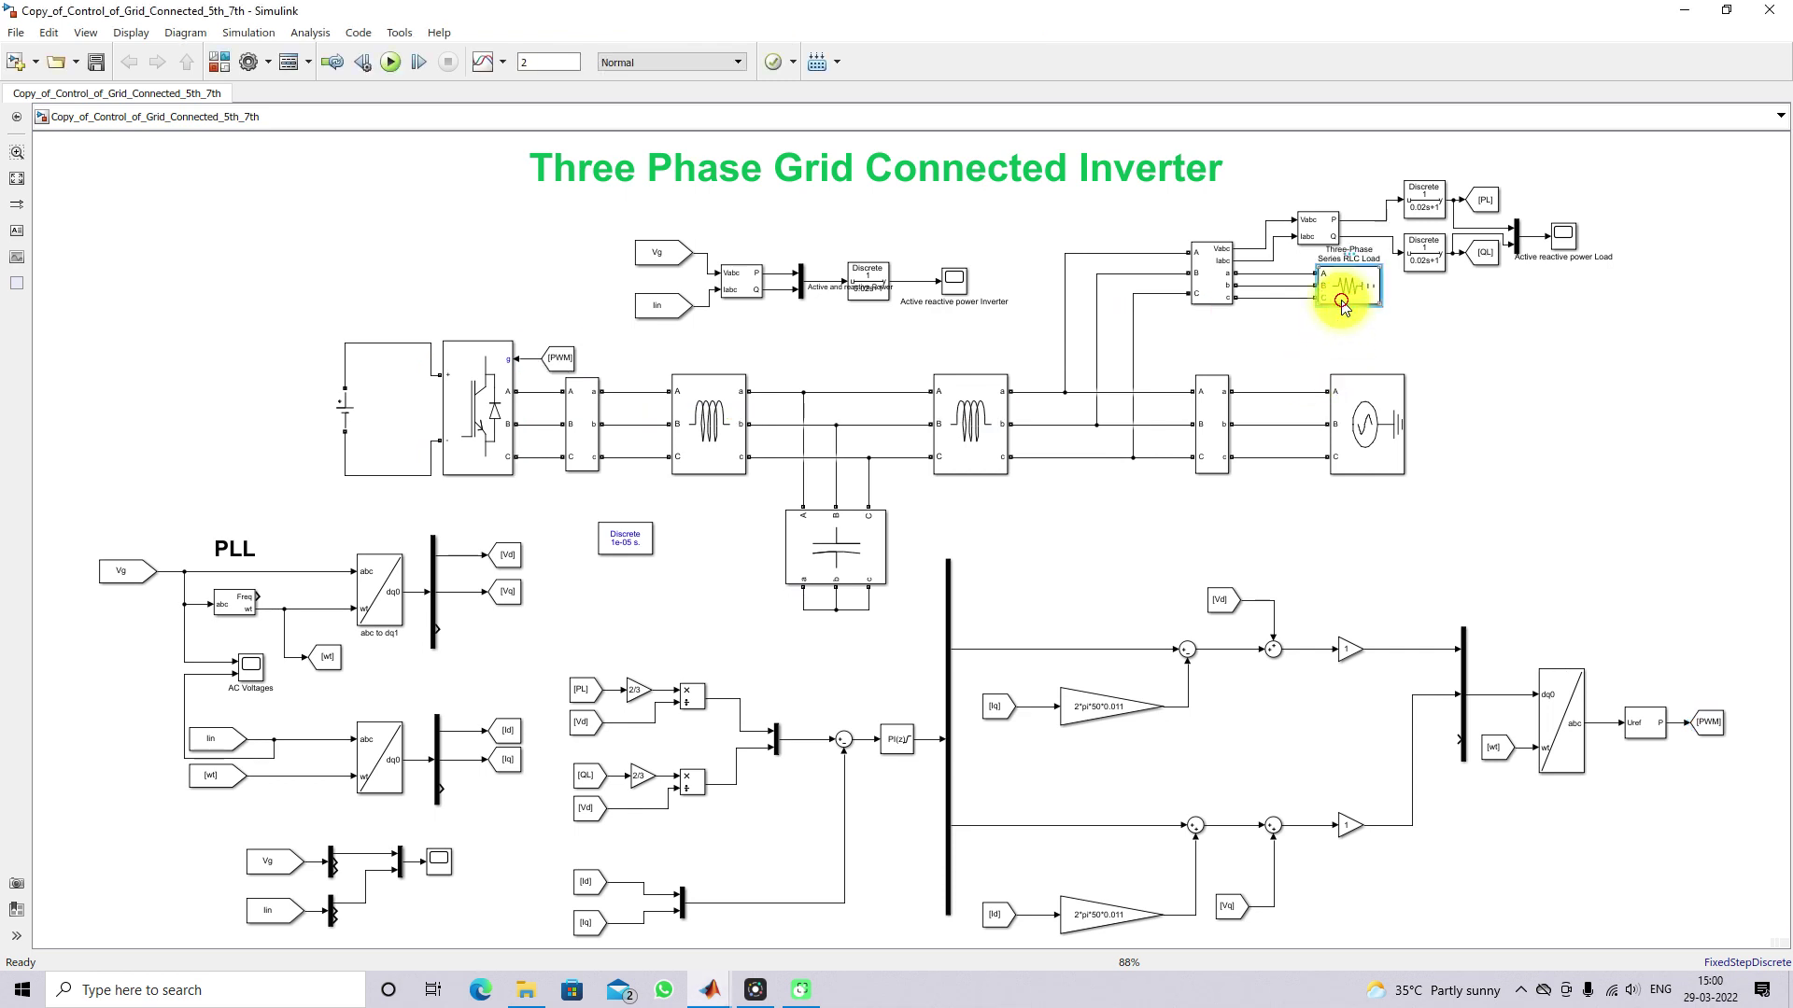
double_click(1092, 319)
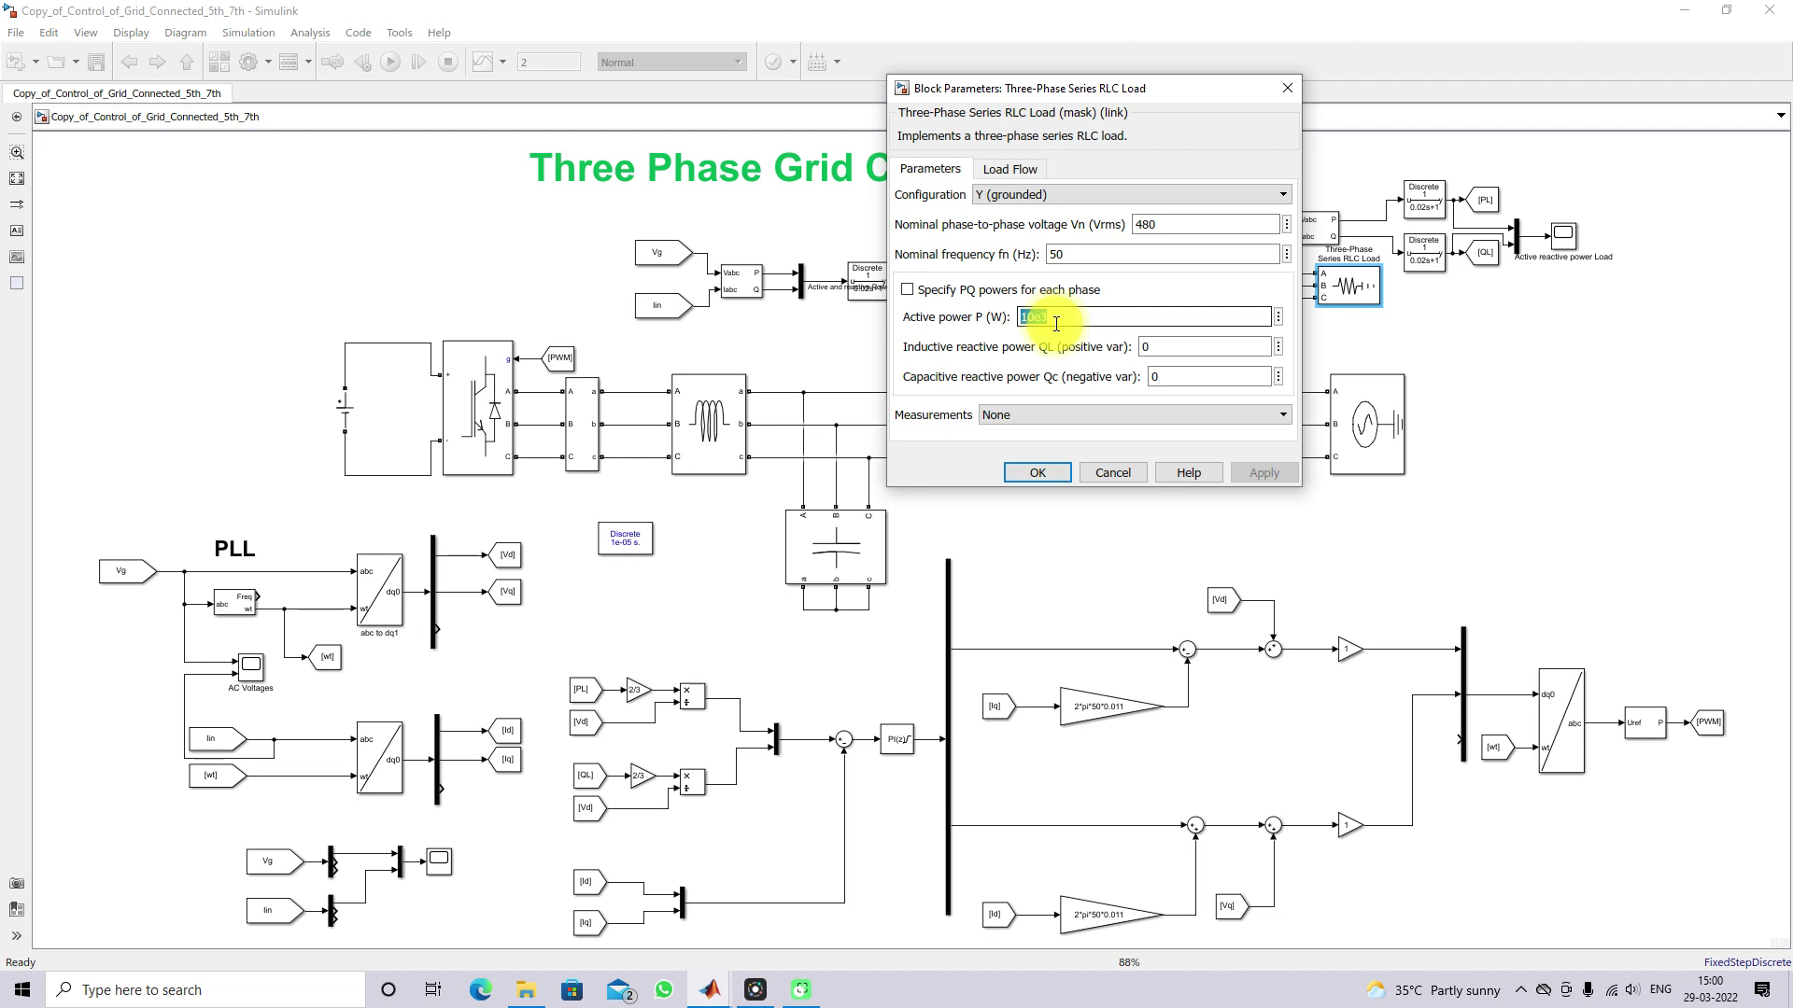
left_click(1049, 471)
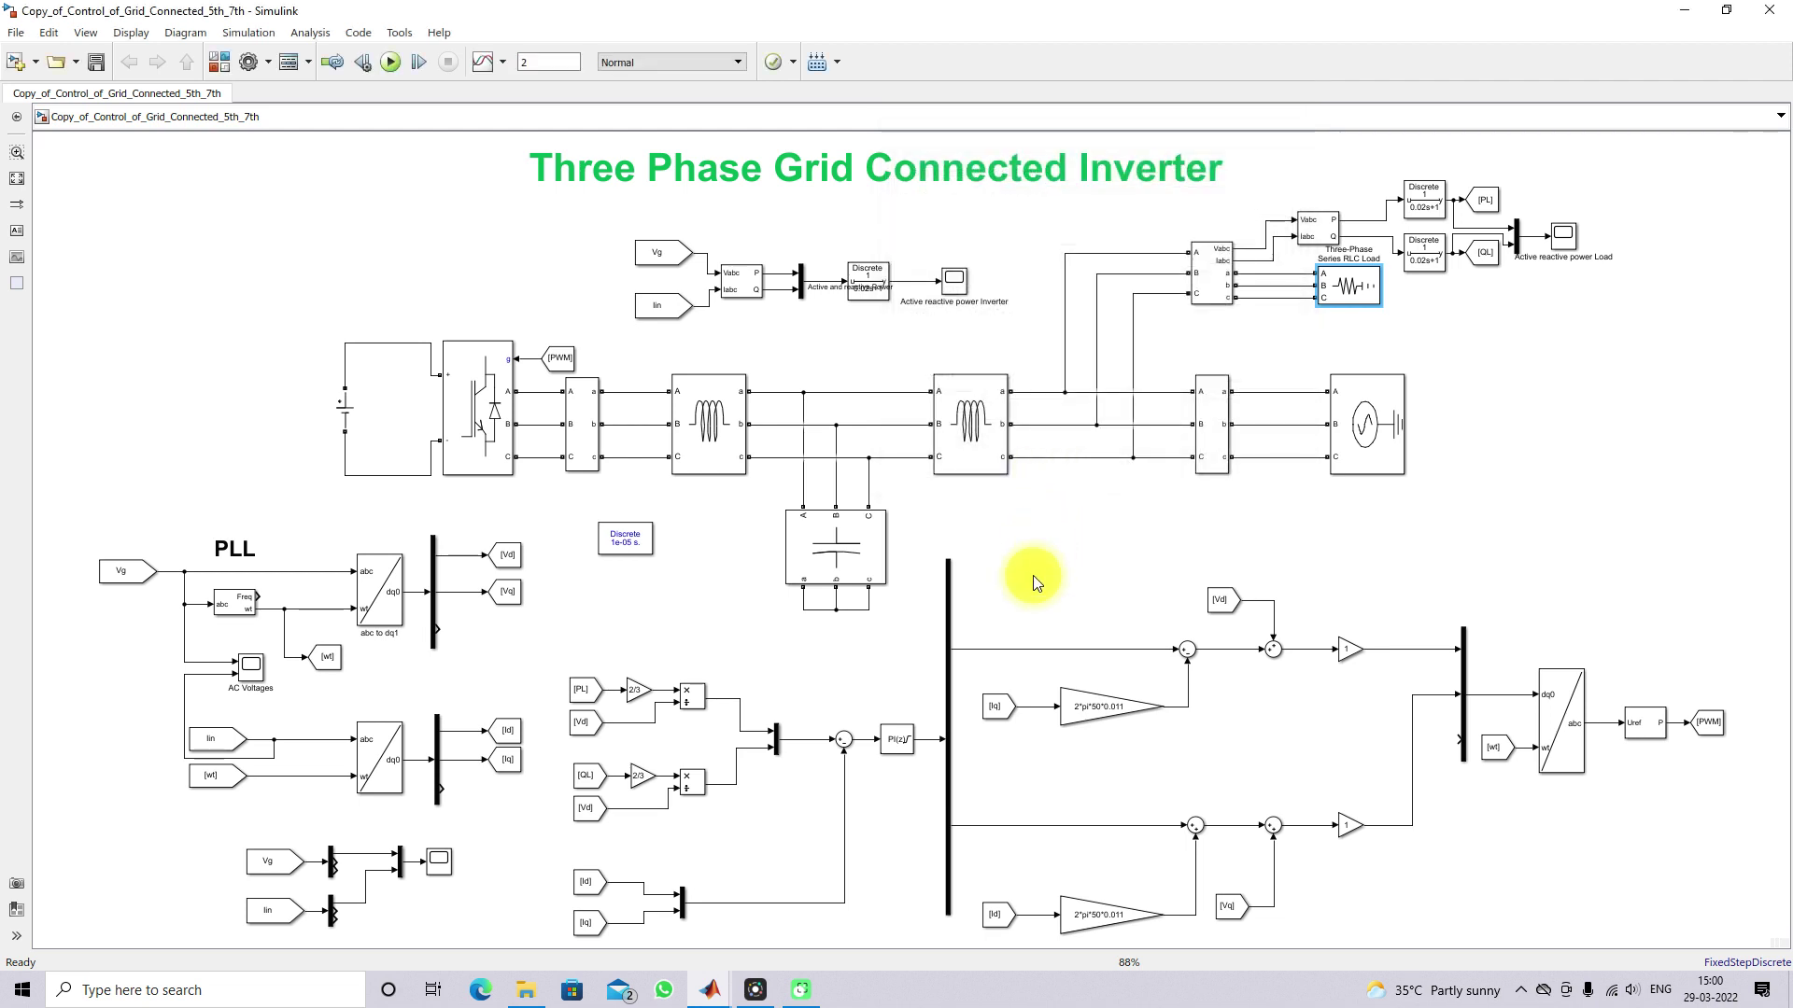
Bring up the inverter power, load power, and phase voltage and current scopes side by side, and run the simulation.
double_click(956, 283)
left_click(710, 990)
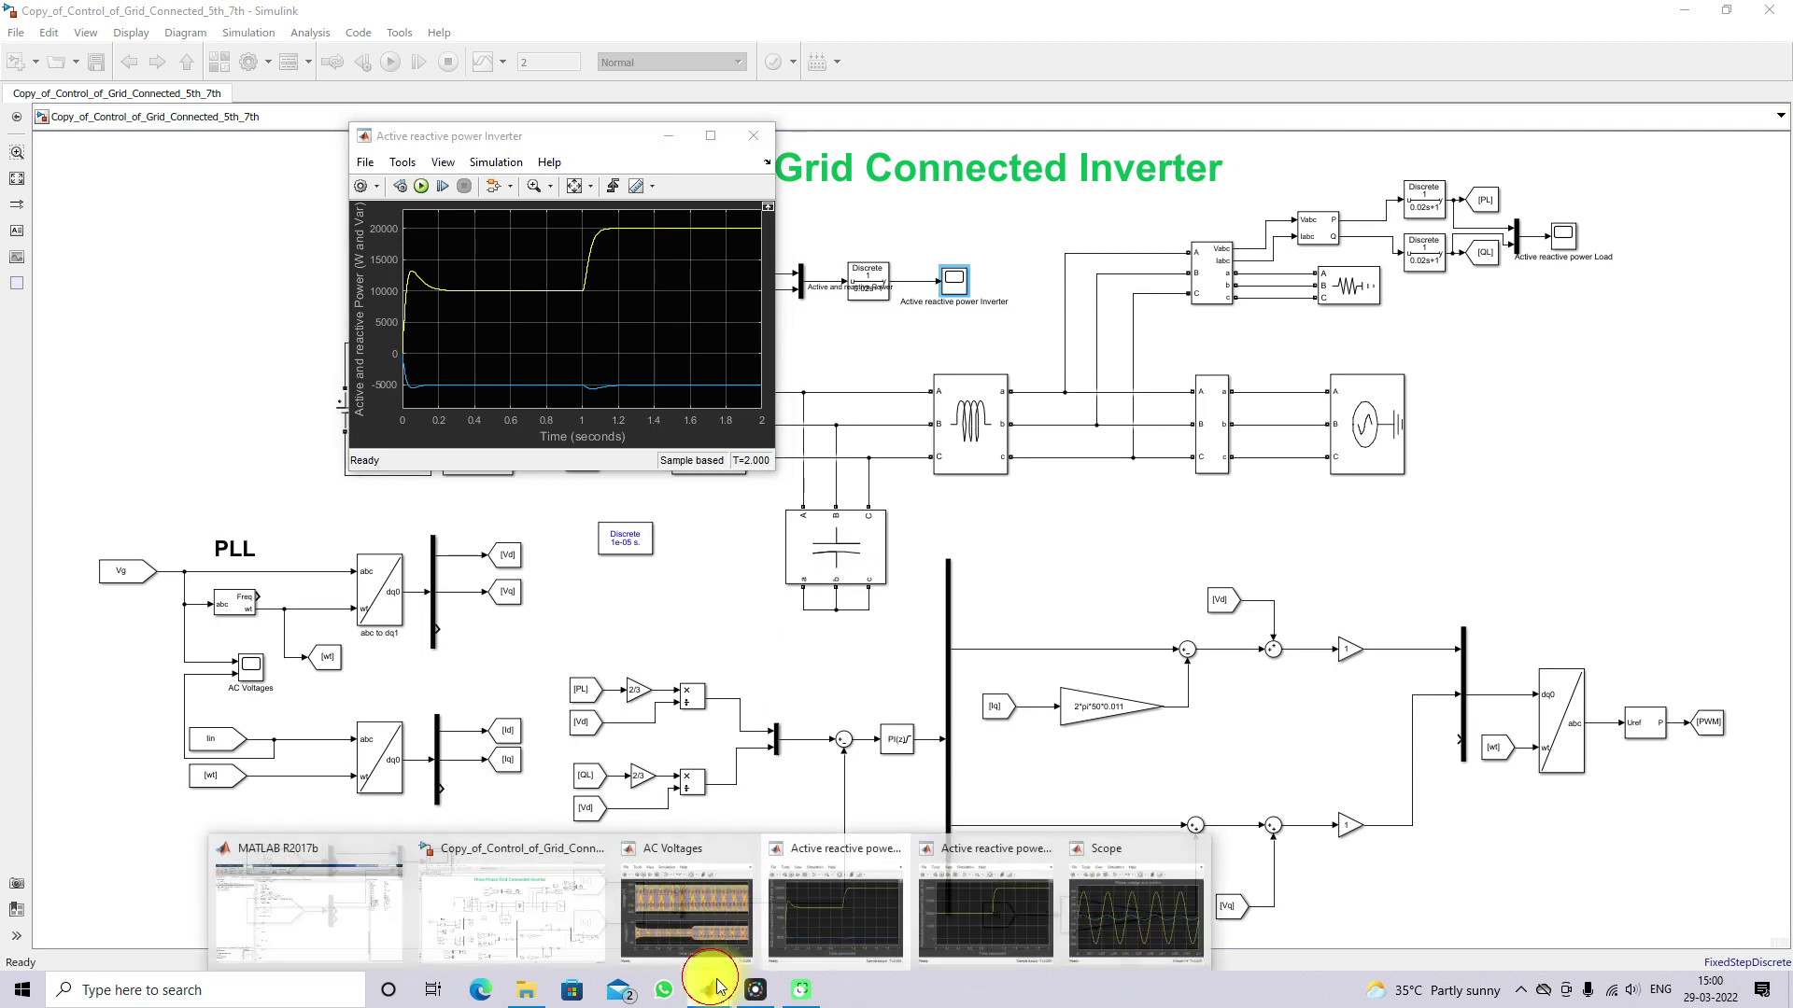
left_click(950, 939)
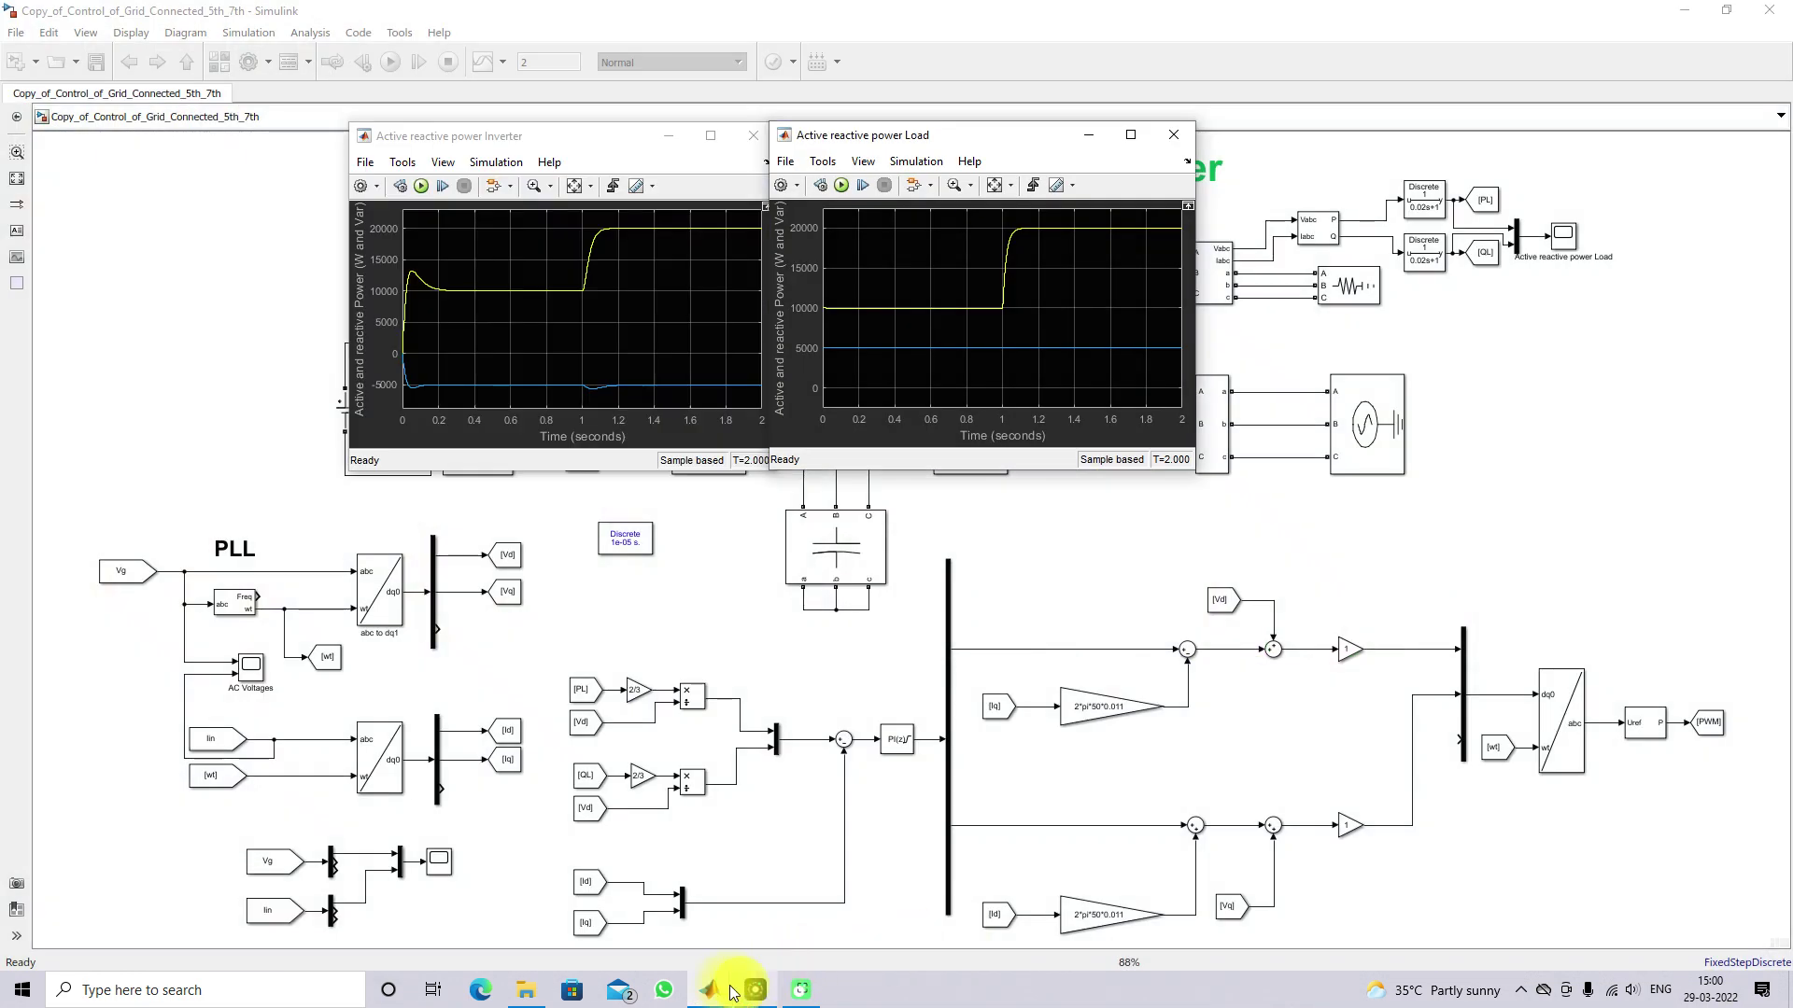
mouse_move(725, 992)
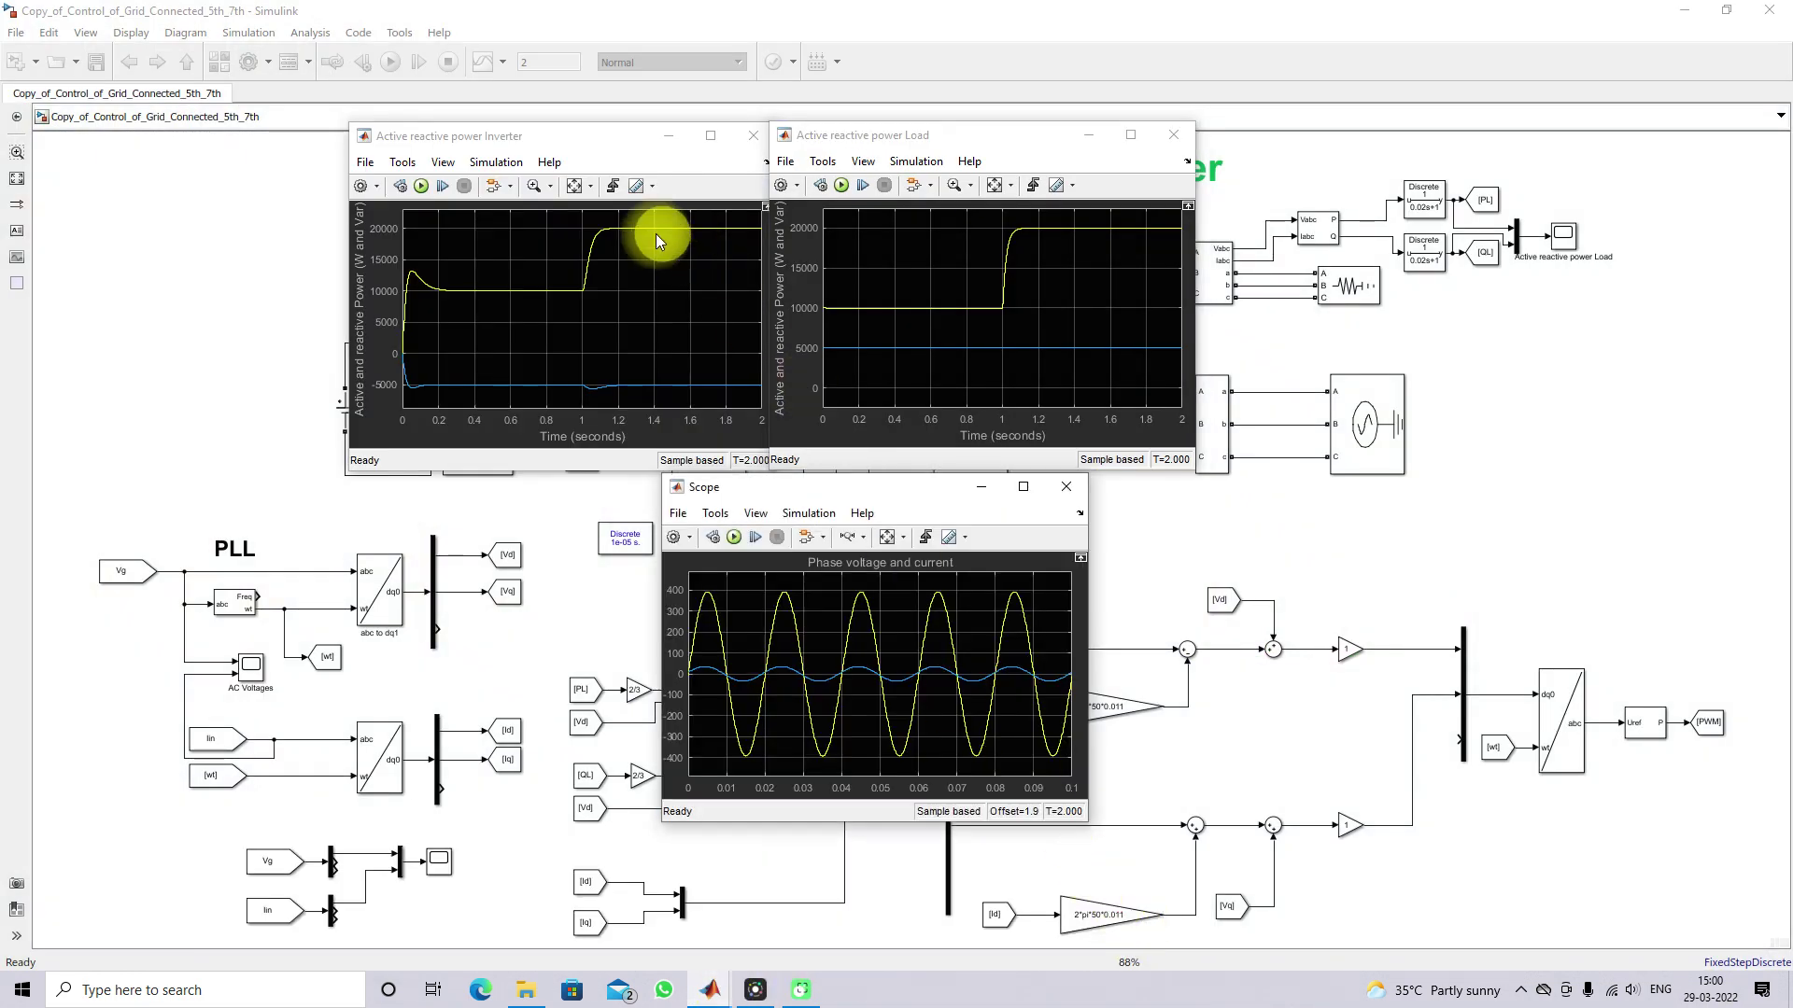
left_click(421, 186)
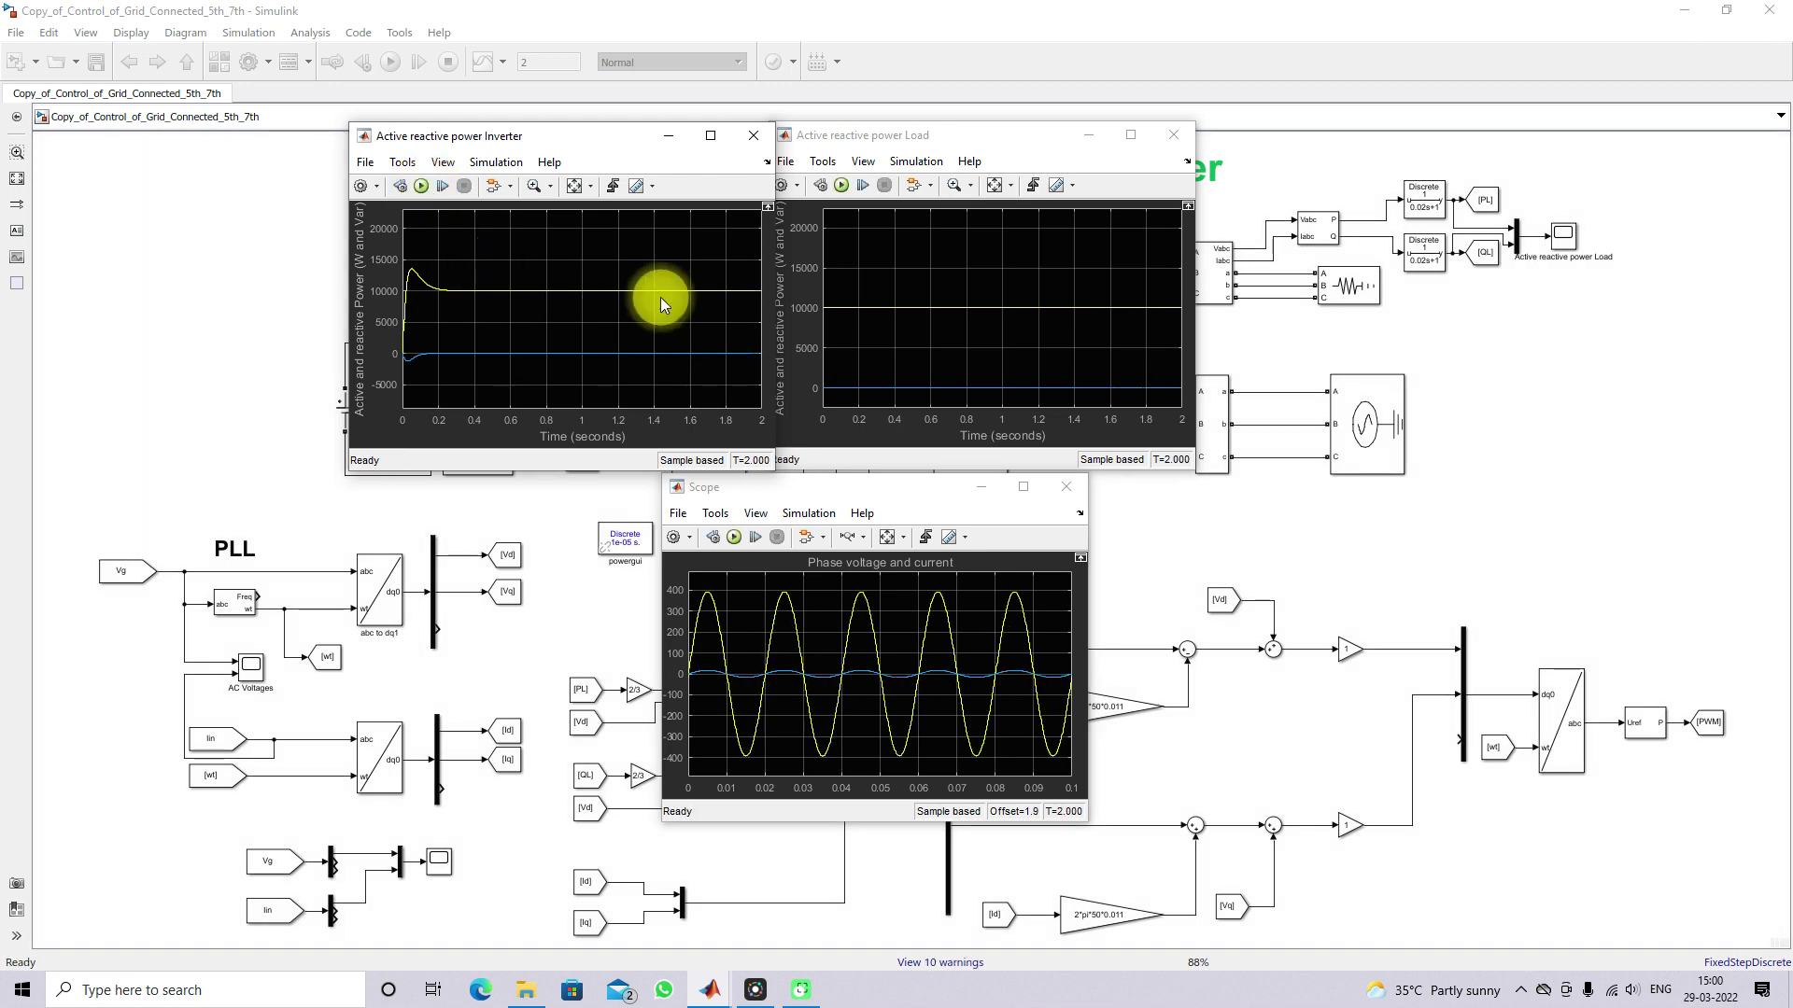
Tick the active and reactive power curves in the inverter and load scopes with the pen, and clear the marks.
key("F9")
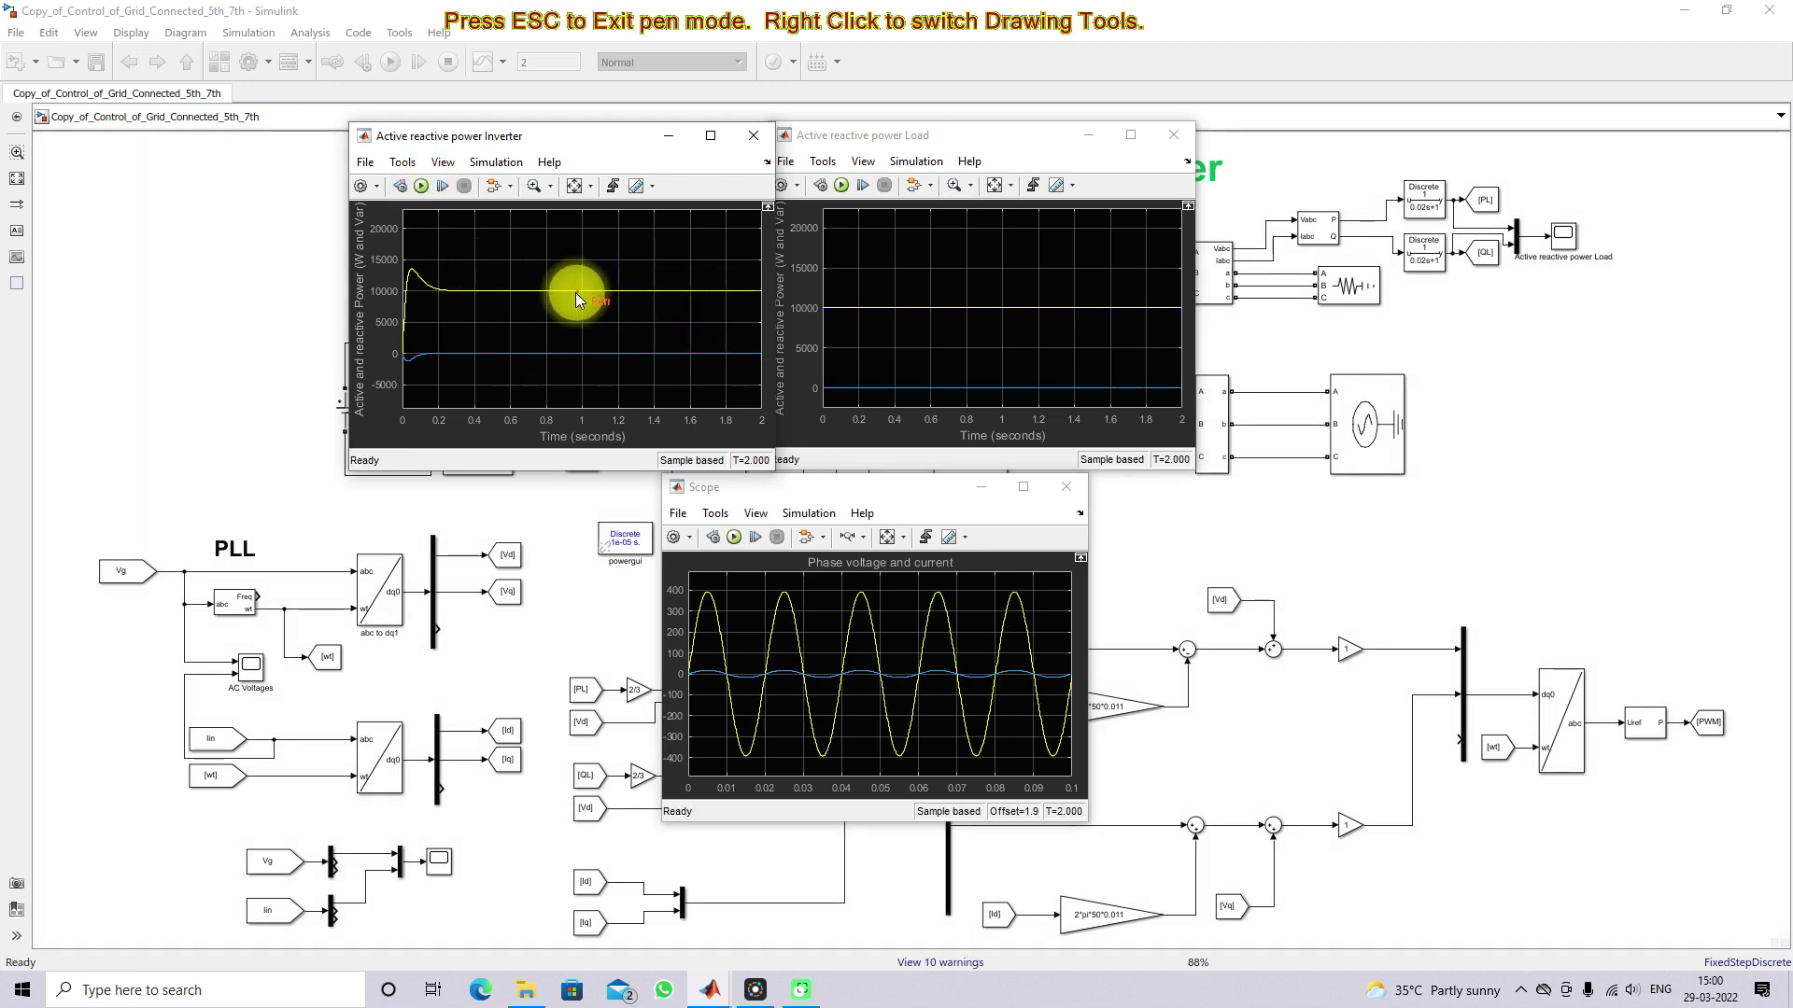
left_click_drag(558, 292, 596, 278)
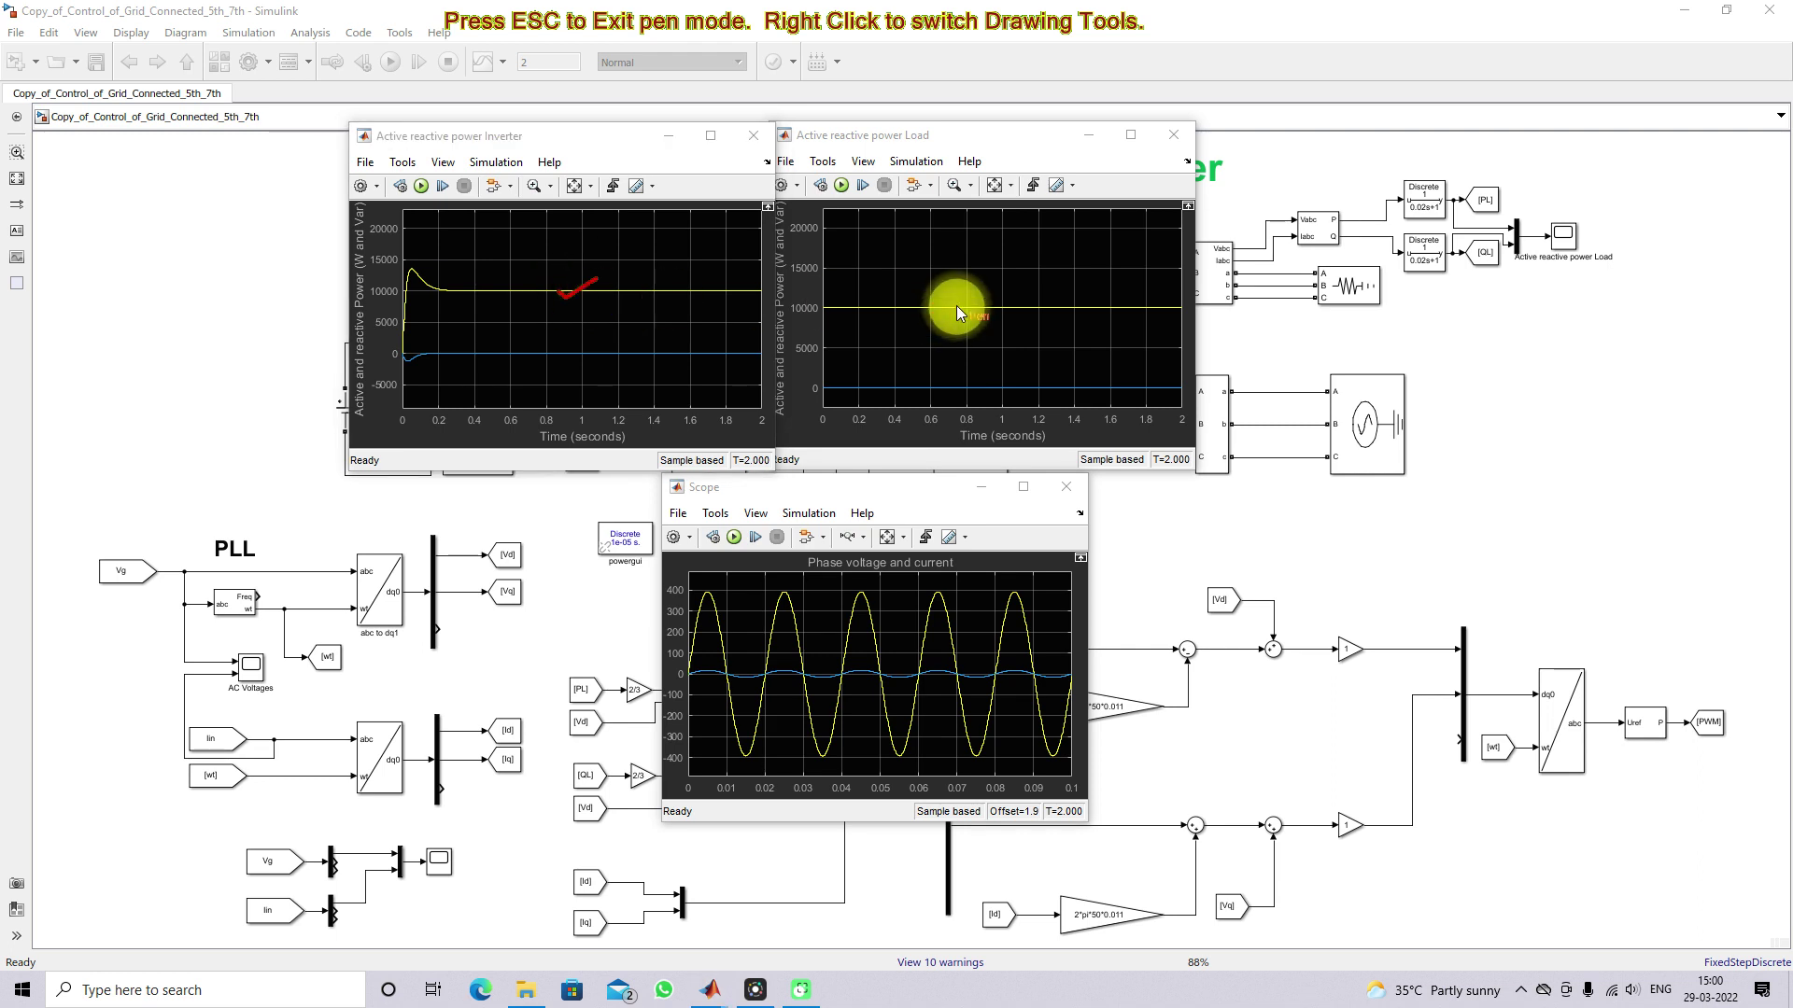
left_click_drag(949, 310, 986, 304)
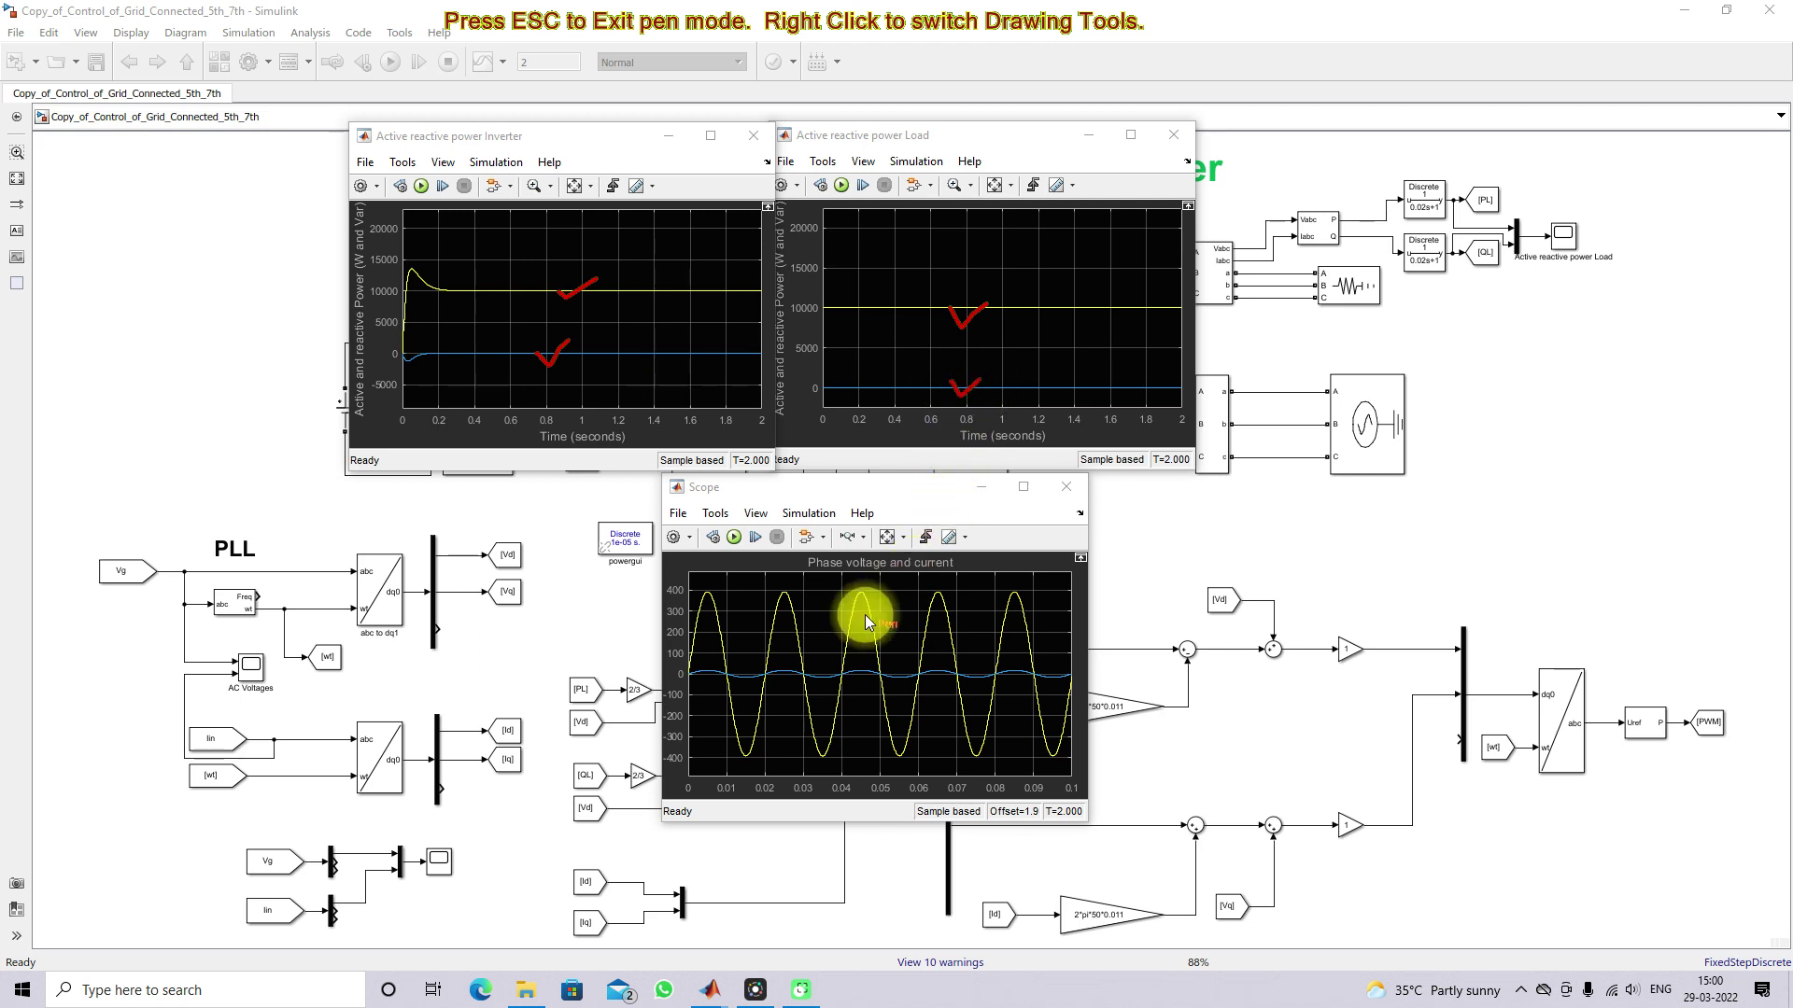
key("Escape")
Fit the full phase voltage and current traces, and zoom in on the time span between about 0.83 and 1.05 s.
left_click(886, 538)
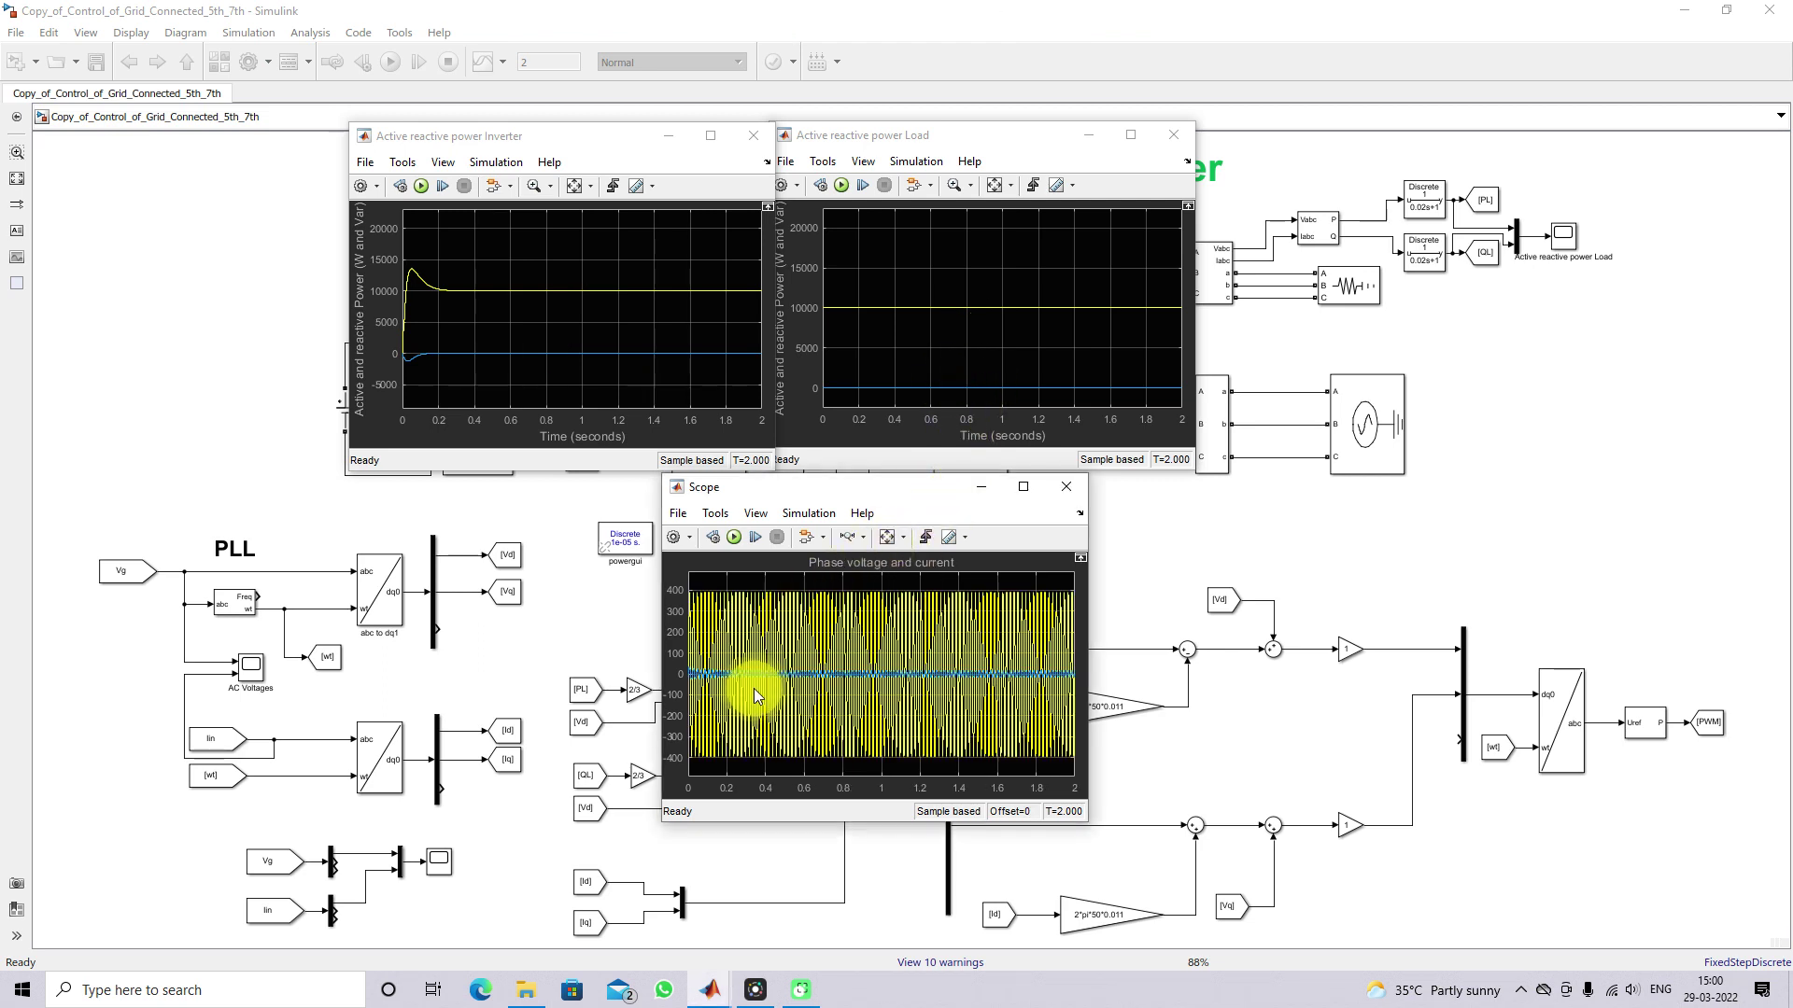
left_click(848, 539)
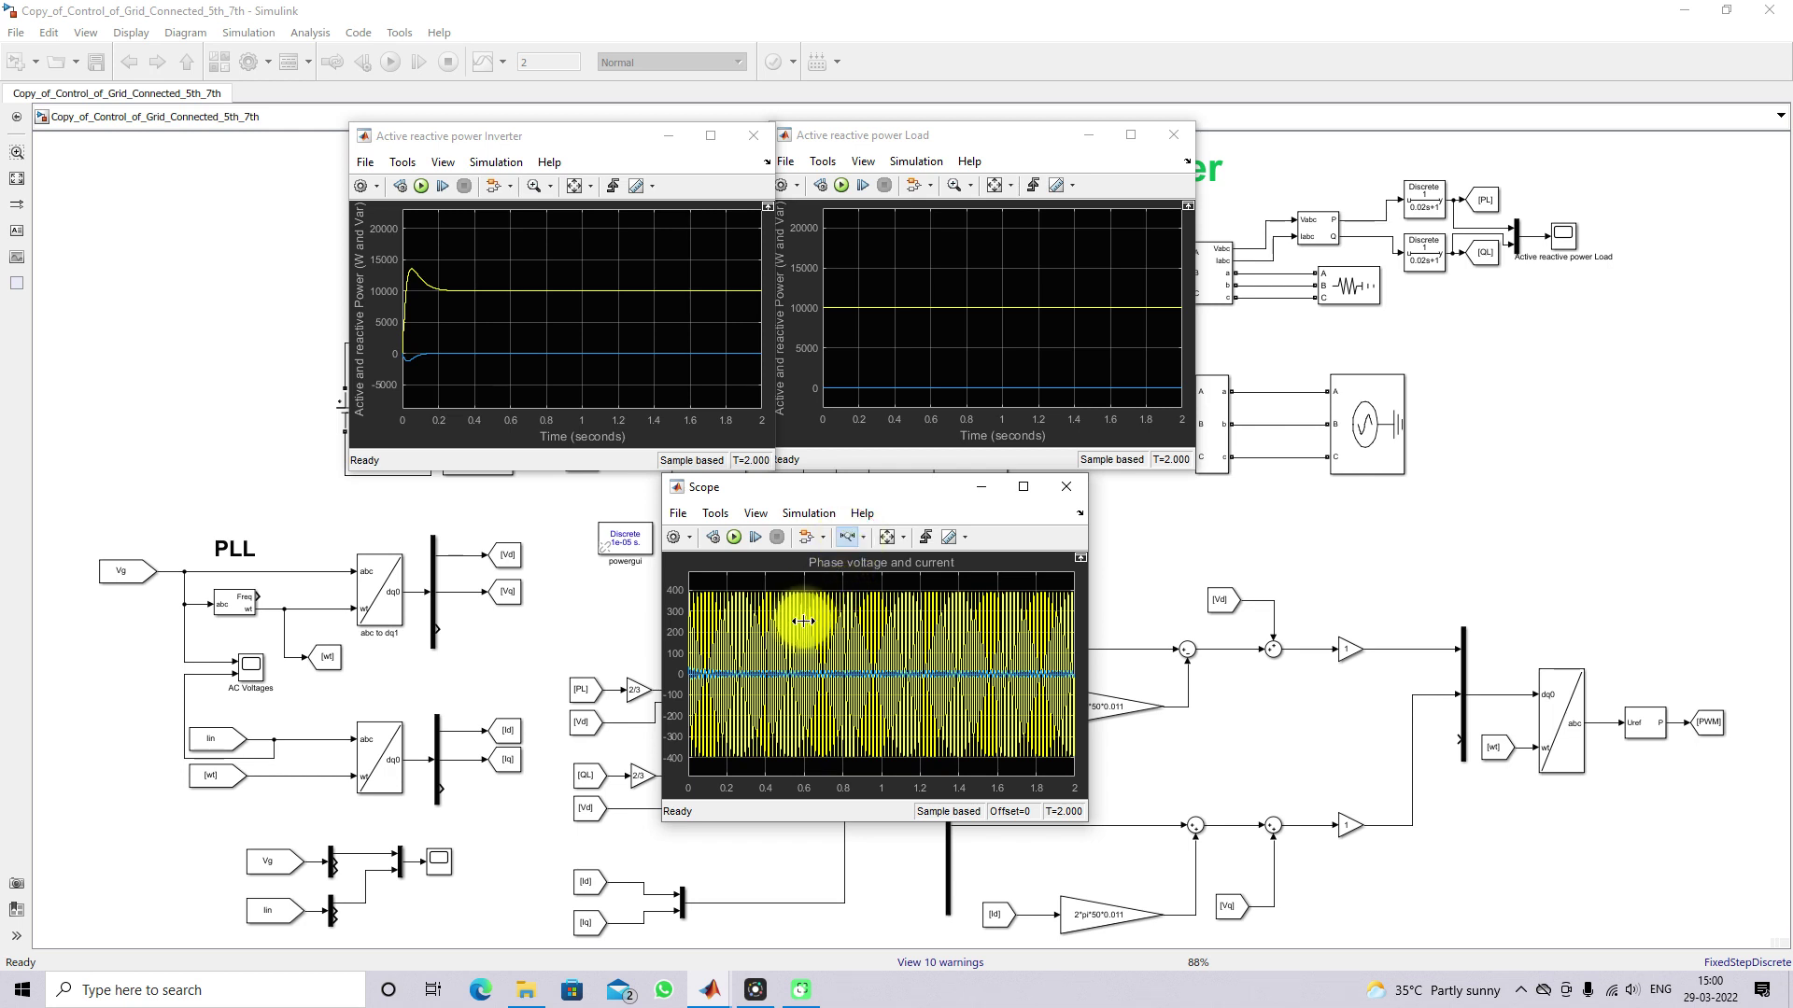
mouse_move(801, 653)
left_mouse_down()
mouse_move(841, 663)
mouse_move(799, 654)
left_mouse_up()
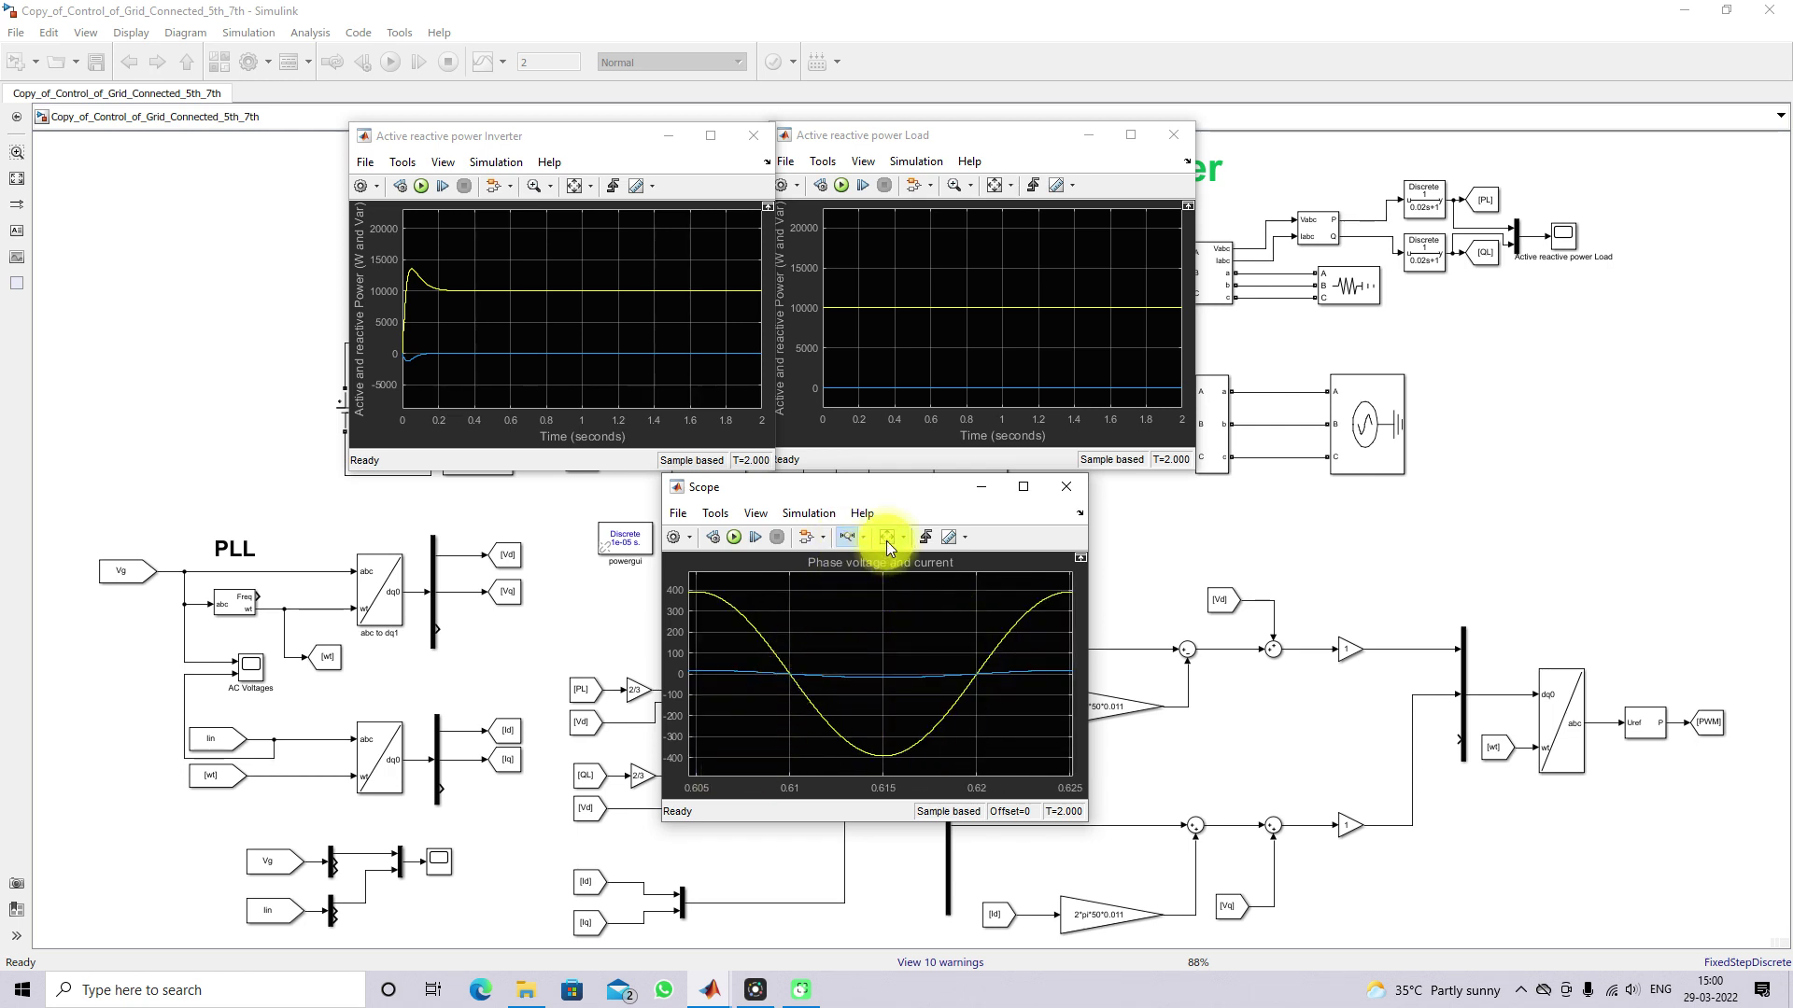
double_click(852, 589)
left_click_drag(851, 589, 888, 590)
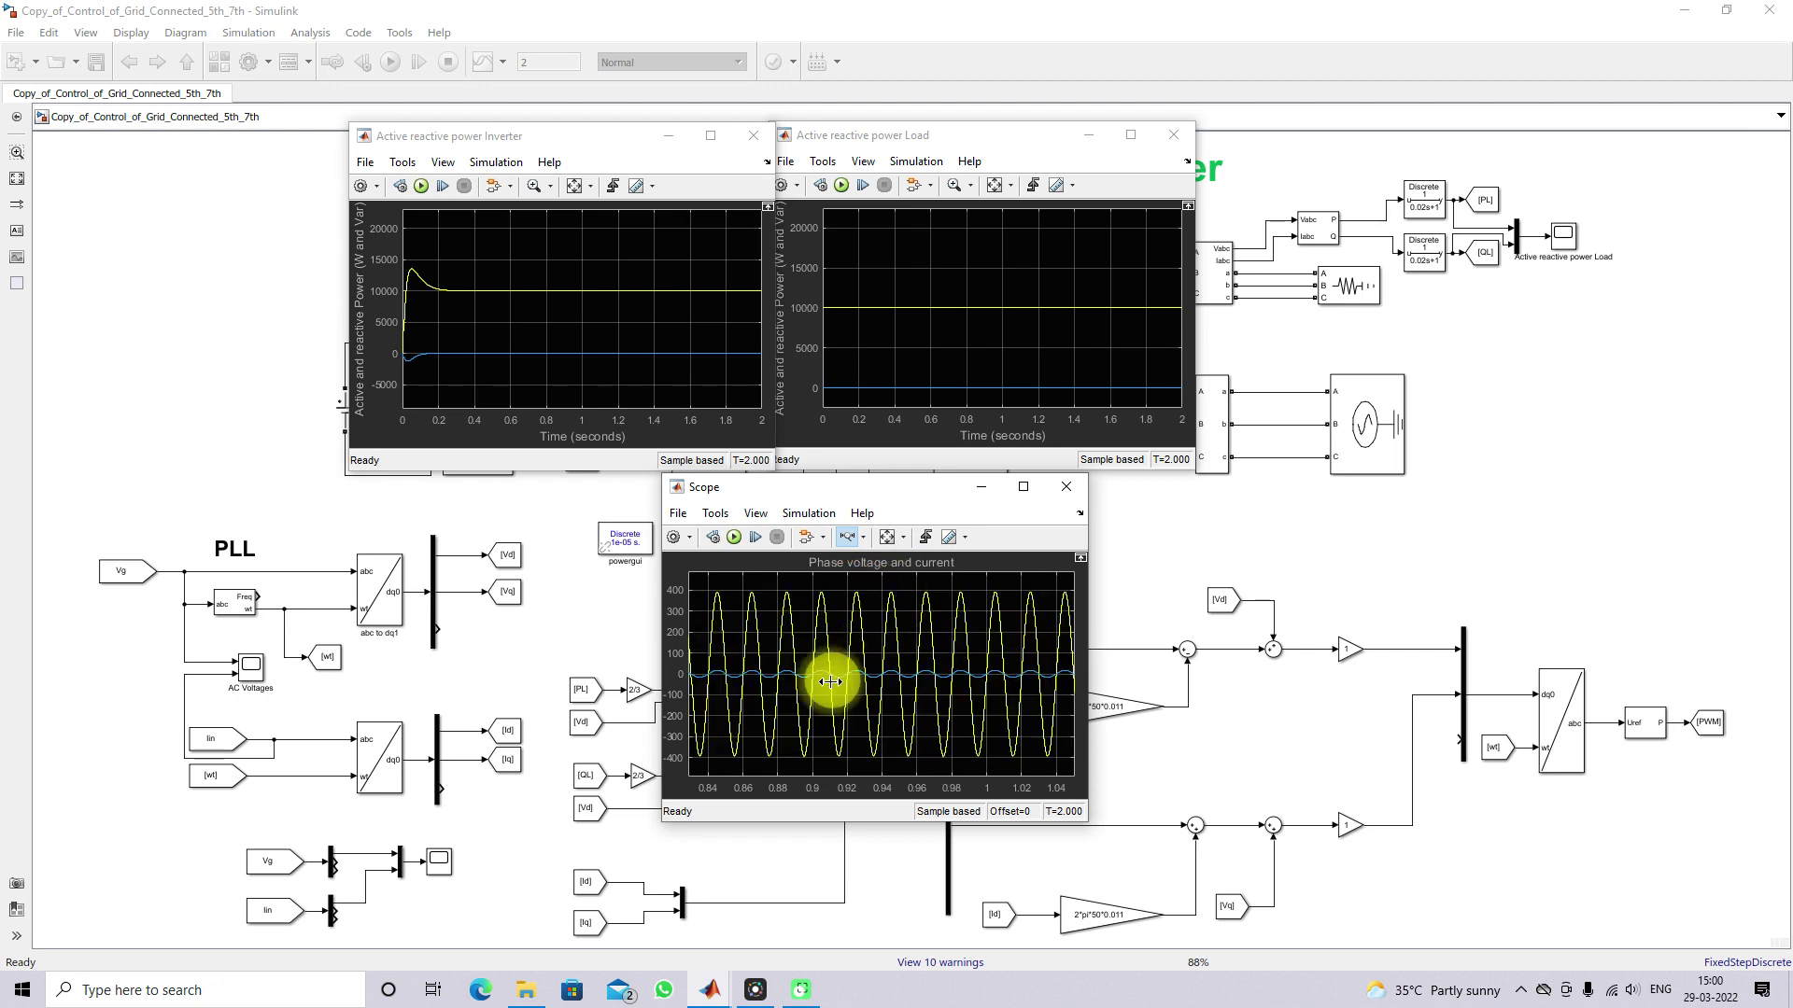
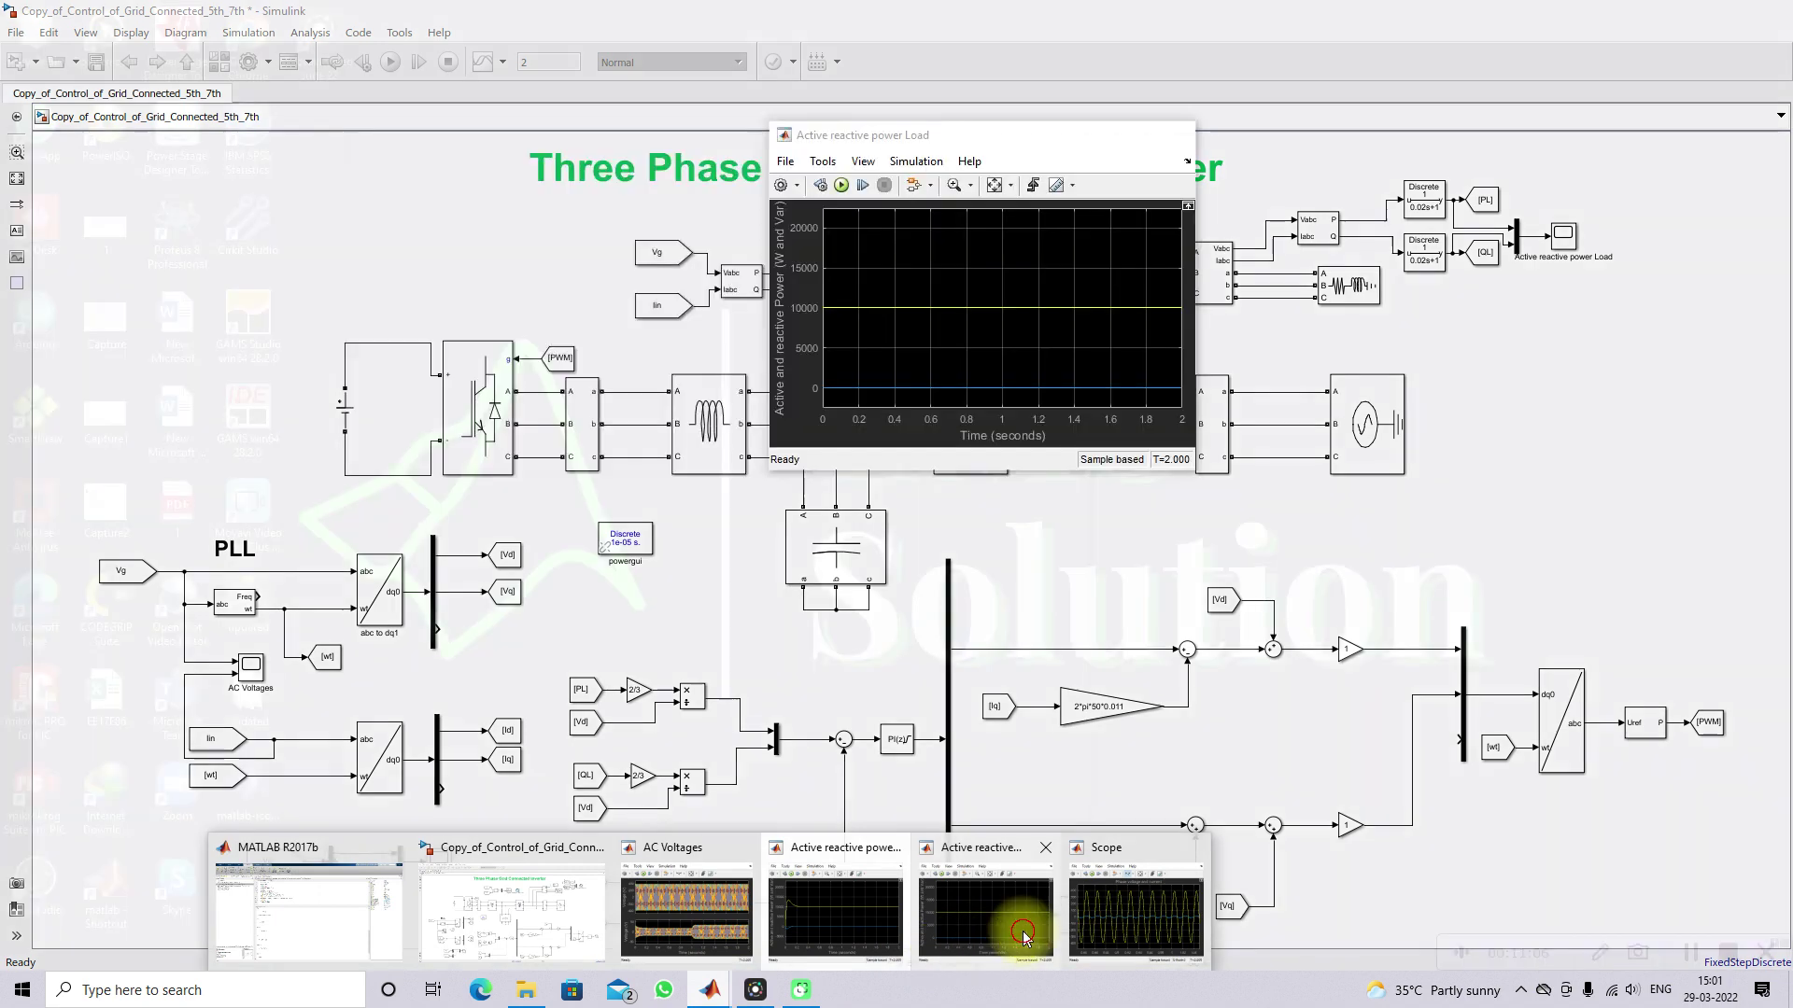
Bring back the phase voltage and current scope, rerun the simulation, and fit the inverter and load power plots to their data.
mouse_move(709, 989)
left_click(1100, 920)
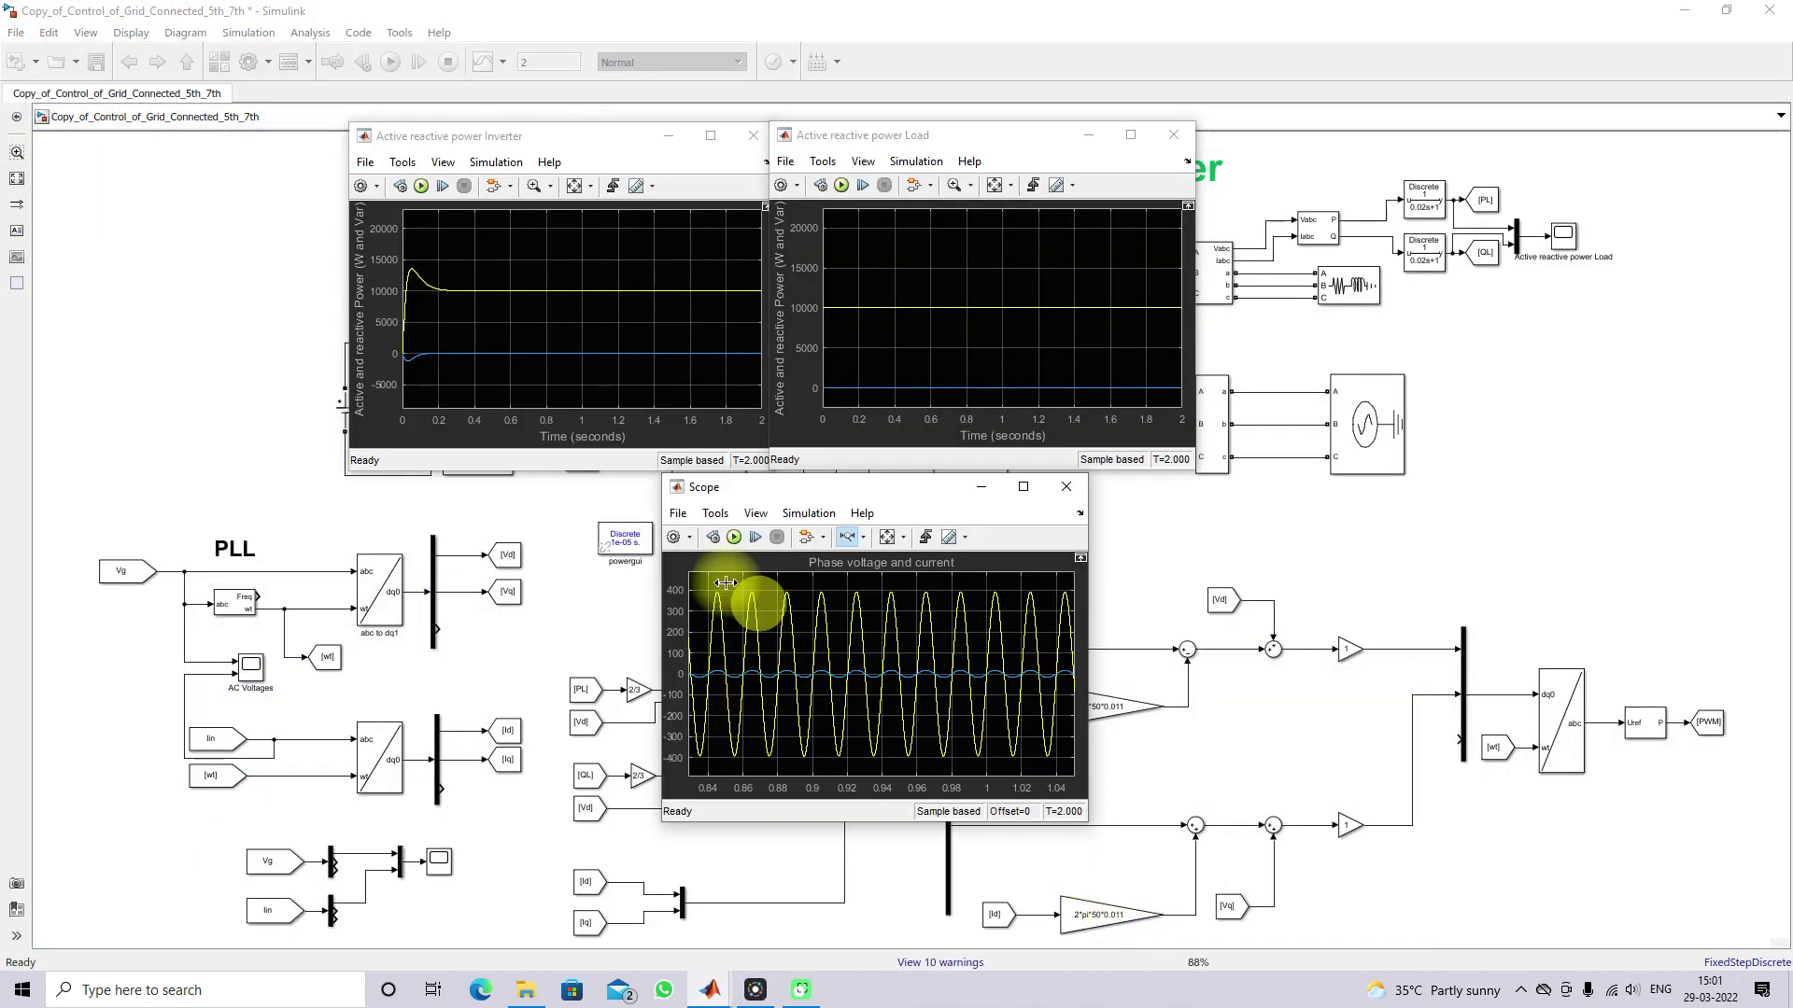
left_click(735, 537)
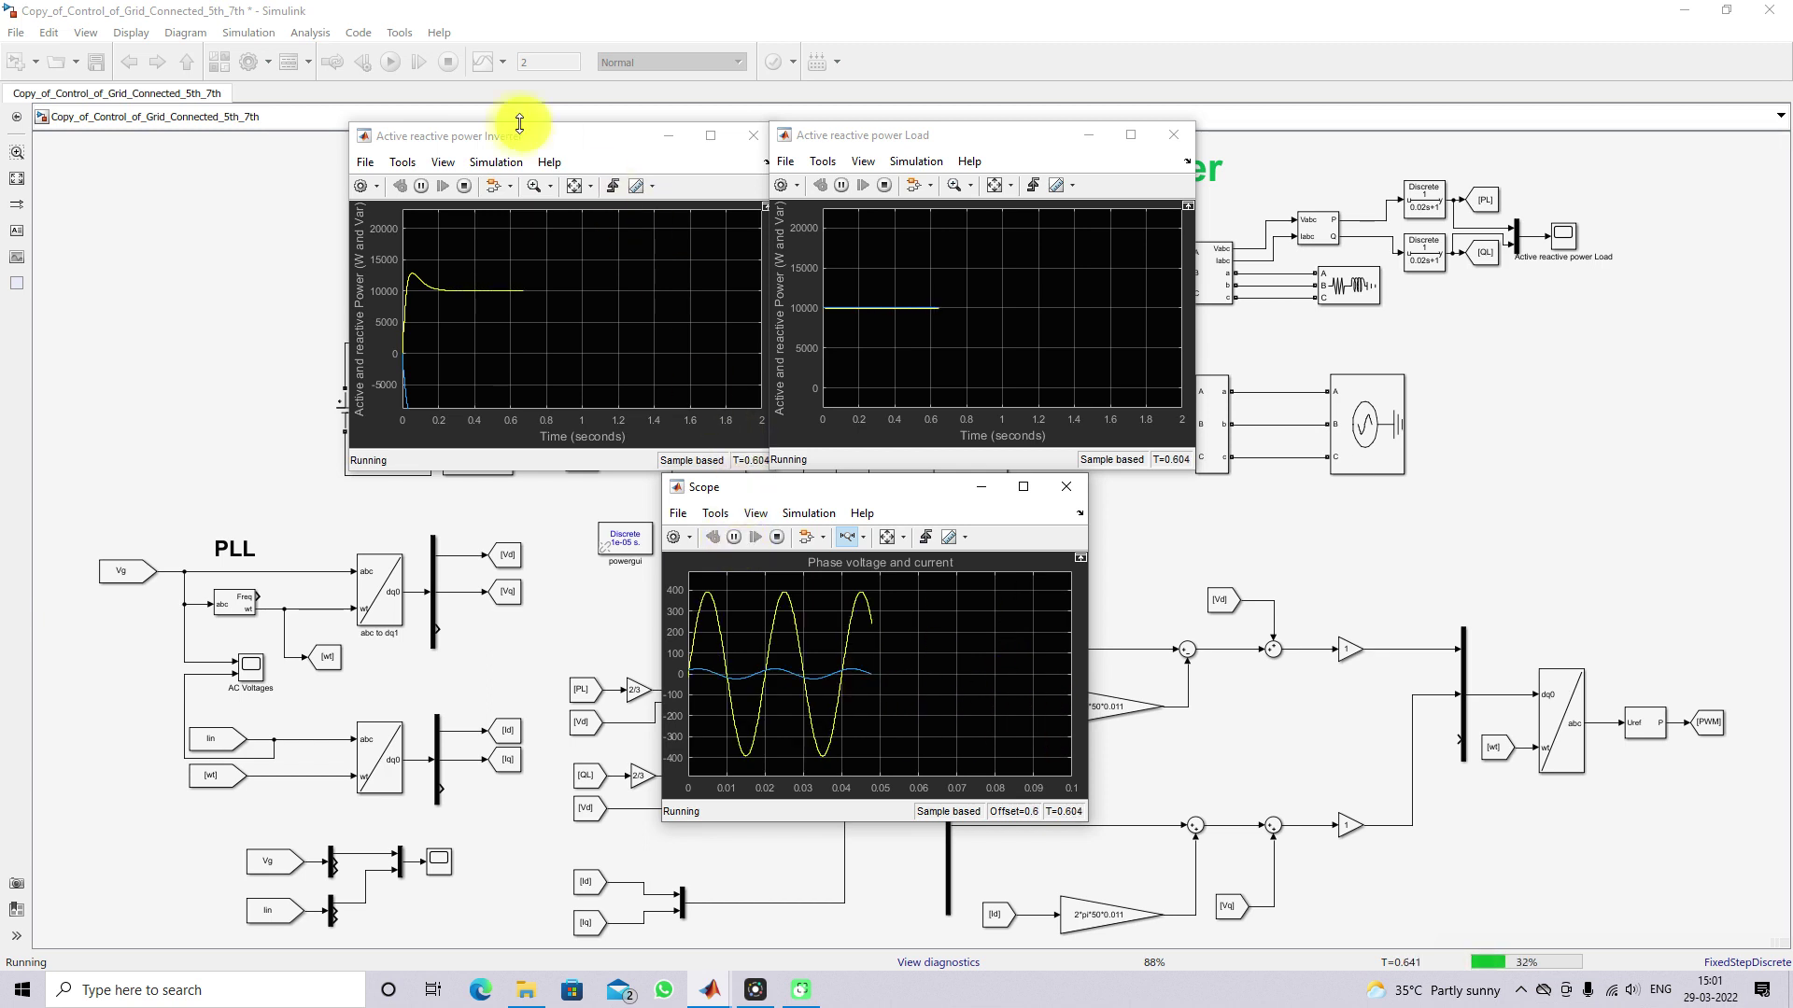
left_click(576, 187)
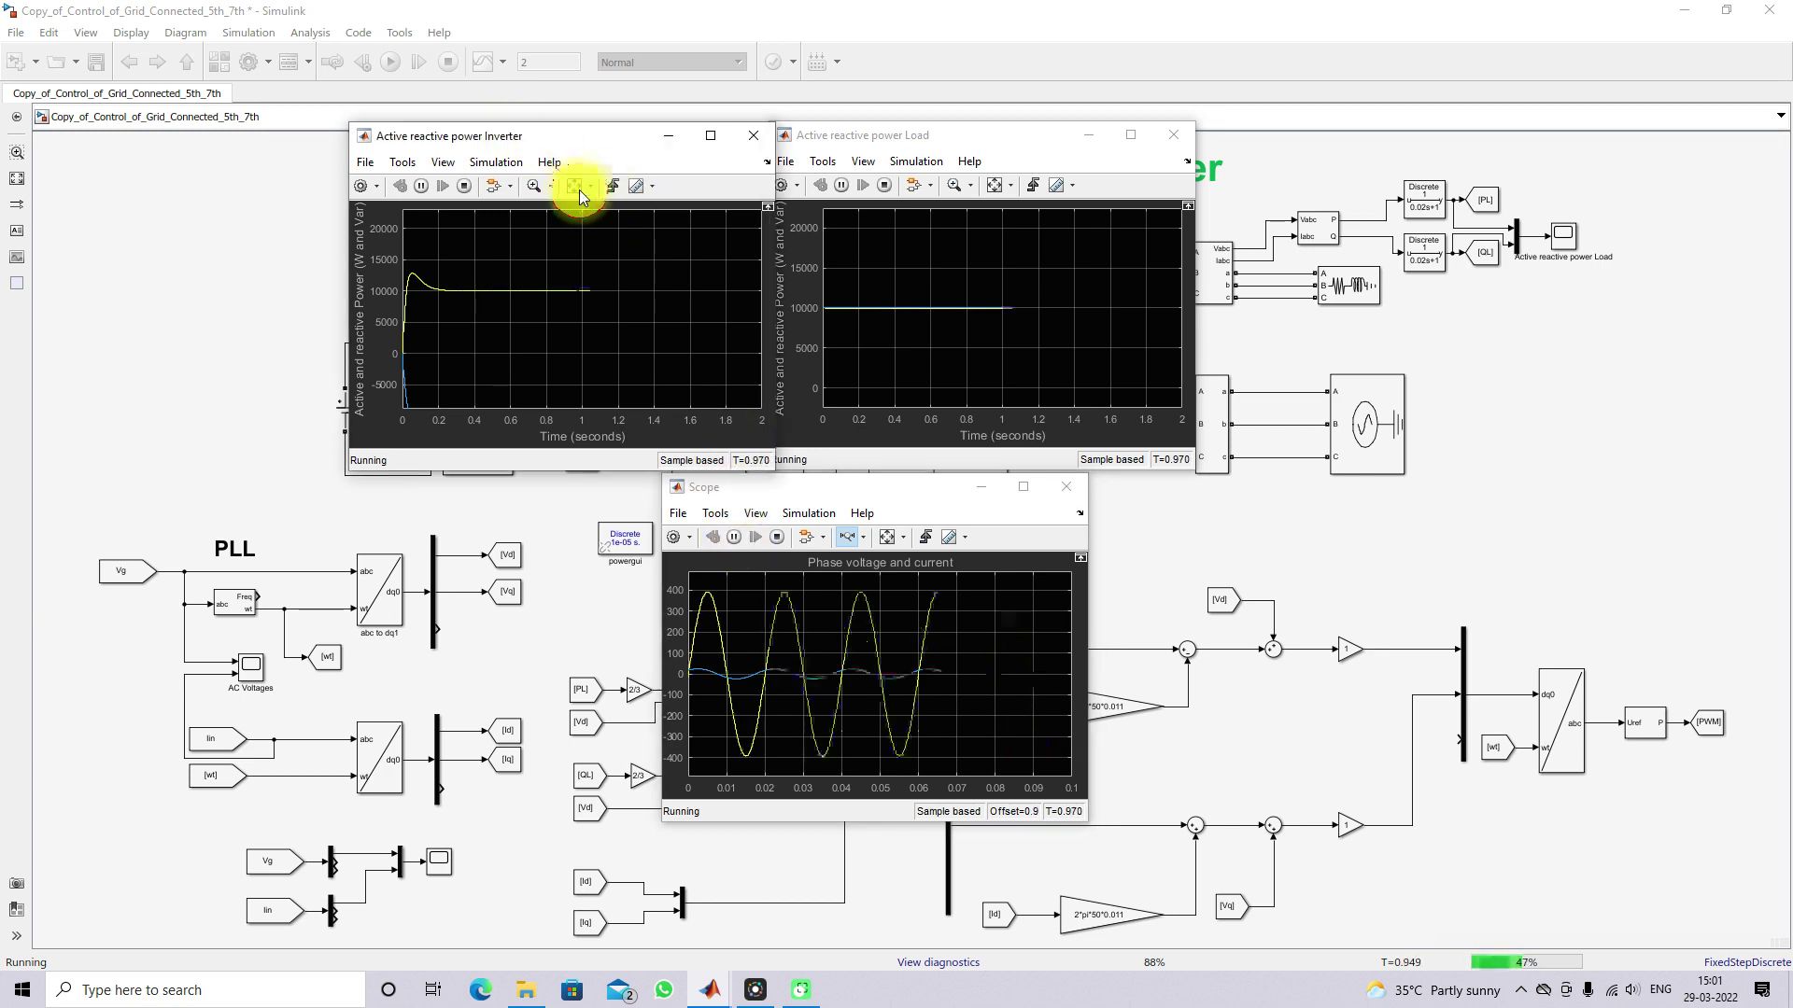
left_click(993, 184)
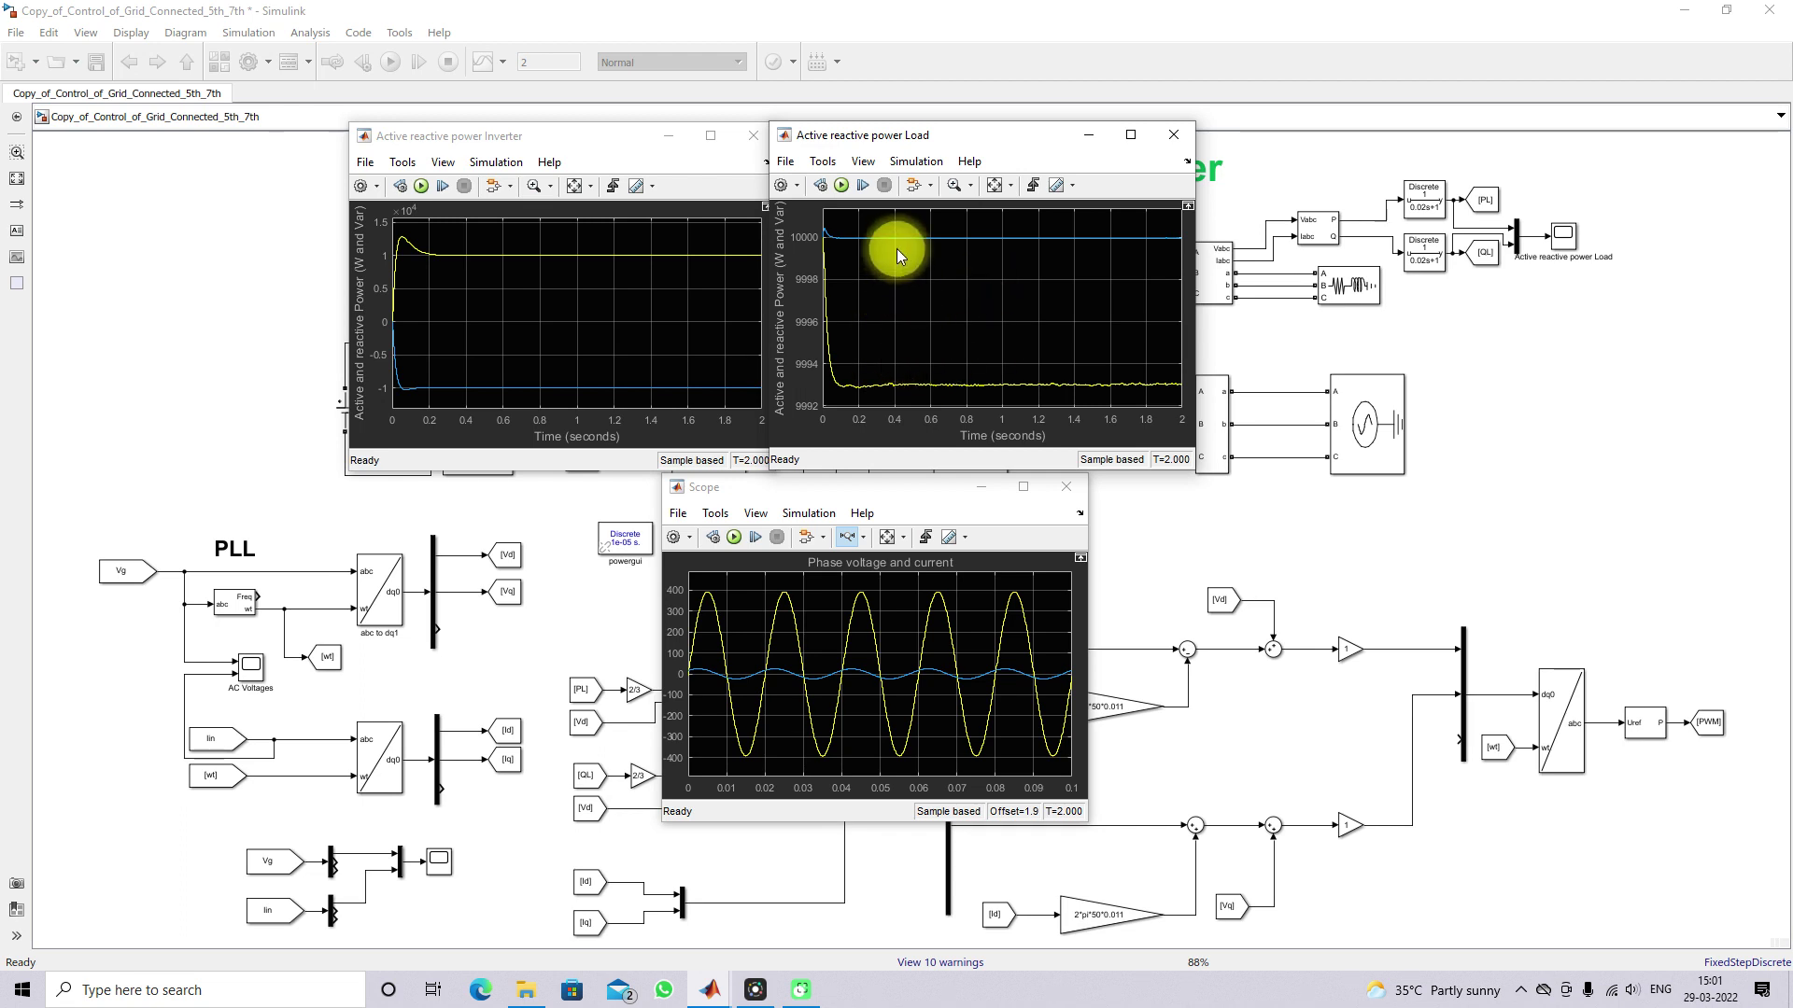
Mark the load's reactive power curve and tick the inverter's active and reactive power curves with the pen, and clear the marks.
key("F12")
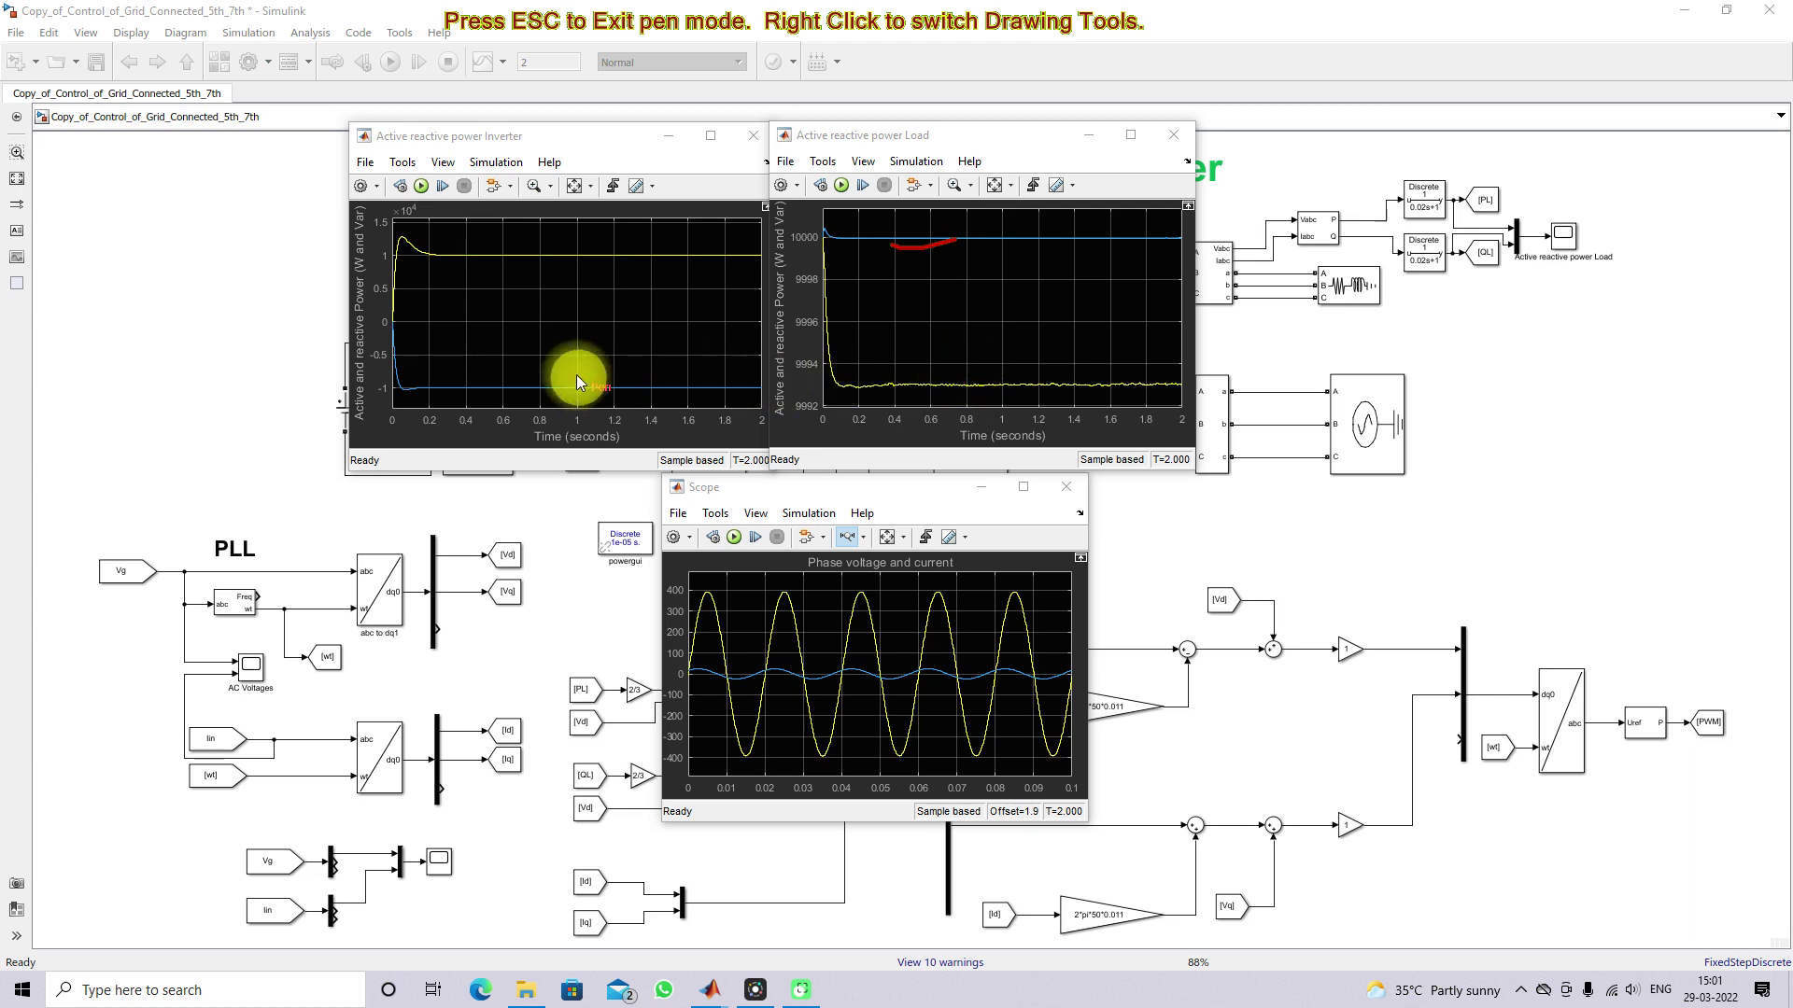
left_click(544, 259)
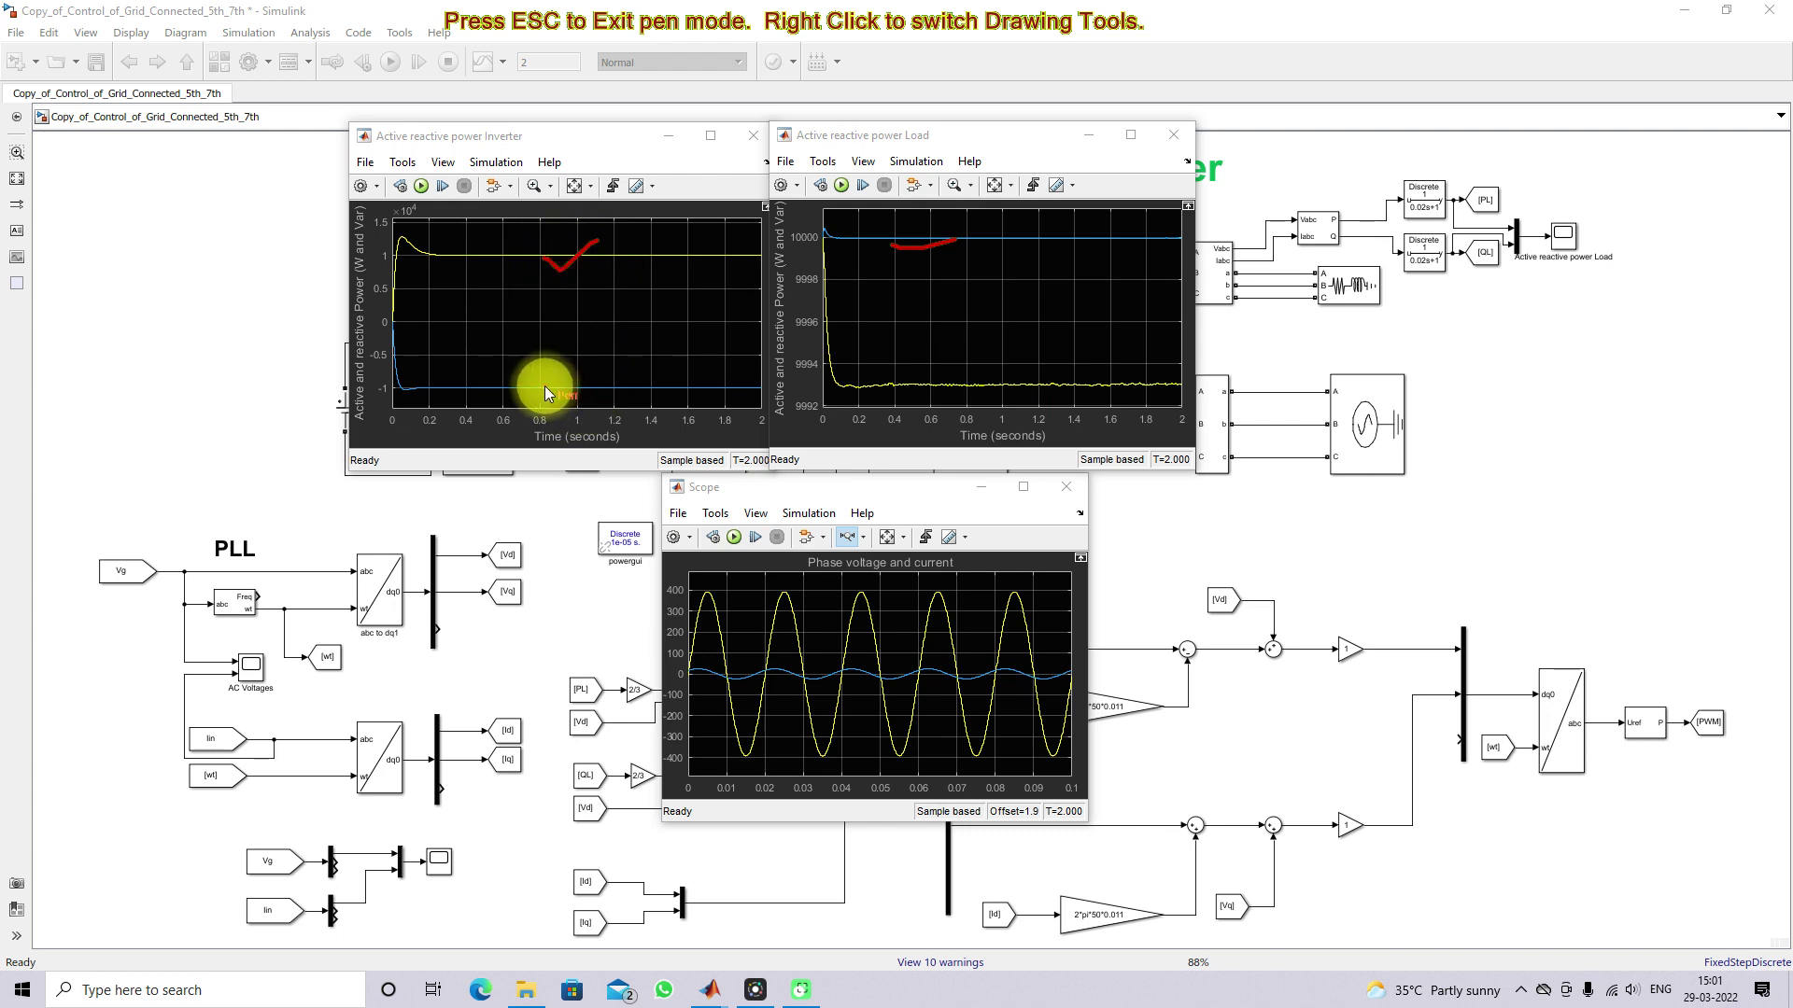
left_click_drag(536, 383, 578, 387)
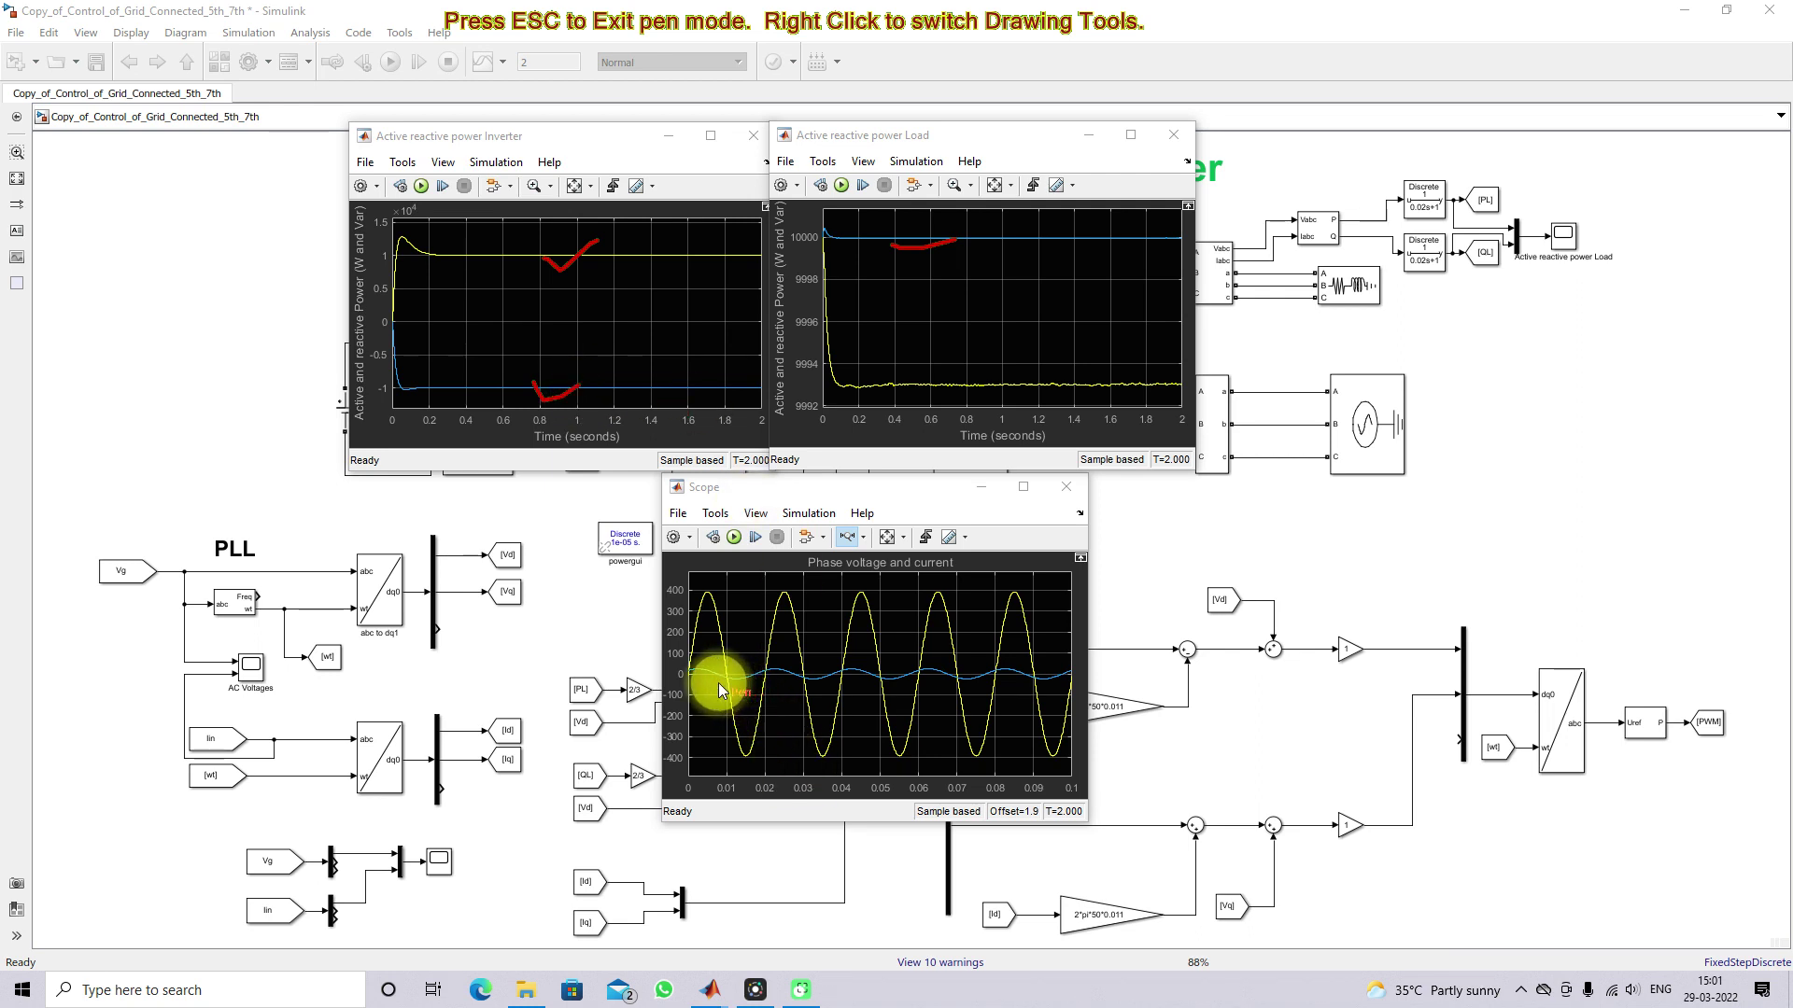
key("Escape")
Enlarge the phase voltage and current scope to examine the phase shift, and restore it below the power scopes.
left_click(1025, 488)
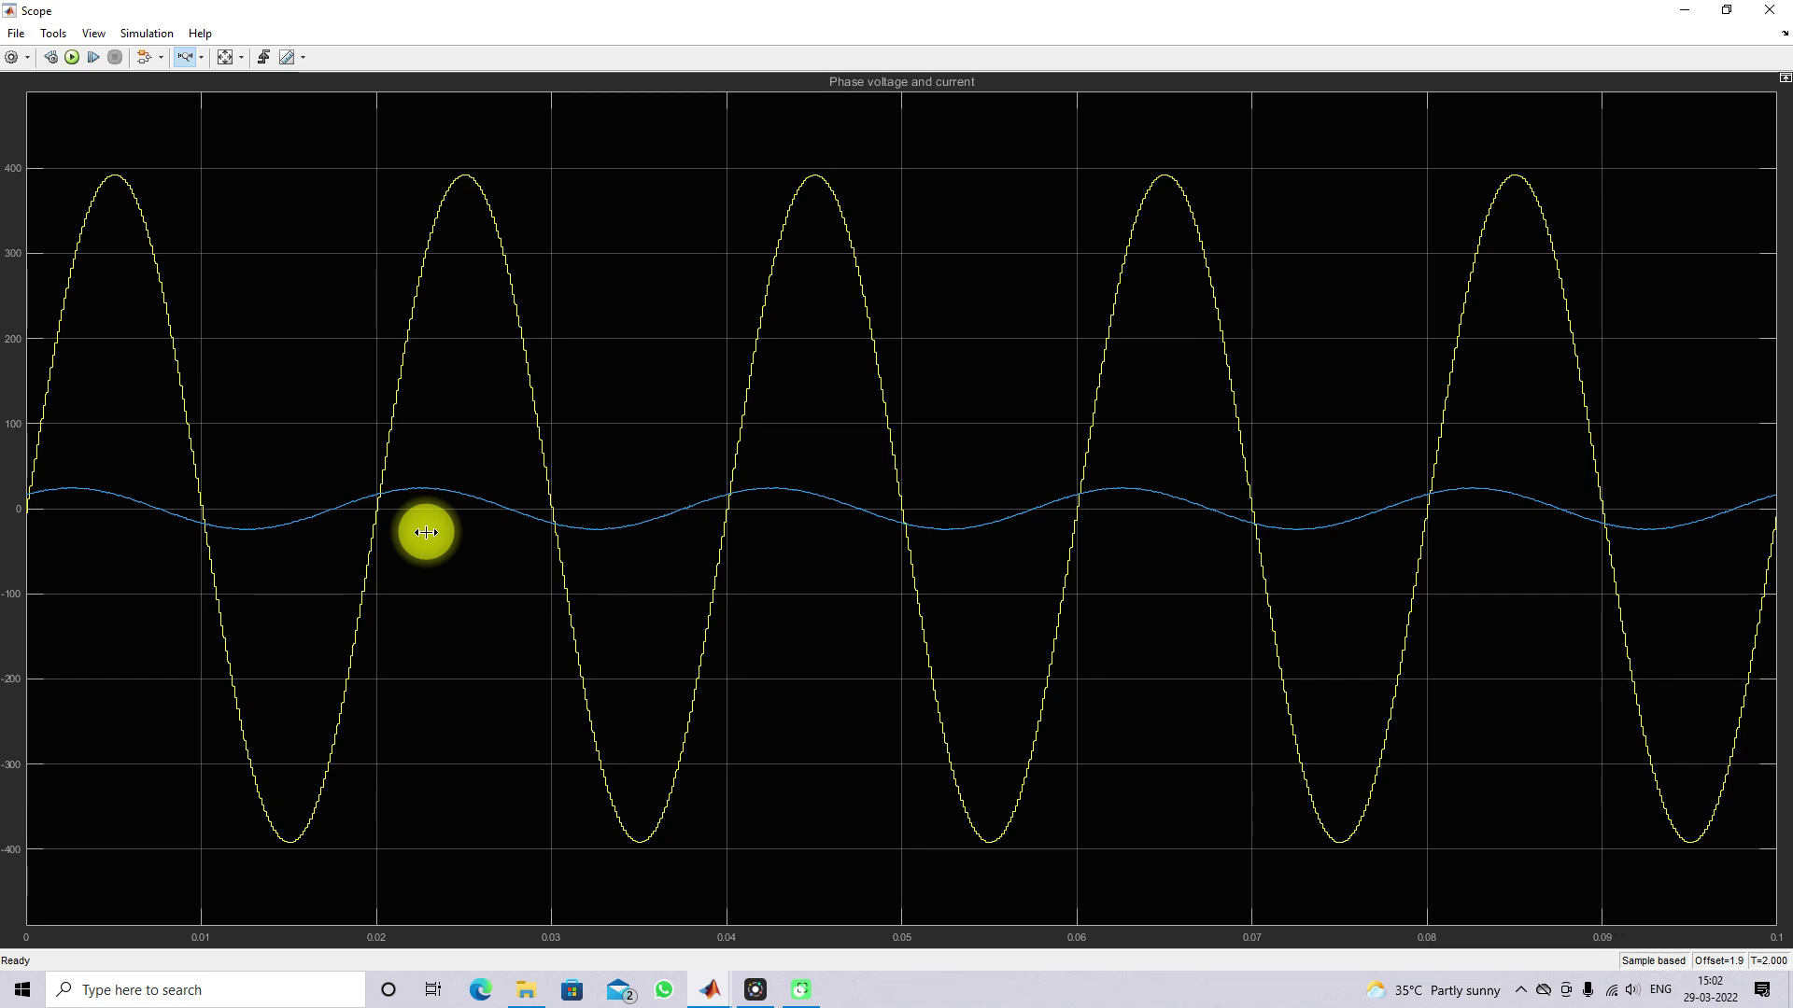
left_click(1725, 10)
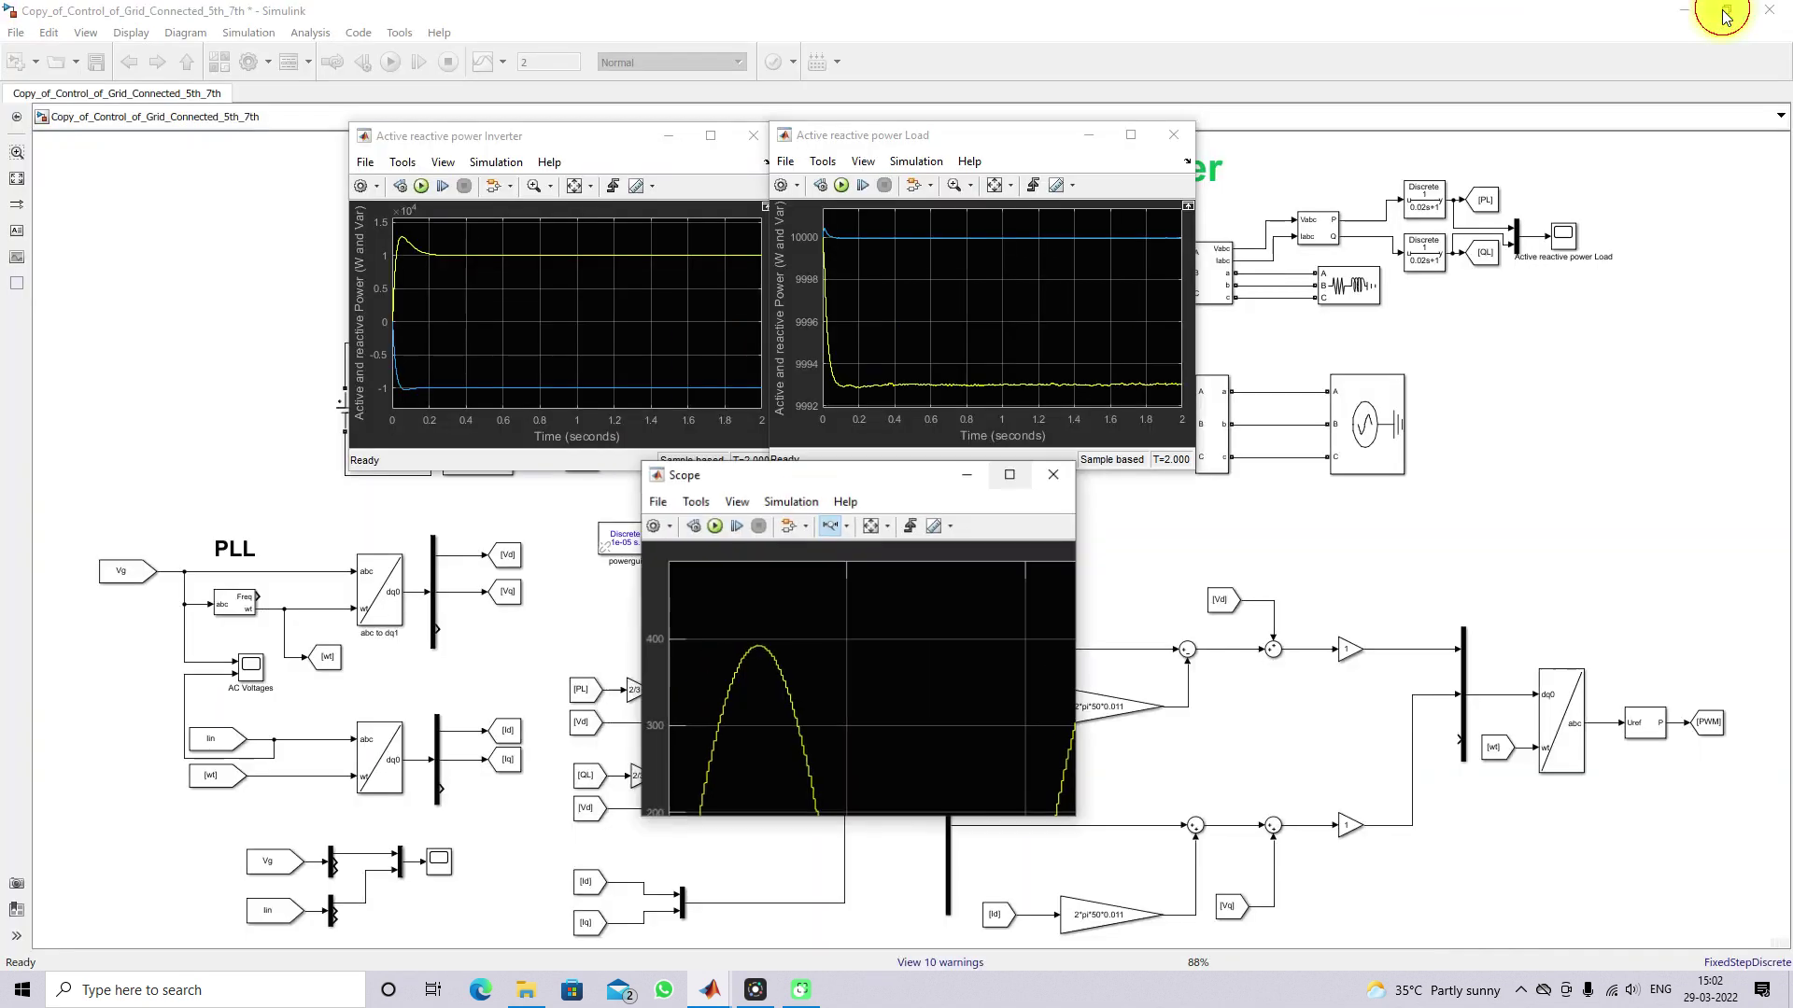
left_click_drag(888, 488, 848, 484)
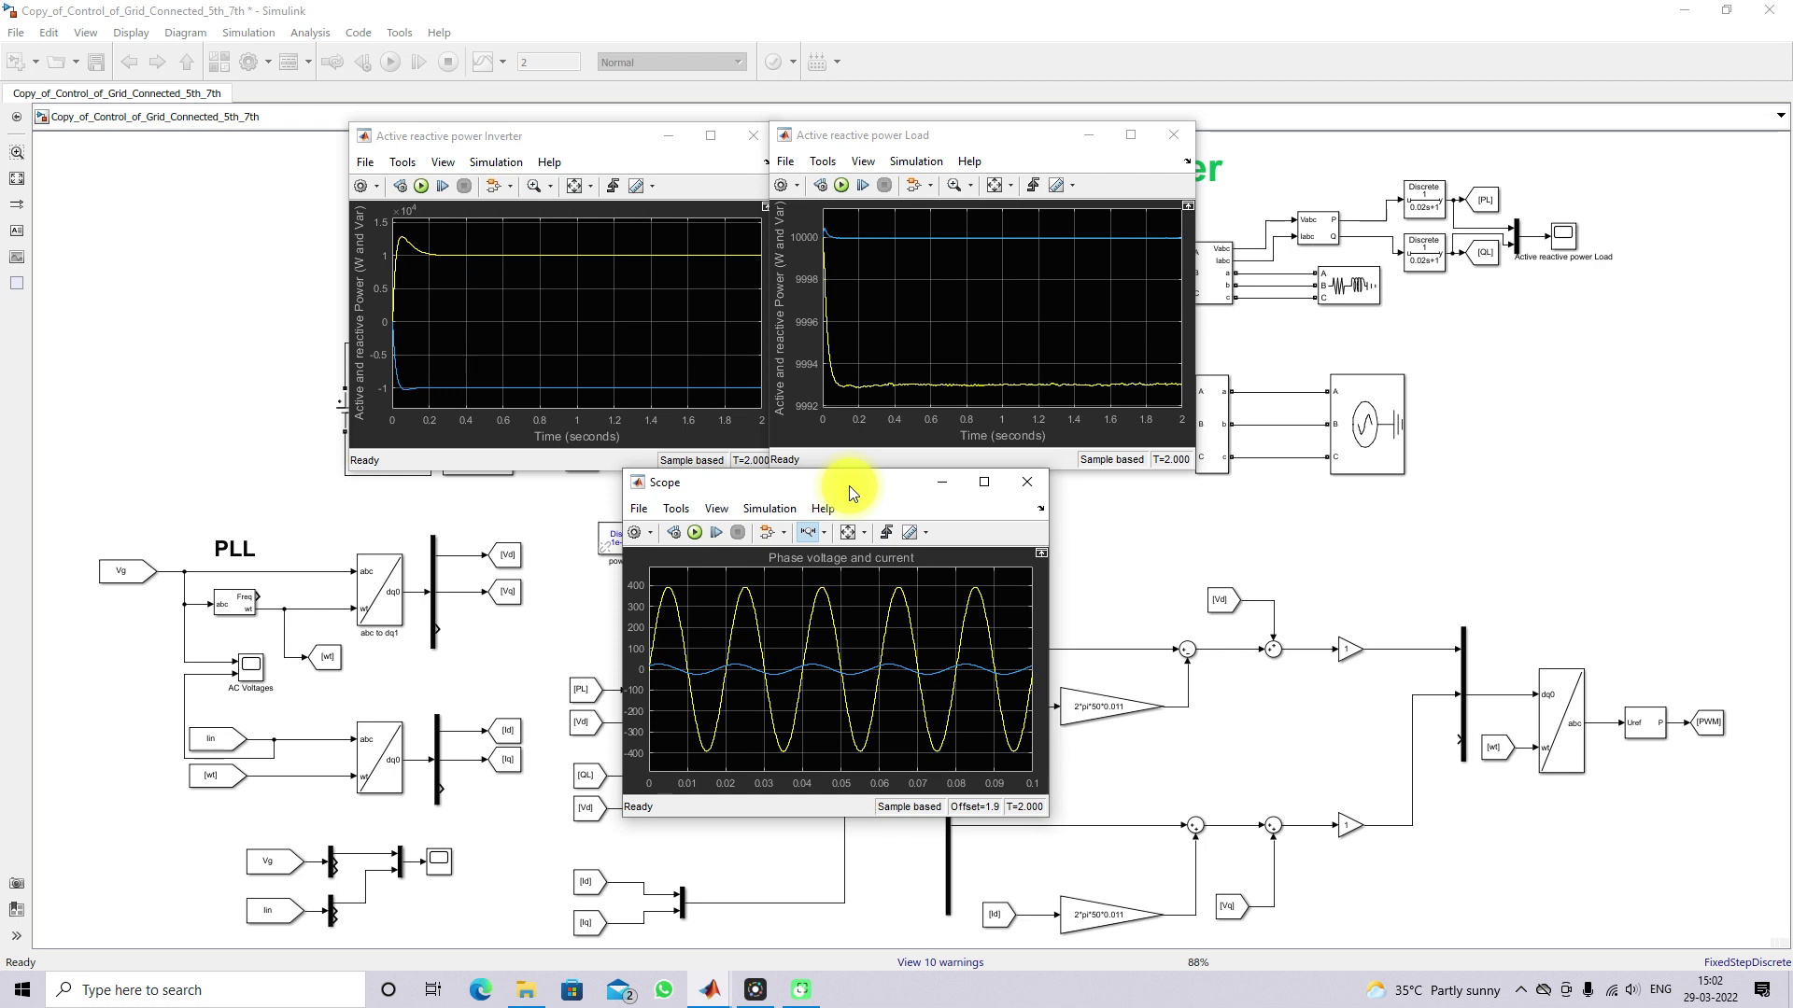
Return to the model and set the three-phase load's reactive power to 0.
left_click(1319, 343)
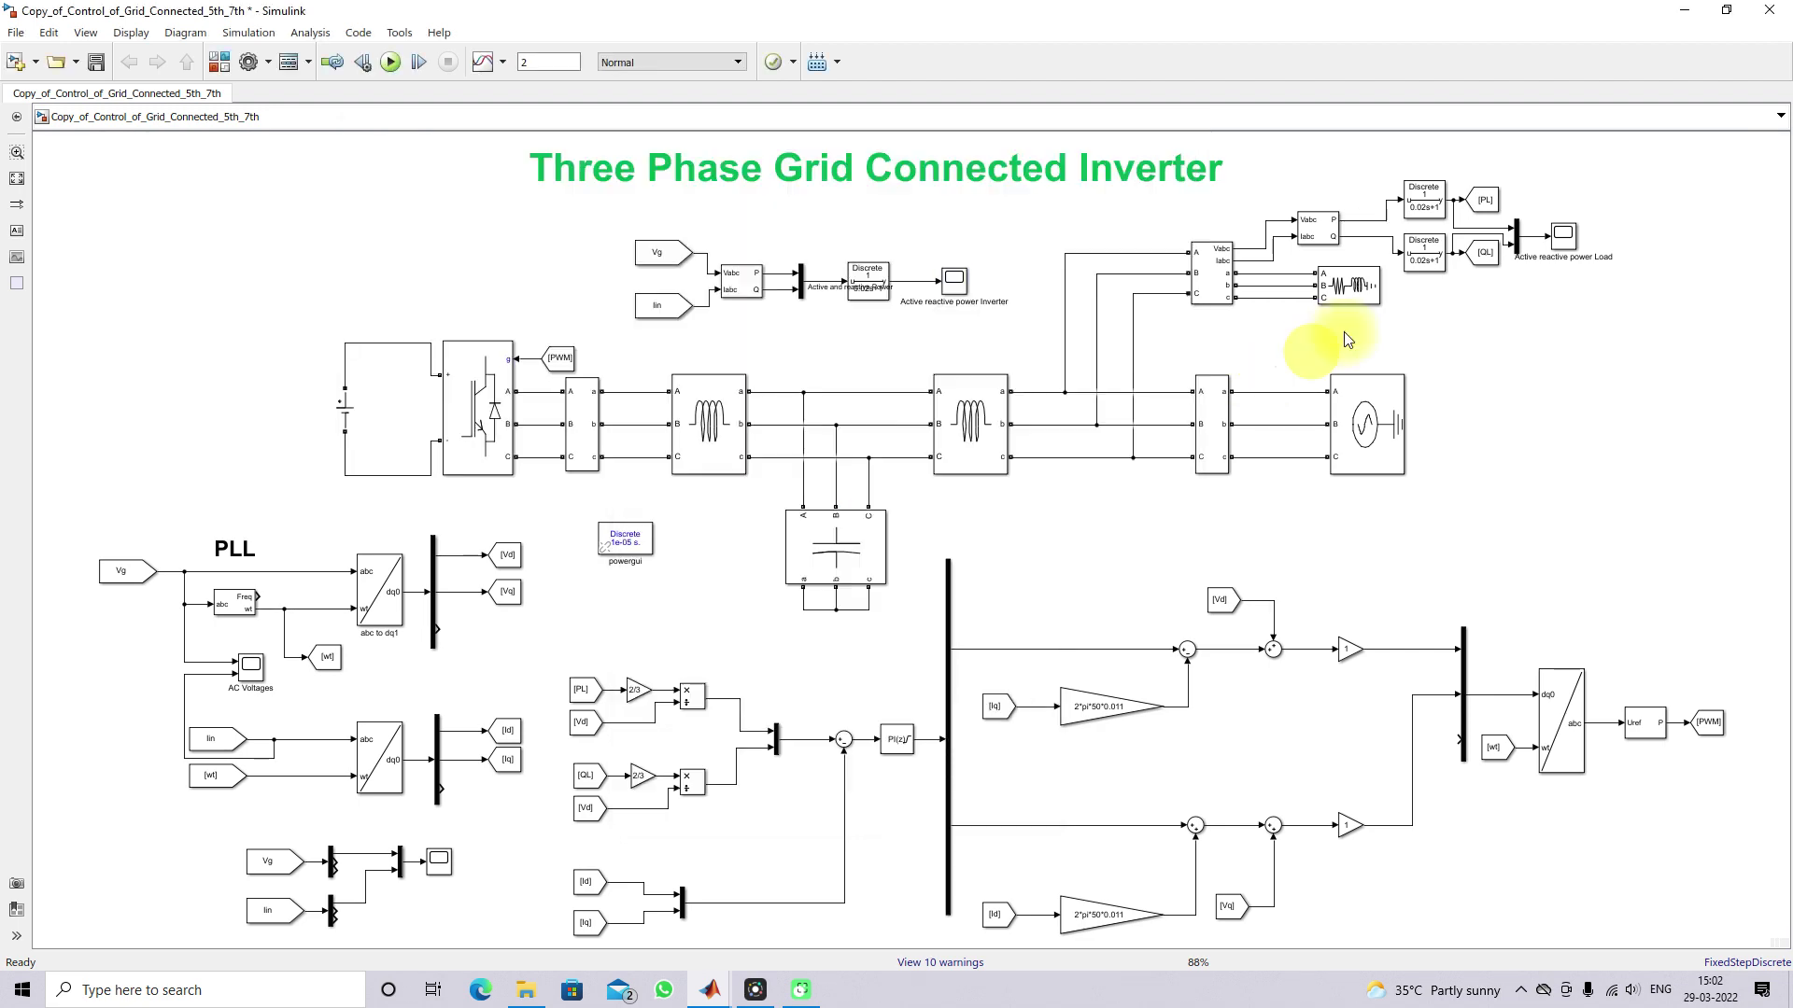
double_click(1358, 292)
double_click(1184, 343)
type("0")
left_click(1061, 472)
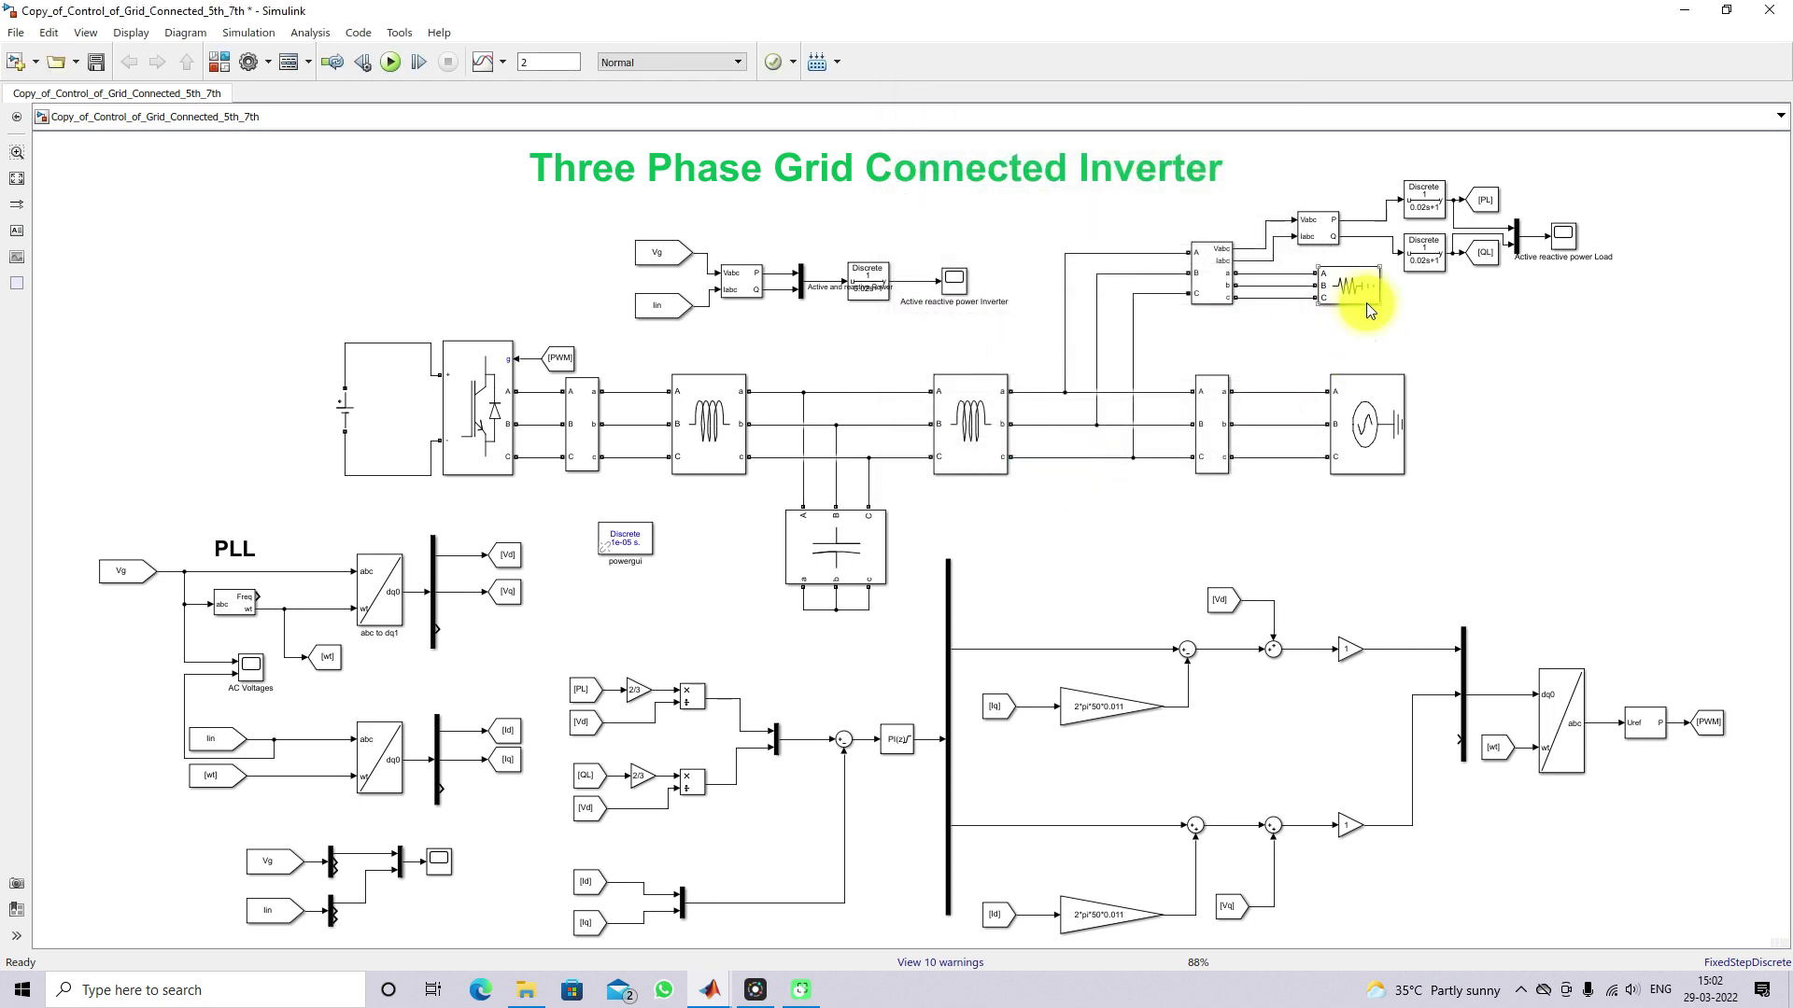
Copy the three-phase load below the original and connect it to the load phase lines through a Three-Phase Breaker.
left_click_drag(1364, 293, 1408, 350)
left_click(219, 61)
left_click_drag(848, 440, 1322, 340)
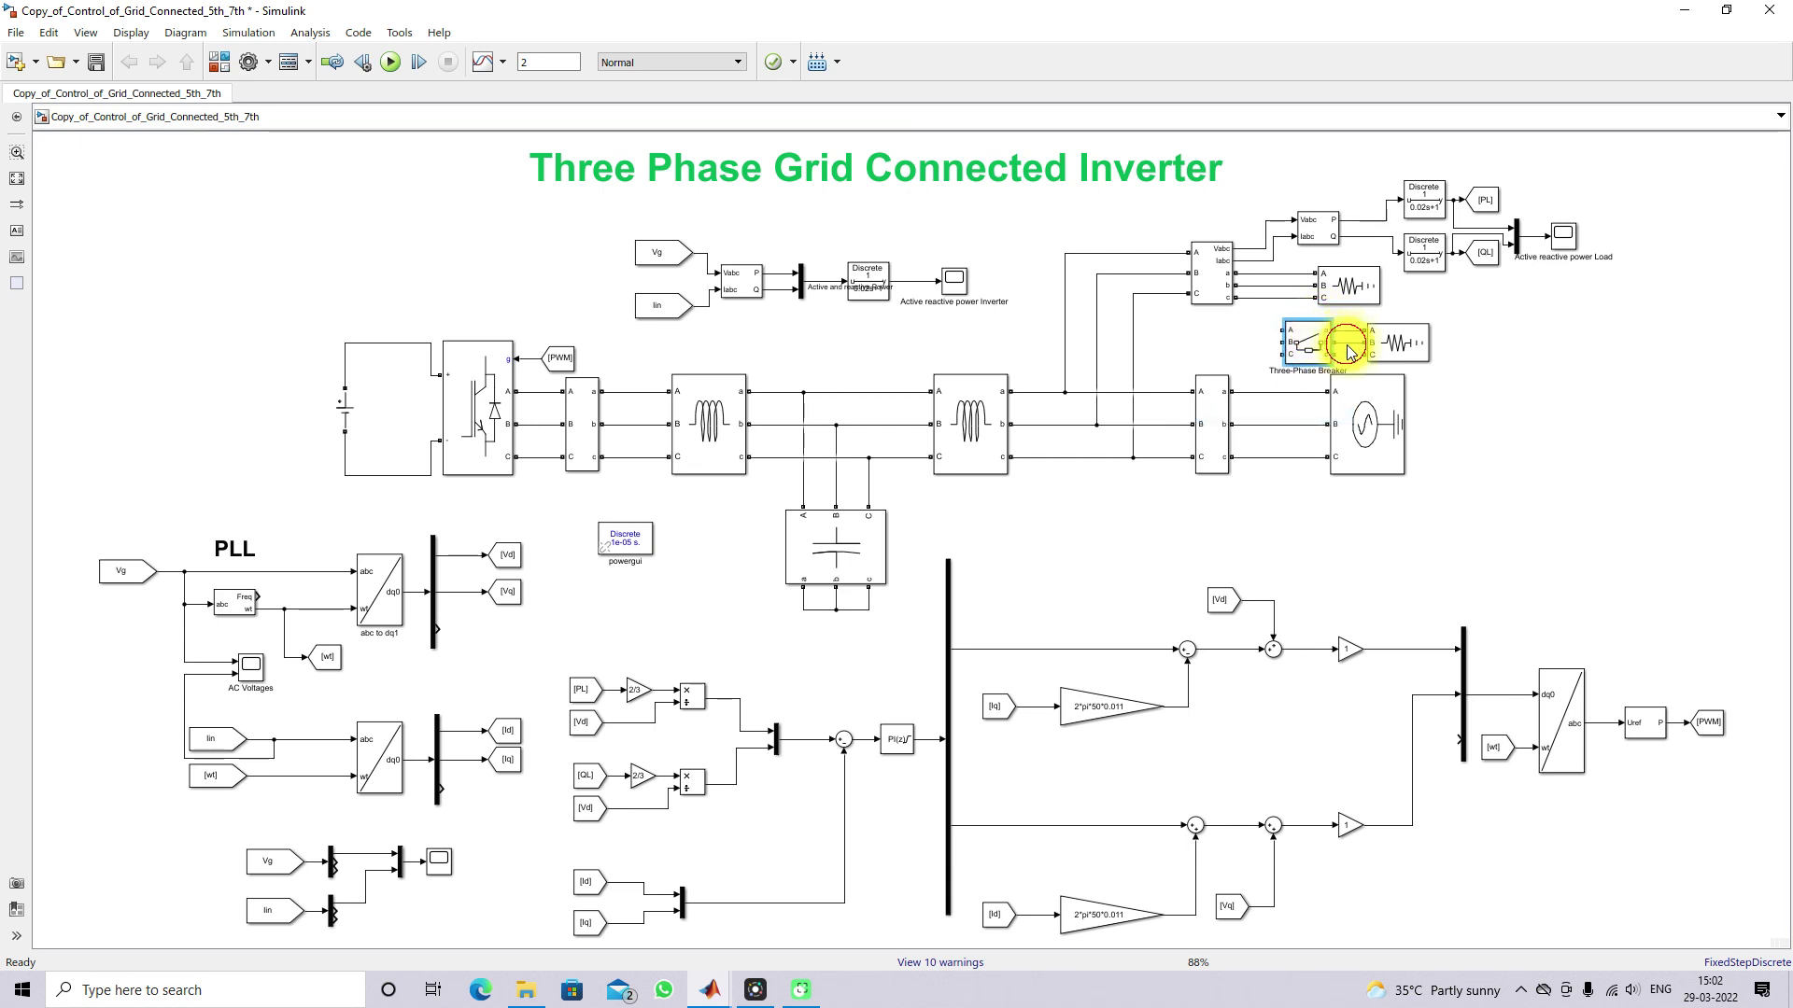
left_click_drag(1318, 345, 1330, 344)
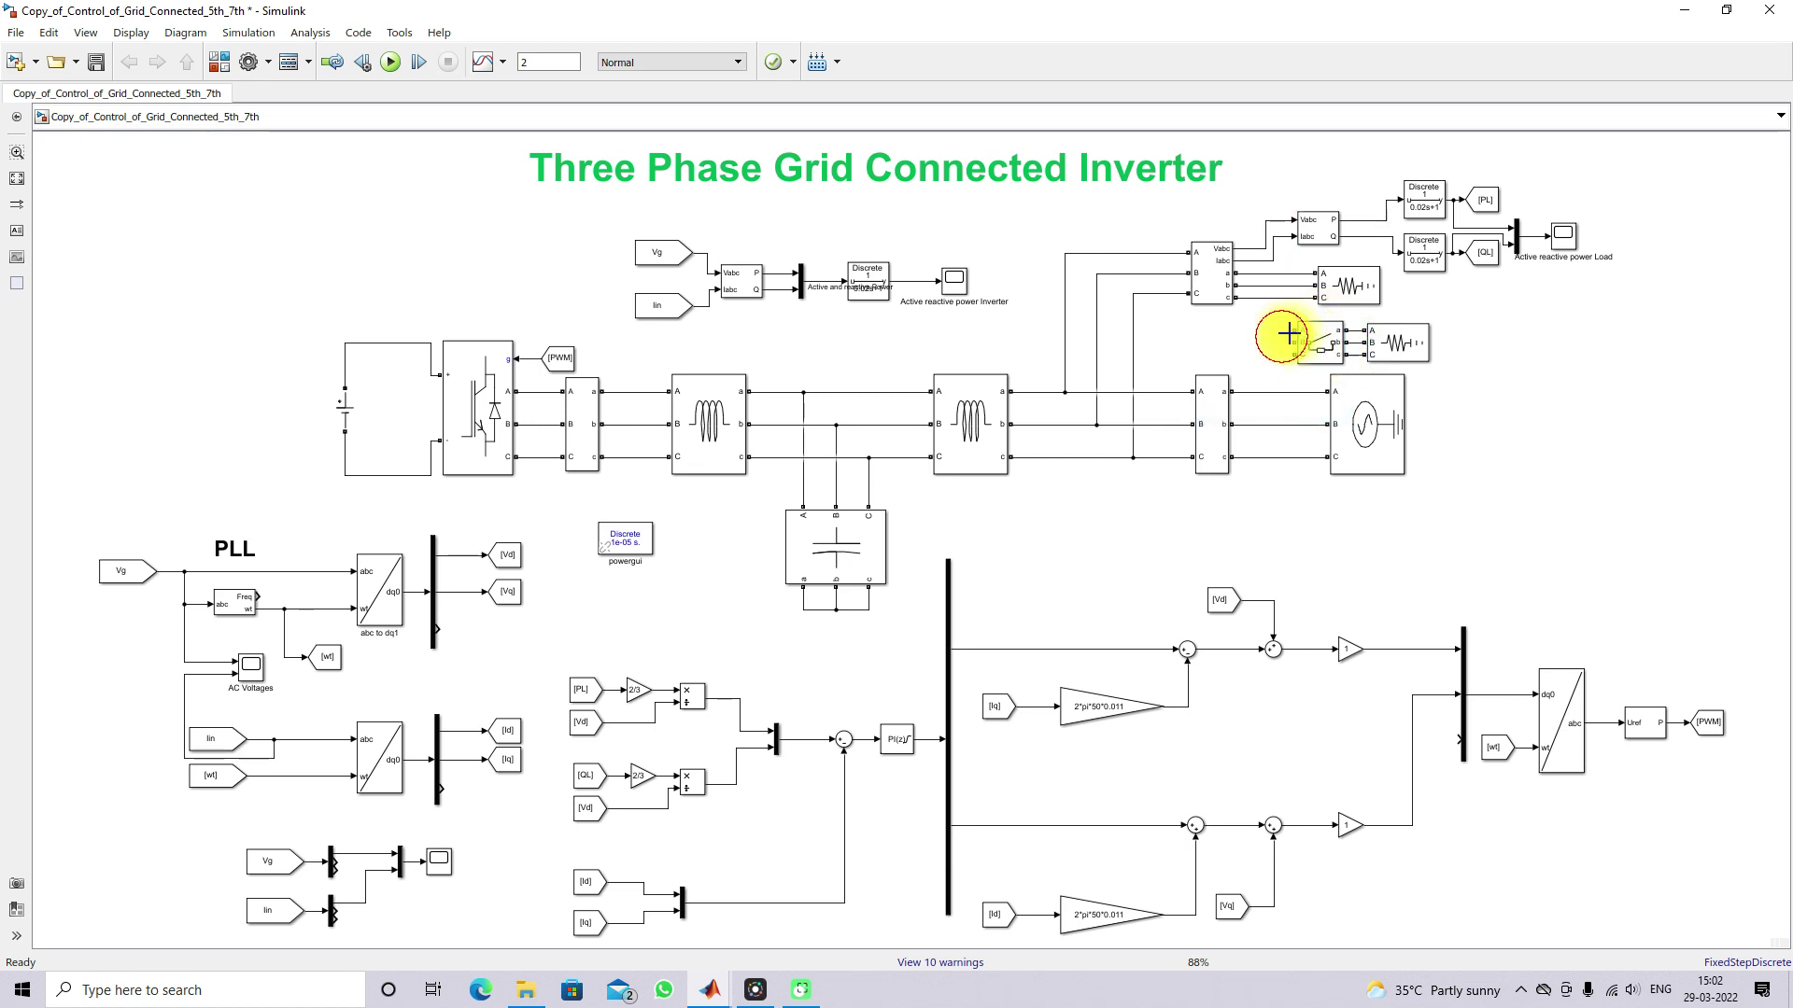
left_click_drag(1273, 274, 1294, 355)
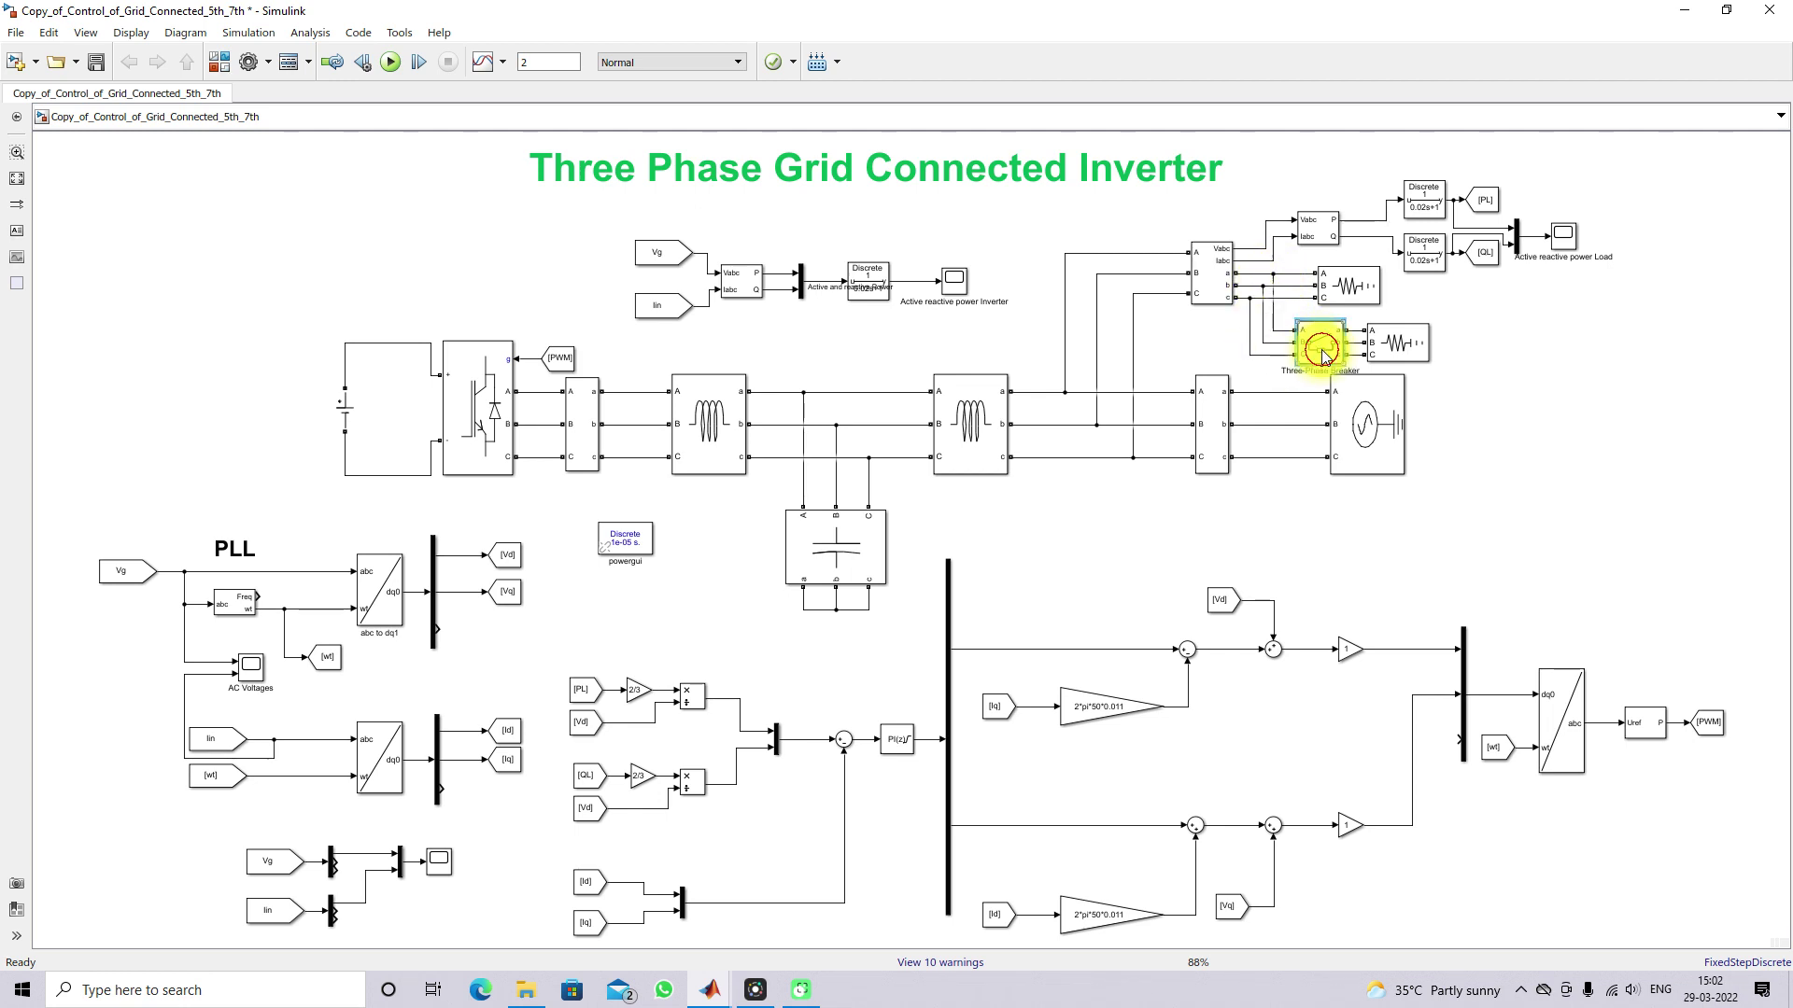
Set the Three-Phase Breaker's switching time to 1 s and accept its parameters.
double_click(1320, 349)
left_click_drag(1465, 155, 1067, 180)
left_click_drag(1085, 389, 1119, 411)
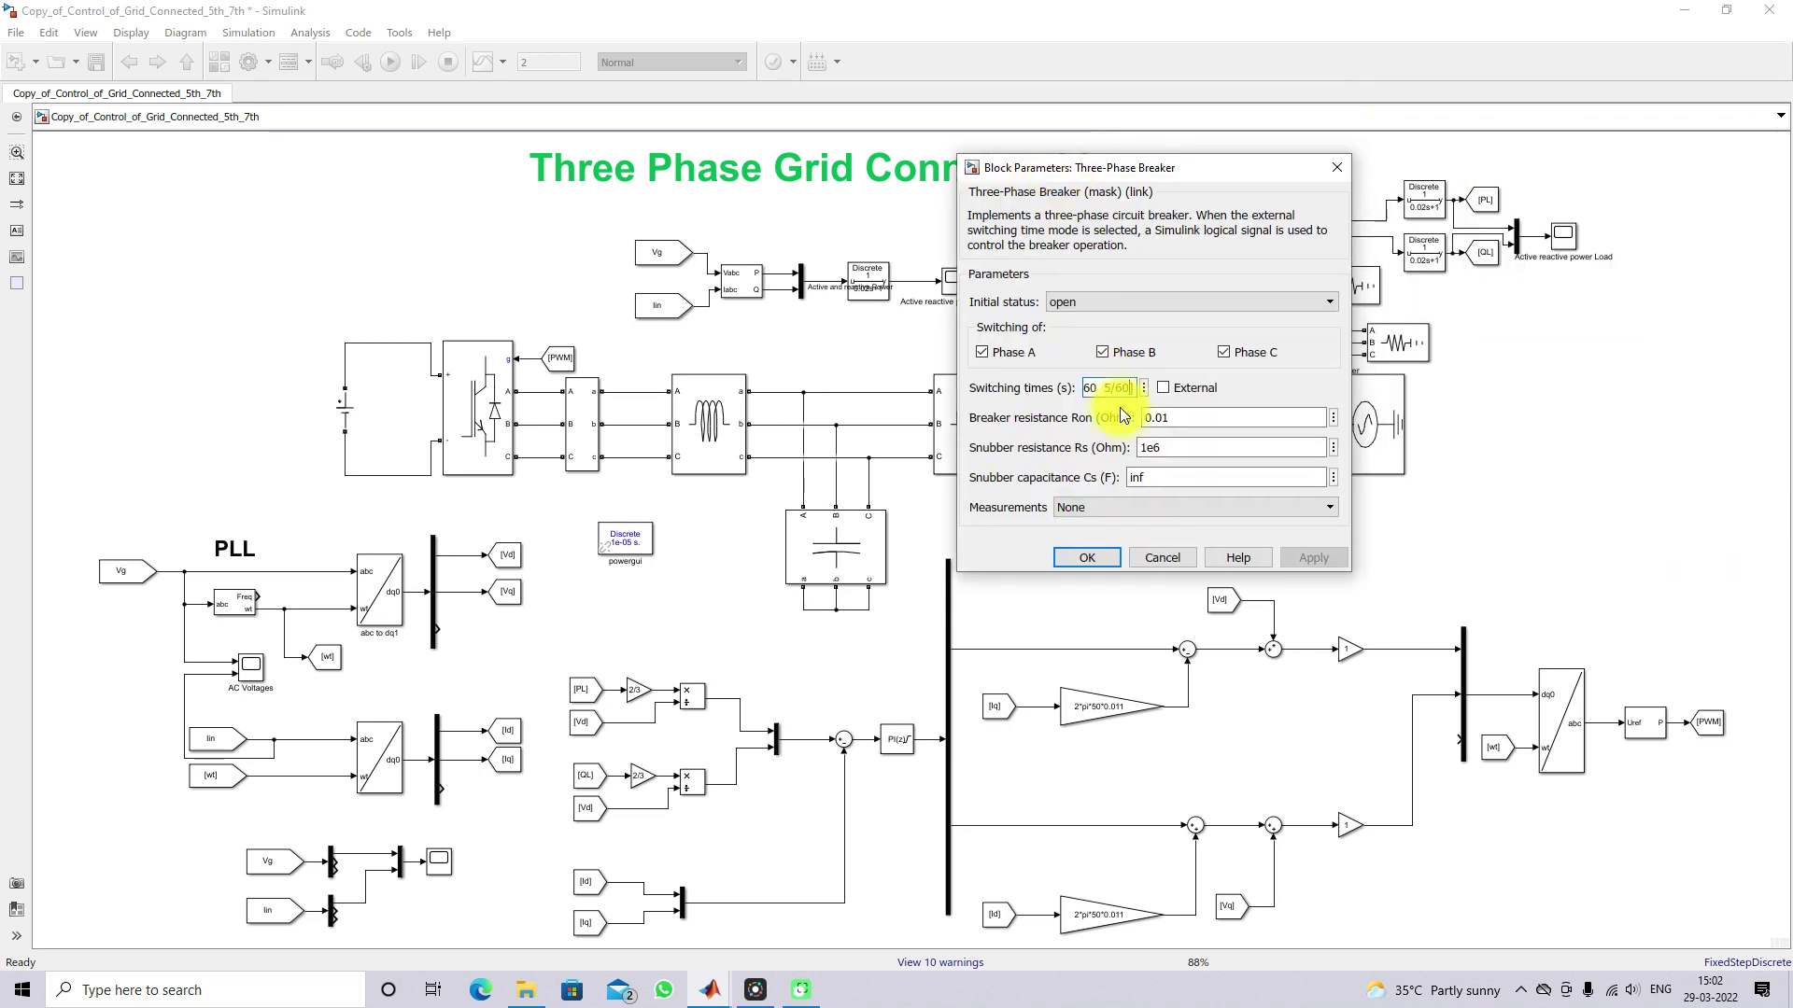
type("[1/")
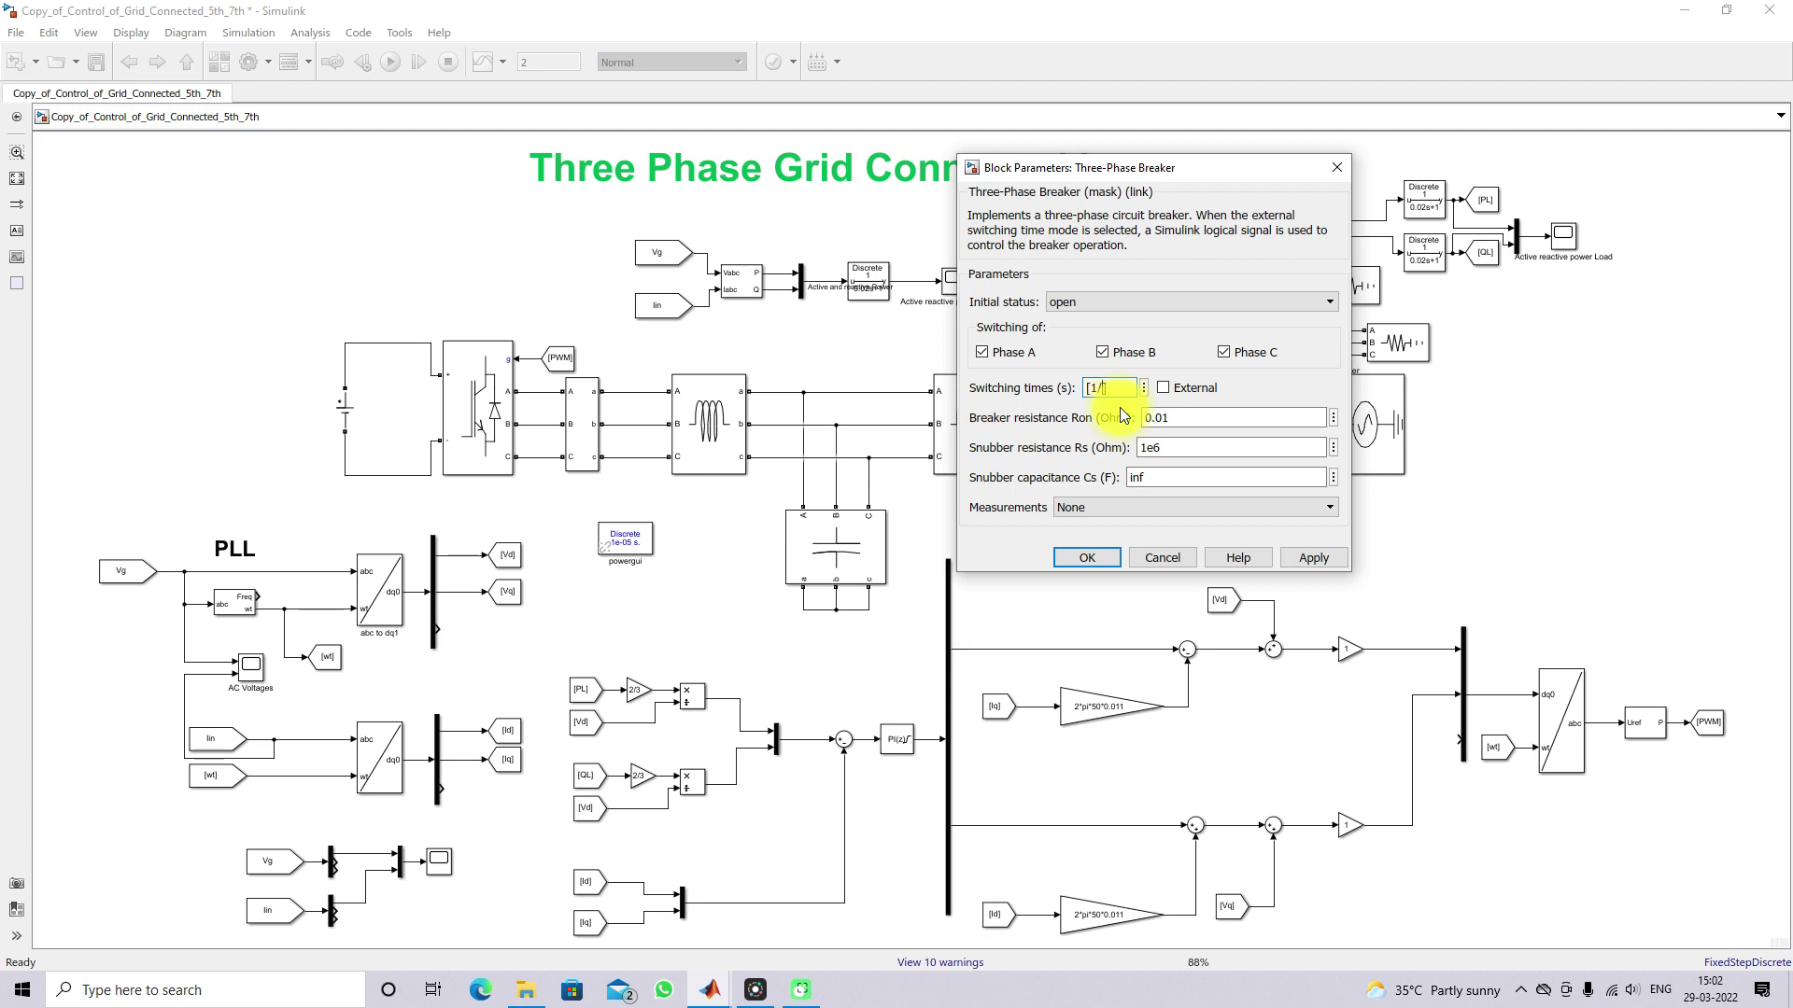
left_click(1314, 557)
left_click(1105, 557)
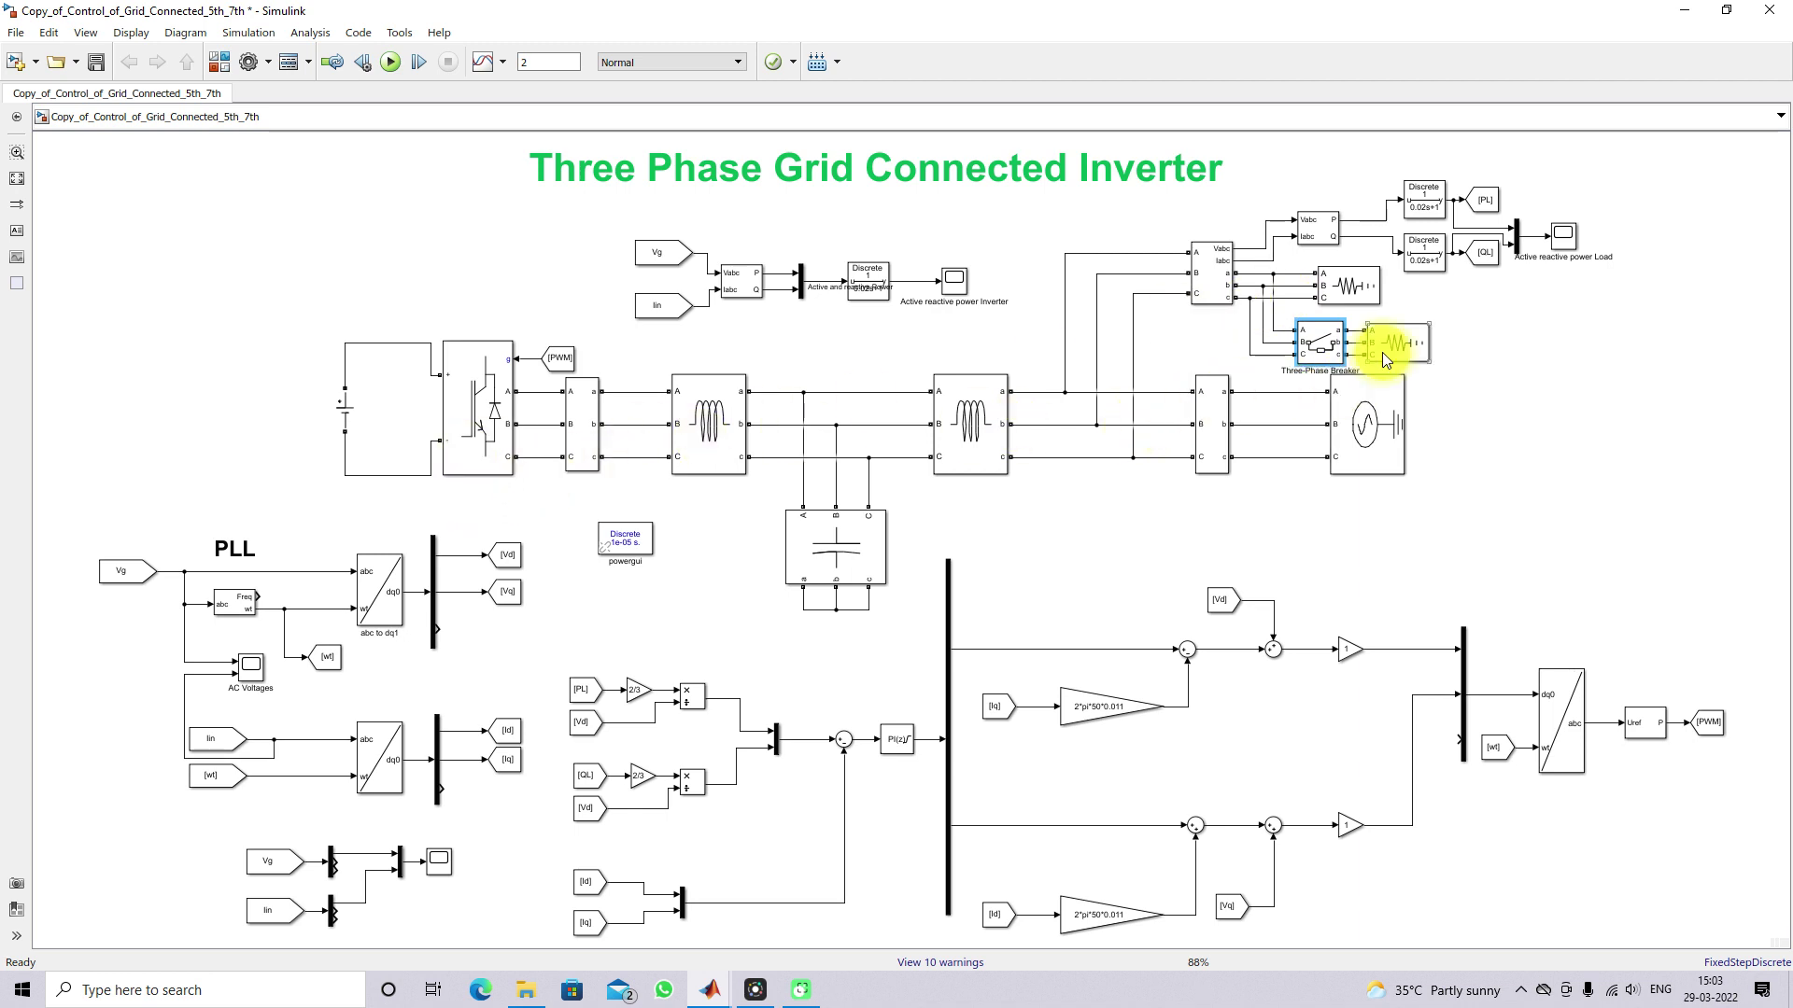
Bring up the inverter power, load power, and phase voltage and current scopes over the model.
left_click(715, 985)
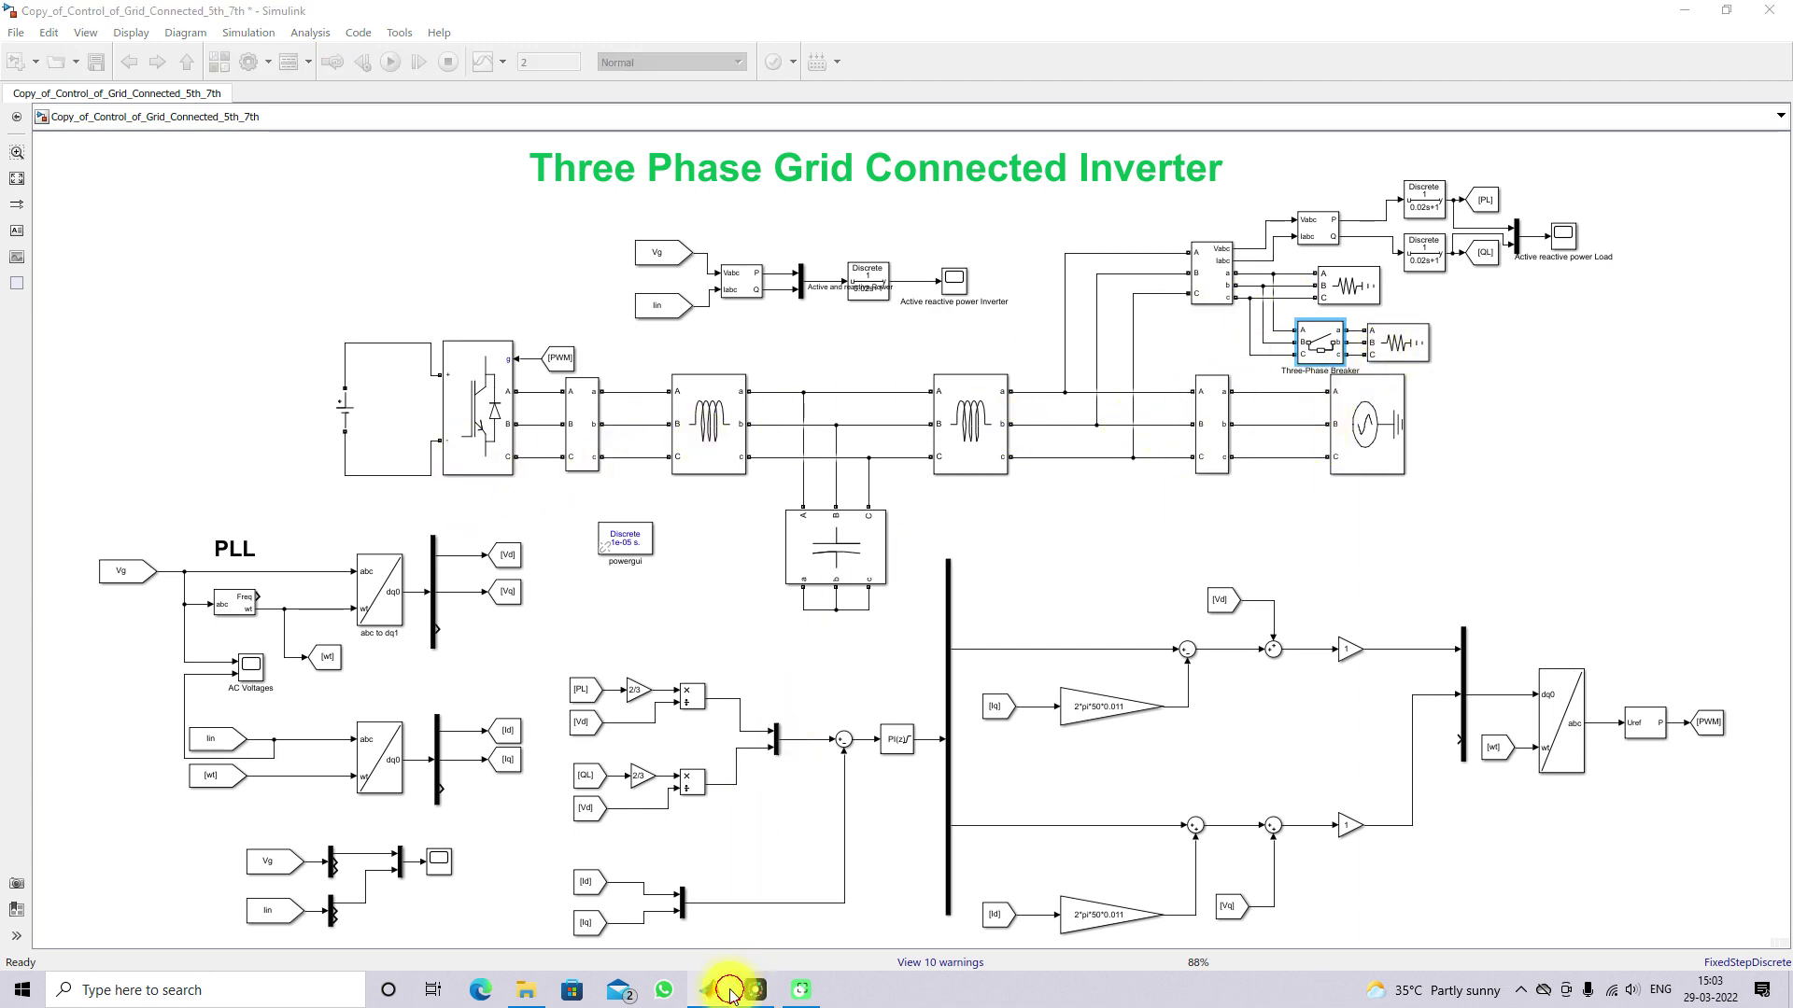
left_click(799, 920)
left_click(712, 988)
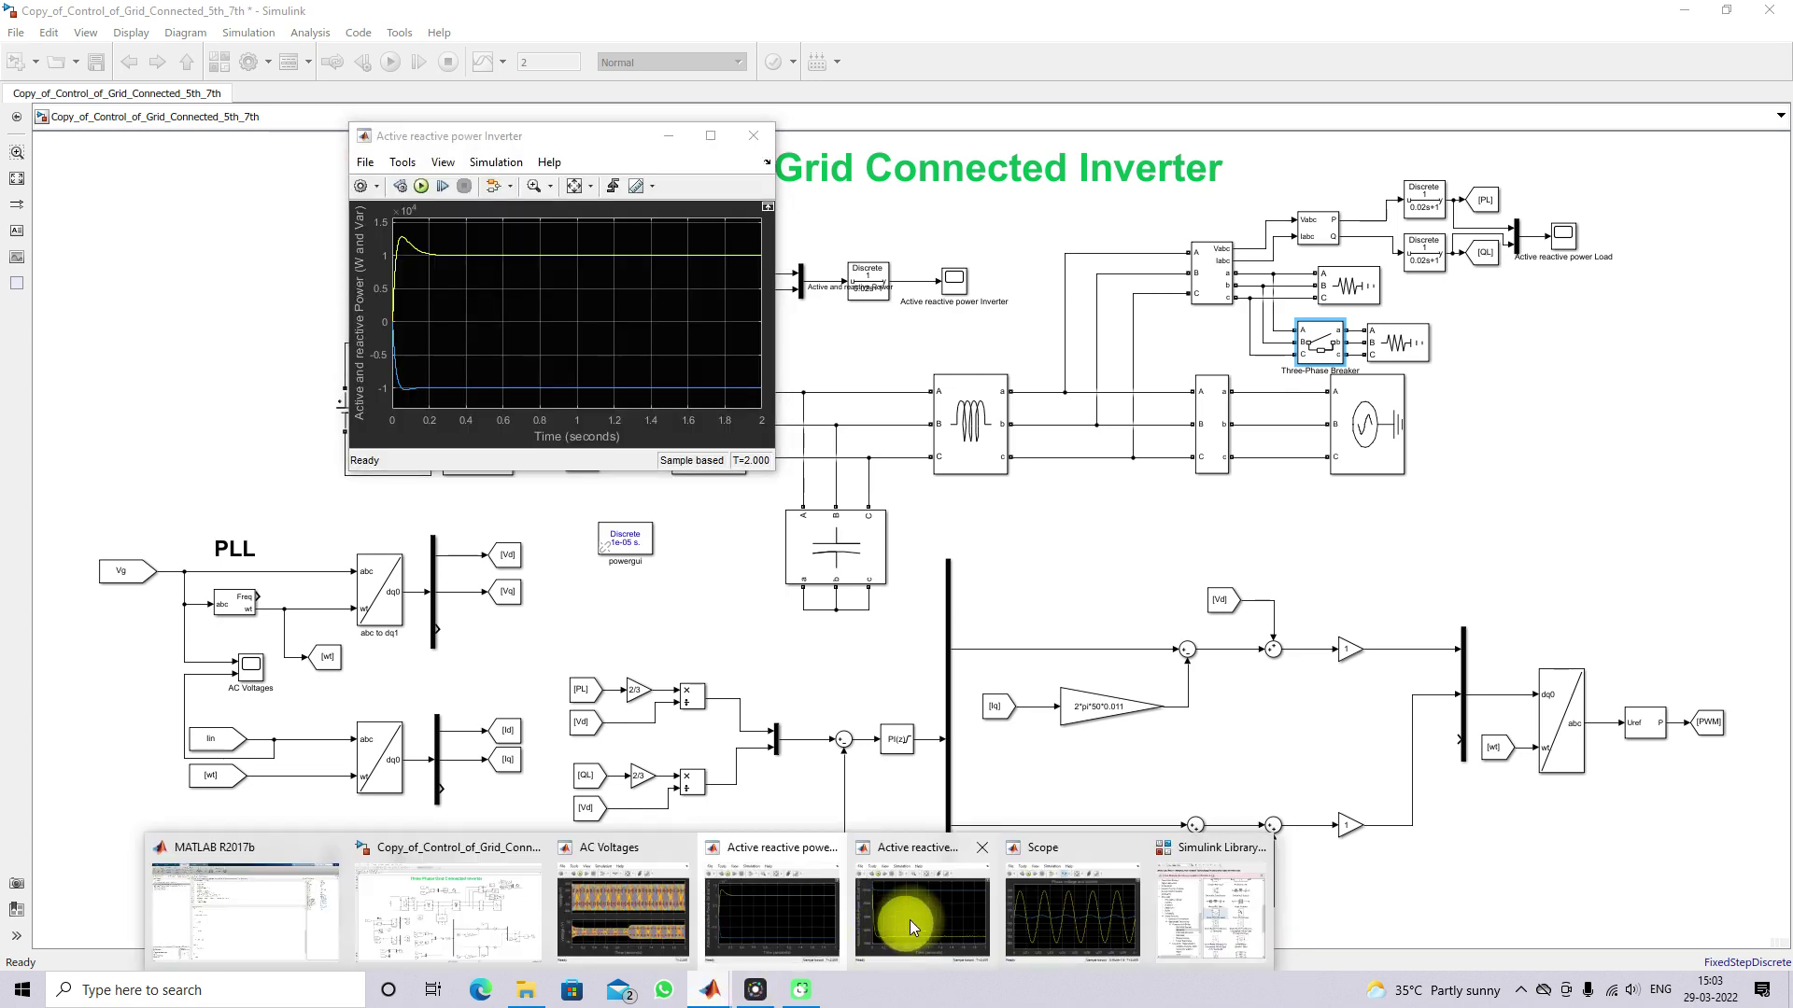
left_click(920, 911)
left_click(711, 988)
left_click(1041, 915)
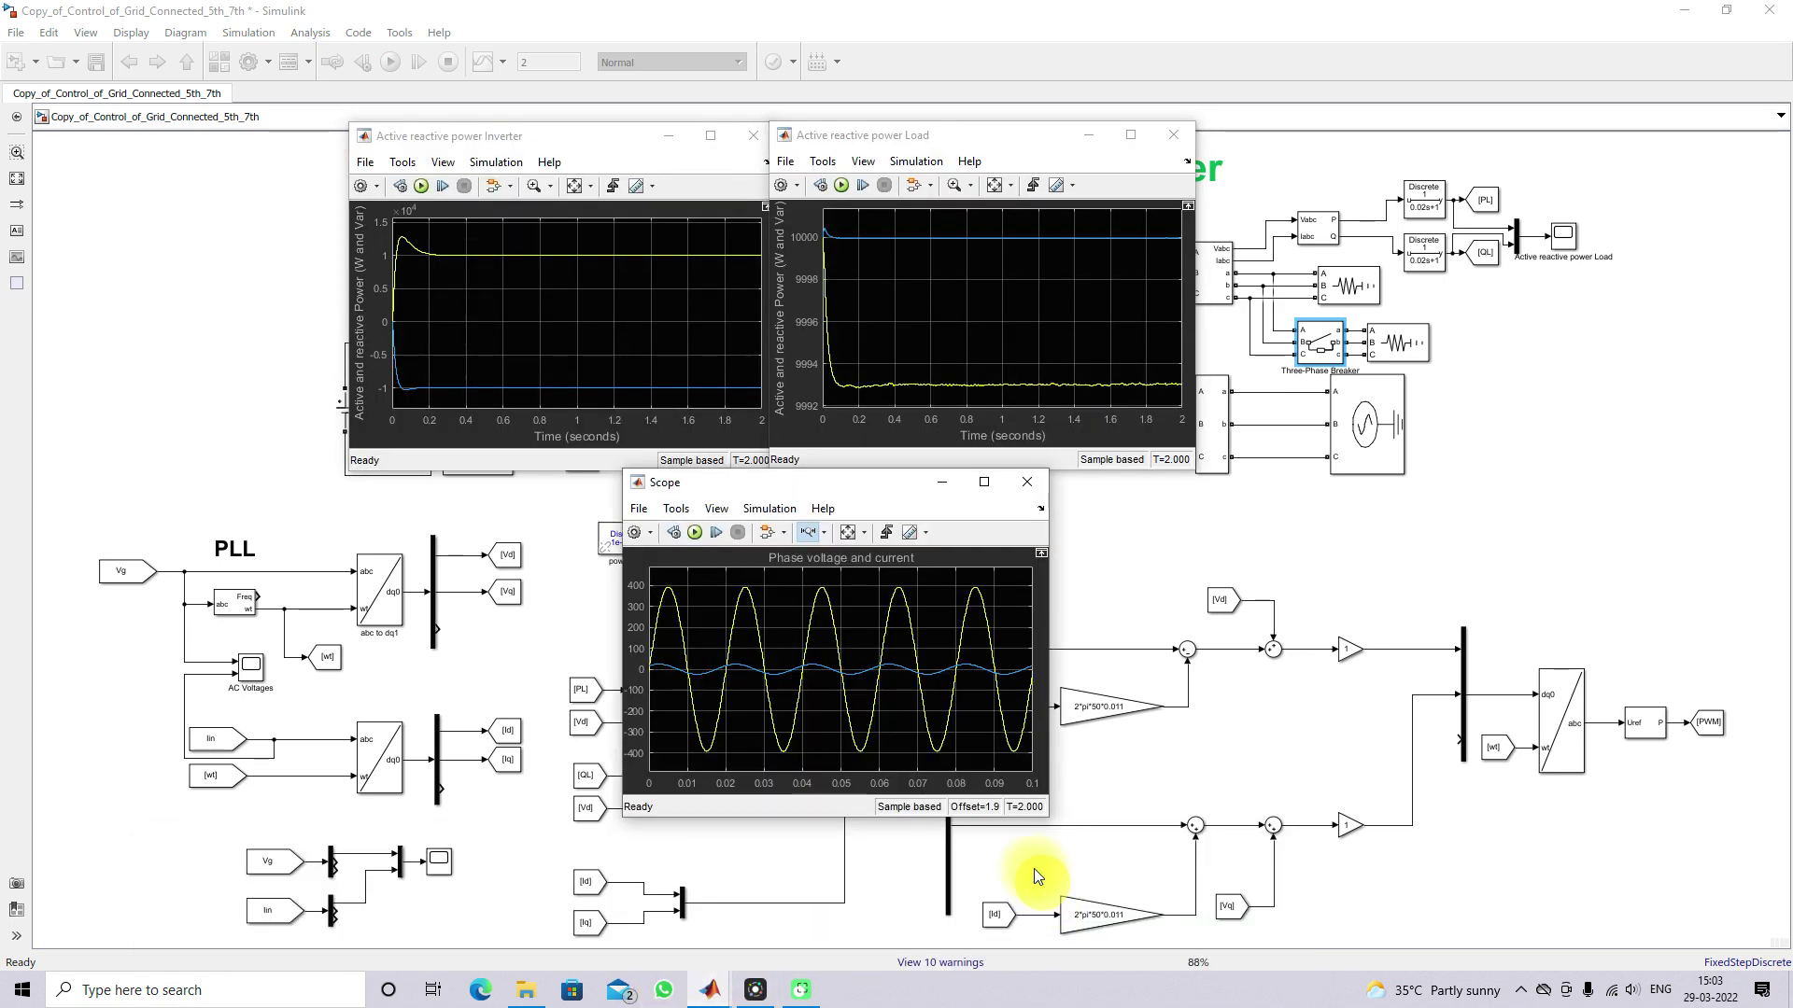
Run the simulation with the switched second load and fit both active and reactive power plots to their data.
left_click(691, 532)
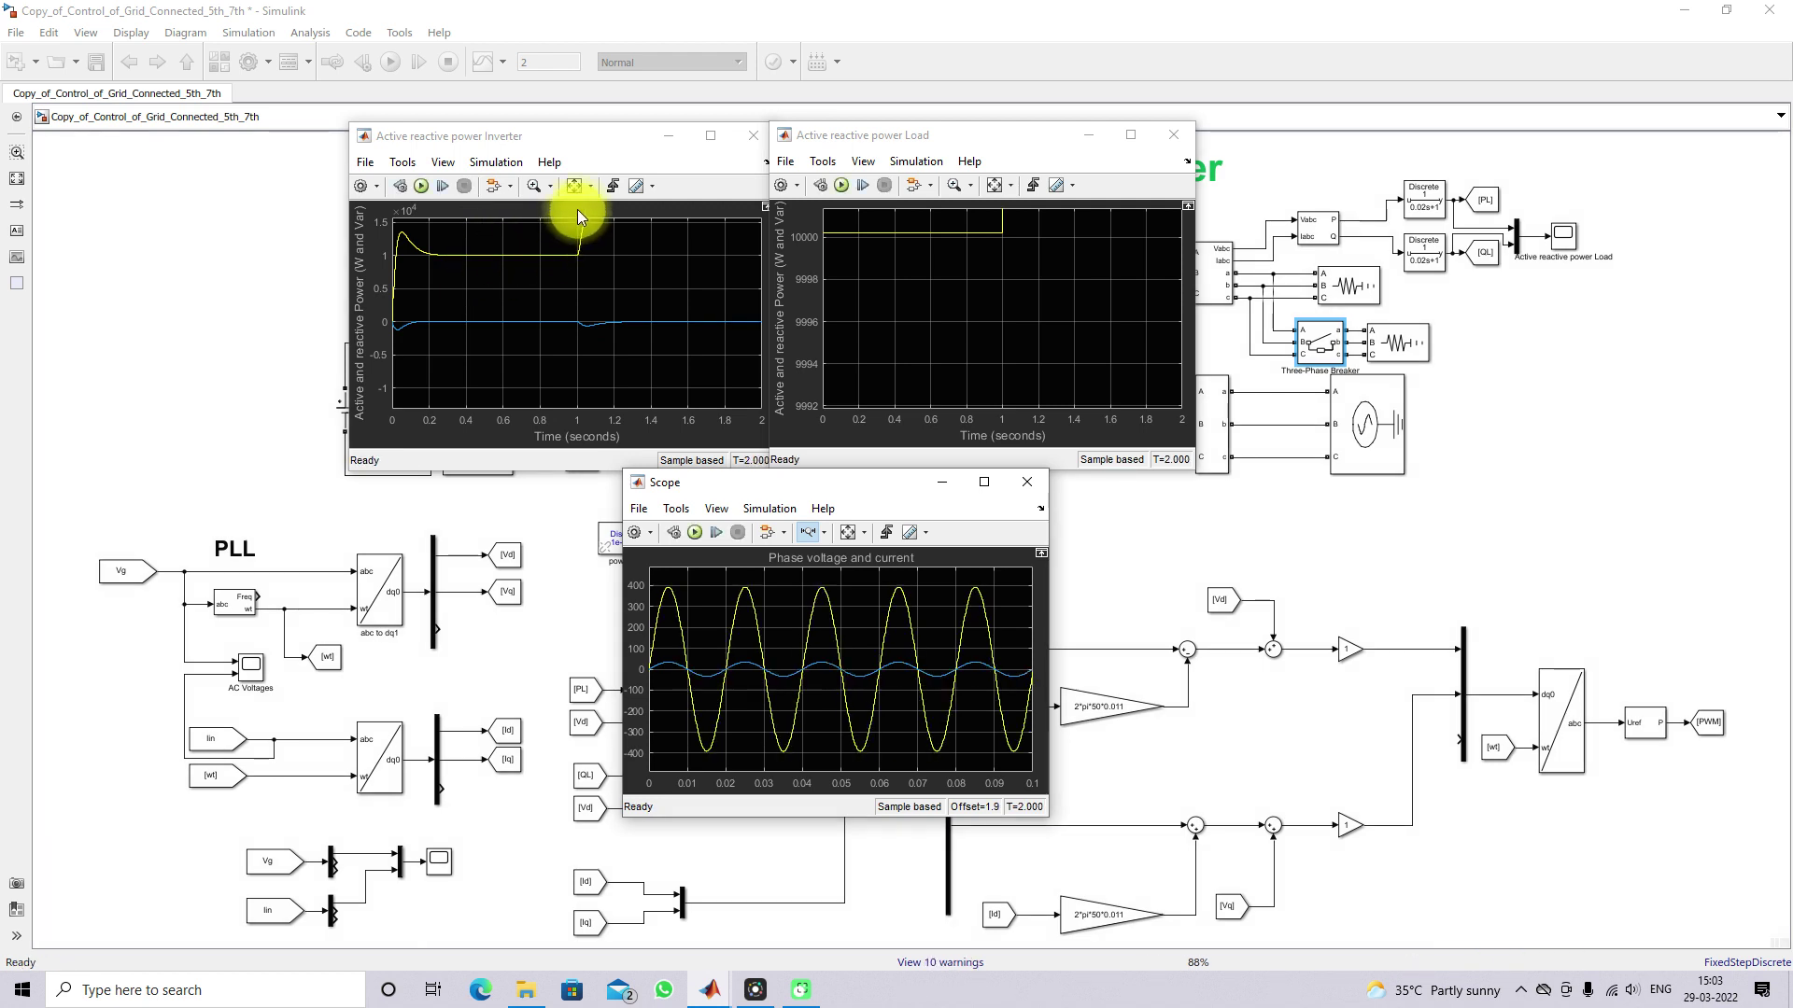
left_click(575, 186)
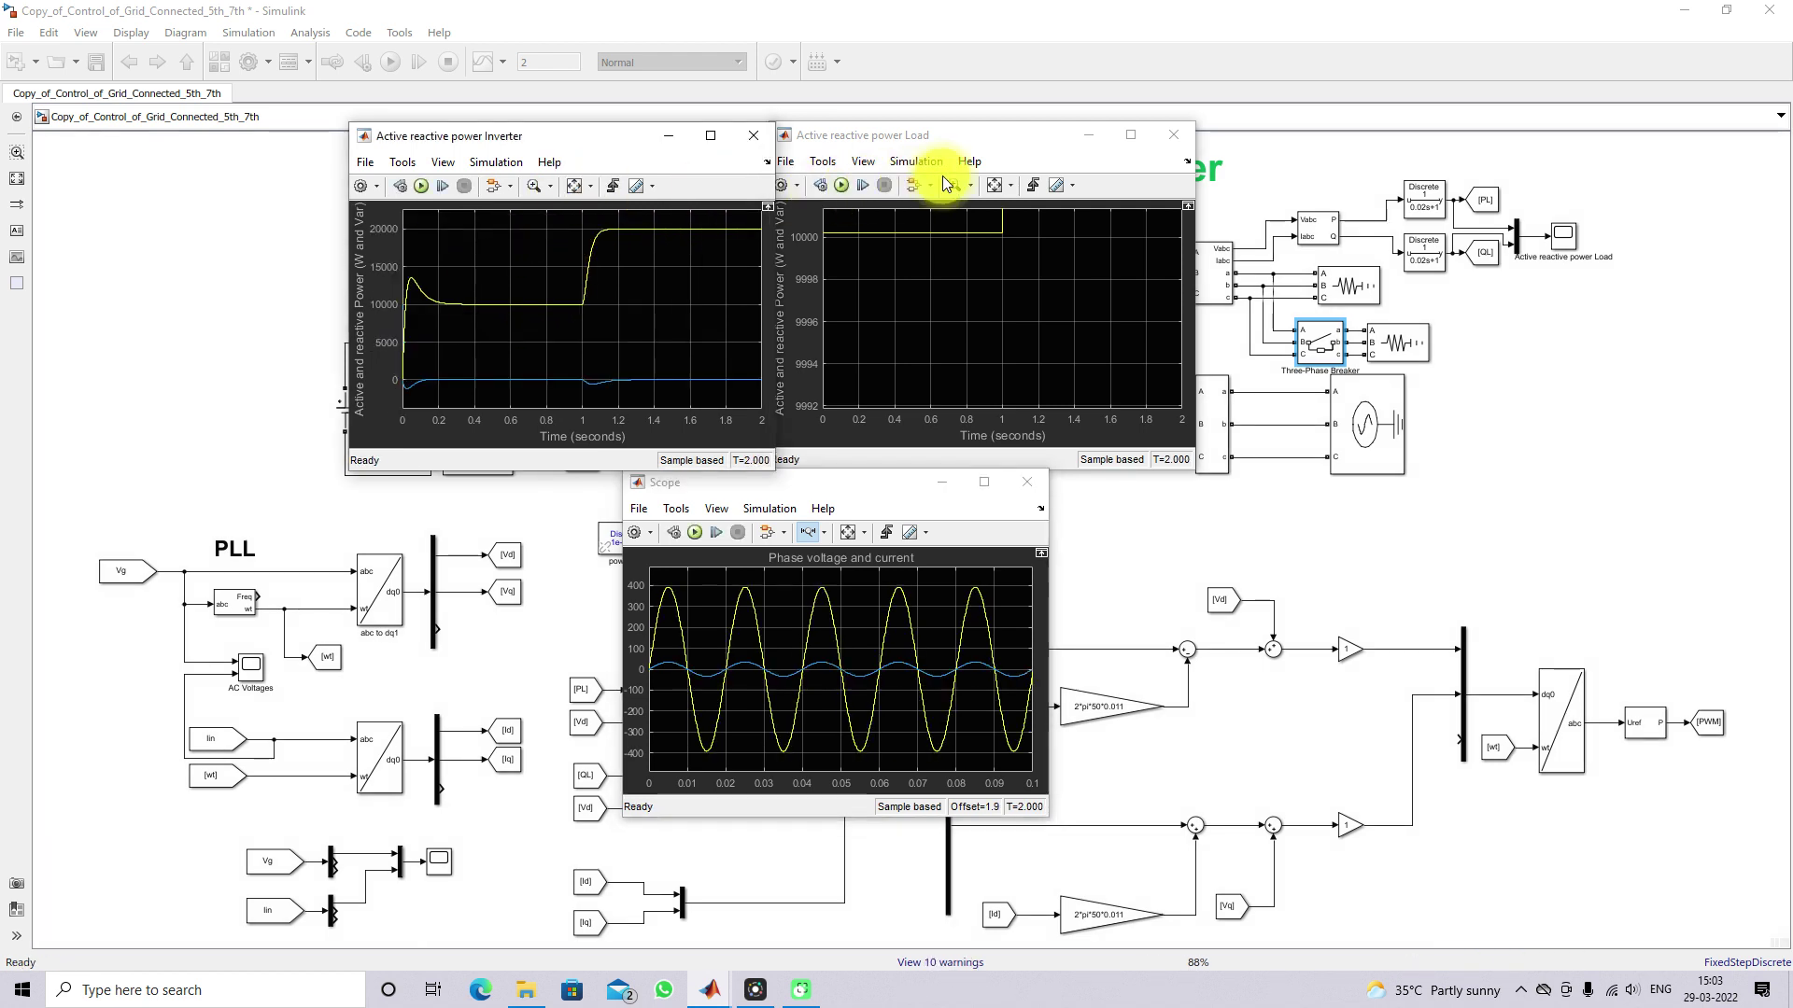
left_click(992, 185)
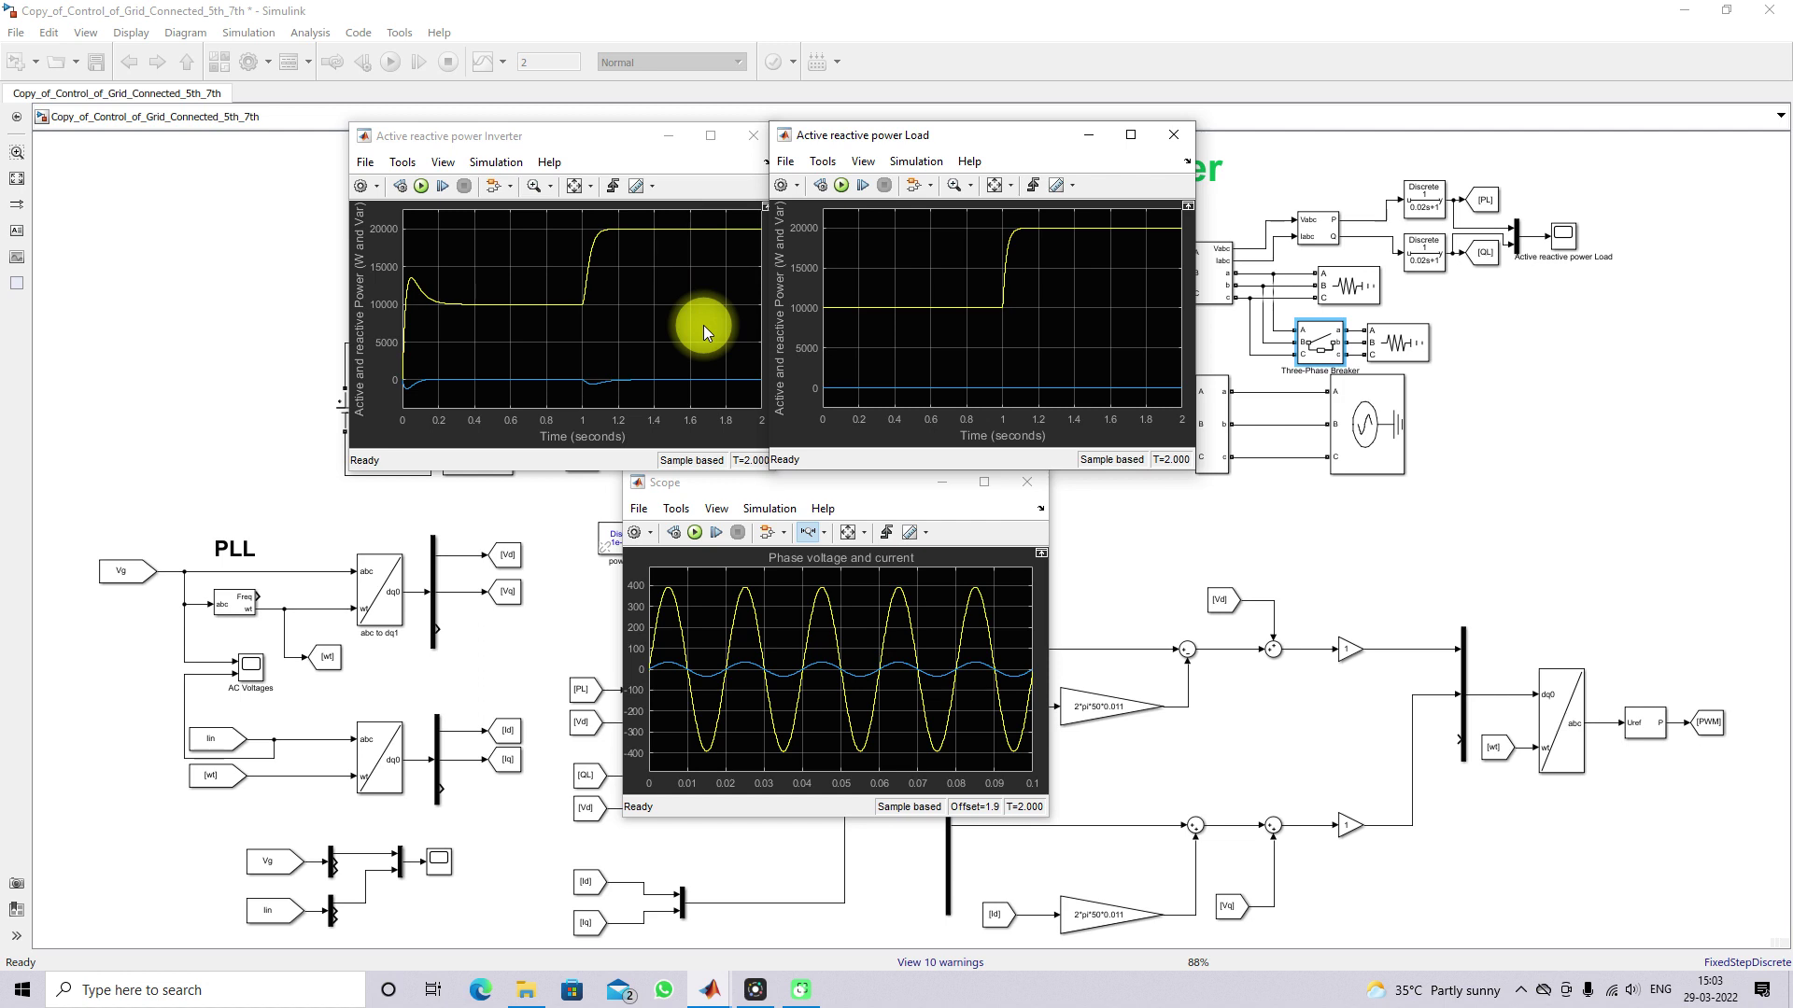
Examine the phase voltage and current around the load switching between about 0.85 and 1.18 s, restore the full range, and return to the model.
left_click(848, 531)
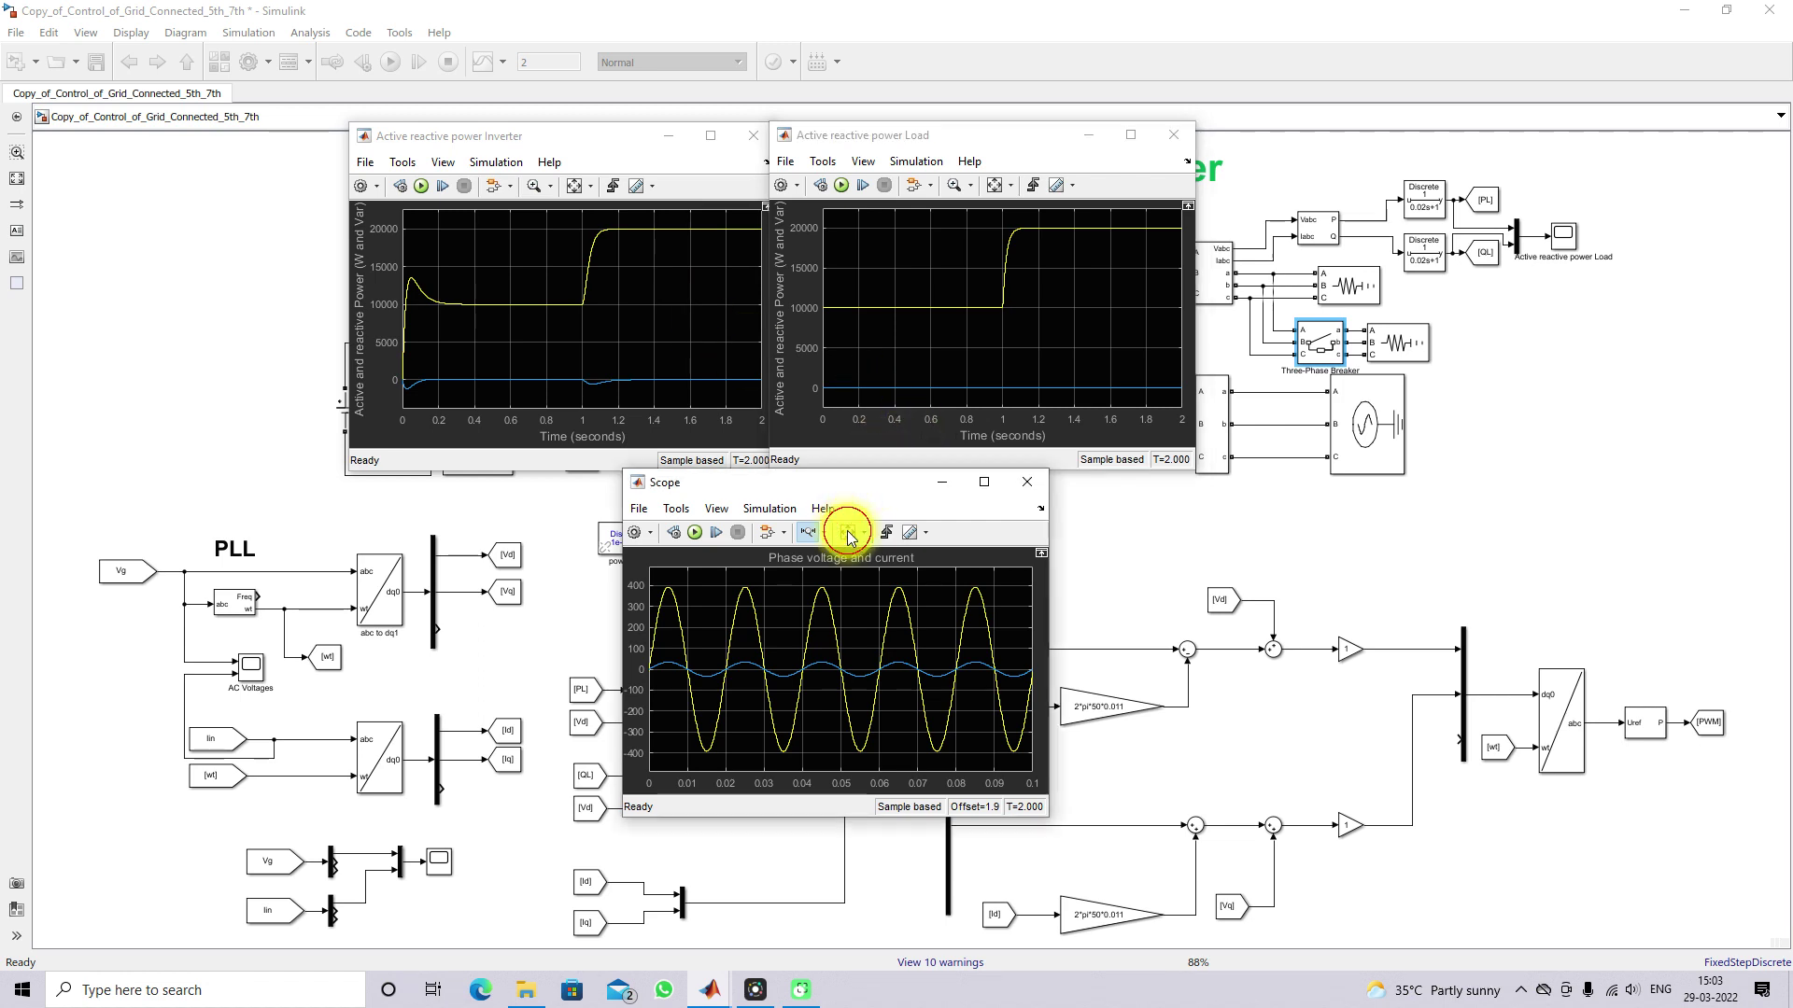
left_click(848, 530)
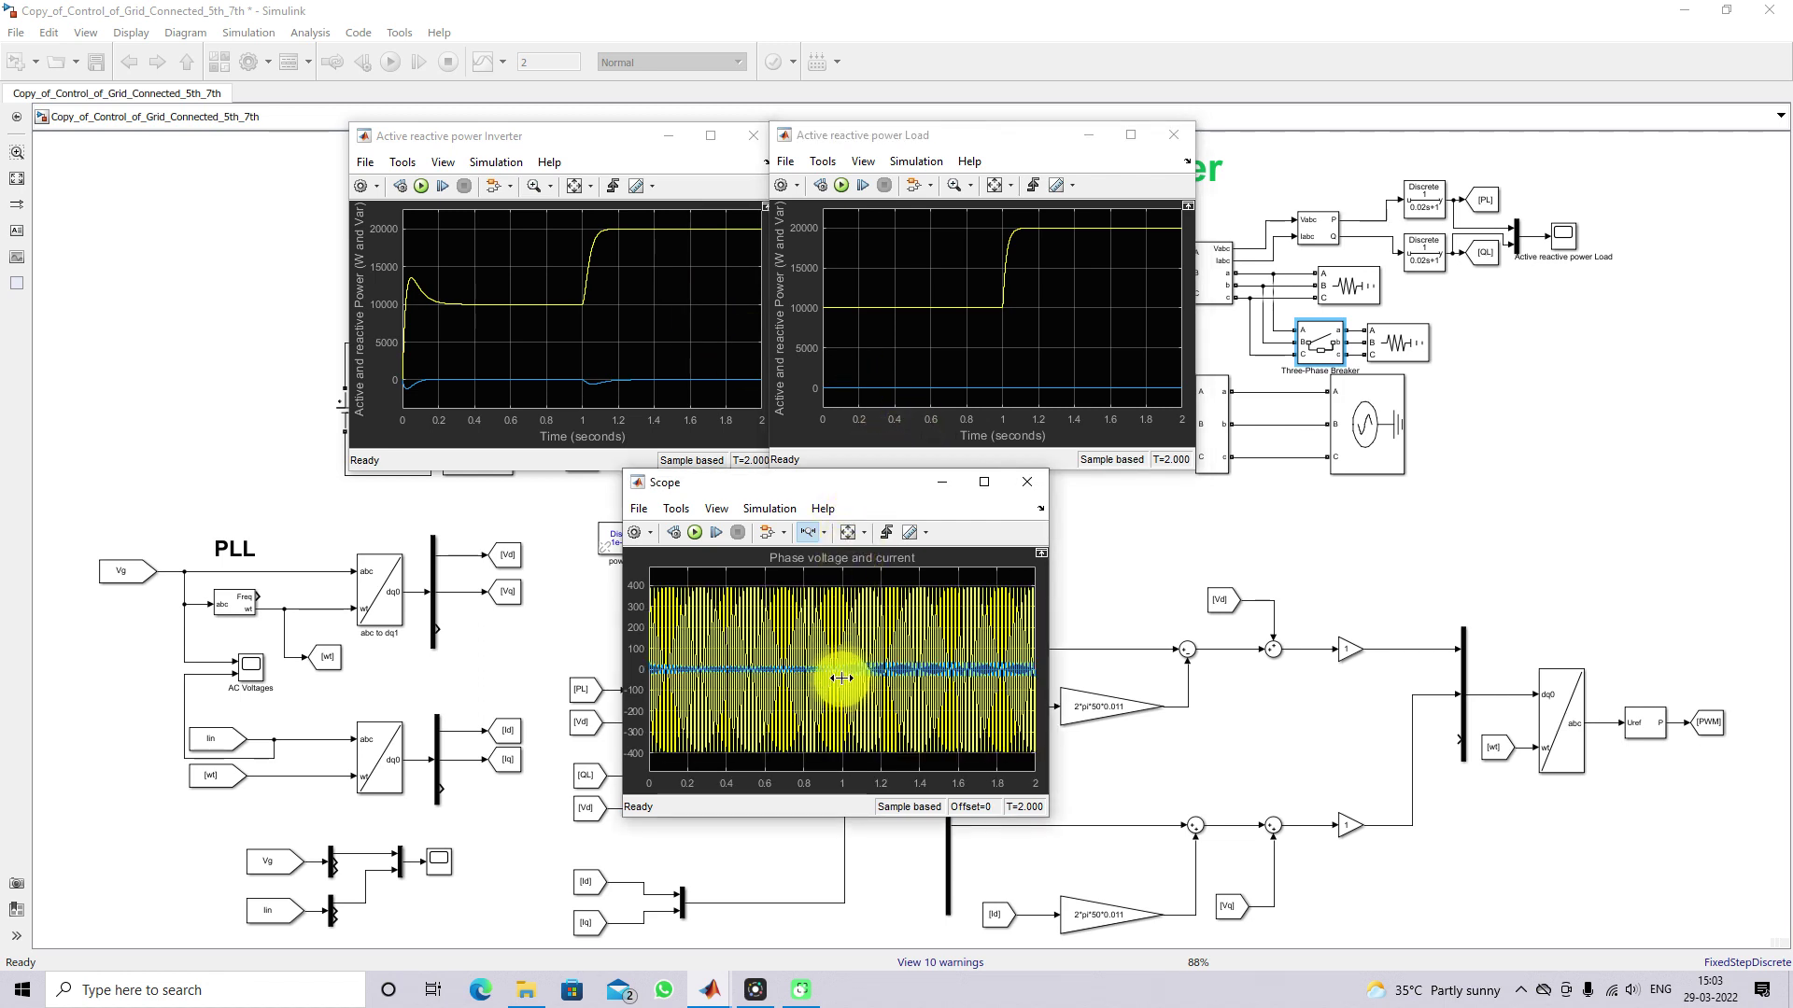
left_click_drag(810, 661, 870, 667)
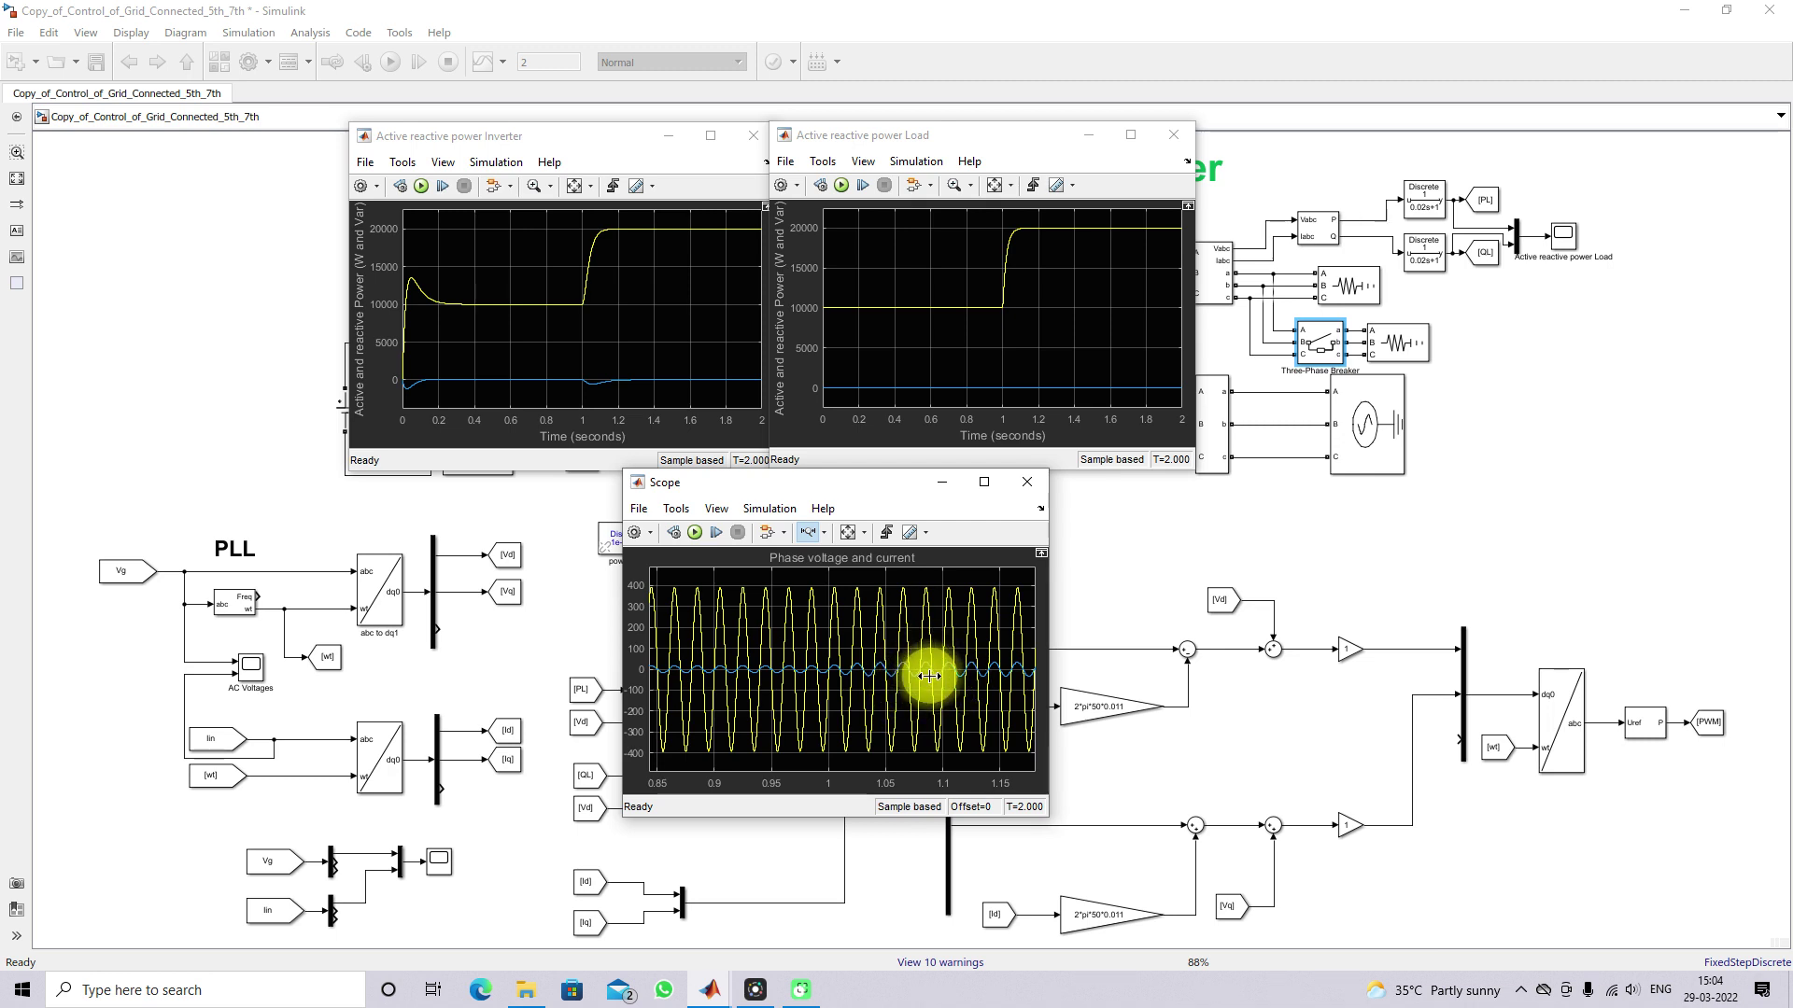
left_click(846, 531)
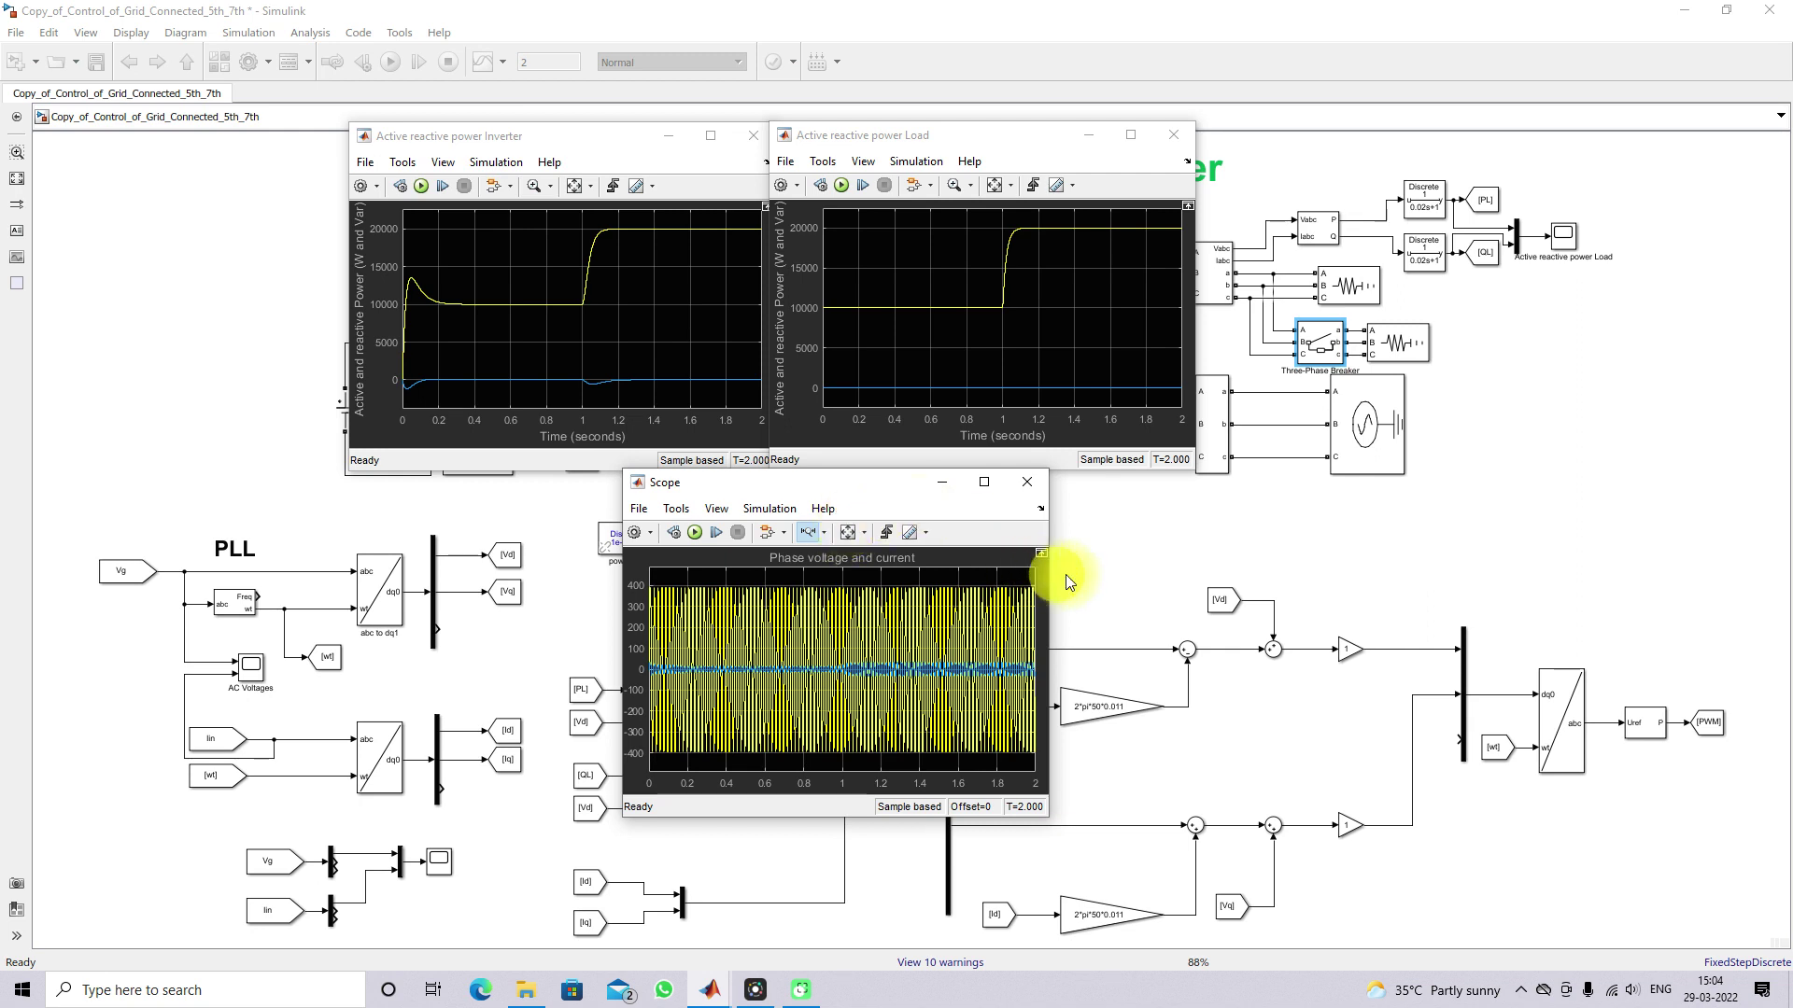
left_click(1113, 553)
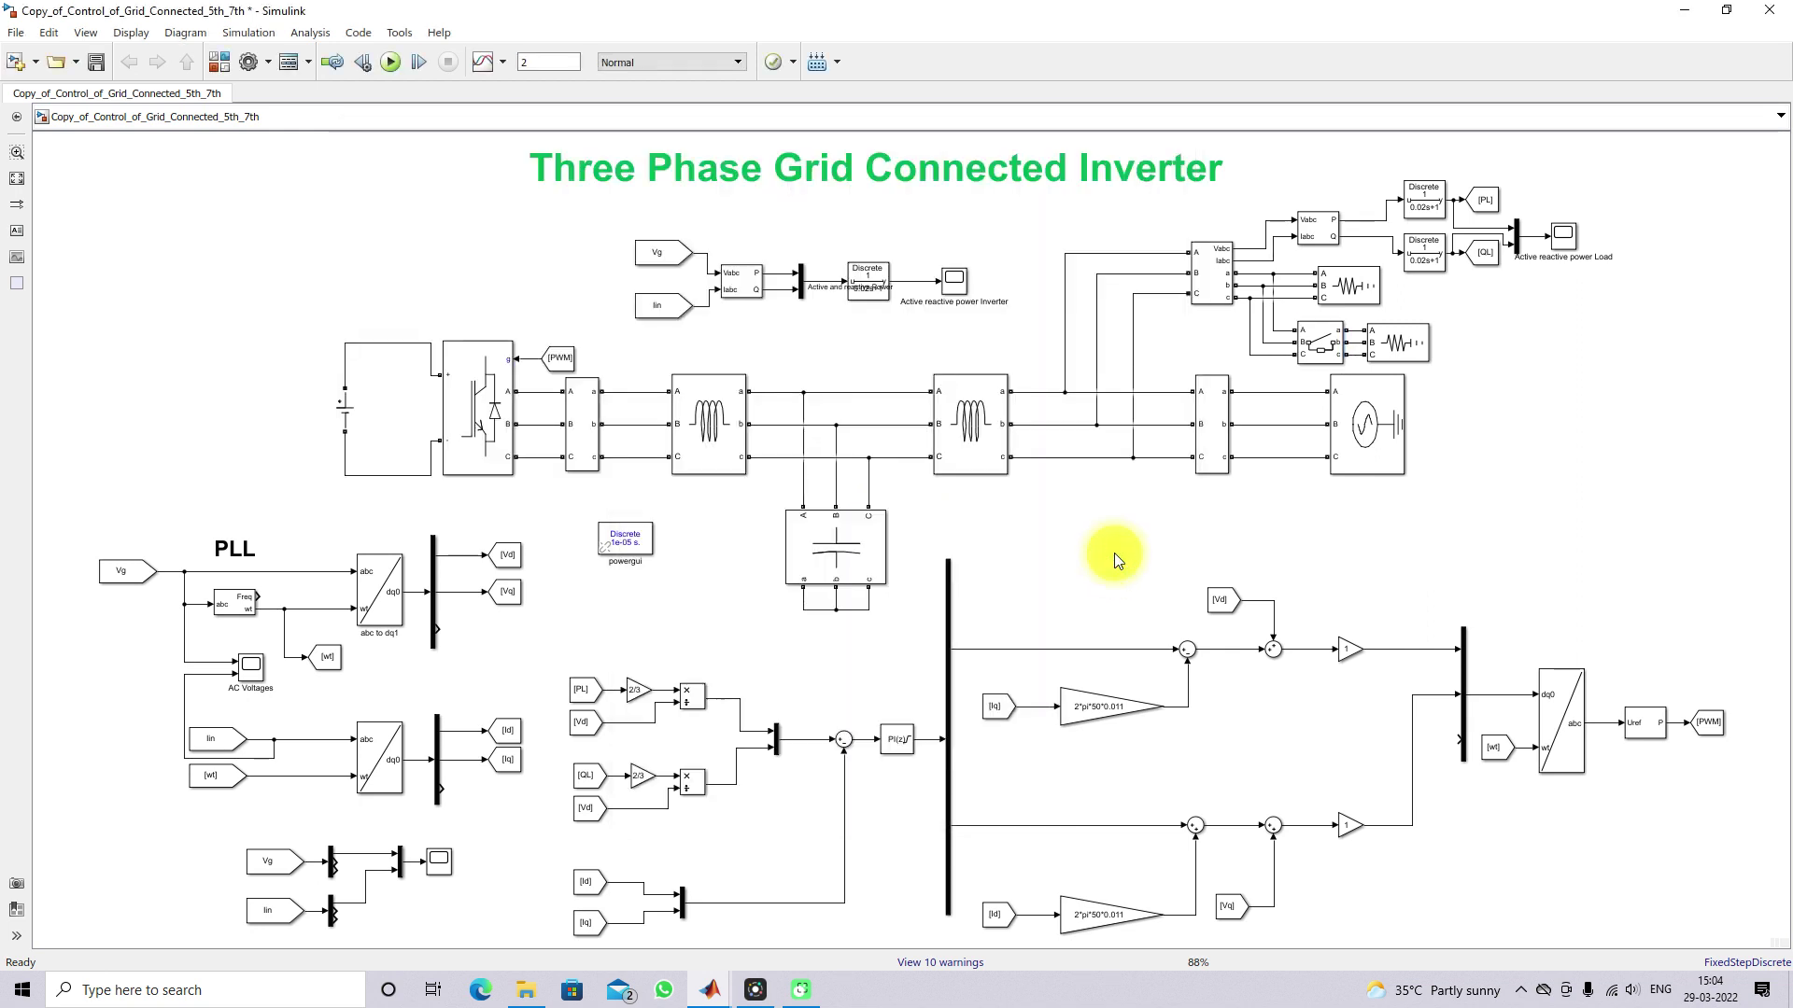